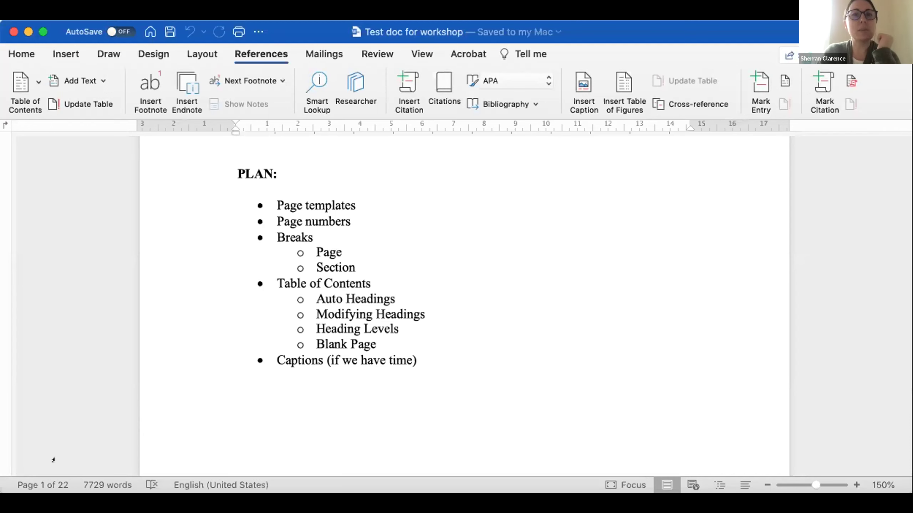
# Step: Switch the 'Test doc for workshop' Word window to full screen
pyautogui.click(43, 31)
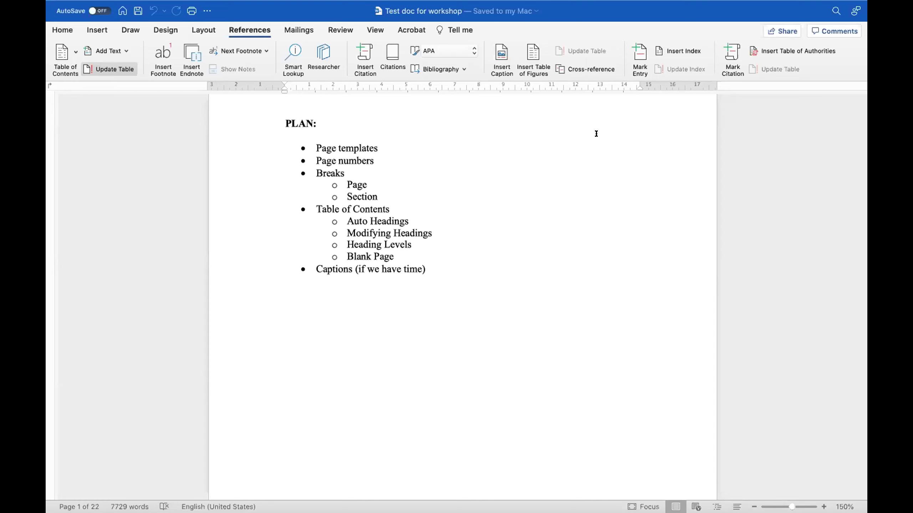
pyautogui.click(56, 32)
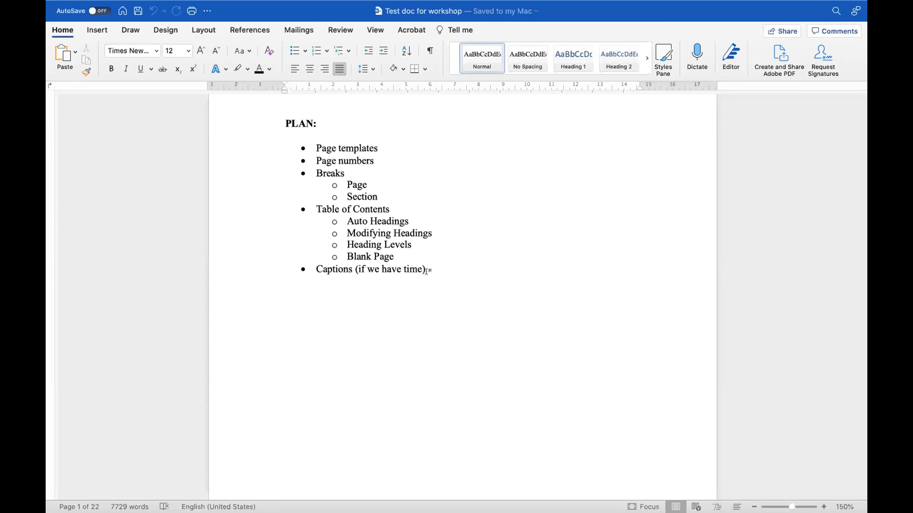
pyautogui.scroll(-1, 427, 271)
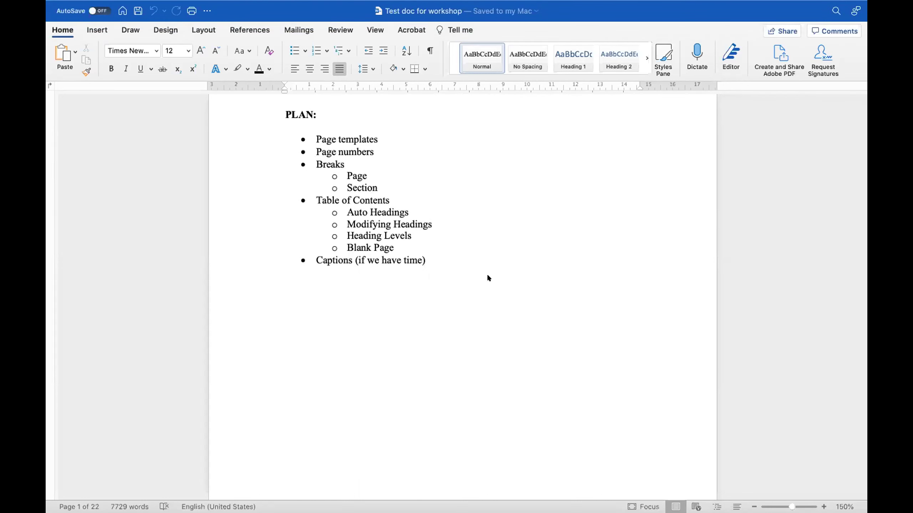
# Step: Open Format > Paragraph and keep Justified alignment and the Body Text outline level
pyautogui.moveTo(205, 3)
pyautogui.click(230, 5)
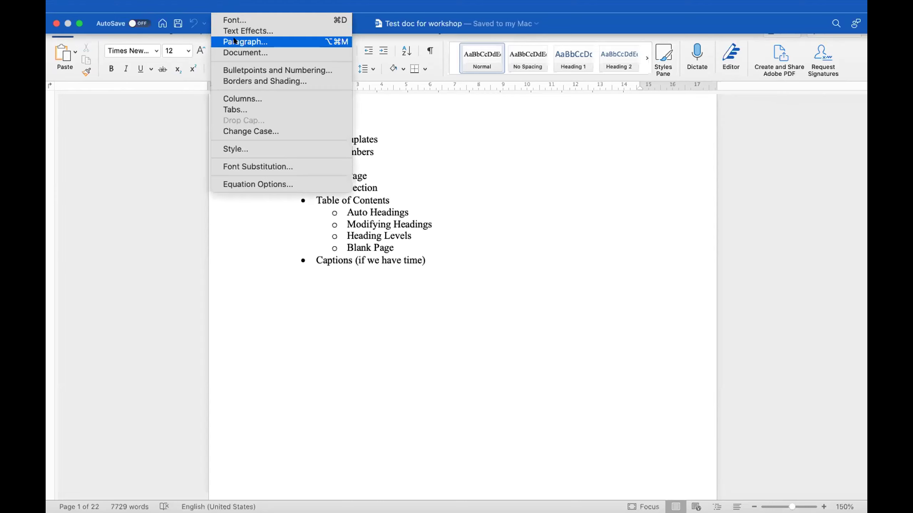
pyautogui.click(234, 41)
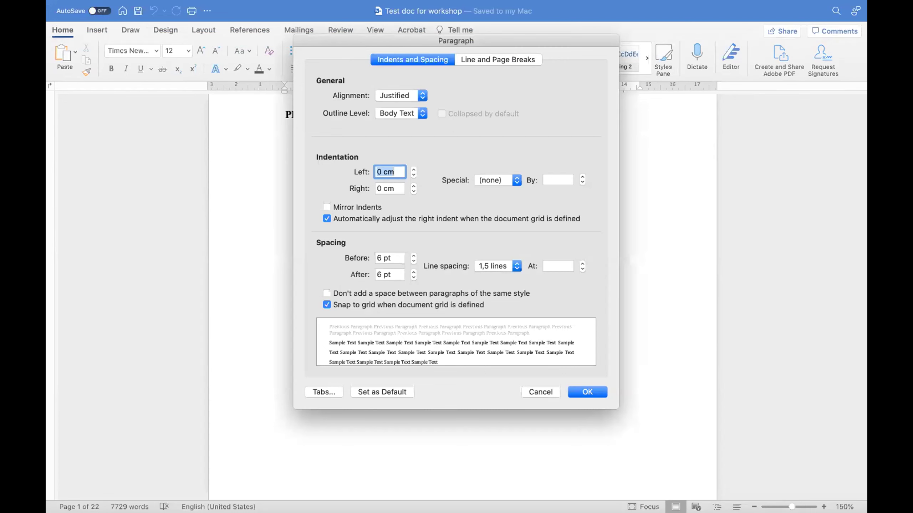
pyautogui.moveTo(498, 4)
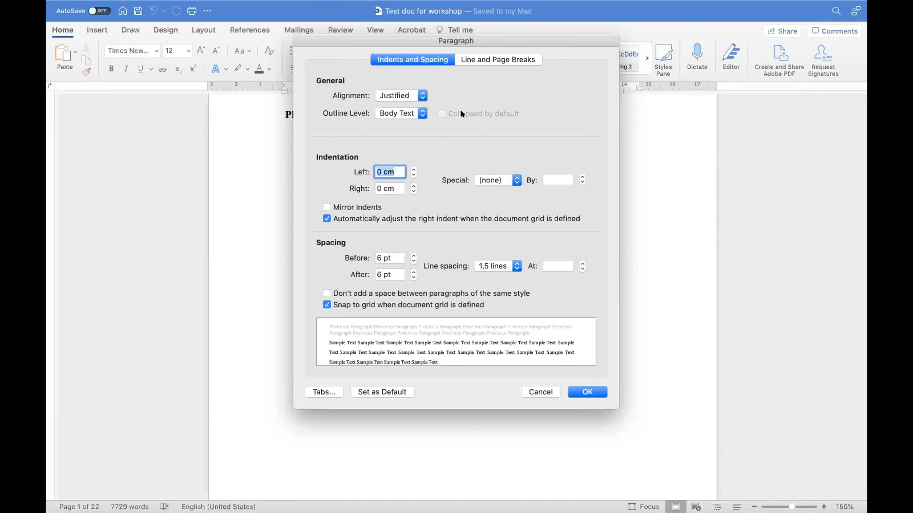
pyautogui.click(422, 95)
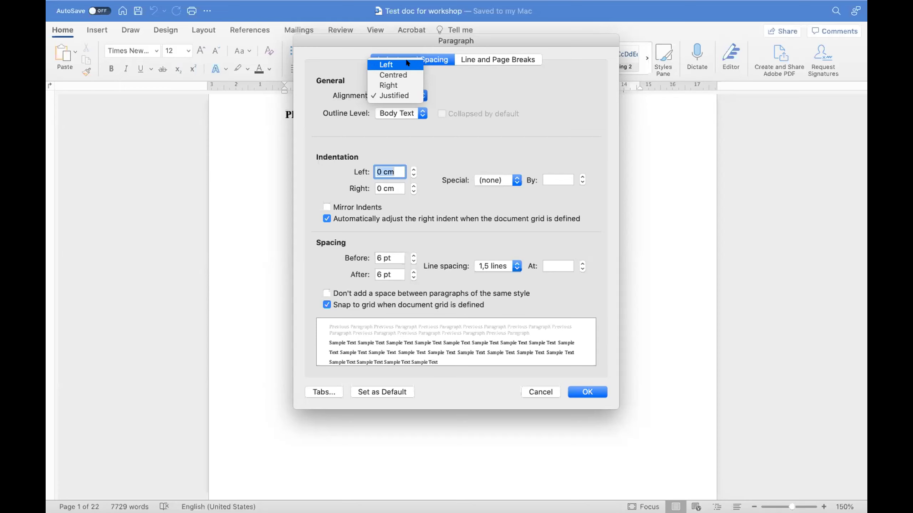
pyautogui.click(397, 96)
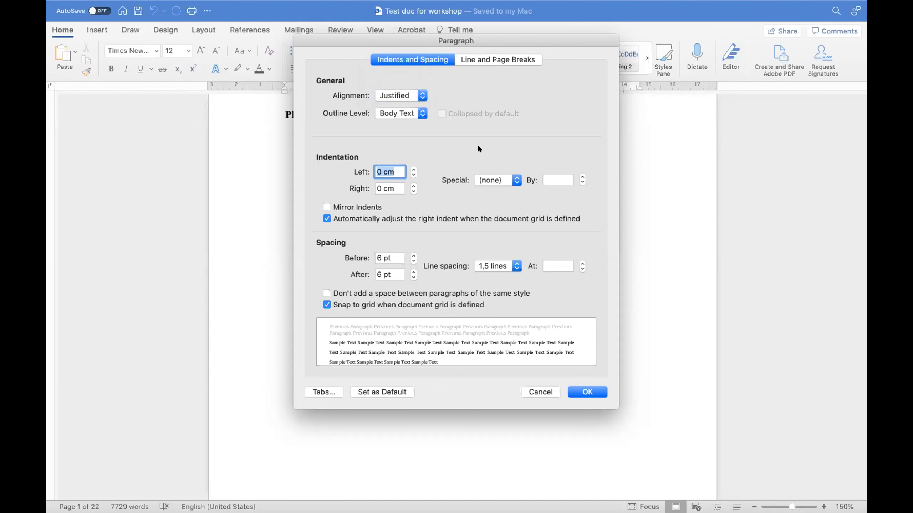
pyautogui.click(423, 115)
pyautogui.click(417, 114)
# Step: Set the Special indent to First line with a By value of 1,2 cm
pyautogui.click(515, 179)
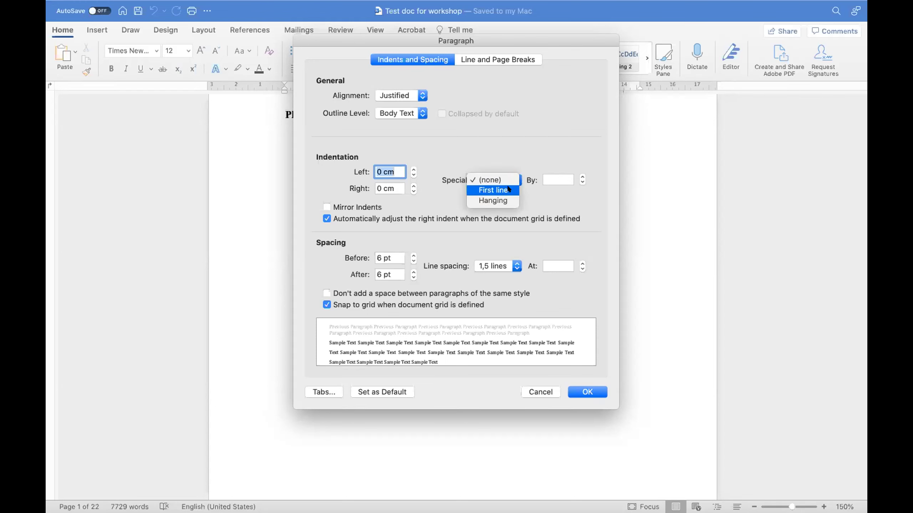
pyautogui.click(508, 189)
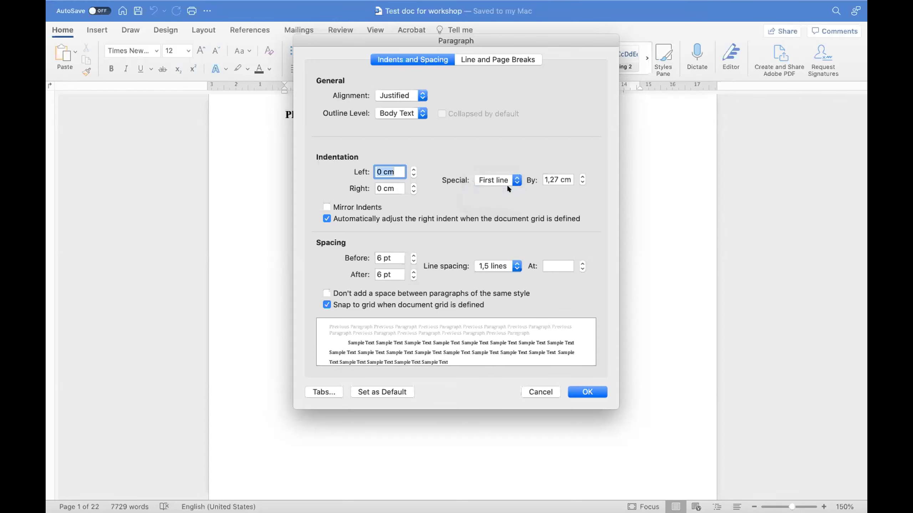
pyautogui.click(581, 177)
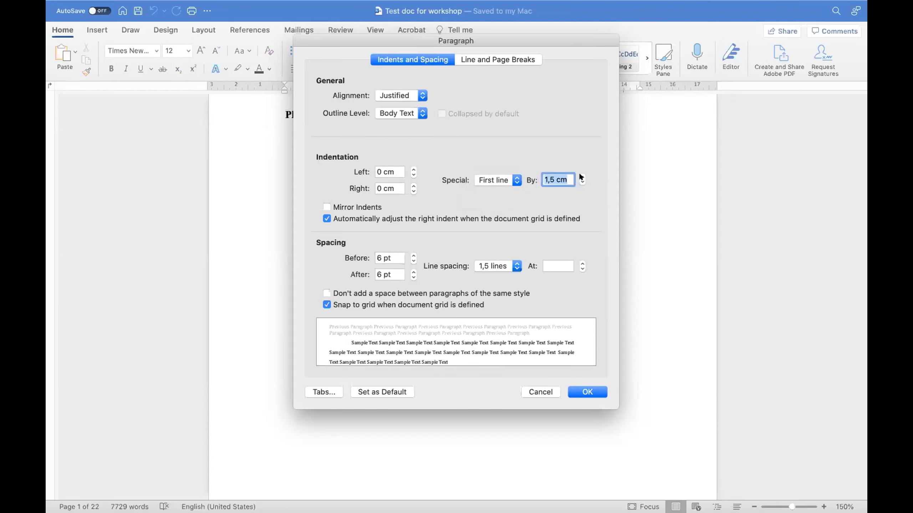
pyautogui.press('Down')
pyautogui.press('Down')
pyautogui.press('Down')
pyautogui.press('Down')
pyautogui.press('Down')
pyautogui.click(581, 177)
pyautogui.click(581, 177)
pyautogui.click(581, 177)
pyautogui.click(581, 177)
pyautogui.press('Down')
pyautogui.press('Down')
pyautogui.press('Down')
pyautogui.press('Down')
pyautogui.press('Down')
pyautogui.press('Down')
pyautogui.press('Down')
pyautogui.press('Down')
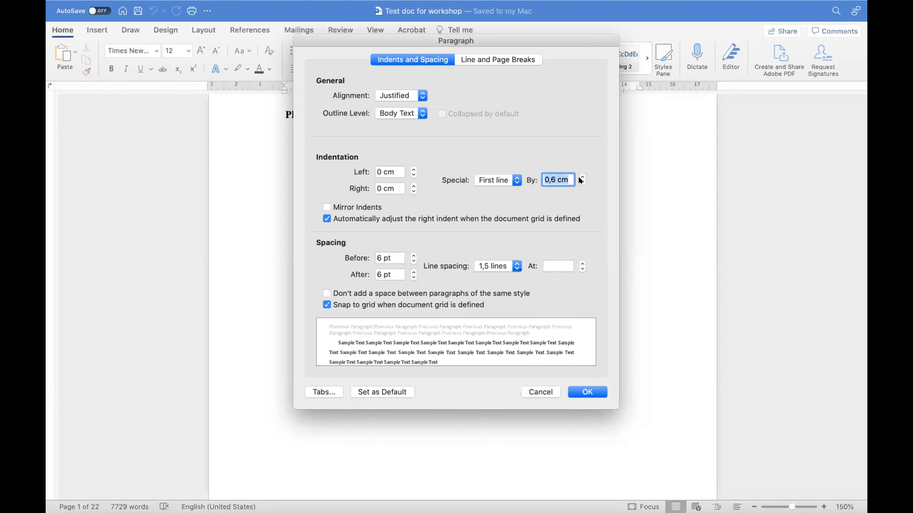
pyautogui.press('Down')
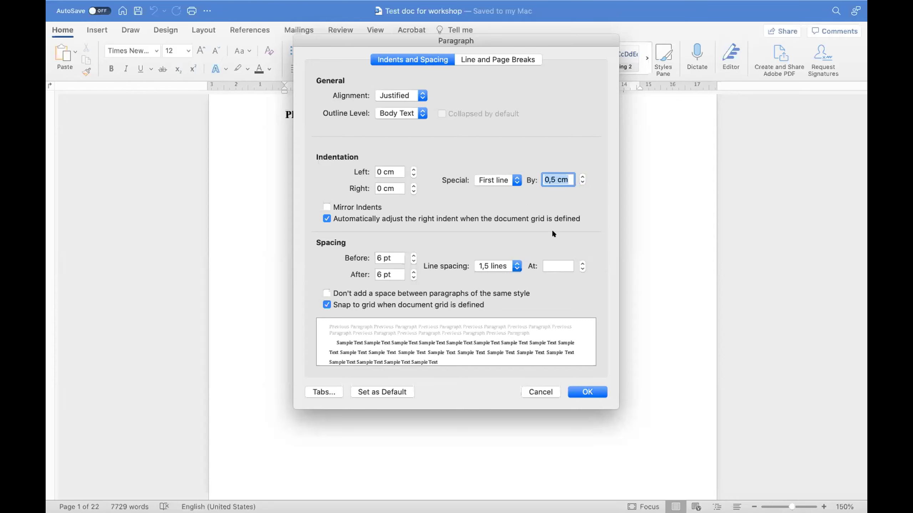
pyautogui.press('Up')
pyautogui.press('Up')
pyautogui.press('Up')
pyautogui.press('Up')
pyautogui.press('Up')
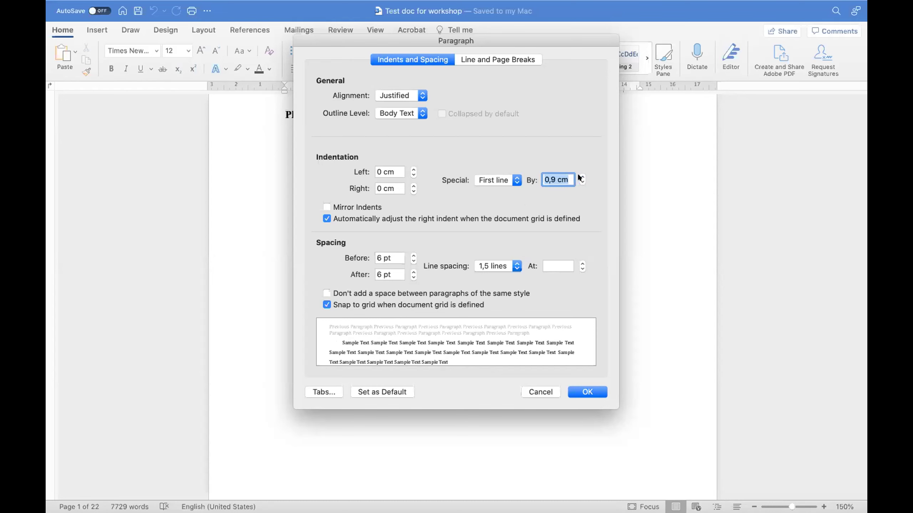
pyautogui.press('Up')
pyautogui.press('Up')
pyautogui.press('Up')
pyautogui.press('Down')
pyautogui.press('Down')
pyautogui.press('Down')
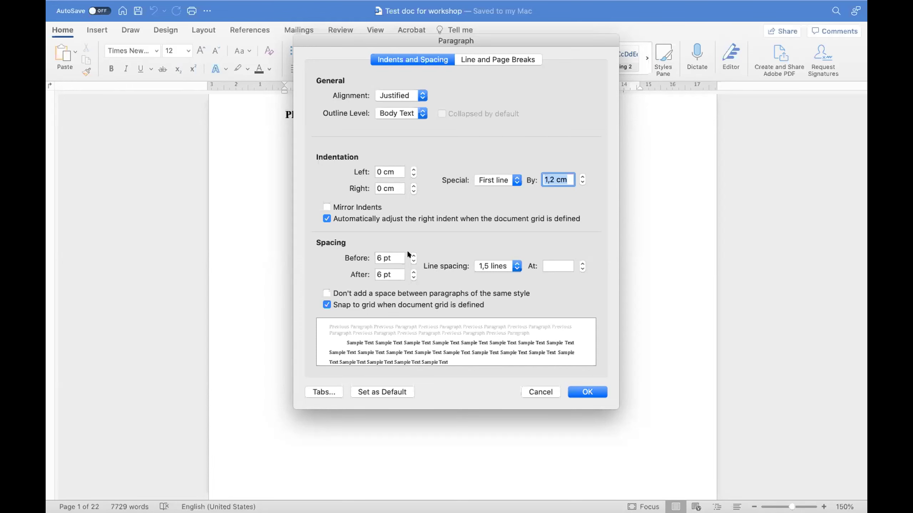
pyautogui.click(412, 261)
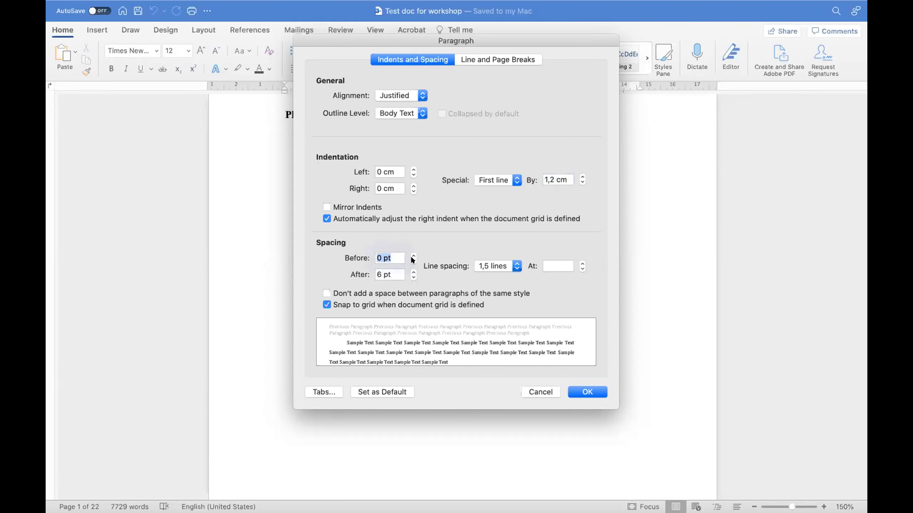
pyautogui.click(413, 277)
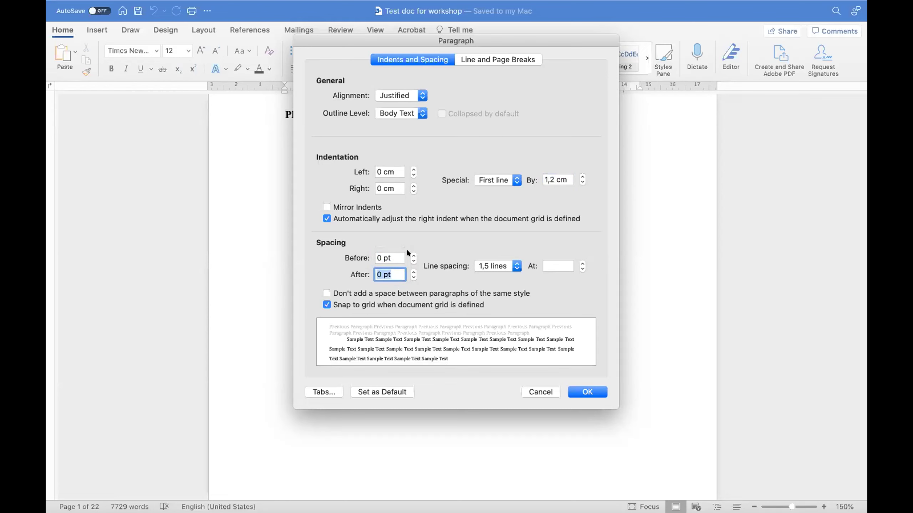
pyautogui.hotkey('shift', 'Tab')
pyautogui.press('Up')
pyautogui.press('Tab')
pyautogui.press('Up')
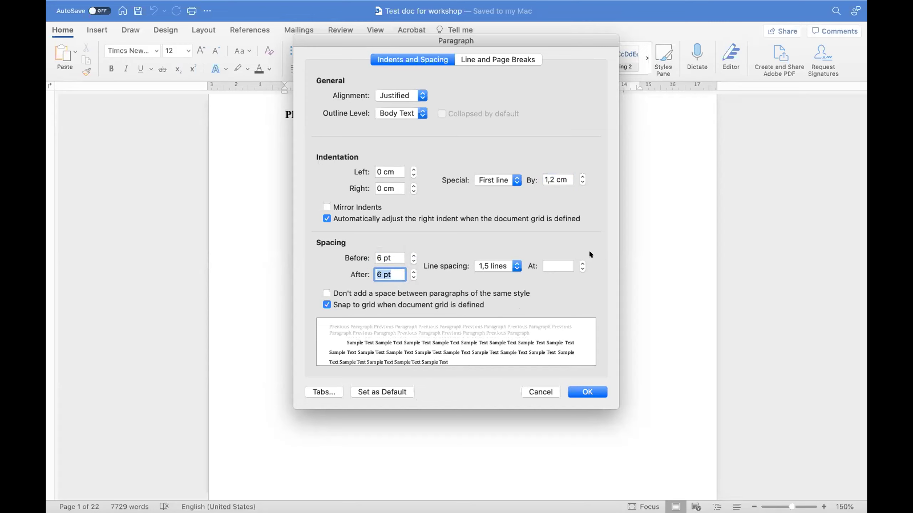
# Step: Make these paragraph settings the default for all documents based on the Normal template
pyautogui.click(379, 391)
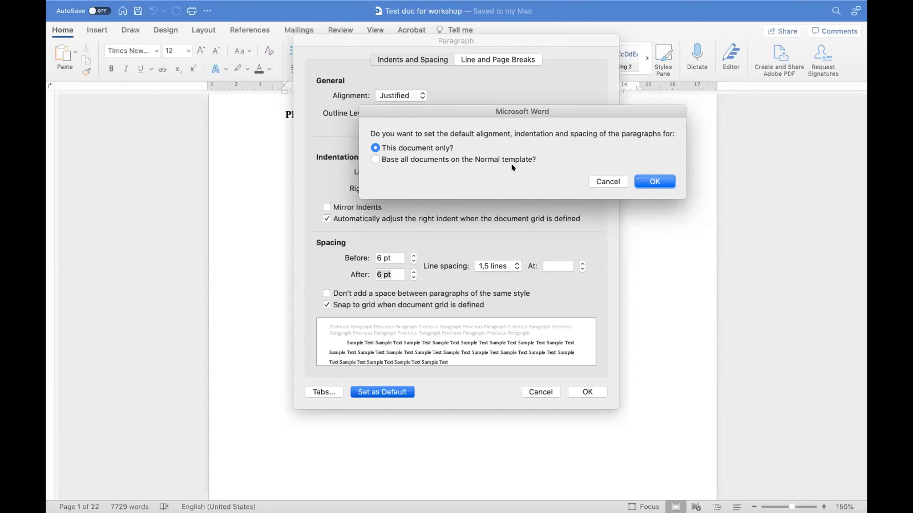
pyautogui.click(375, 159)
pyautogui.click(653, 182)
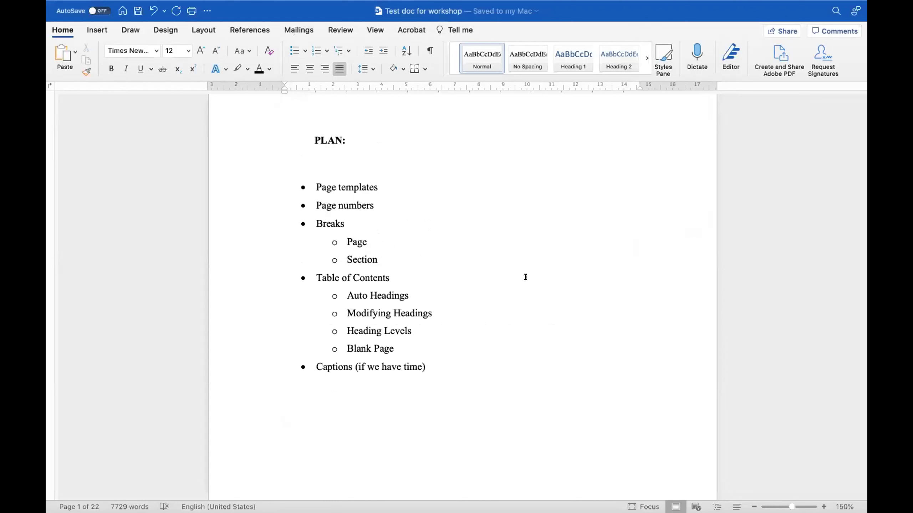
# Step: Scroll to the 'No table of figures entries found.' line and delete it
pyautogui.scroll(-10, 526, 277)
pyautogui.scroll(-5, 525, 277)
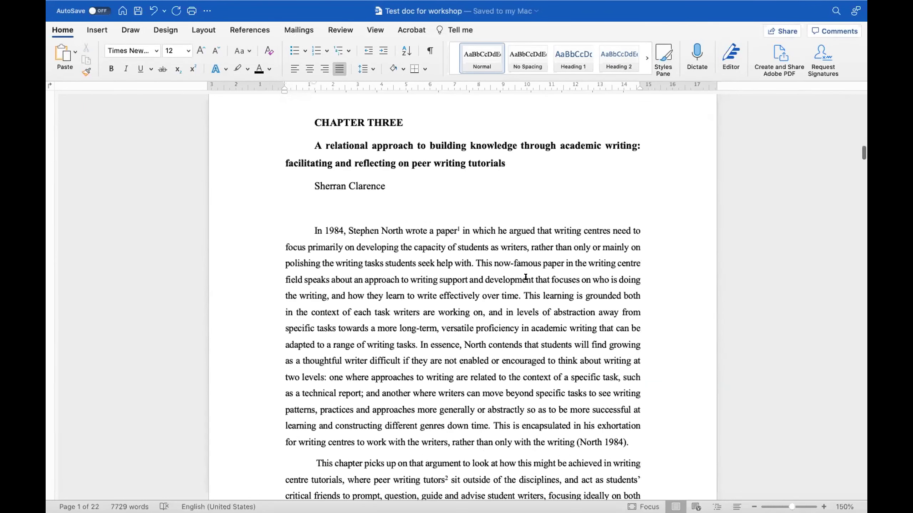
pyautogui.scroll(-6, 524, 277)
pyautogui.scroll(8, 525, 276)
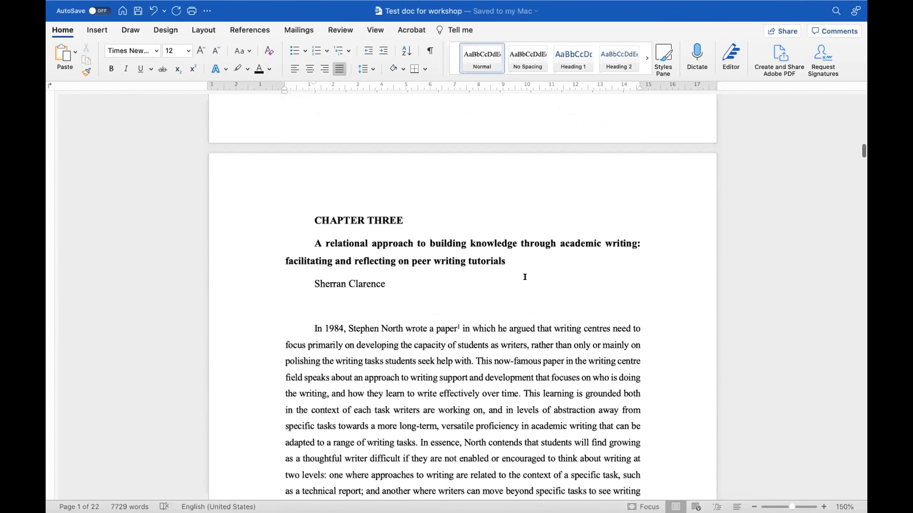
pyautogui.scroll(10, 524, 276)
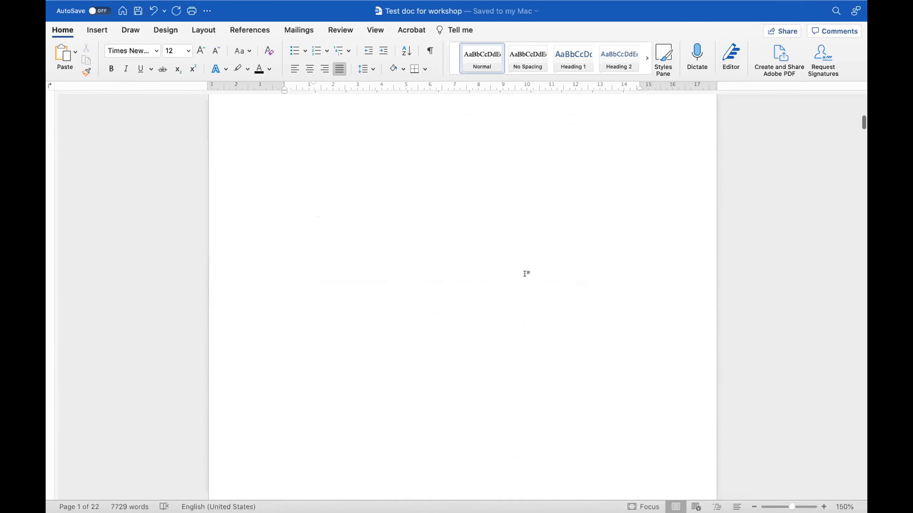
pyautogui.scroll(6, 525, 273)
pyautogui.scroll(-9, 526, 274)
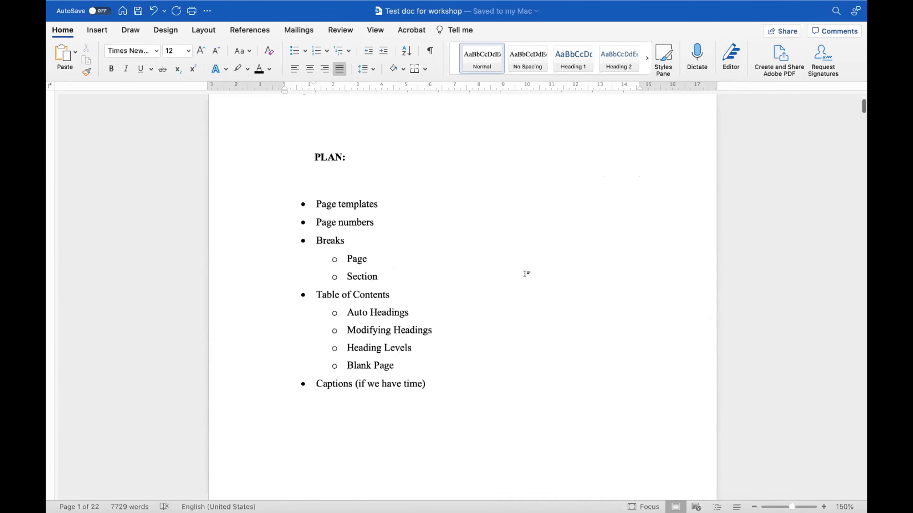
pyautogui.scroll(-3, 526, 274)
pyautogui.press('BackSpace')
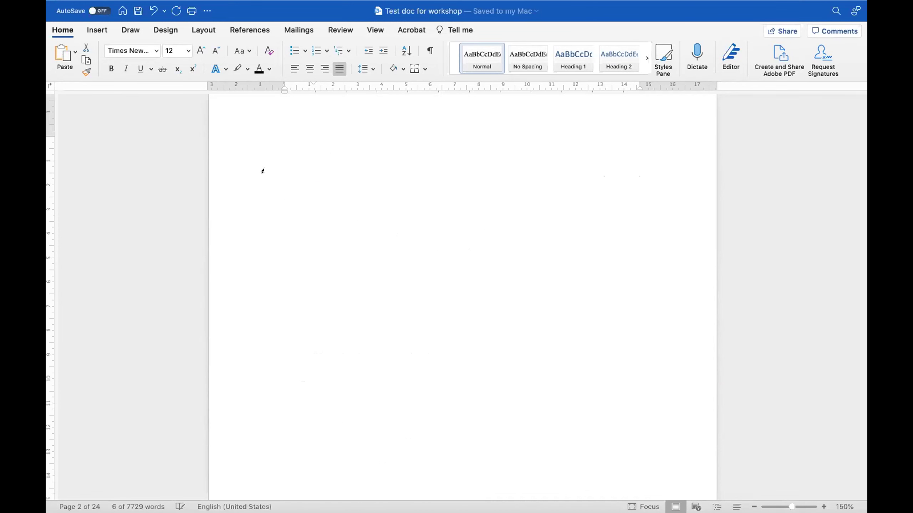
pyautogui.scroll(-10, 247, 220)
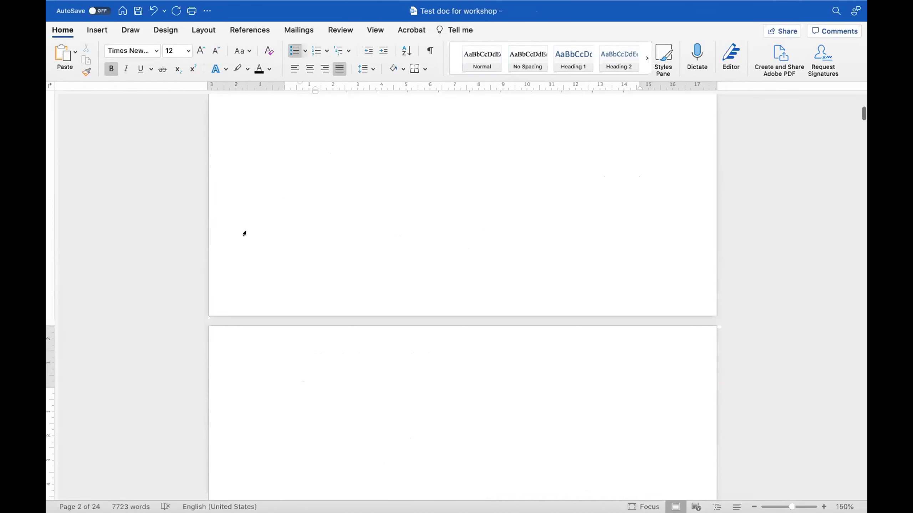
pyautogui.scroll(-5, 243, 234)
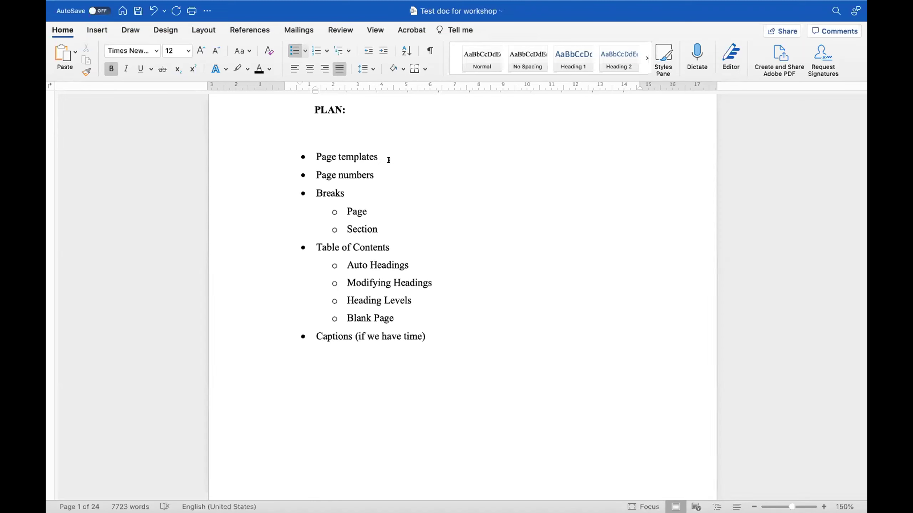
# Step: Exit full-screen mode and return focus to the document window
pyautogui.moveTo(157, 1)
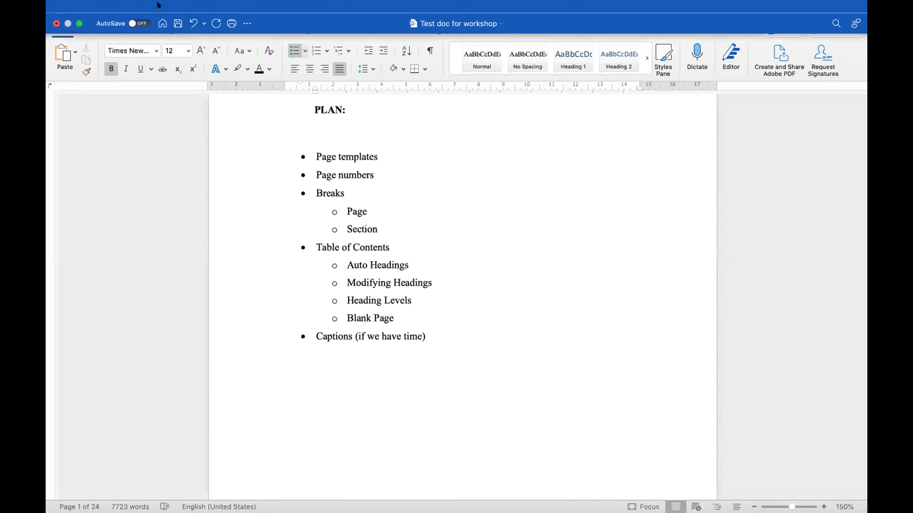
pyautogui.click(79, 24)
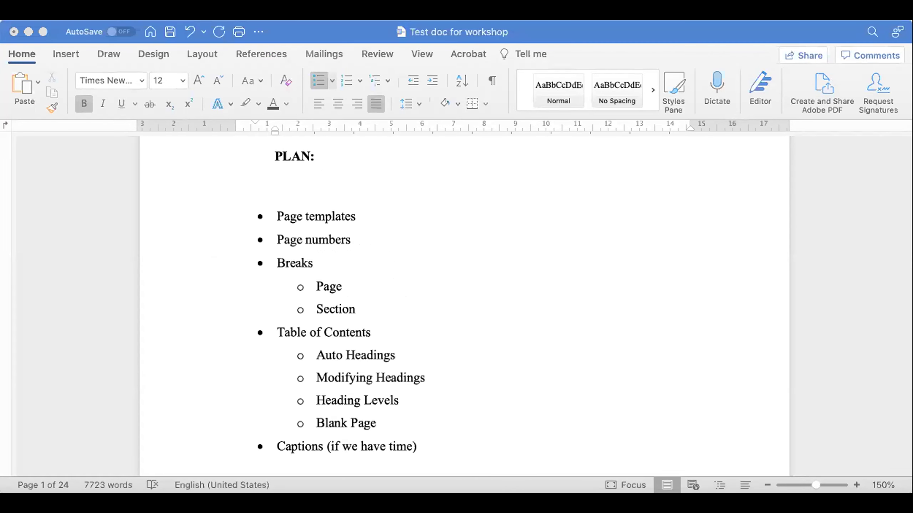
pyautogui.click(176, 315)
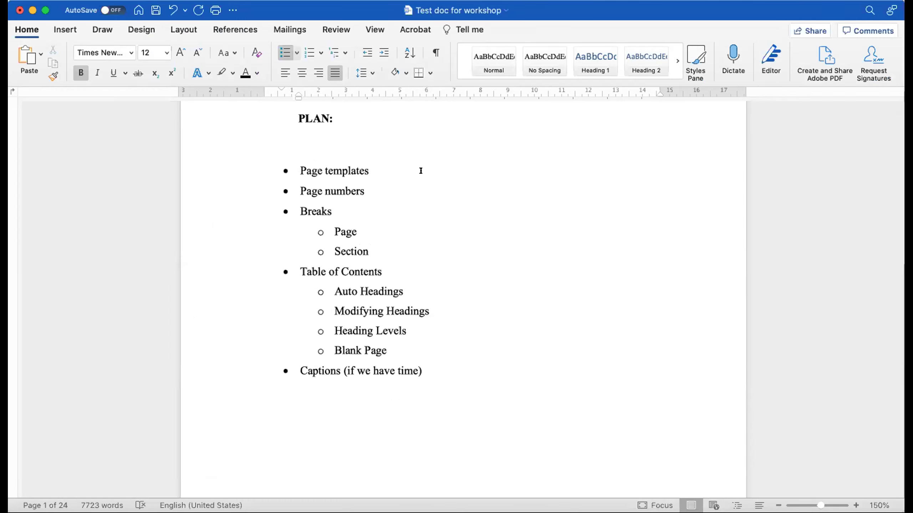
pyautogui.moveTo(370, 252); pyautogui.dragTo(286, 212)
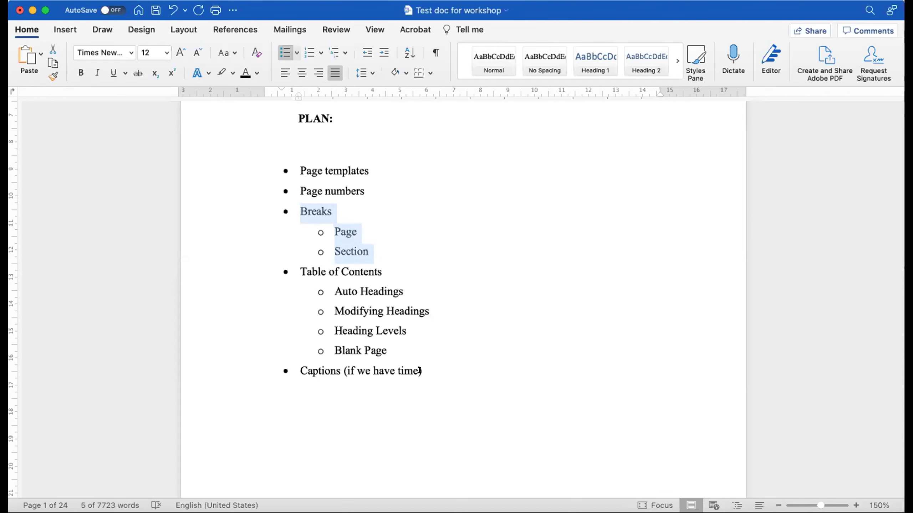
pyautogui.moveTo(420, 370); pyautogui.dragTo(274, 169)
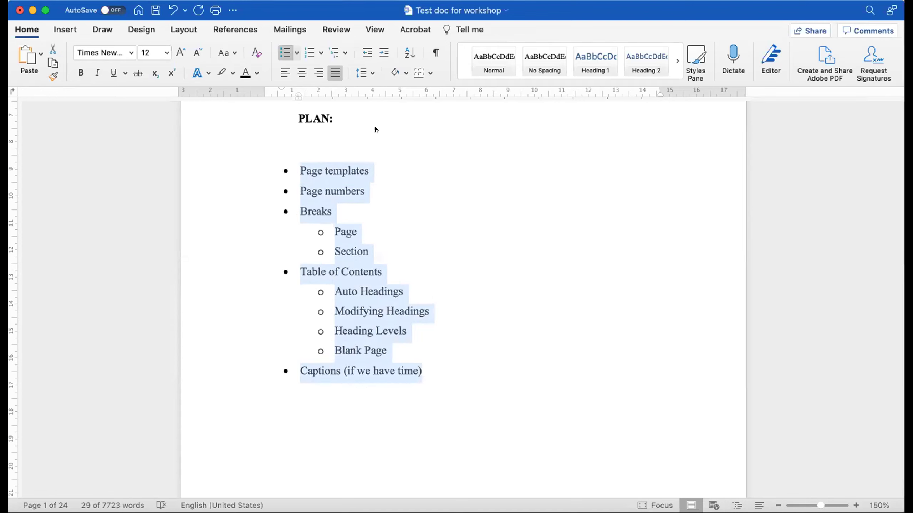
pyautogui.click(430, 252)
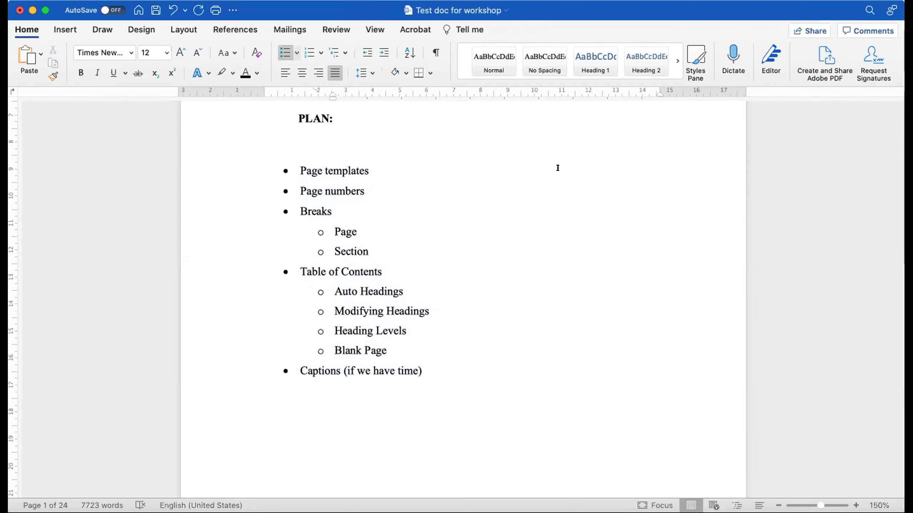
pyautogui.scroll(-2, 579, 169)
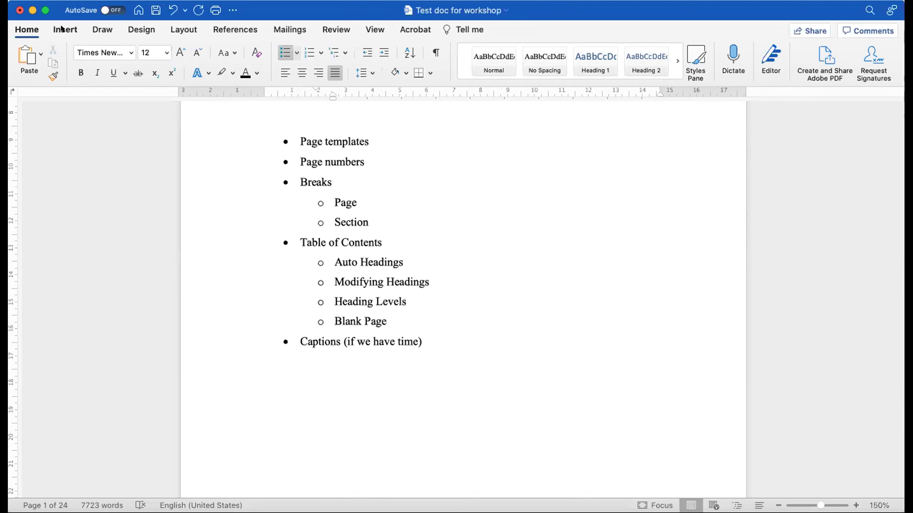
pyautogui.scroll(-3, 388, 222)
pyautogui.scroll(3, 389, 221)
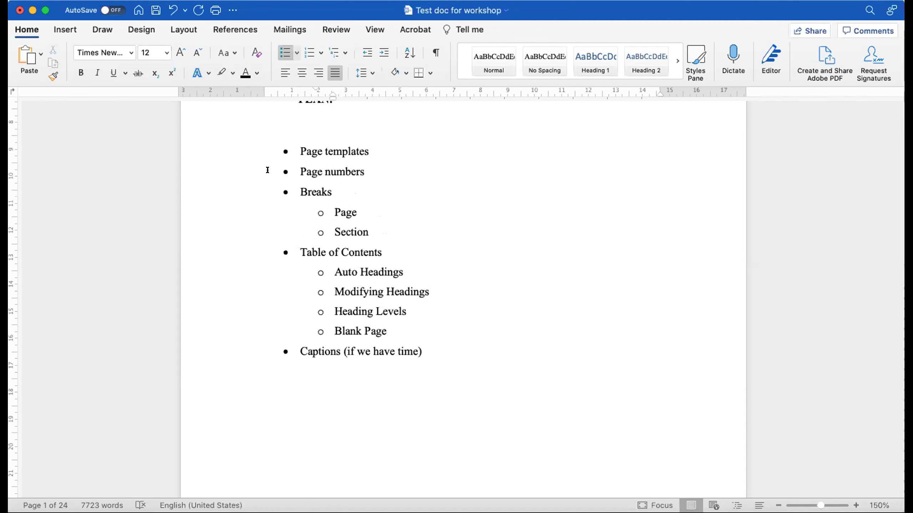
# Step: Show the Insert ribbon tab and open the Insert menu in the menu bar
pyautogui.click(62, 29)
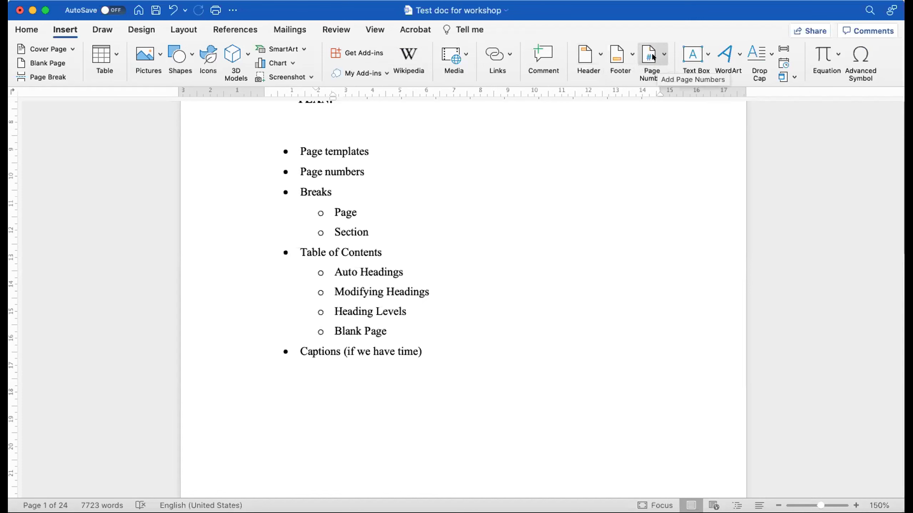
pyautogui.click(158, 1)
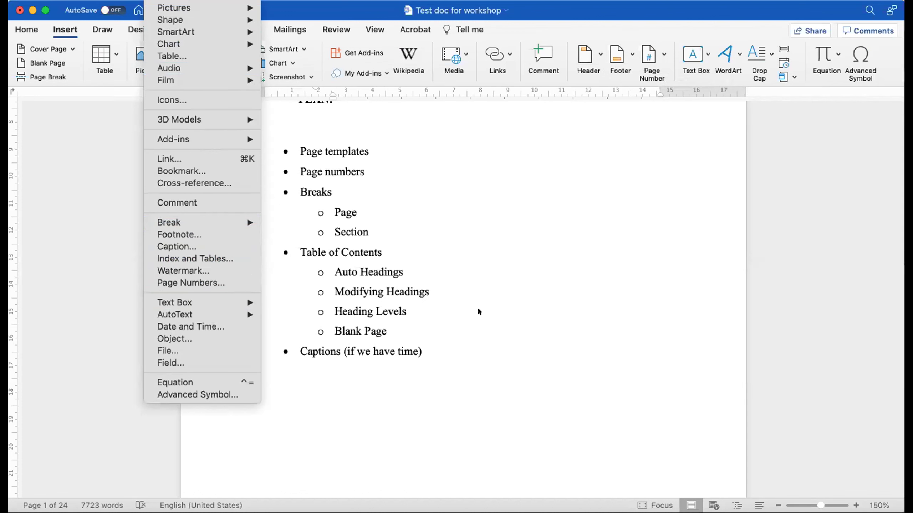
# Step: Dismiss the Insert menu by clicking back in the document
pyautogui.click(489, 309)
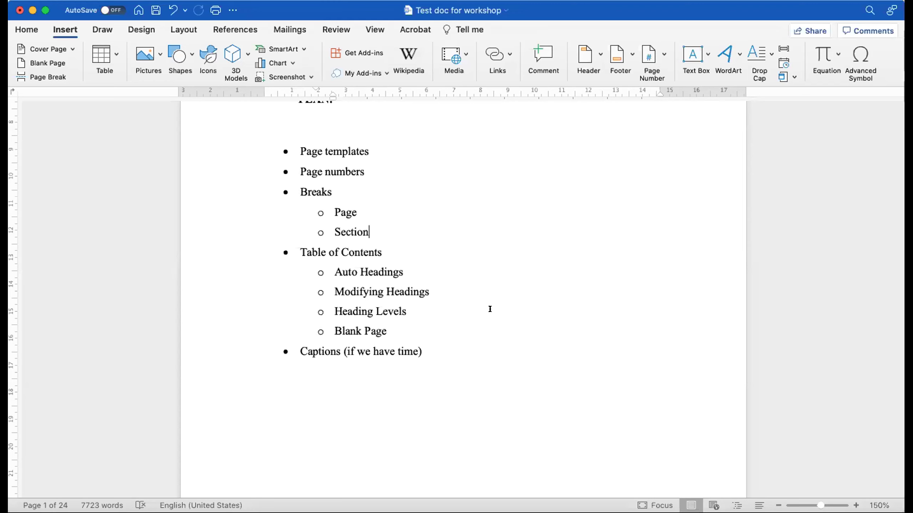
# Step: Switch to the Home tab and turn on Show/Hide ¶ formatting marks
pyautogui.click(24, 28)
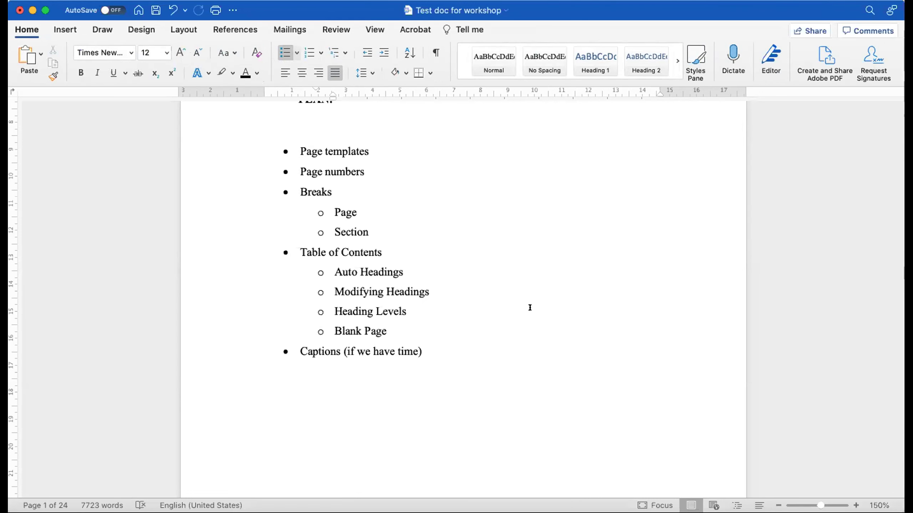
pyautogui.click(428, 49)
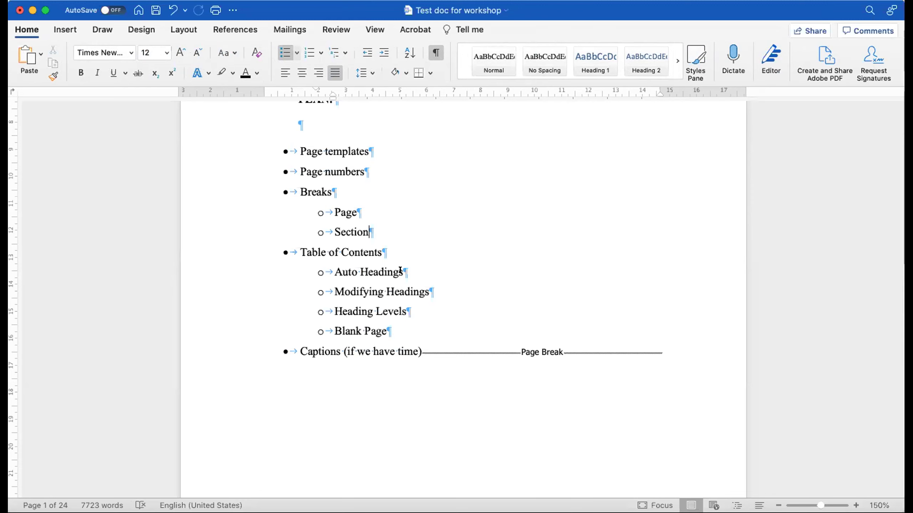
# Step: Remove the stray = sign and the page break after 'Captions (if we have time)'
pyautogui.click(563, 352)
pyautogui.doubleClick(461, 349)
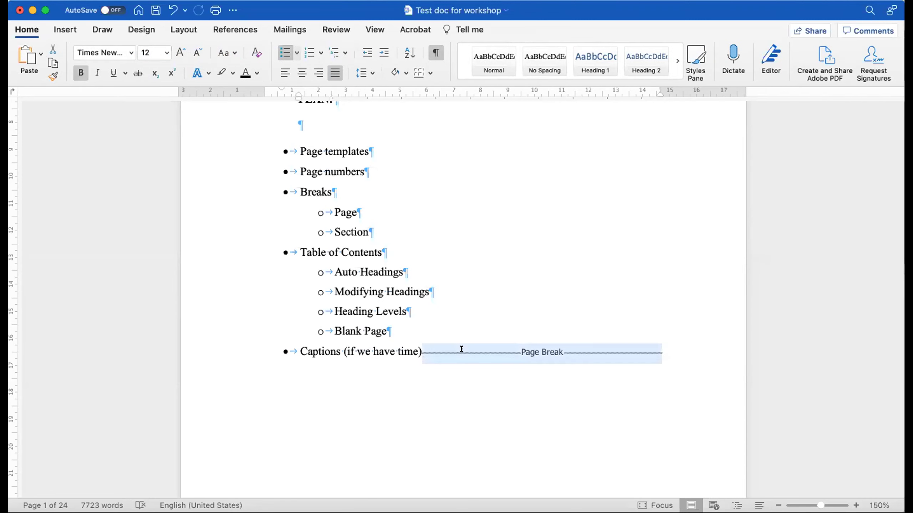
pyautogui.press('Delete')
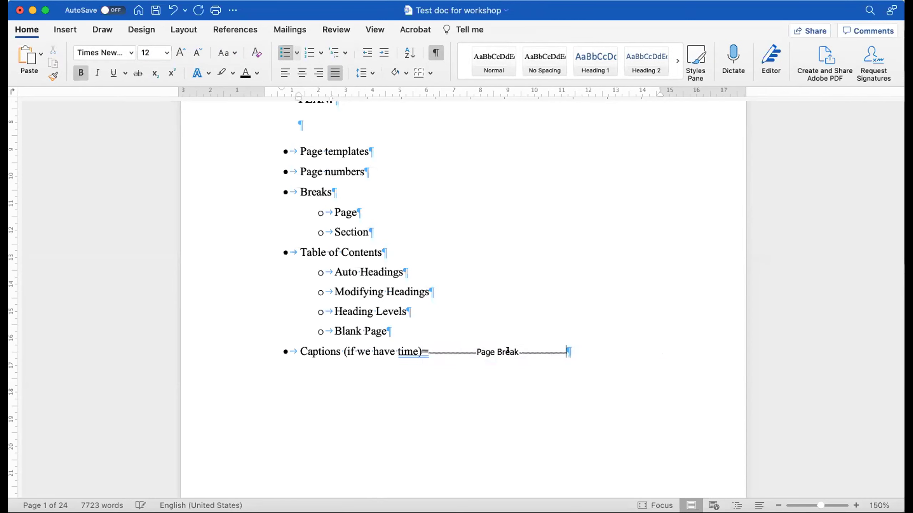
pyautogui.click(438, 351)
pyautogui.press('BackSpace')
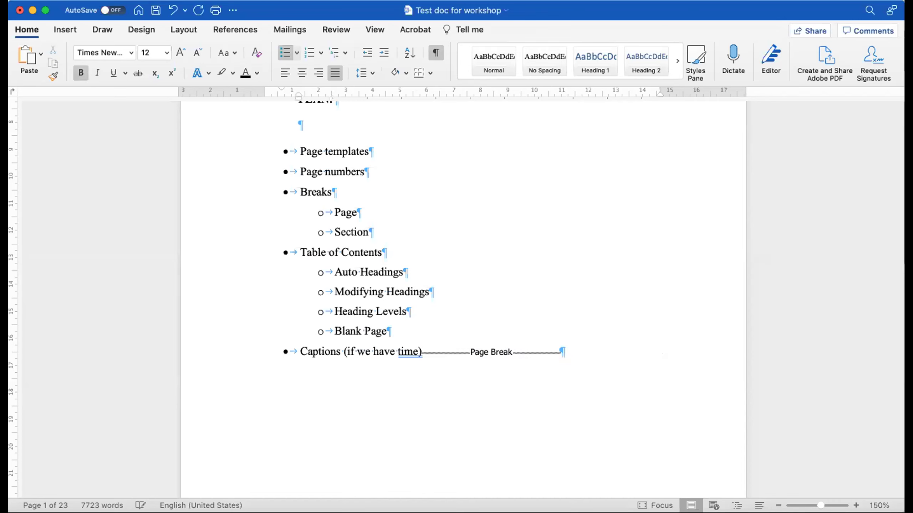
pyautogui.press('Return')
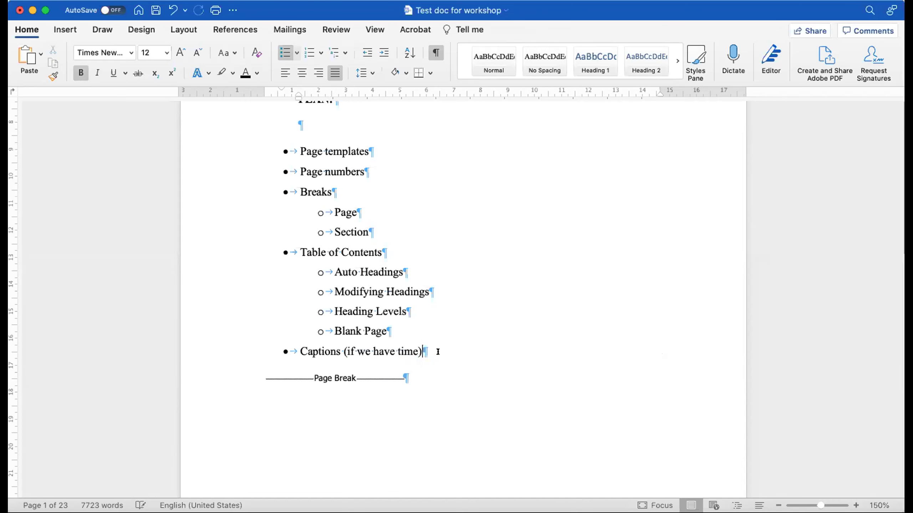
pyautogui.click(345, 378)
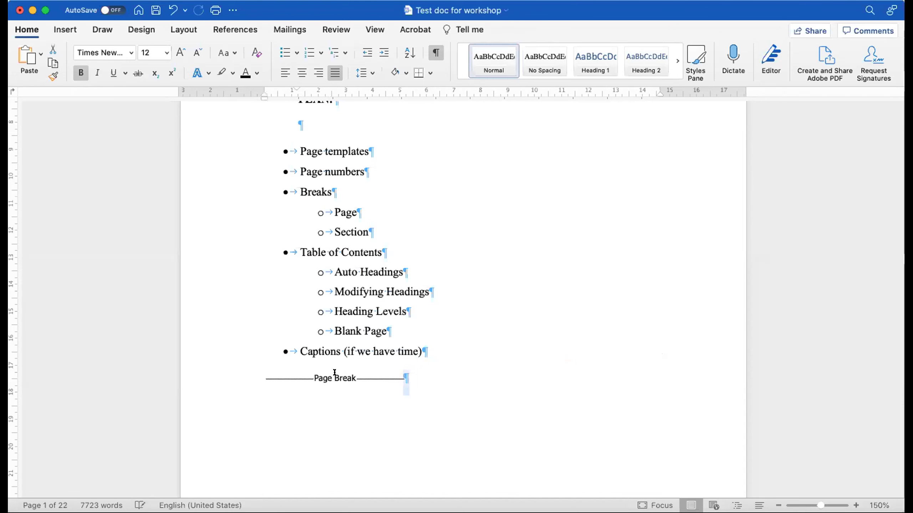
pyautogui.hotkey('shift', 'Right')
pyautogui.press('Delete')
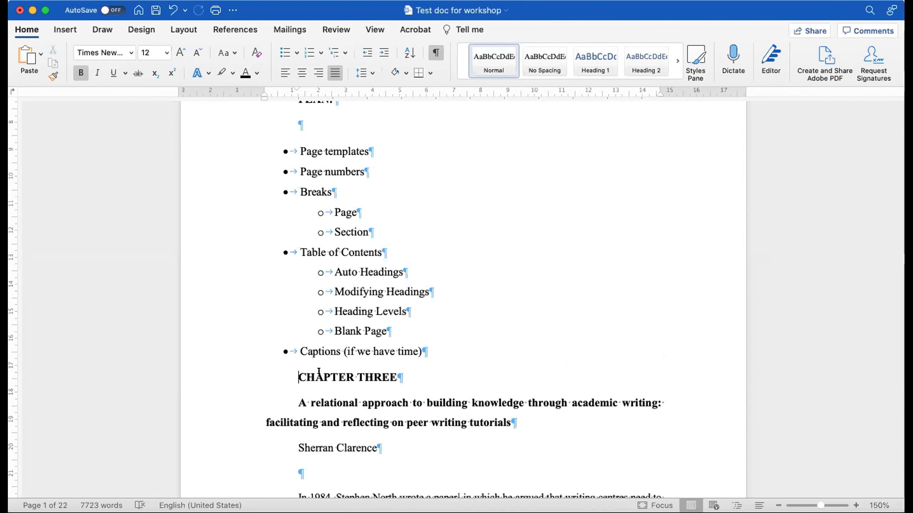
# Step: Add two blank paragraphs above CHAPTER THREE to push it to page 2, then delete them
pyautogui.scroll(-3, 319, 371)
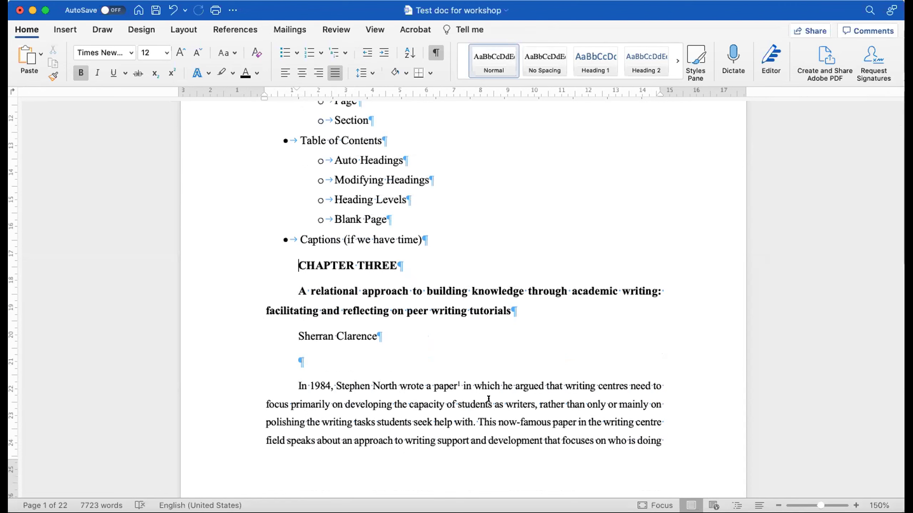
pyautogui.press('Return')
pyautogui.press('Return')
pyautogui.press('Return')
pyautogui.press('Return')
pyautogui.press('Return')
pyautogui.press('Return')
pyautogui.press('Return')
pyautogui.press('Return')
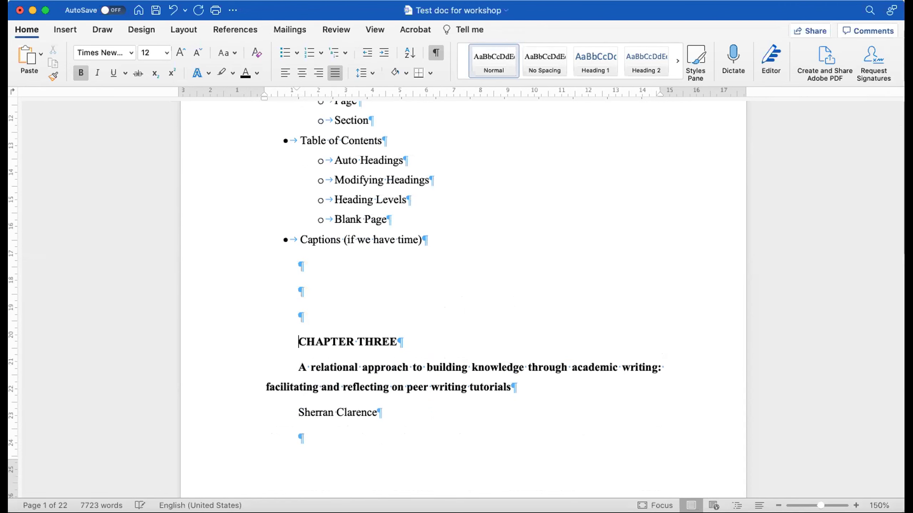
pyautogui.press('Return')
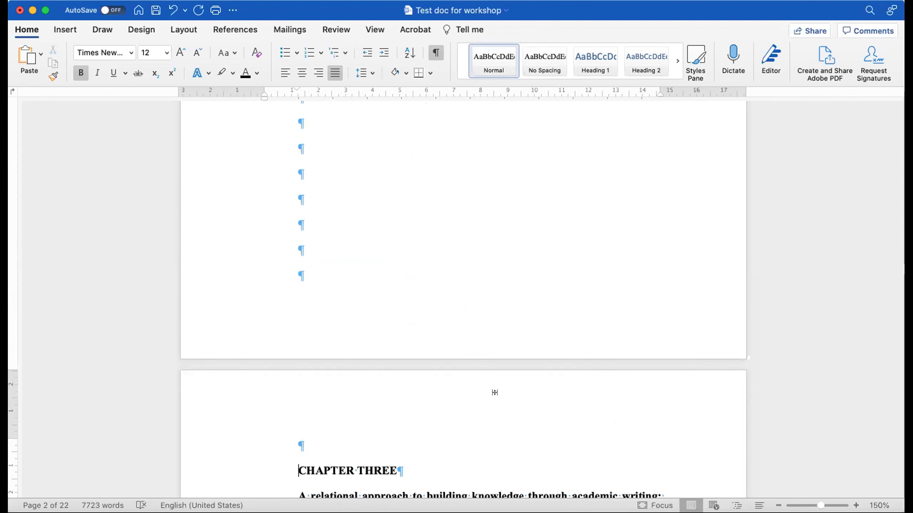
pyautogui.scroll(3, 532, 329)
pyautogui.scroll(-4, 532, 329)
pyautogui.scroll(2, 316, 187)
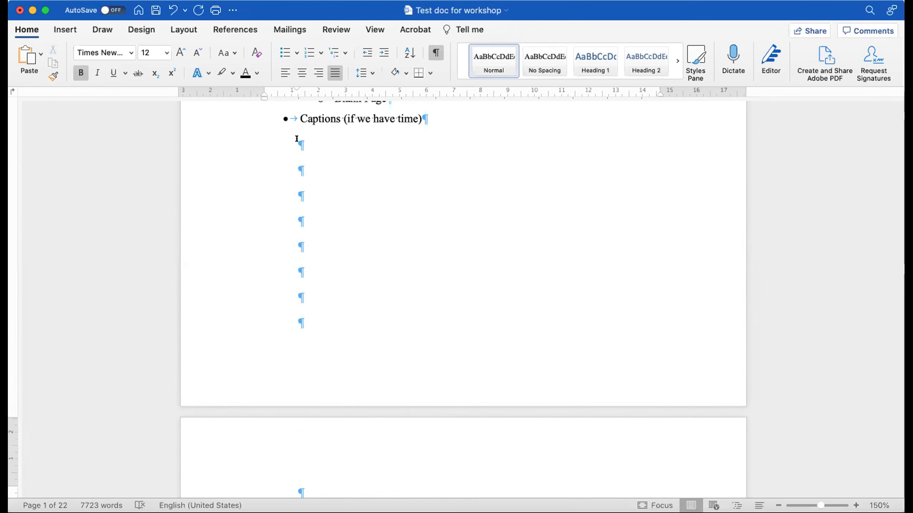
pyautogui.scroll(-2, 306, 331)
pyautogui.click(306, 436)
pyautogui.press('BackSpace')
pyautogui.press('BackSpace')
pyautogui.press('BackSpace')
pyautogui.press('BackSpace')
pyautogui.press('BackSpace')
pyautogui.press('BackSpace')
pyautogui.press('BackSpace')
pyautogui.press('BackSpace')
pyautogui.press('BackSpace')
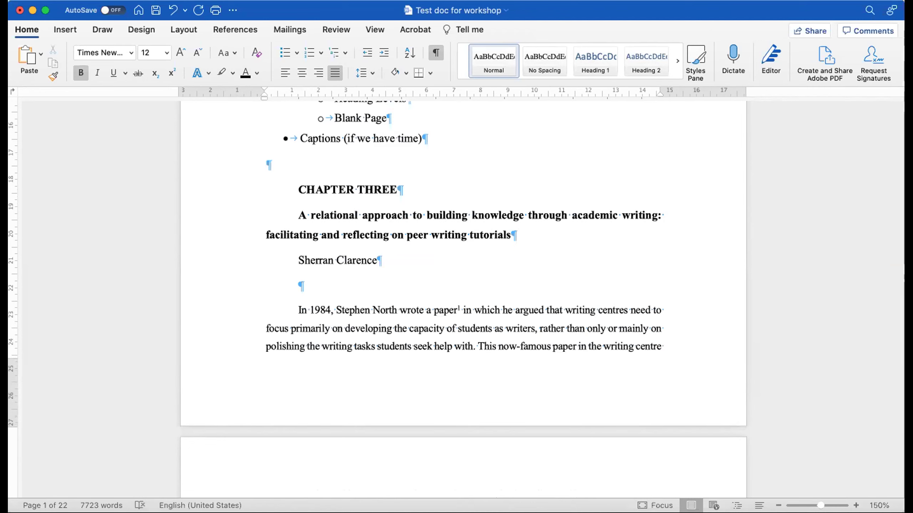
# Step: Insert a blank line again, then remove the empty lines so CHAPTER THREE stays on page 1
pyautogui.press('Return')
pyautogui.press('Return')
pyautogui.press('Return')
pyautogui.press('Return')
pyautogui.press('Return')
pyautogui.press('Return')
pyautogui.press('Return')
pyautogui.press('Return')
pyautogui.press('Return')
pyautogui.press('Return')
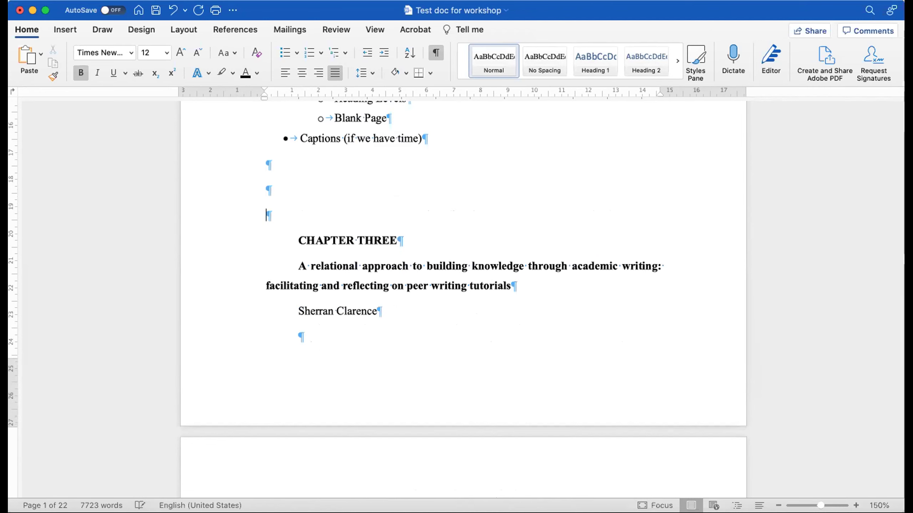
pyautogui.scroll(-10, 306, 435)
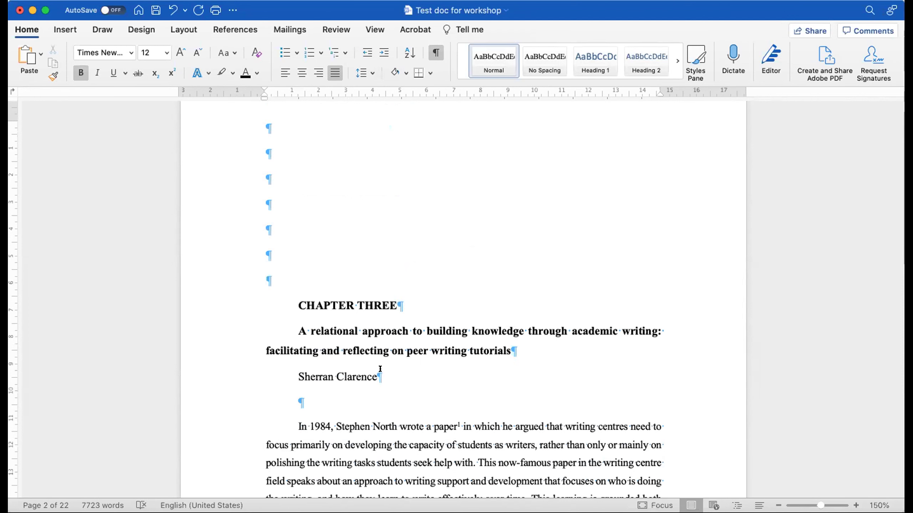
pyautogui.scroll(1, 380, 369)
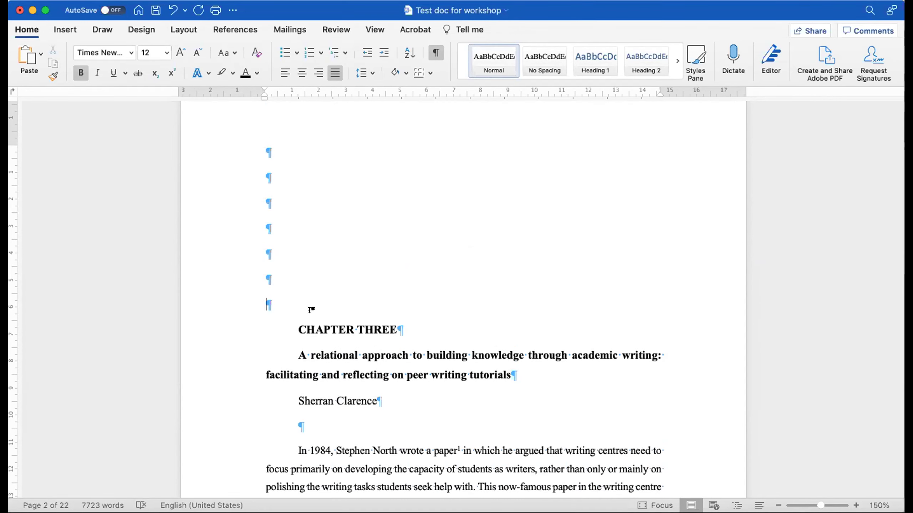
pyautogui.press('BackSpace')
pyautogui.press('BackSpace')
pyautogui.press('BackSpace')
pyautogui.press('BackSpace')
pyautogui.press('BackSpace')
pyautogui.press('BackSpace')
pyautogui.press('BackSpace')
pyautogui.press('BackSpace')
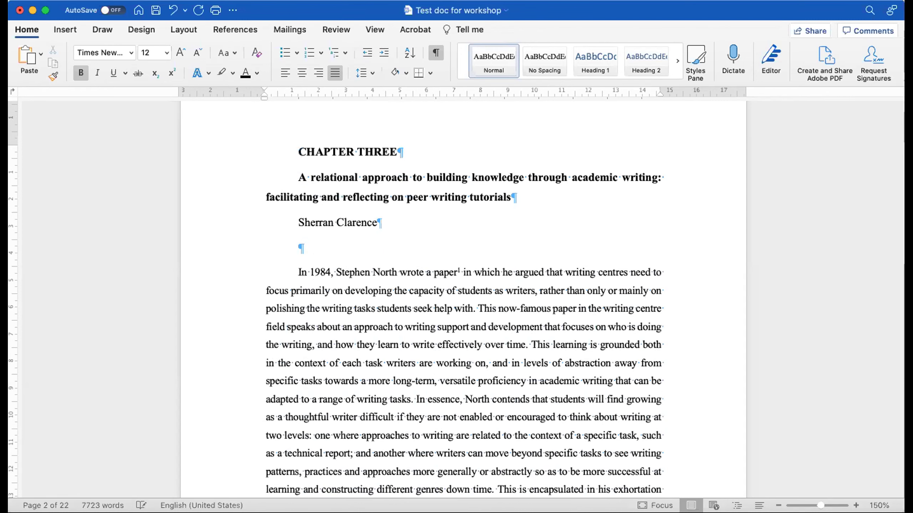
pyautogui.press('BackSpace')
pyautogui.press('BackSpace')
pyautogui.press('BackSpace')
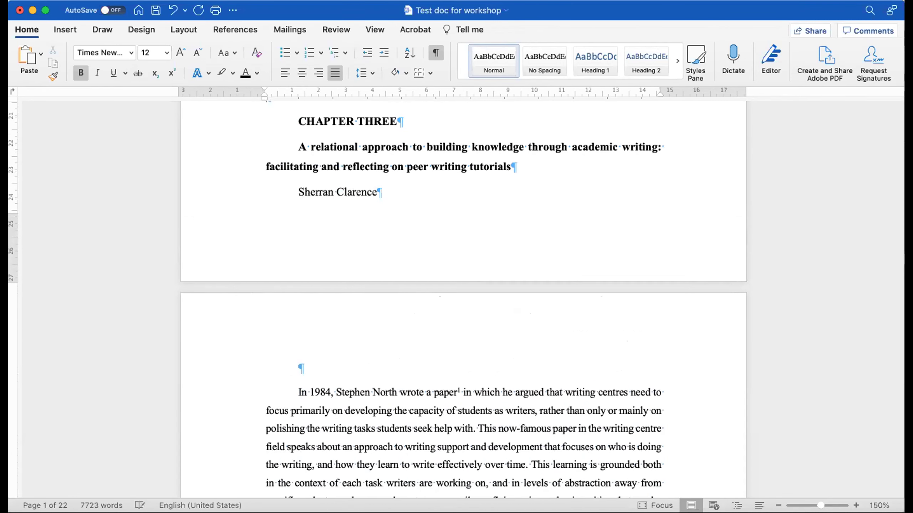
pyautogui.scroll(3, 317, 389)
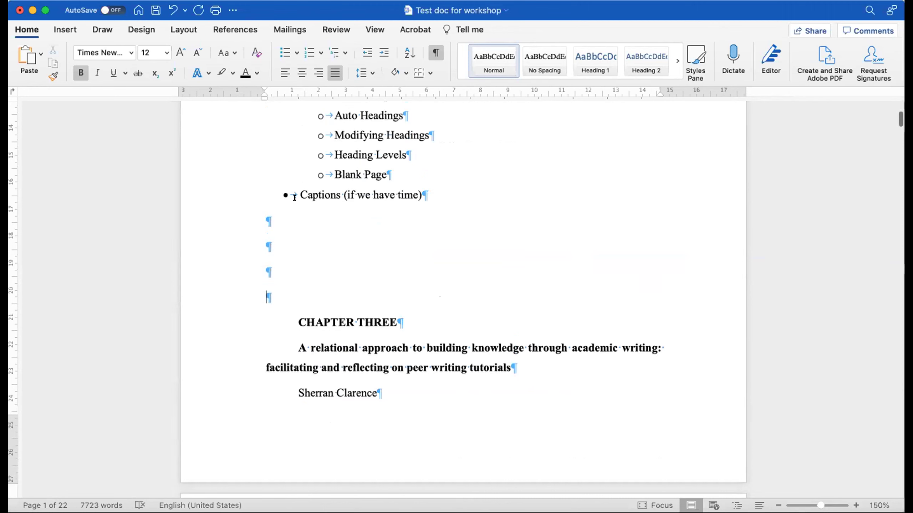
# Step: Delete the 'Captions (if we have time)' bullet and the four empty paragraphs above CHAPTER THREE
pyautogui.tripleClick(429, 190)
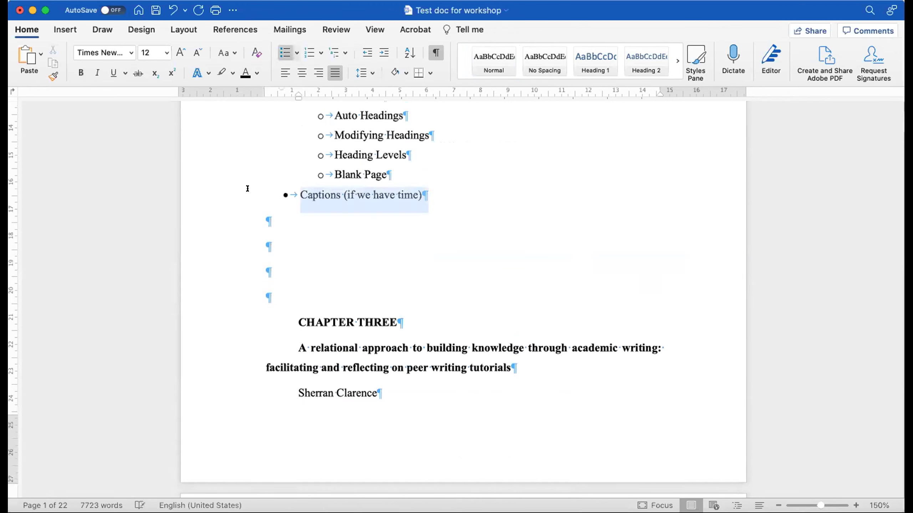
pyautogui.press('BackSpace')
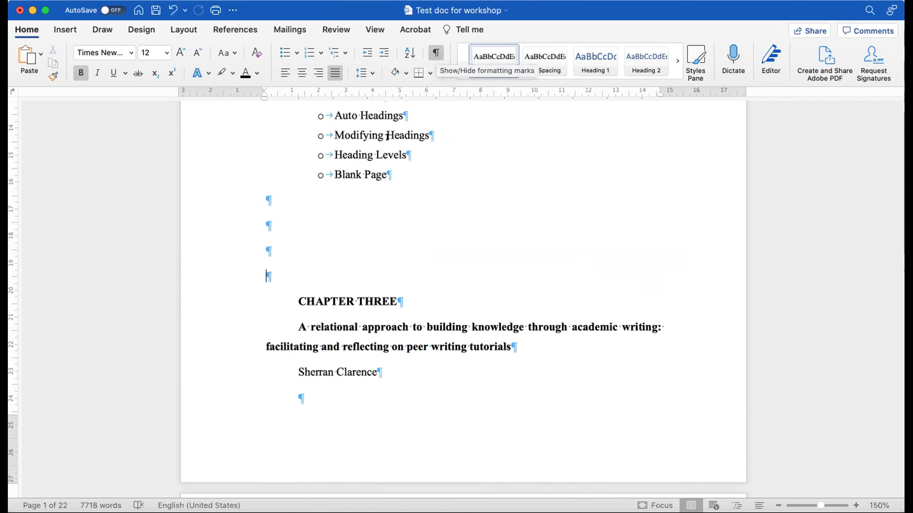
pyautogui.press('BackSpace')
pyautogui.press('BackSpace')
pyautogui.press('BackSpace')
pyautogui.press('BackSpace')
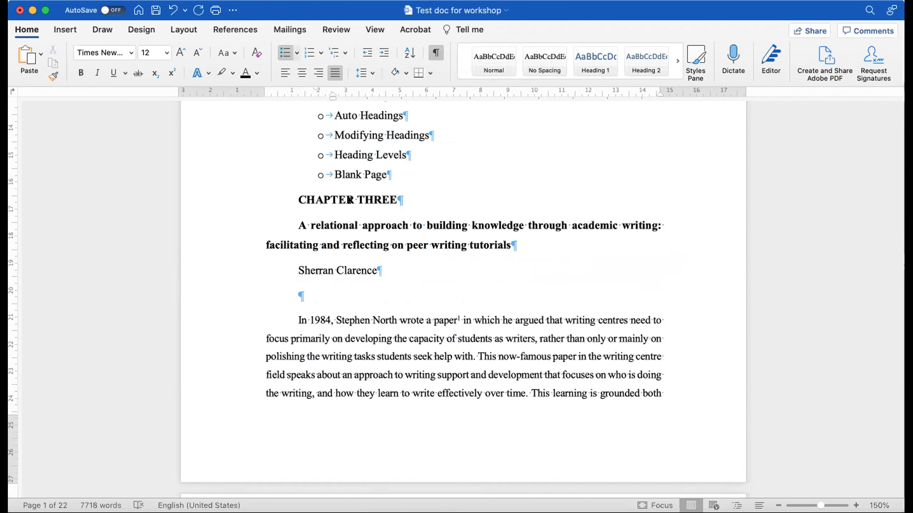
pyautogui.click(296, 199)
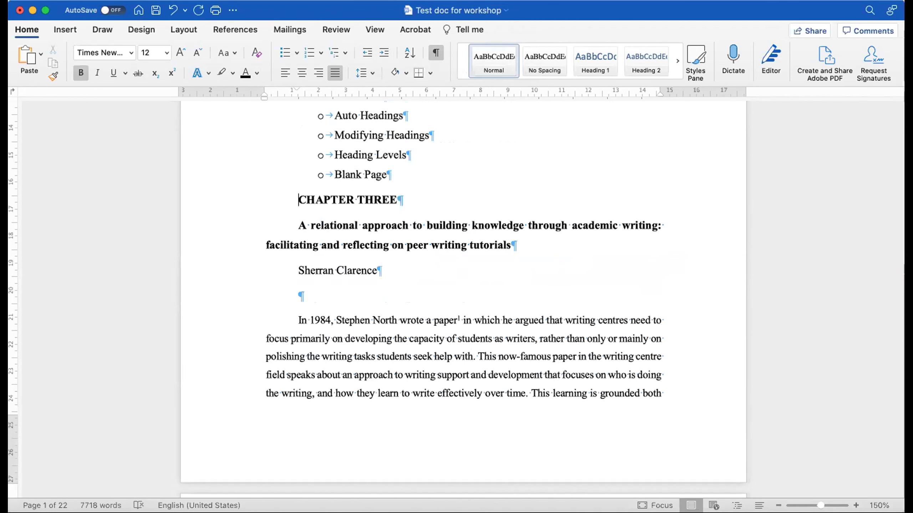
pyautogui.click(68, 28)
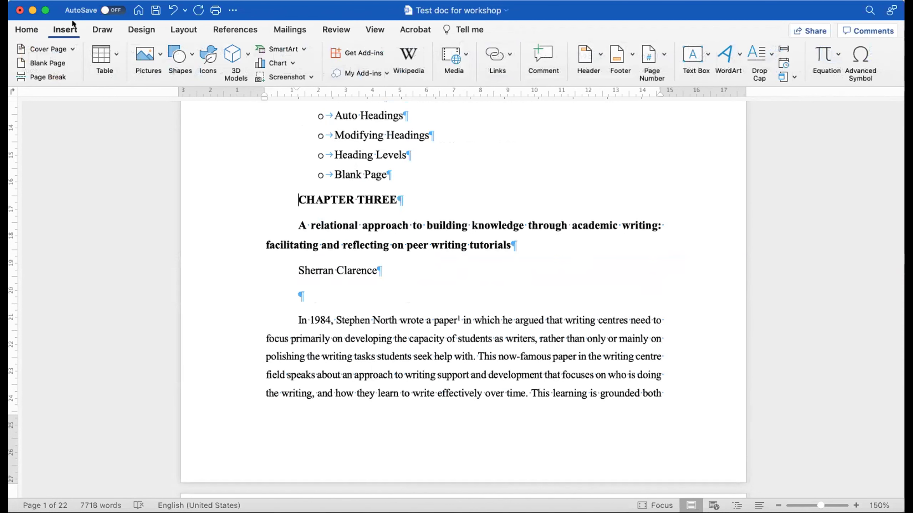
# Step: Insert a page break before CHAPTER THREE so it begins at the top of page 2
pyautogui.click(40, 76)
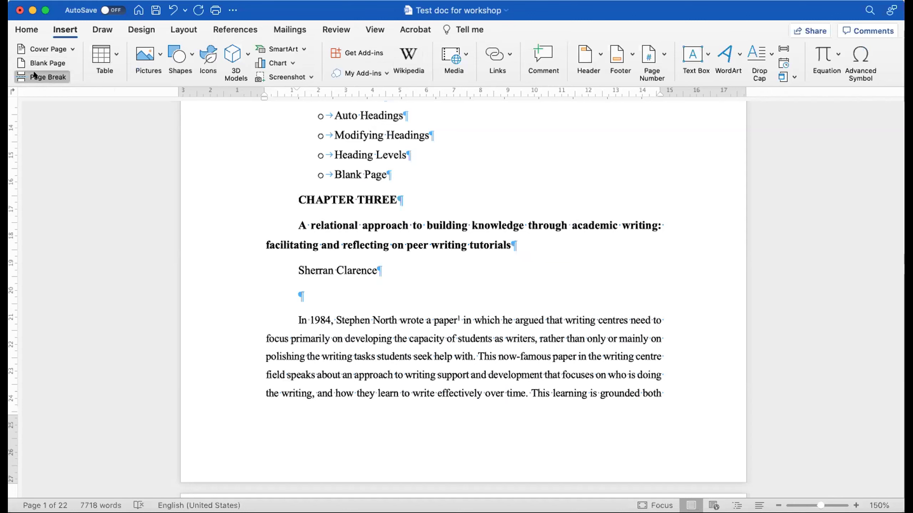
pyautogui.scroll(2, 369, 192)
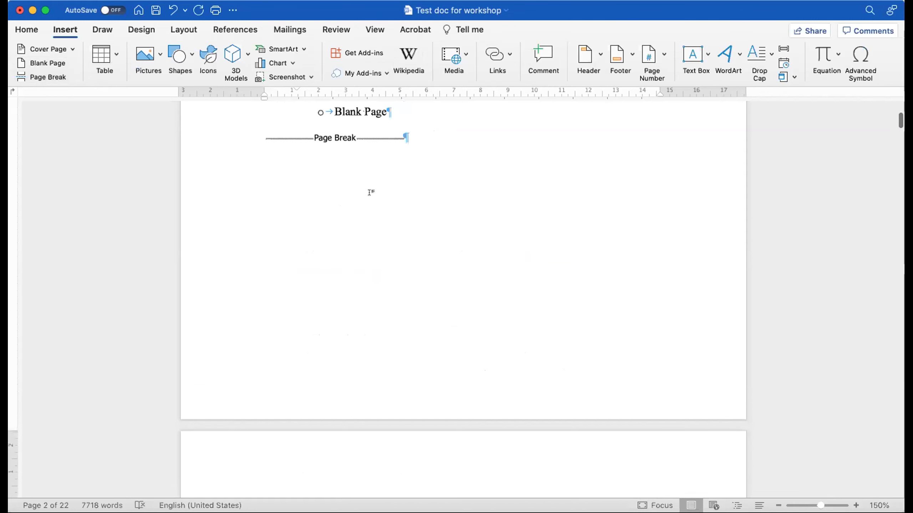
pyautogui.scroll(-5, 370, 192)
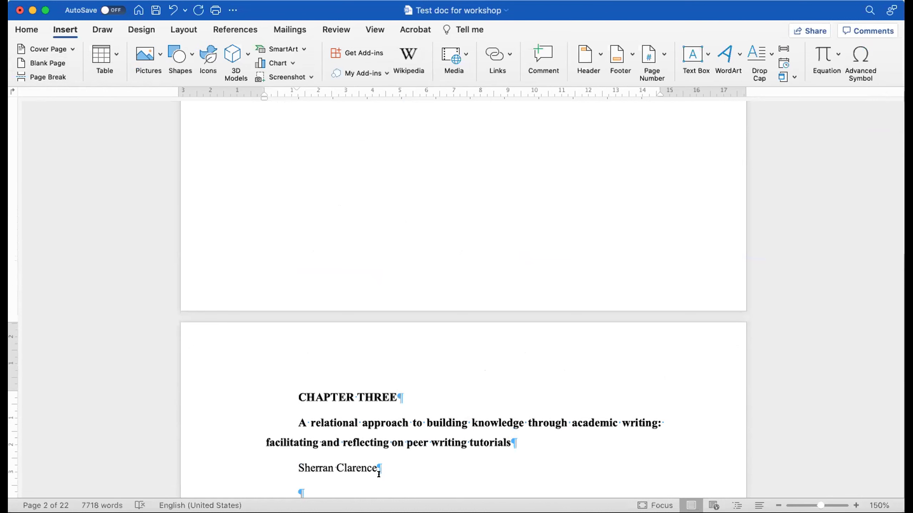
pyautogui.scroll(-3, 379, 474)
pyautogui.scroll(10, 379, 475)
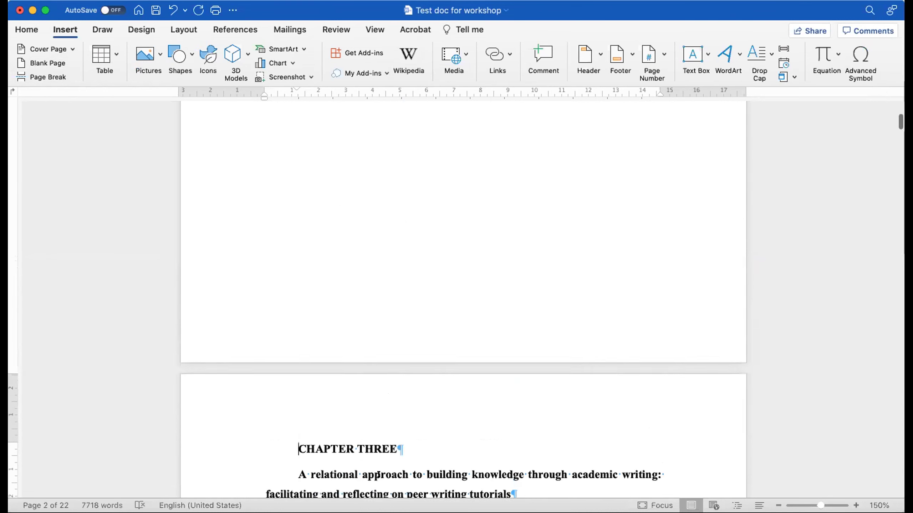
pyautogui.scroll(-1, 418, 252)
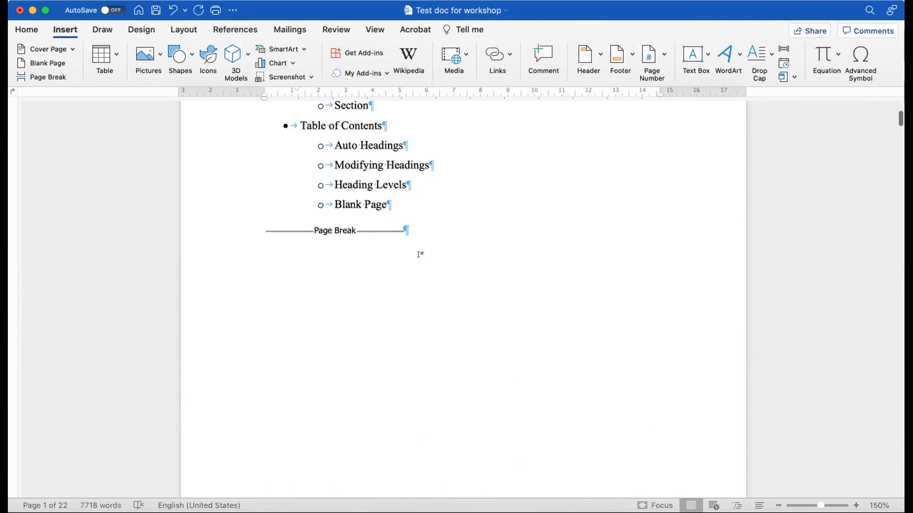
pyautogui.click(409, 201)
pyautogui.press('Return')
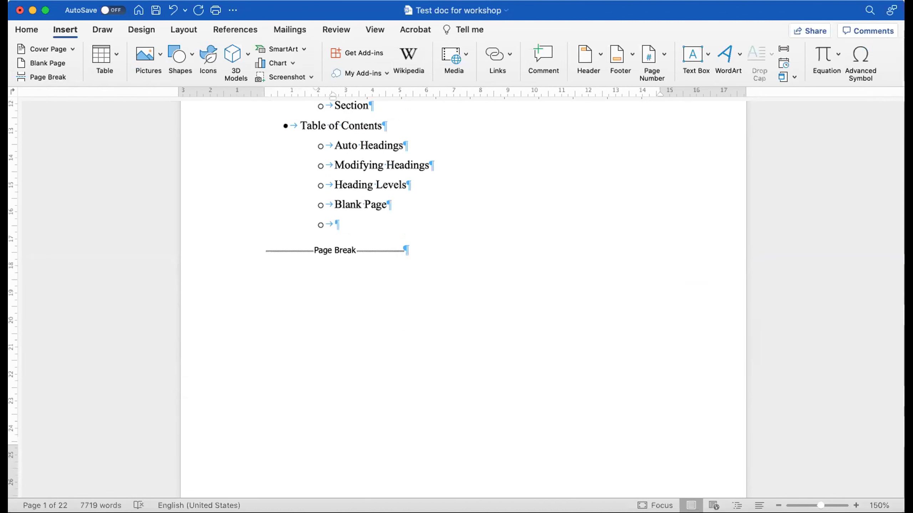
pyautogui.press('Return')
pyautogui.press('Return')
pyautogui.press('Return')
pyautogui.press('Return')
pyautogui.press('Return')
pyautogui.press('Return')
pyautogui.press('Return')
pyautogui.press('Return')
pyautogui.press('Return')
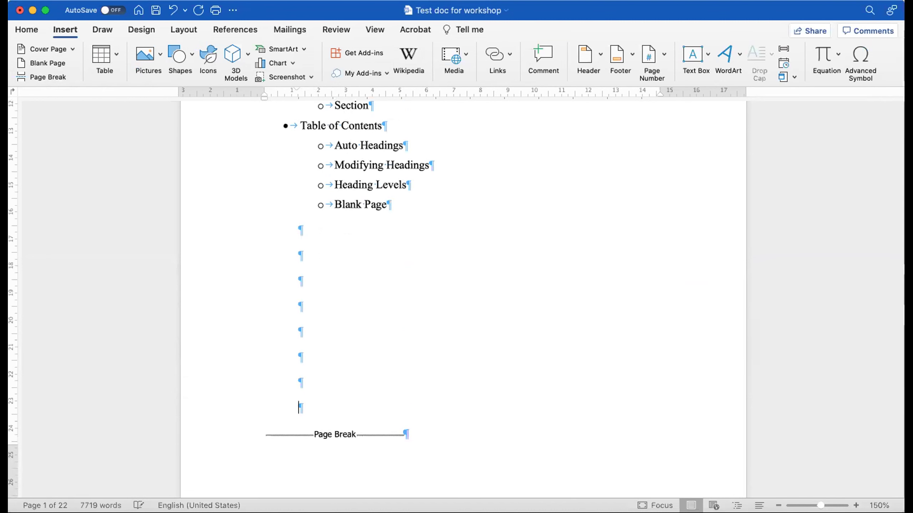
pyautogui.press('Return')
pyautogui.press('Return')
pyautogui.press('Return')
pyautogui.scroll(-15, 463, 299)
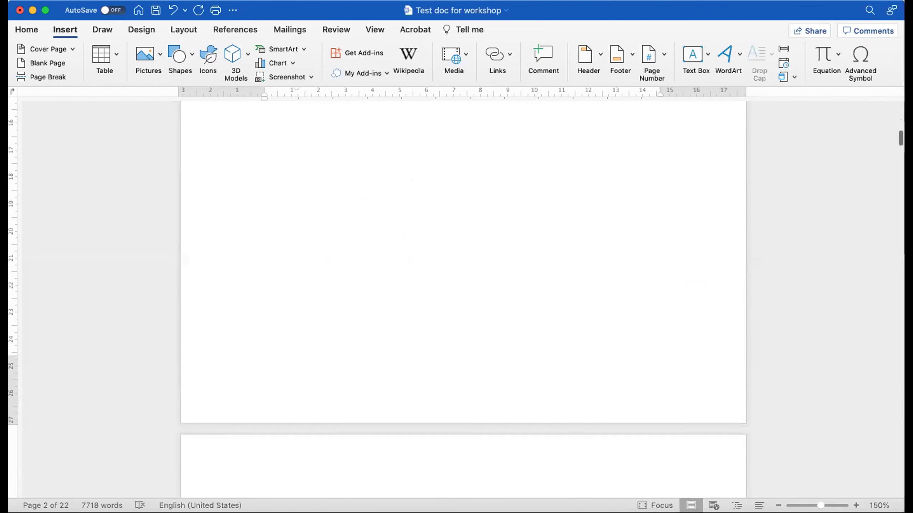
pyautogui.scroll(-2, 468, 210)
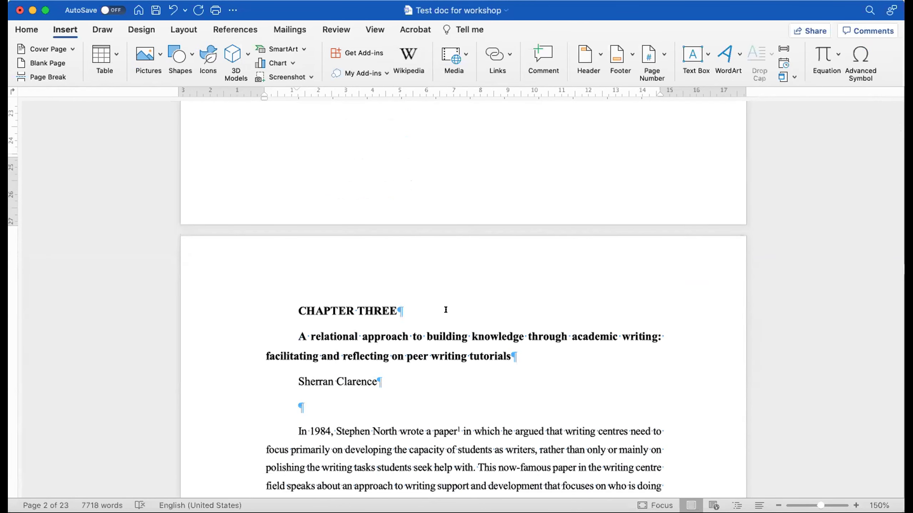
pyautogui.press('super+Return')
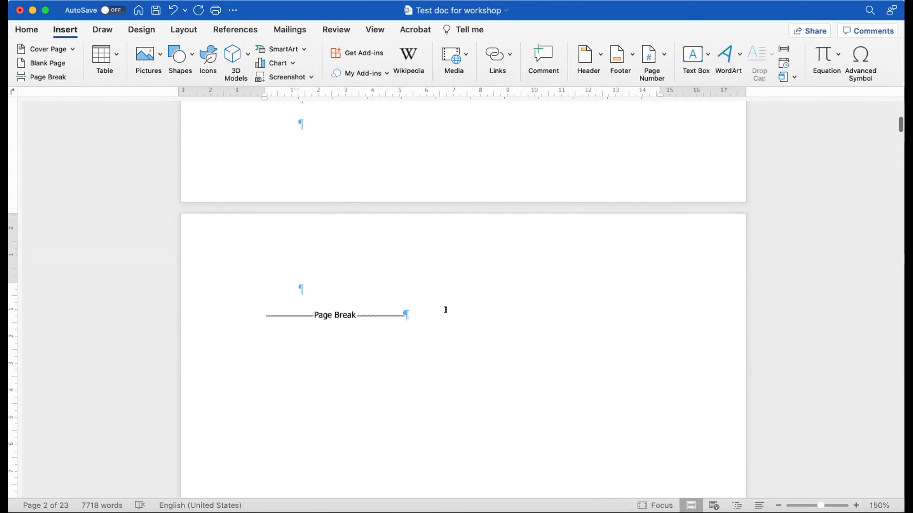
pyautogui.press('BackSpace')
pyautogui.press('BackSpace')
pyautogui.press('BackSpace')
pyautogui.press('BackSpace')
pyautogui.press('BackSpace')
pyautogui.press('BackSpace')
pyautogui.press('BackSpace')
pyautogui.press('BackSpace')
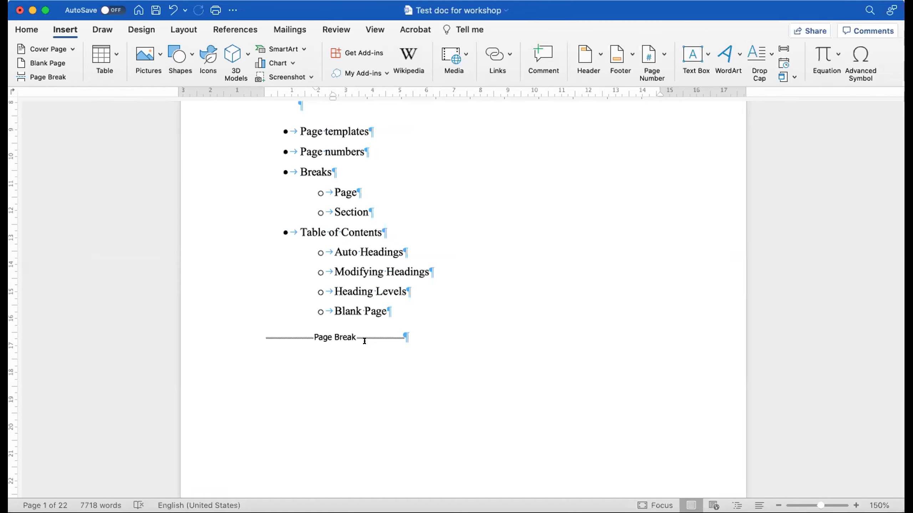
pyautogui.scroll(-15, 364, 341)
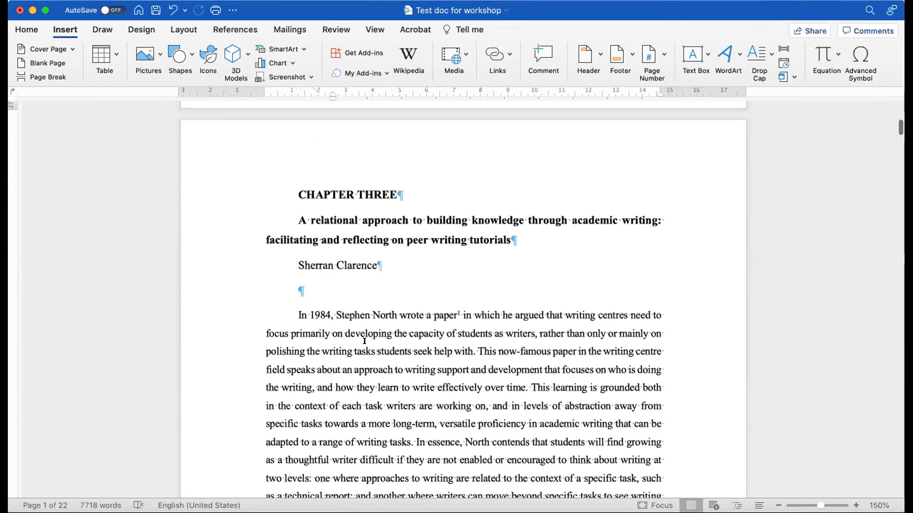
pyautogui.scroll(-15, 364, 341)
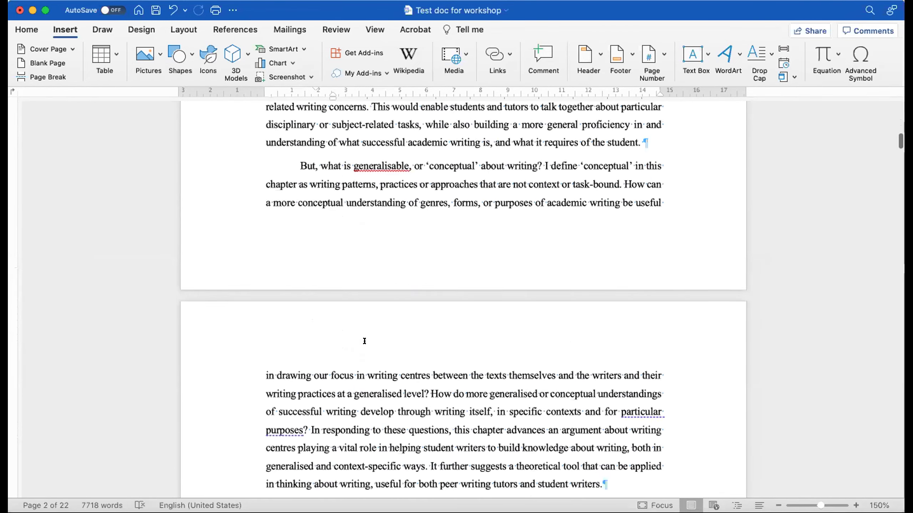
# Step: Scroll down to page 8 to show the Figure 3.1 caption and semantic gravity wave diagram
pyautogui.scroll(-15, 365, 340)
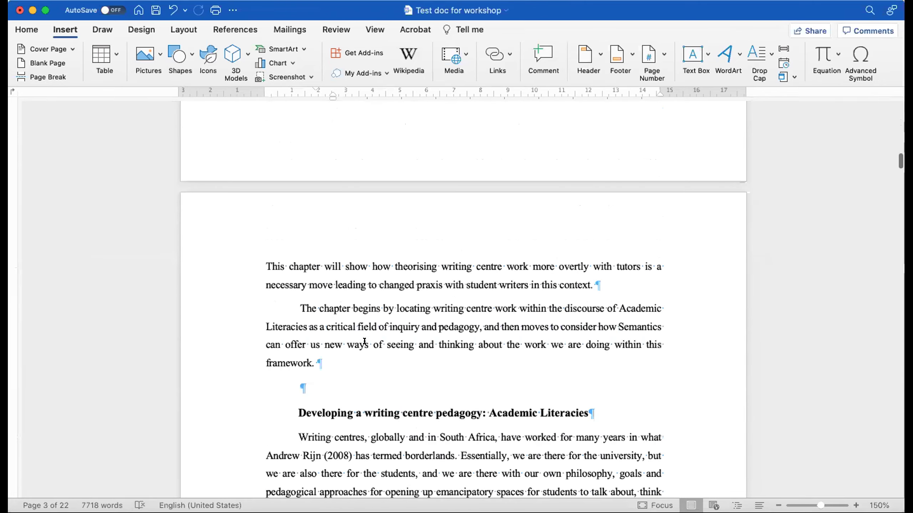
pyautogui.scroll(-15, 364, 341)
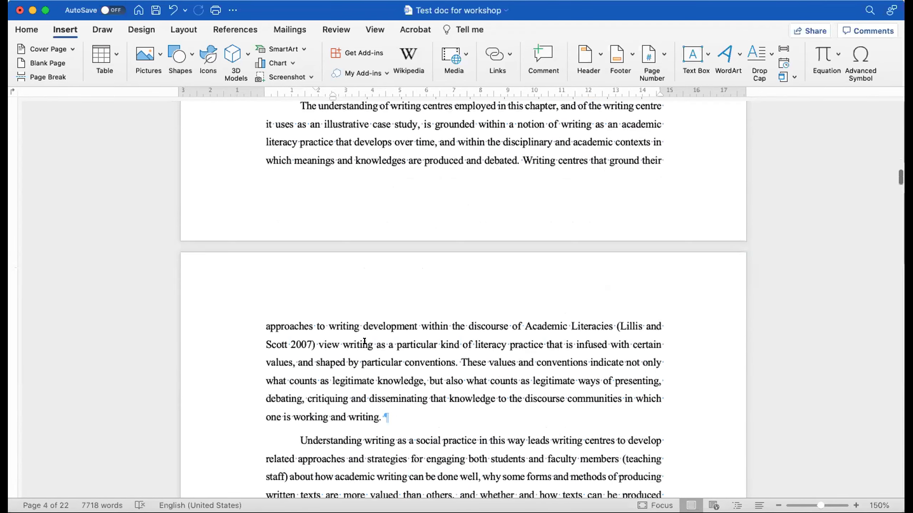
pyautogui.scroll(-15, 365, 341)
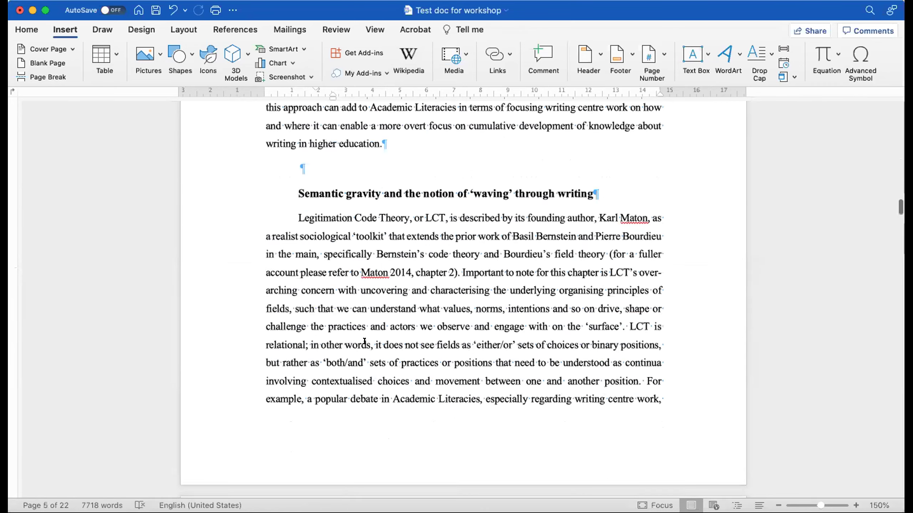
pyautogui.scroll(-15, 365, 341)
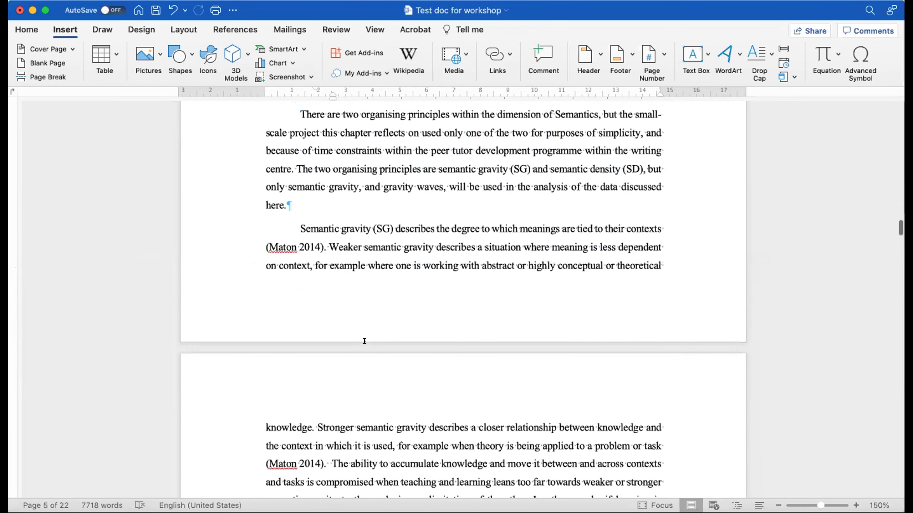
pyautogui.scroll(-3, 361, 342)
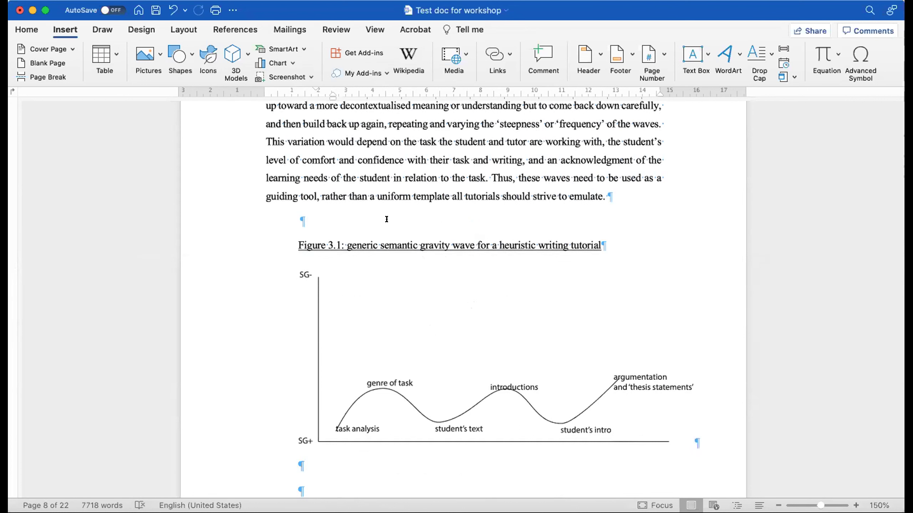
# Step: Insert a Next Page section break on the empty line above the Figure 3.1 caption
pyautogui.click(316, 210)
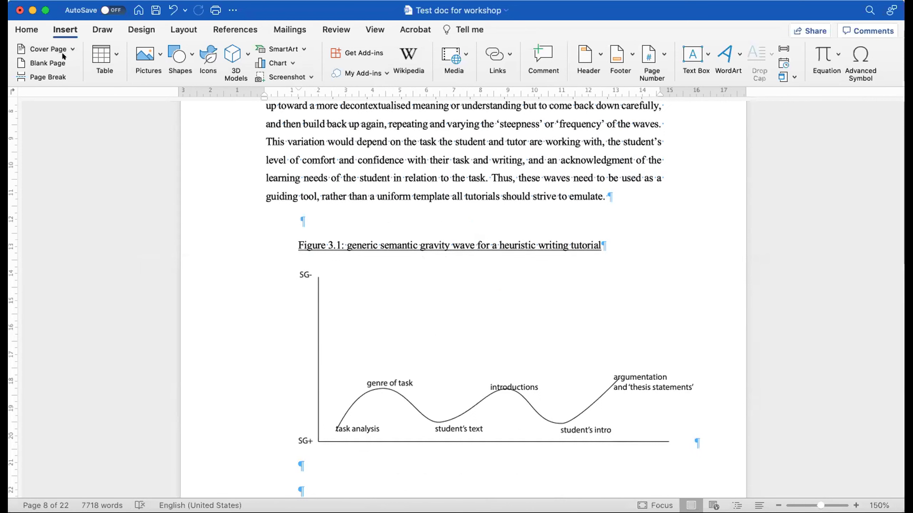
pyautogui.click(158, 0)
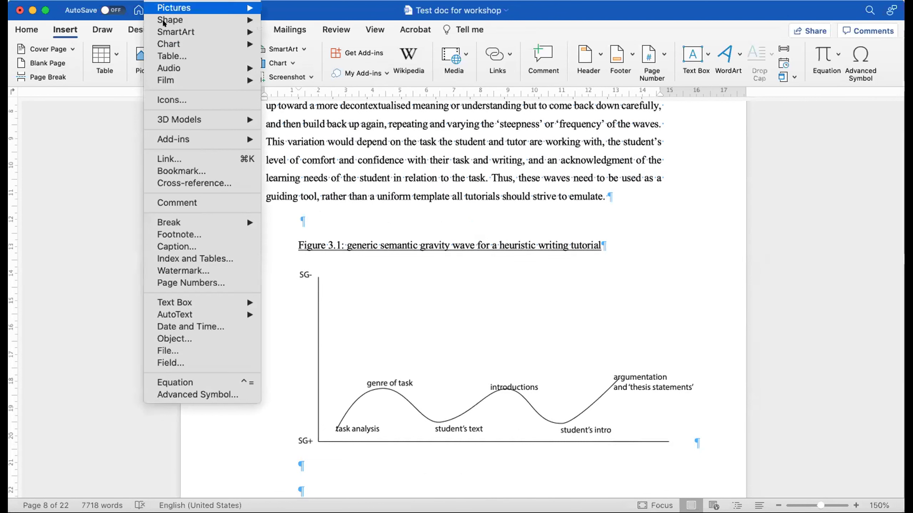
pyautogui.moveTo(185, 219)
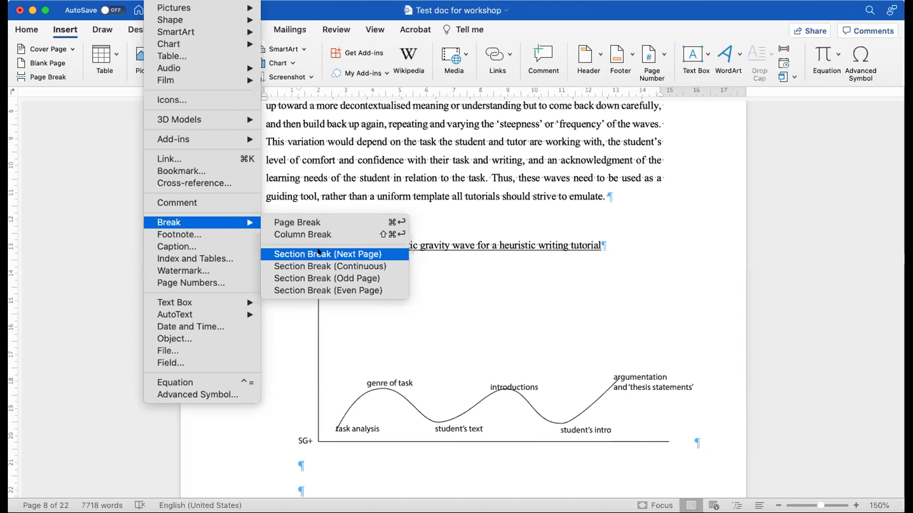
pyautogui.click(318, 251)
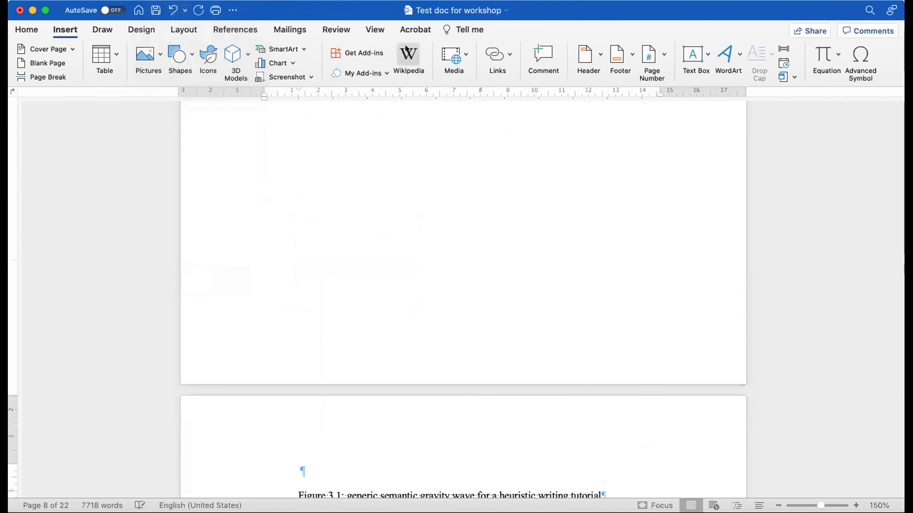
pyautogui.scroll(1, 433, 200)
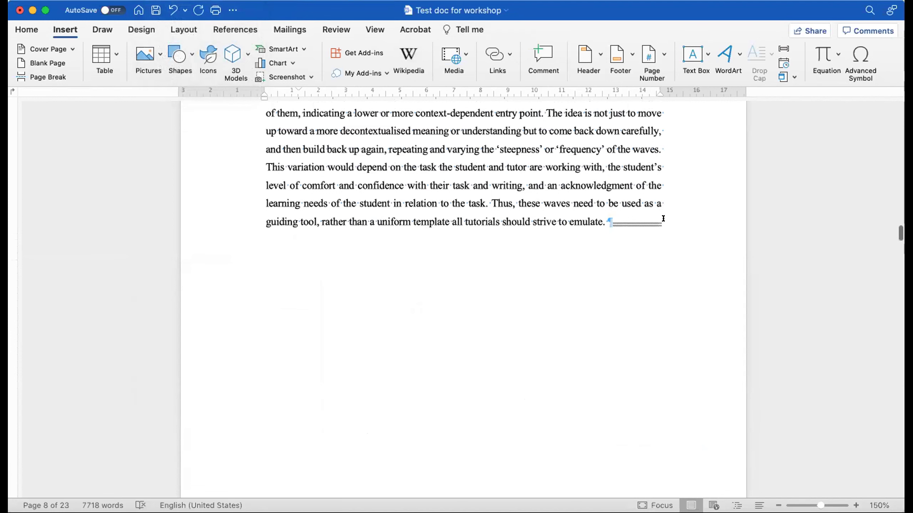
pyautogui.doubleClick(625, 221)
pyautogui.click(528, 372)
pyautogui.scroll(-12, 645, 280)
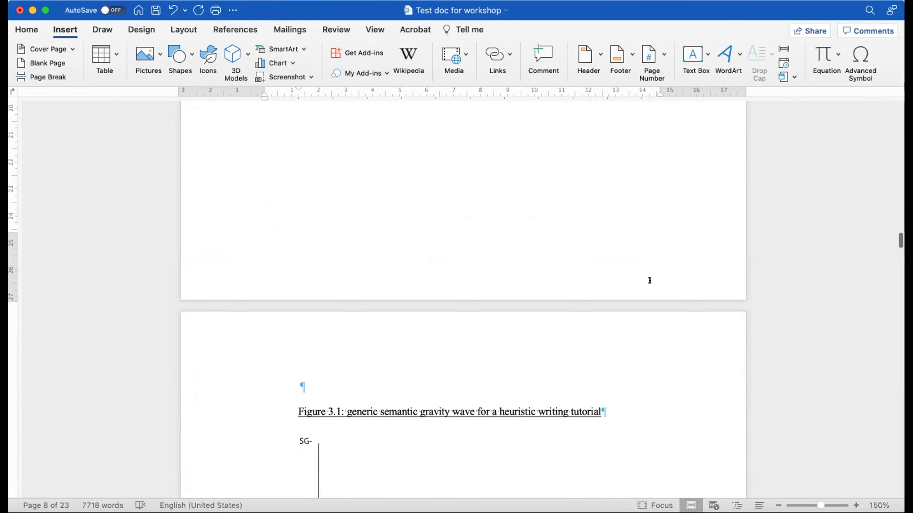
pyautogui.scroll(-5, 650, 280)
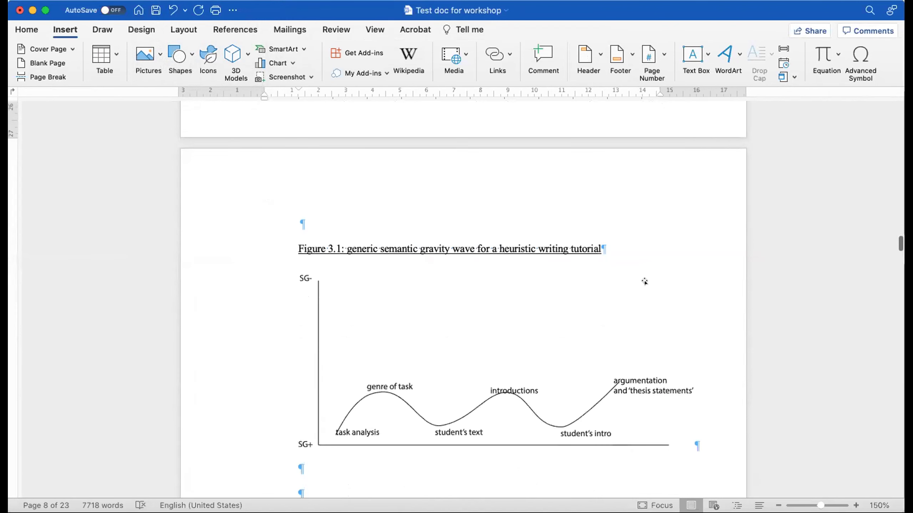
pyautogui.scroll(-9, 645, 281)
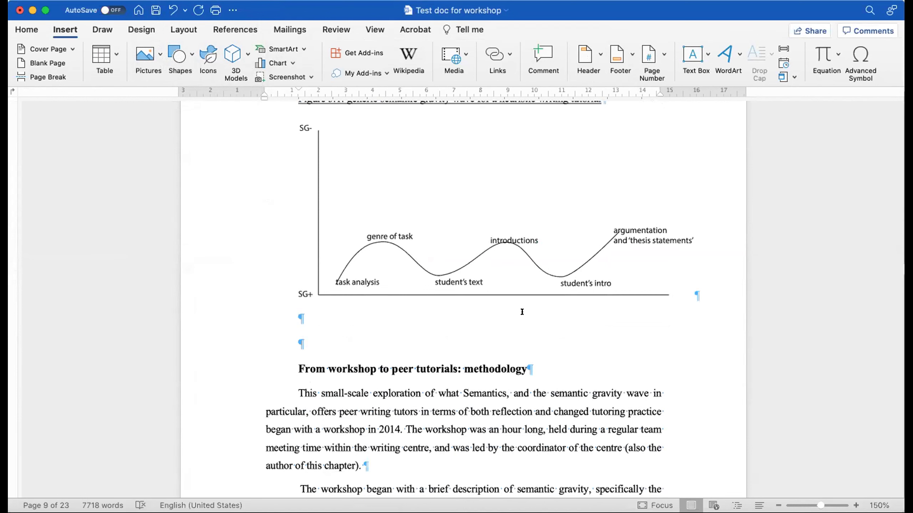
pyautogui.click(305, 311)
# Step: Add a Continuous section break after the gravity wave figure, isolating it in its own section
pyautogui.click(151, 0)
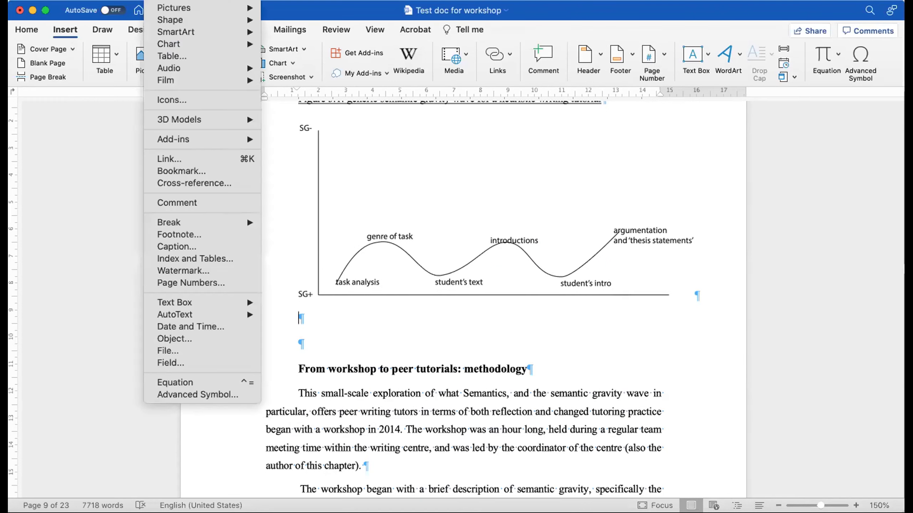
pyautogui.moveTo(203, 220)
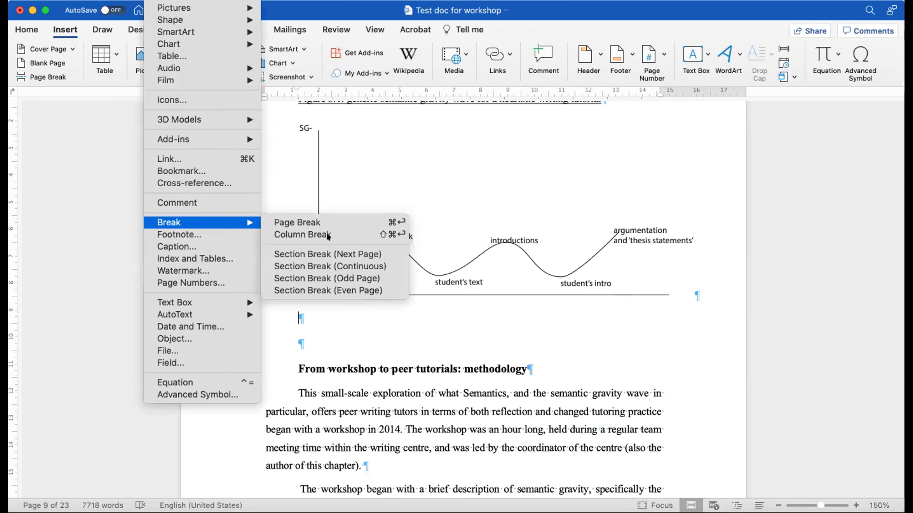
pyautogui.click(318, 263)
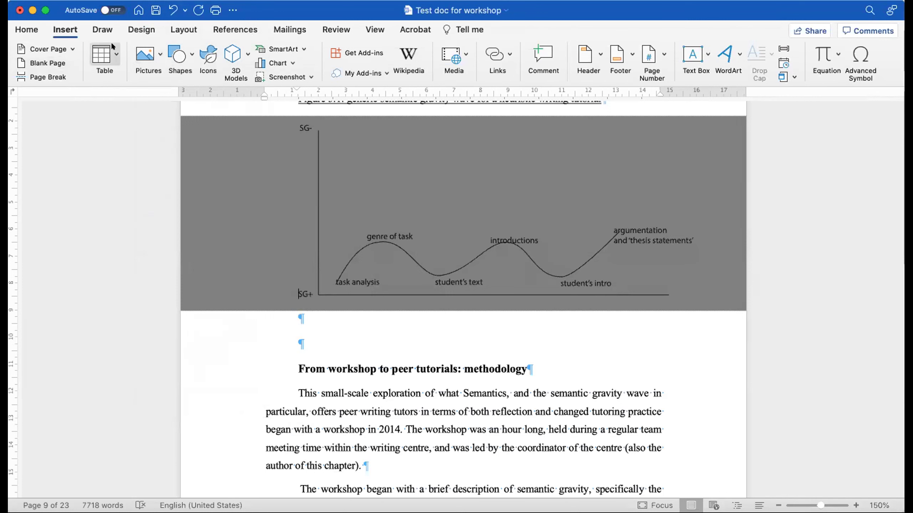
pyautogui.click(182, 29)
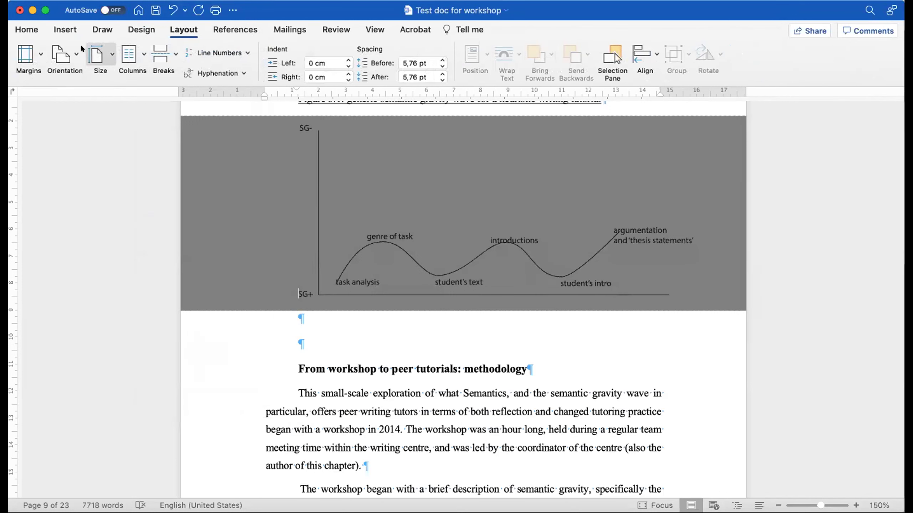
# Step: Set the Figure 3.1 section's page orientation to Landscape
pyautogui.click(72, 104)
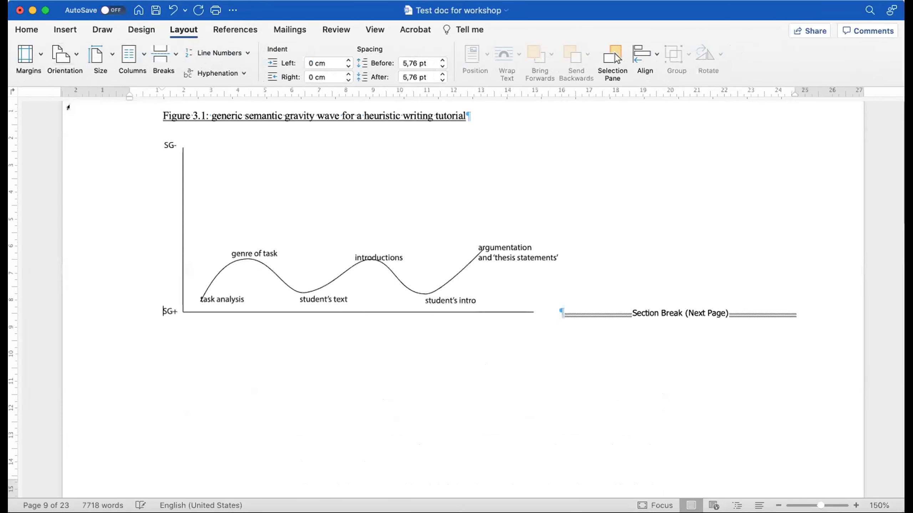
pyautogui.scroll(-10, 495, 294)
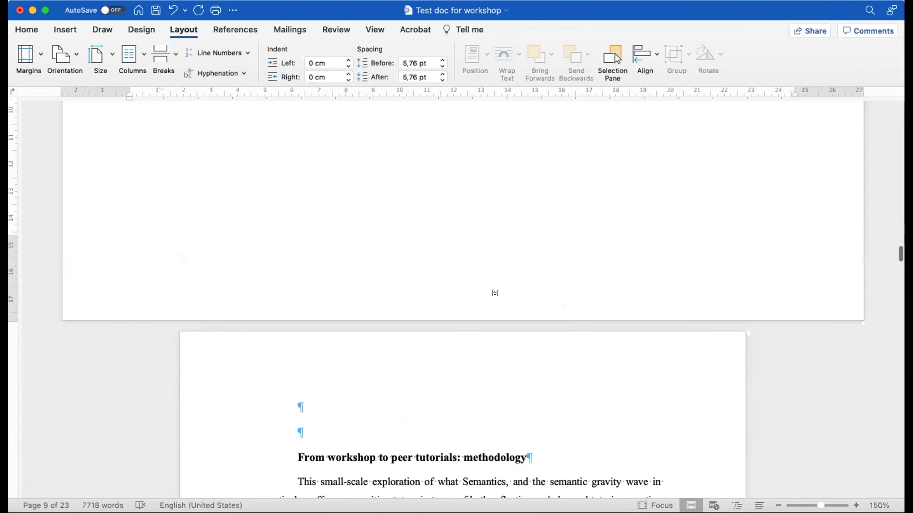
pyautogui.scroll(15, 499, 292)
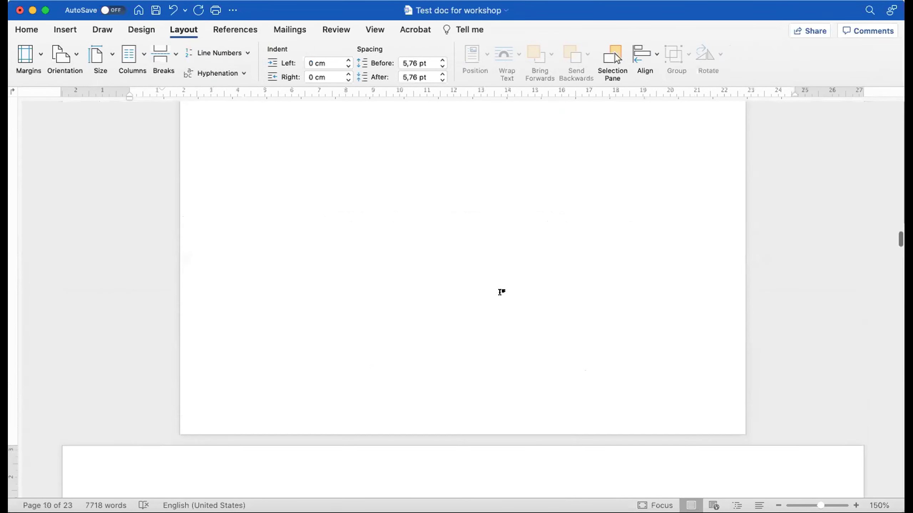
pyautogui.scroll(4, 499, 293)
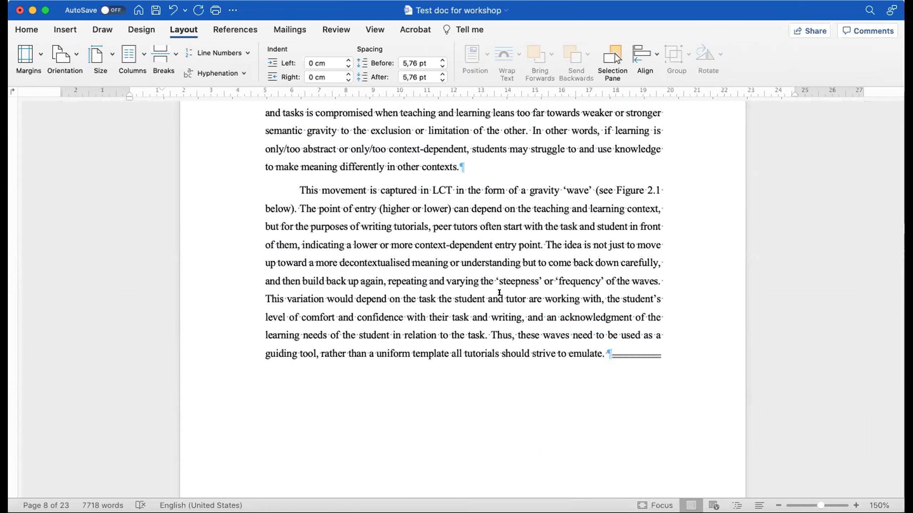
pyautogui.scroll(-15, 499, 292)
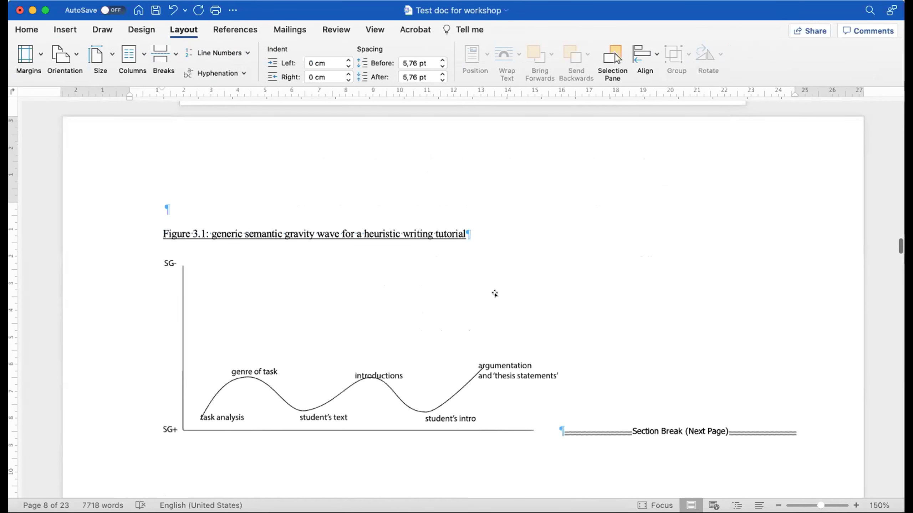
pyautogui.scroll(-3, 495, 294)
# Step: Enlarge the semantic gravity wave graph to fill the width of the landscape page
pyautogui.click(414, 270)
pyautogui.moveTo(558, 359); pyautogui.dragTo(754, 450)
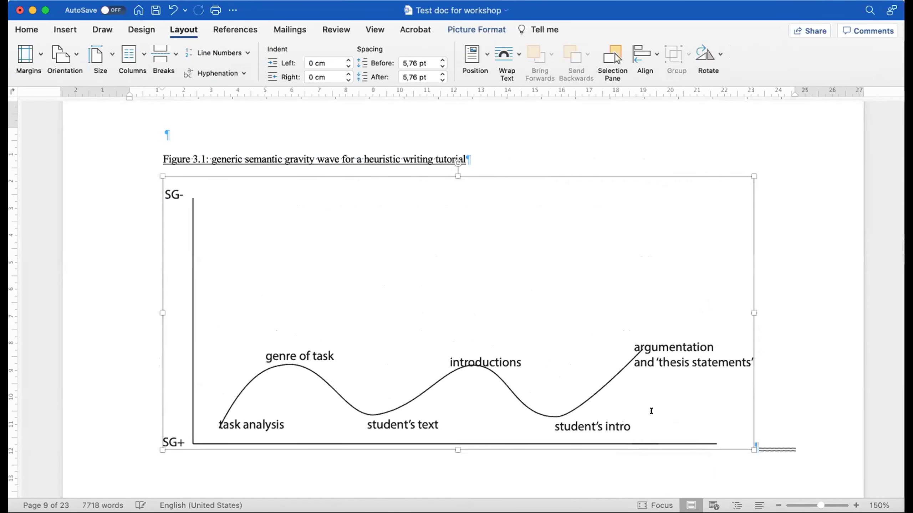
pyautogui.click(804, 302)
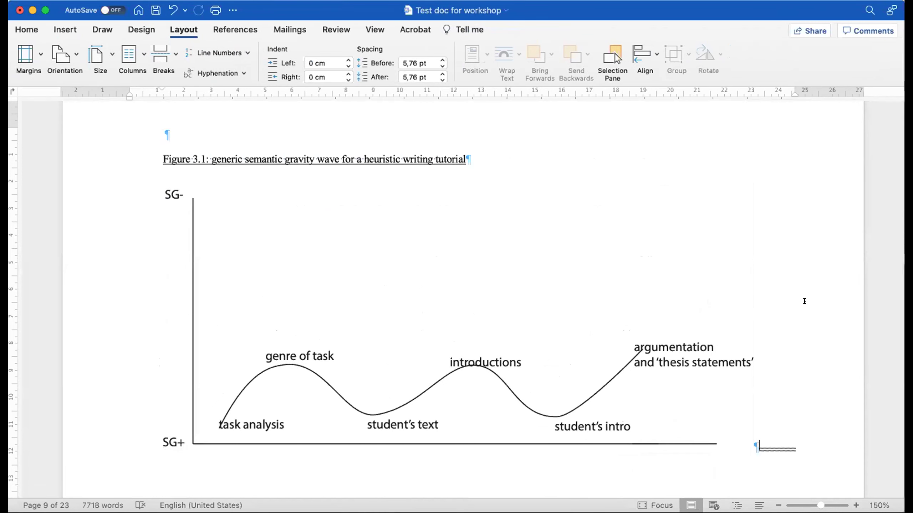
pyautogui.scroll(-6, 804, 301)
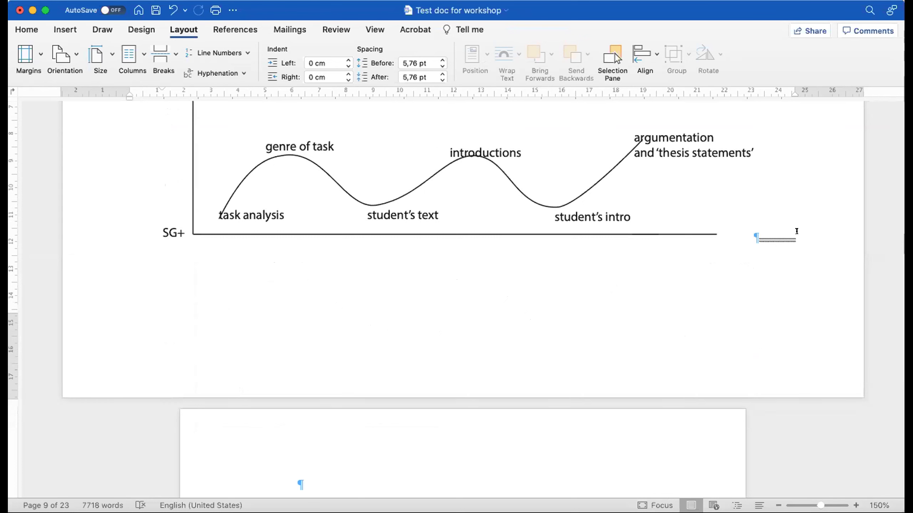
# Step: Hide the formatting marks in the document
pyautogui.scroll(4, 804, 231)
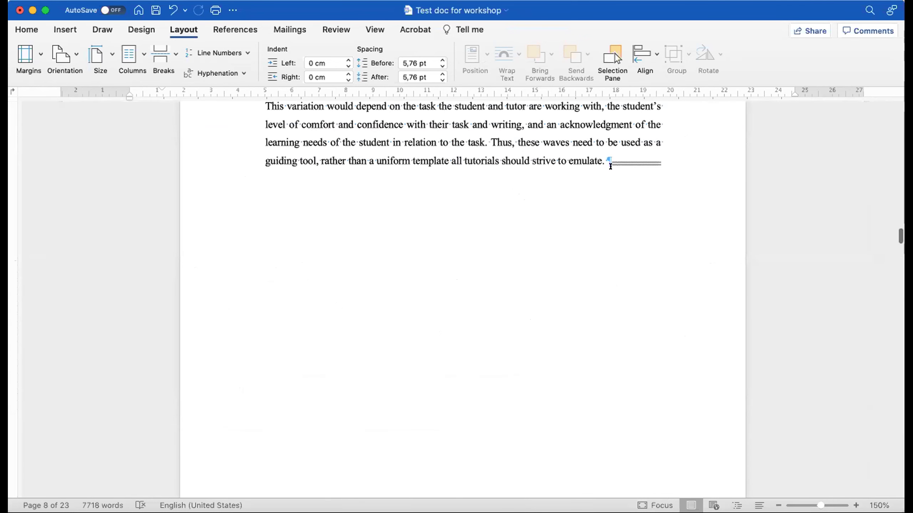
pyautogui.click(30, 28)
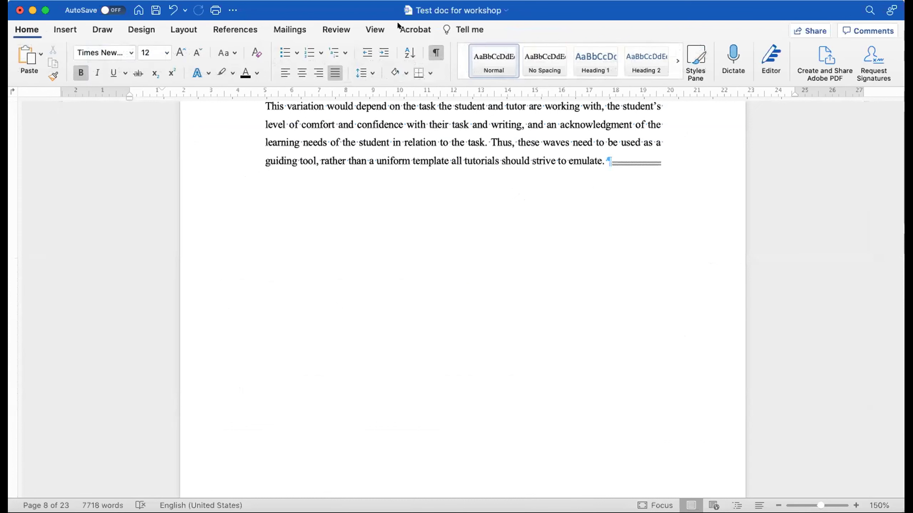
pyautogui.click(431, 50)
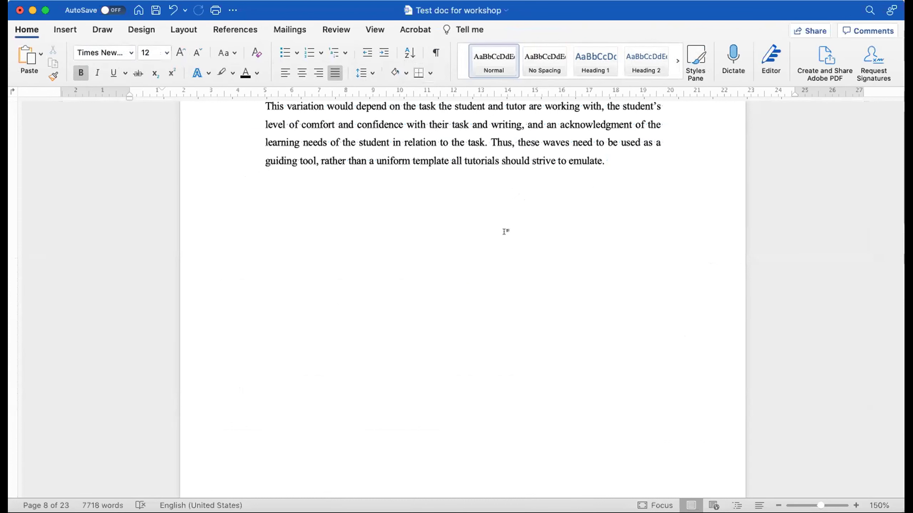
# Step: Scroll to the landscape figure page and the following methodology page
pyautogui.scroll(5, 505, 231)
pyautogui.scroll(-4, 505, 231)
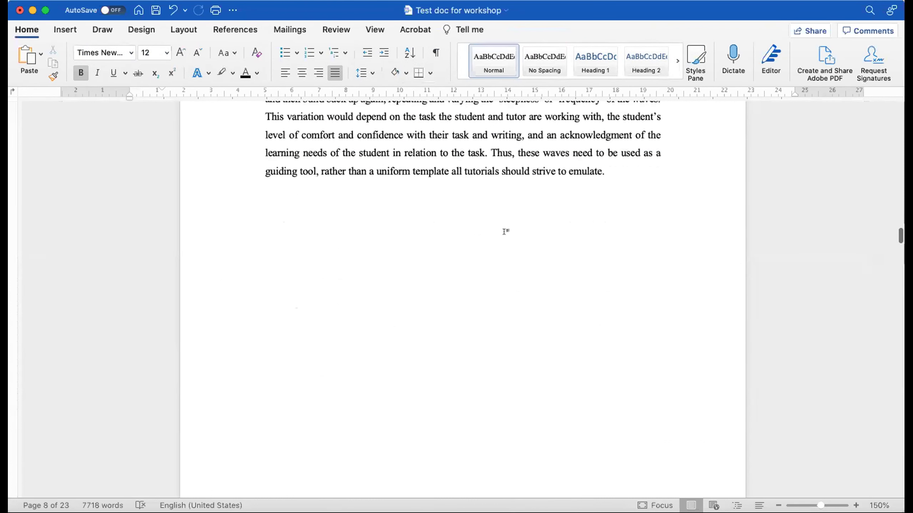
pyautogui.scroll(-10, 336, 229)
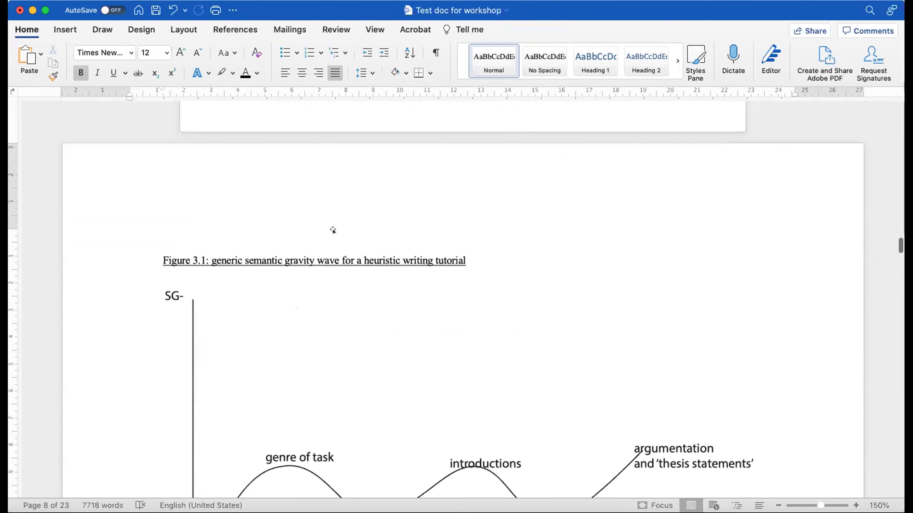
pyautogui.scroll(-5, 333, 230)
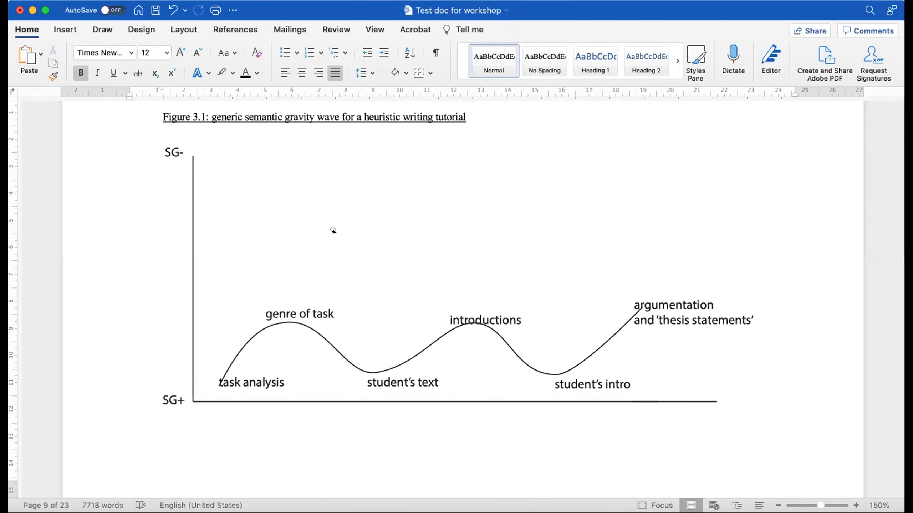
pyautogui.scroll(-10, 333, 230)
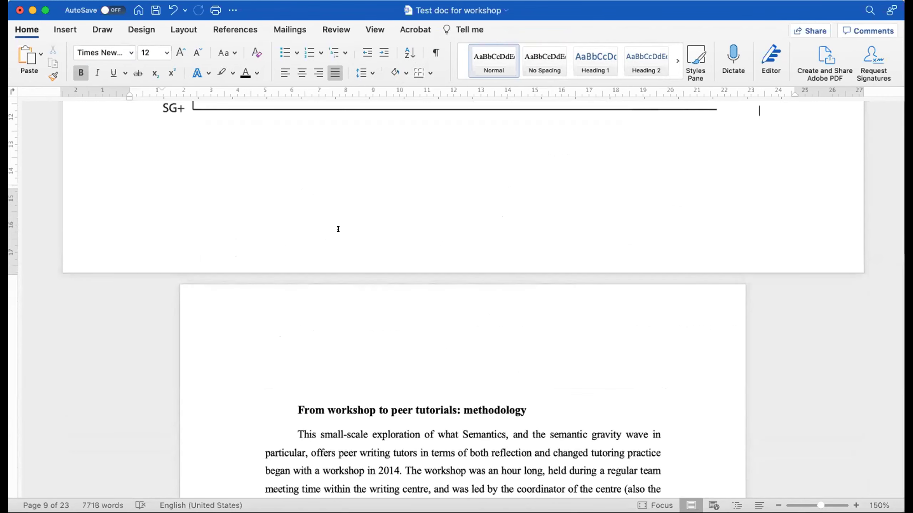
pyautogui.scroll(3, 338, 229)
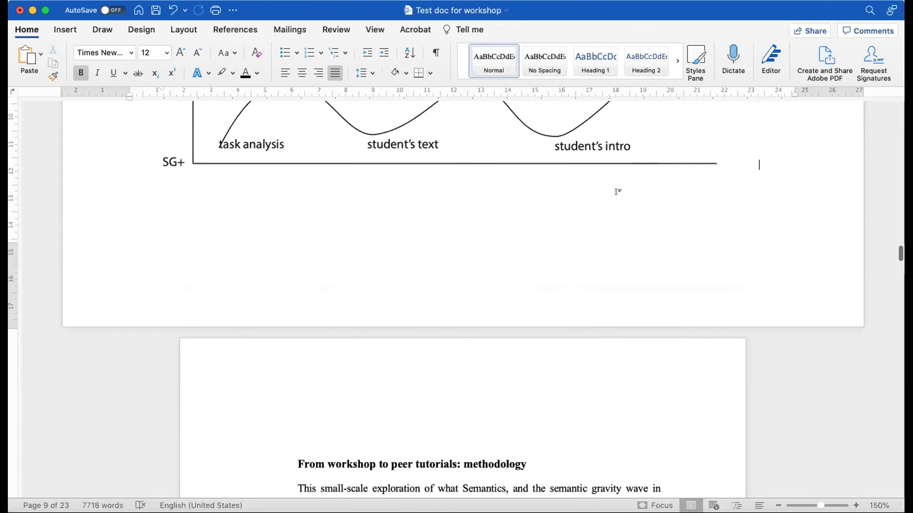
# Step: Show paragraph marks and place the insertion point just after the graph
pyautogui.hotkey('shift', 'Left')
pyautogui.click(436, 53)
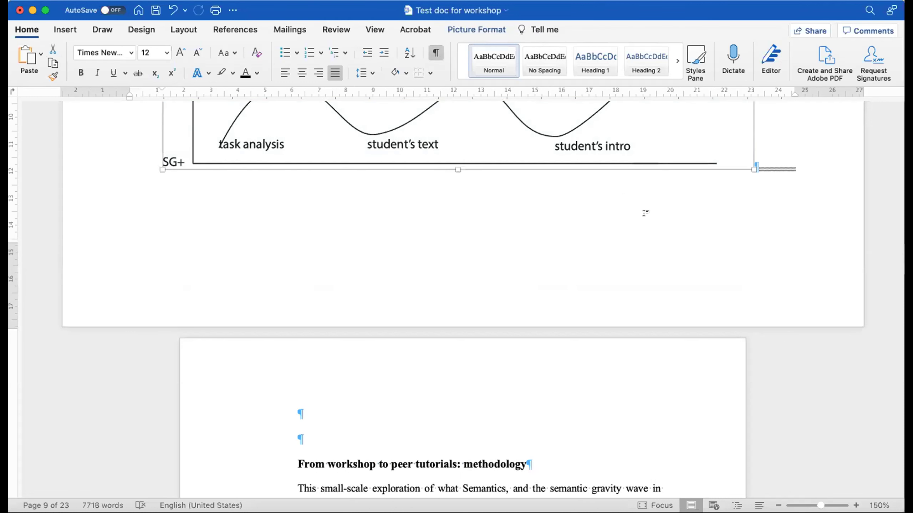
pyautogui.click(772, 168)
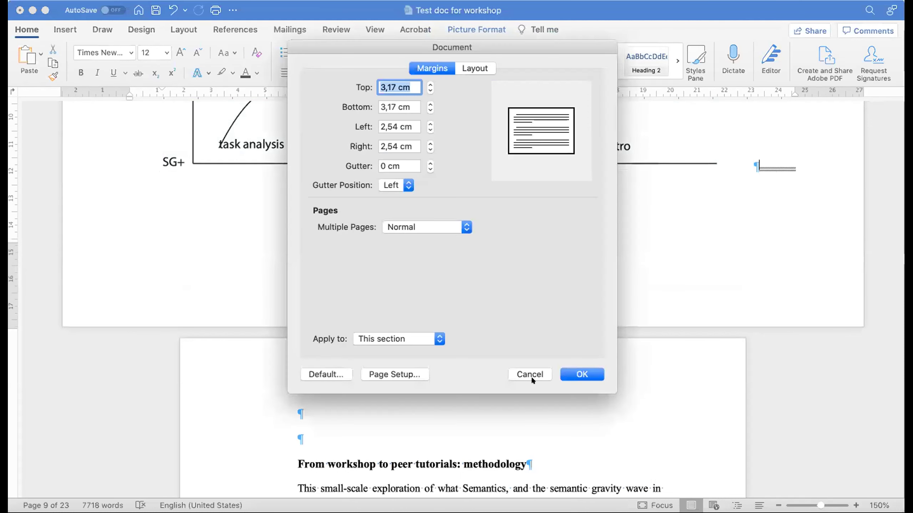
pyautogui.click(530, 376)
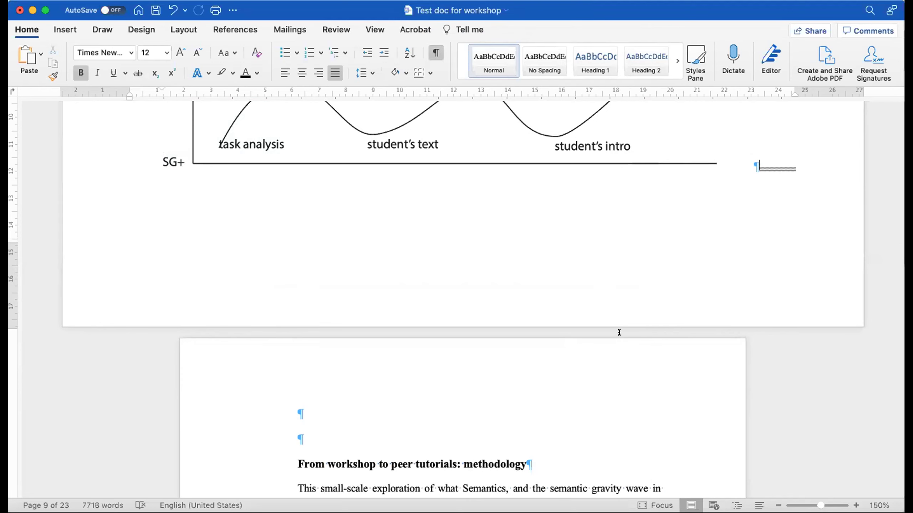
# Step: Delete the blank paragraphs after the figure and above the methodology heading
pyautogui.click(306, 433)
pyautogui.press('BackSpace')
pyautogui.press('BackSpace')
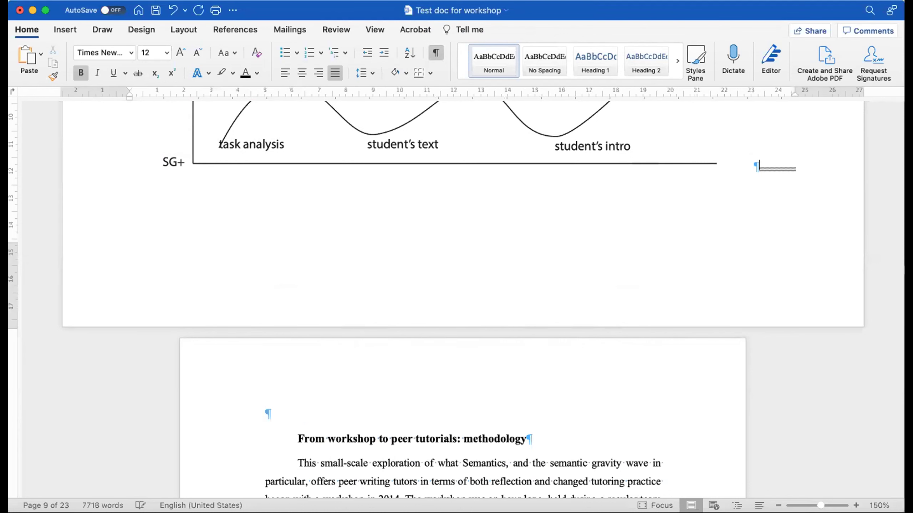
pyautogui.click(274, 413)
pyautogui.press('BackSpace')
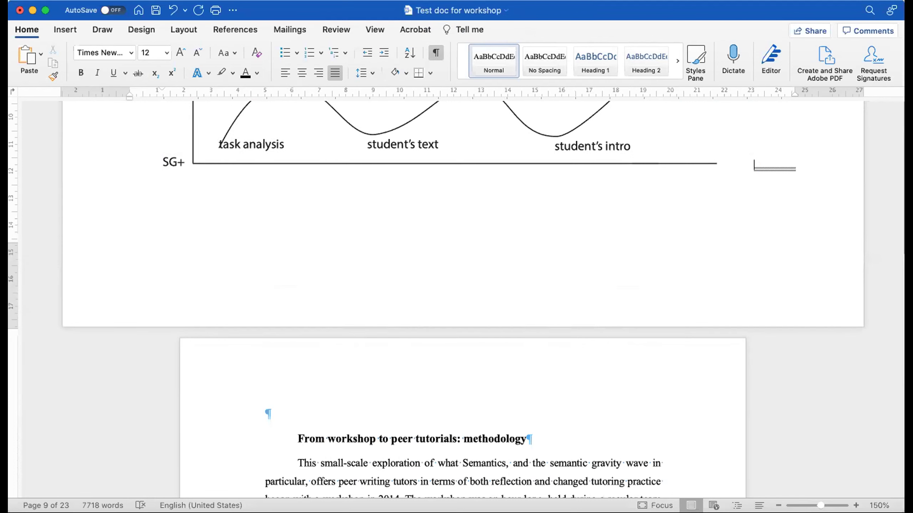
# Step: Scroll up to page 6 and open the Paragraph dialog for its body text
pyautogui.scroll(15, 456, 298)
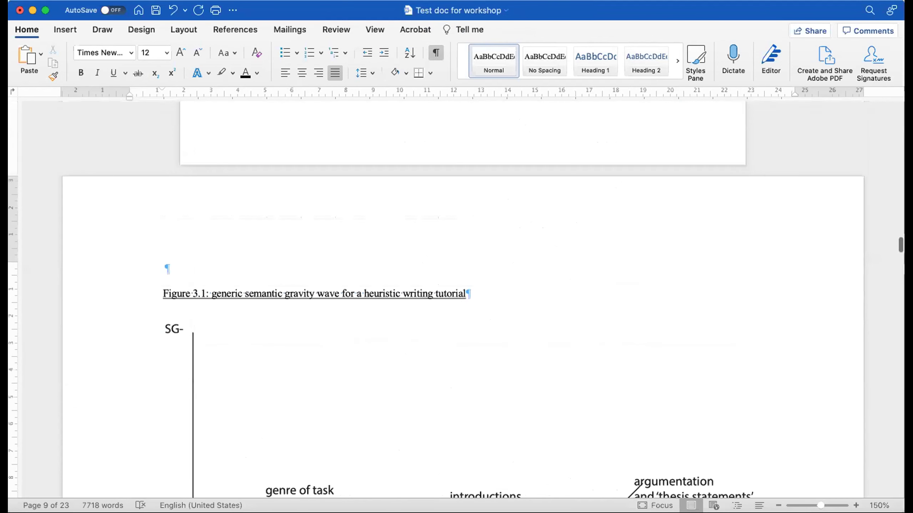
pyautogui.scroll(5, 463, 299)
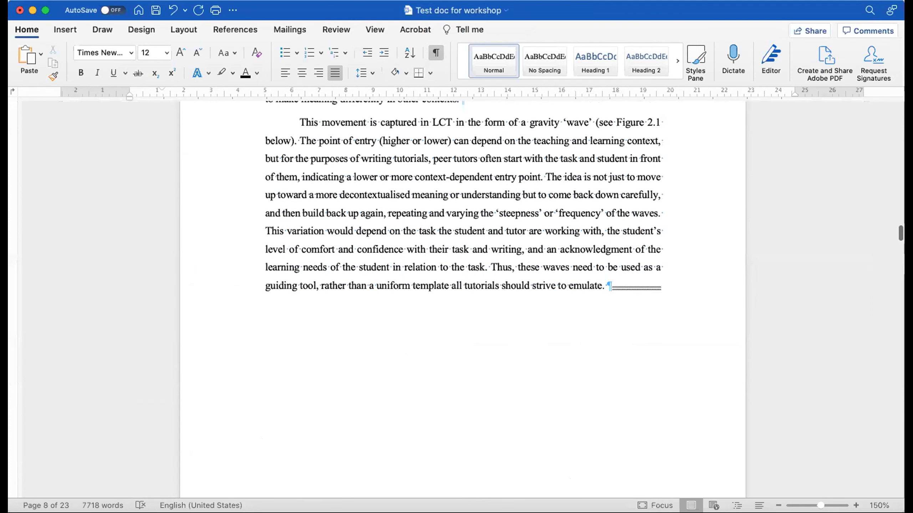
pyautogui.scroll(3, 463, 245)
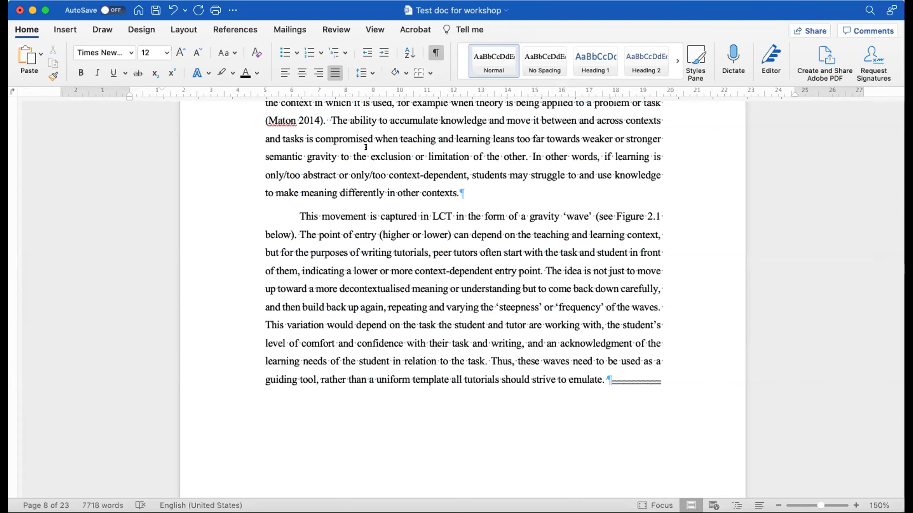
pyautogui.scroll(20, 520, 270)
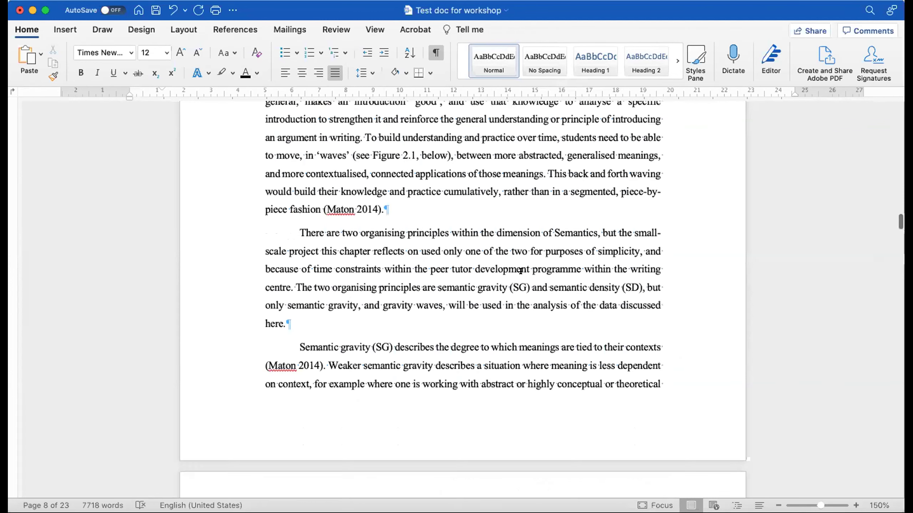
pyautogui.scroll(10, 520, 271)
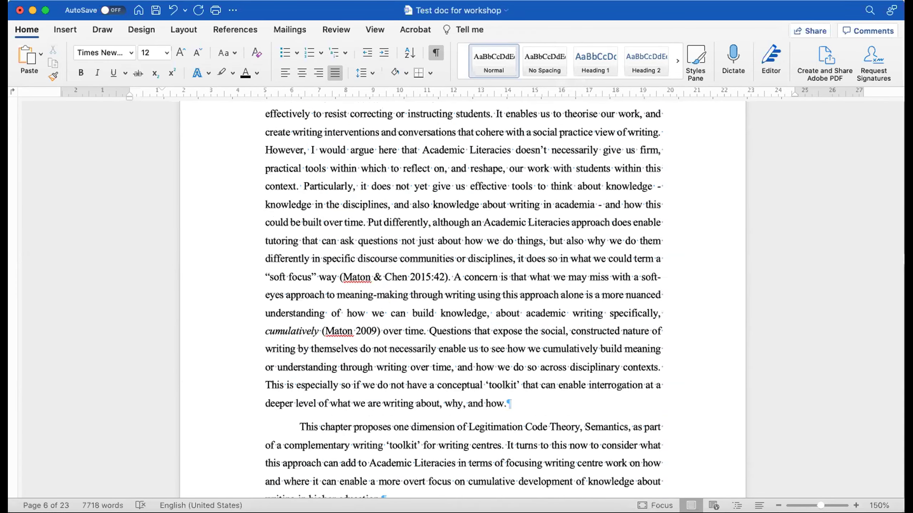
pyautogui.click(201, 1)
pyautogui.click(205, 31)
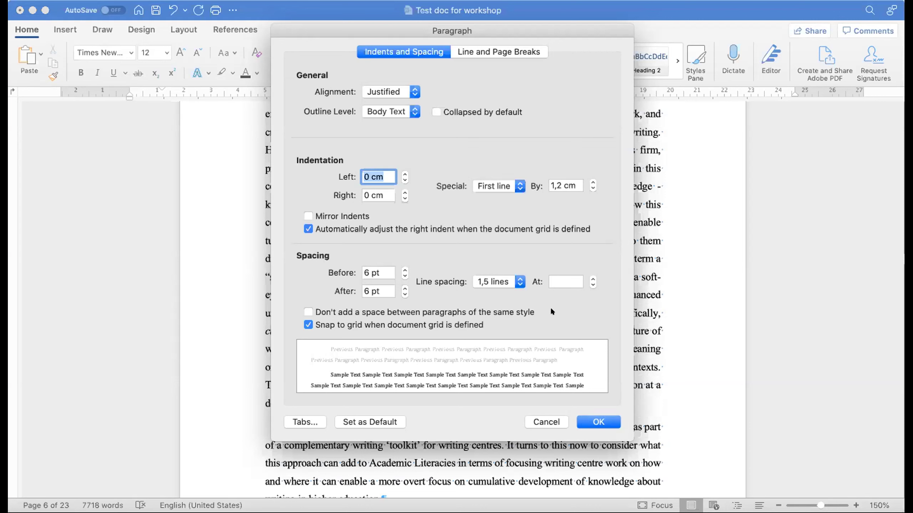
# Step: Uncheck Snap to grid, check Don't add space between same-style paragraphs, and confirm
pyautogui.click(308, 324)
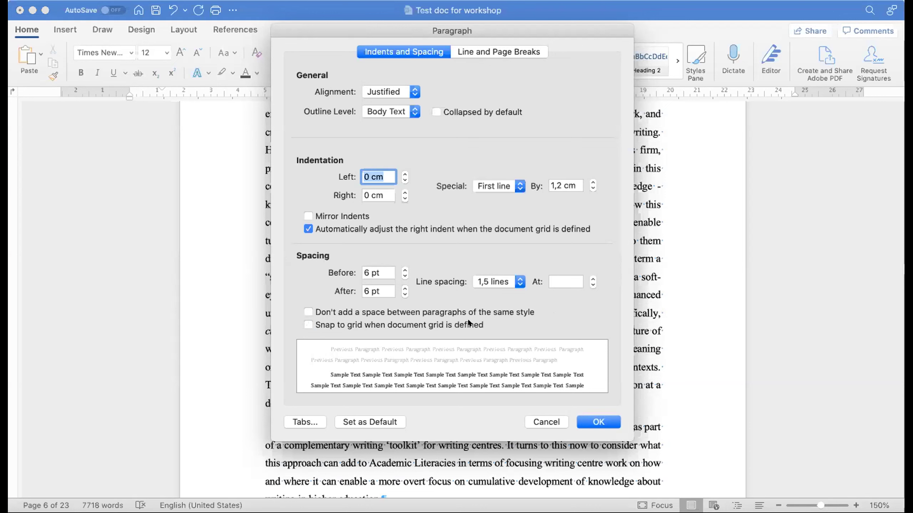
pyautogui.click(307, 312)
pyautogui.click(307, 311)
pyautogui.click(308, 311)
pyautogui.click(308, 311)
pyautogui.click(307, 311)
pyautogui.click(598, 422)
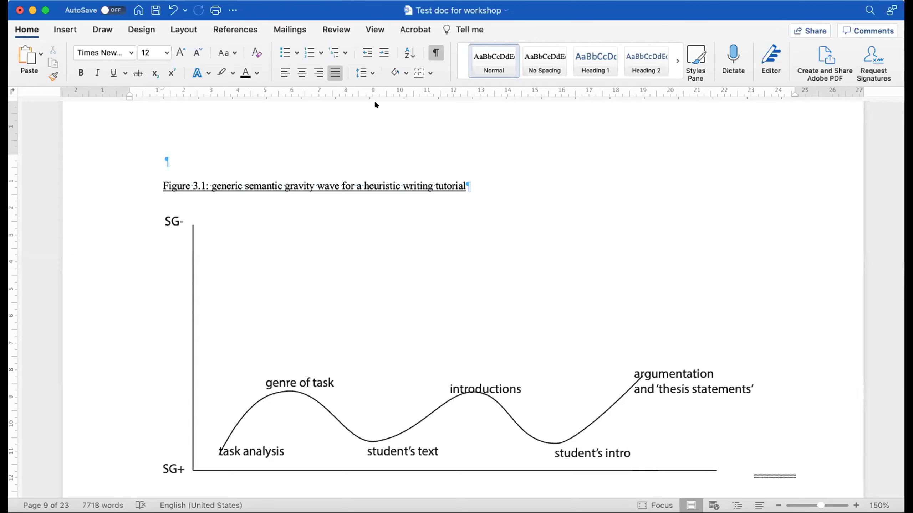
# Step: Turn on Keep lines together in the Figure 3.1 paragraph's Line and Page Breaks settings
pyautogui.click(183, 0)
pyautogui.click(216, 28)
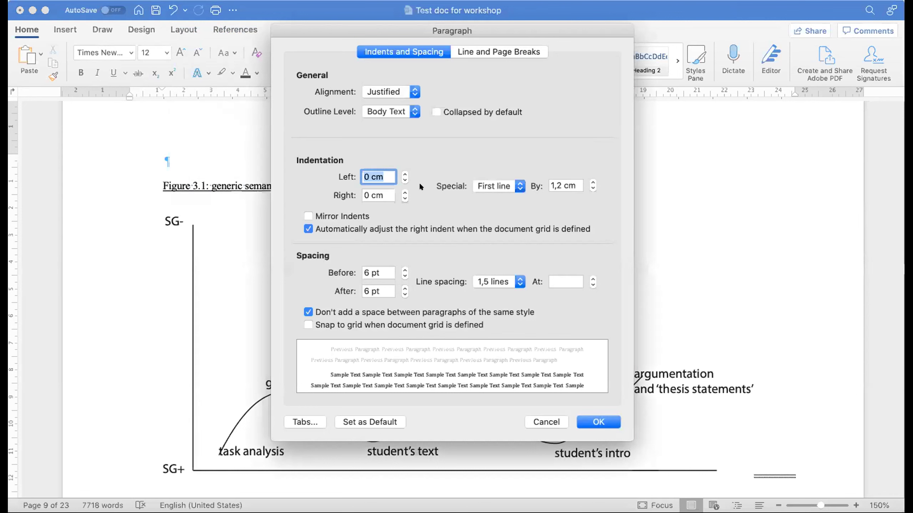
pyautogui.click(497, 53)
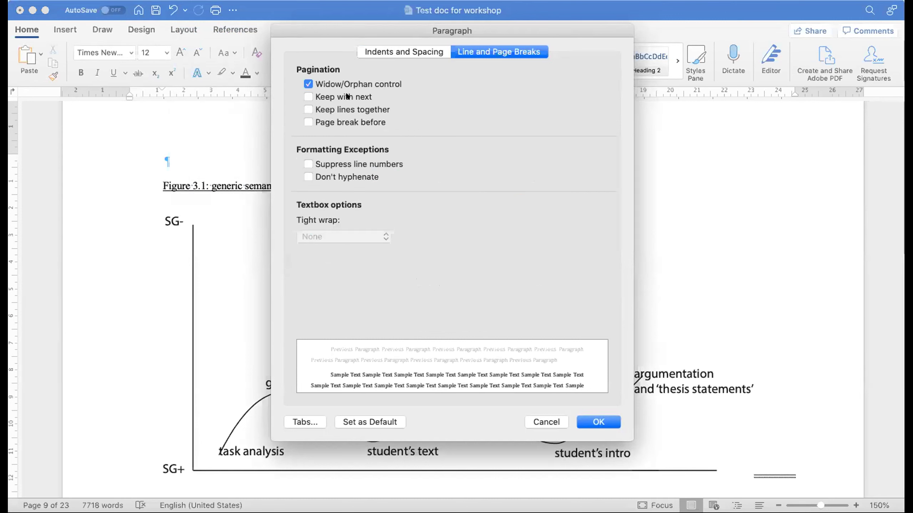
pyautogui.click(307, 109)
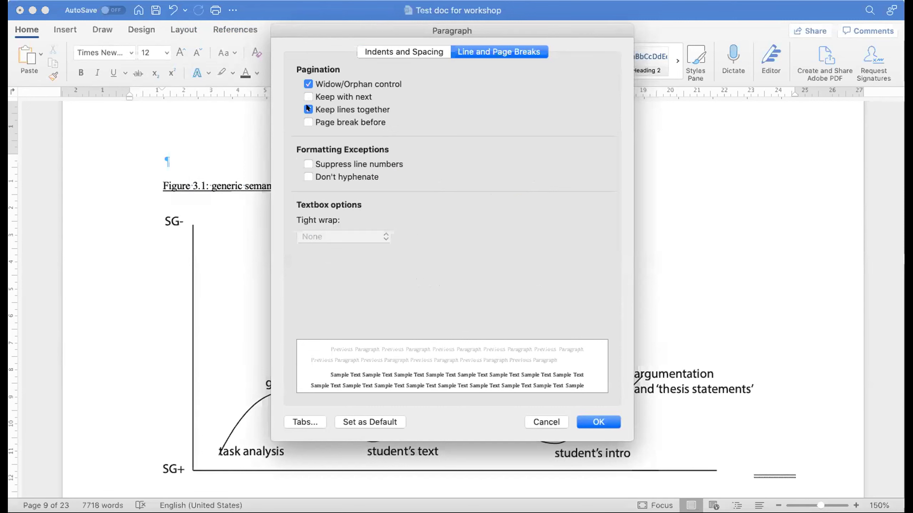
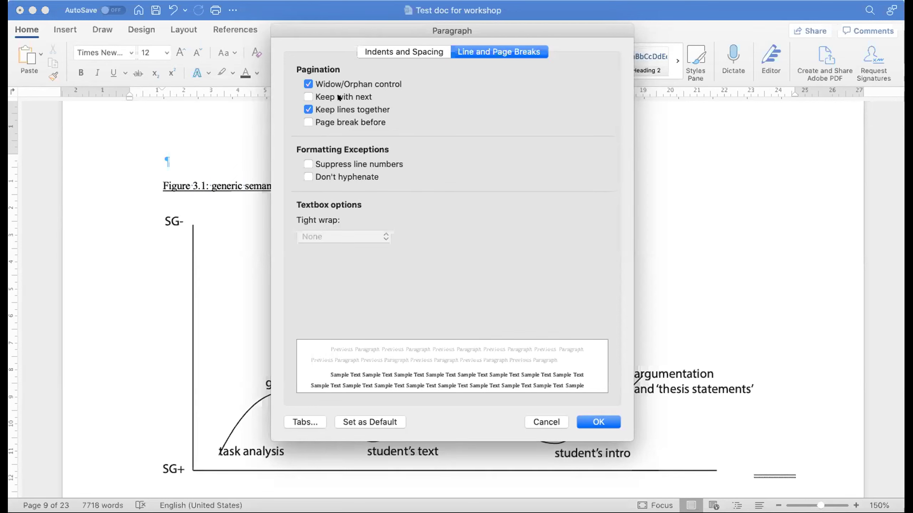
# Step: Turn on Keep with next for the Figure 3.1 caption paragraph
pyautogui.click(308, 97)
pyautogui.click(592, 421)
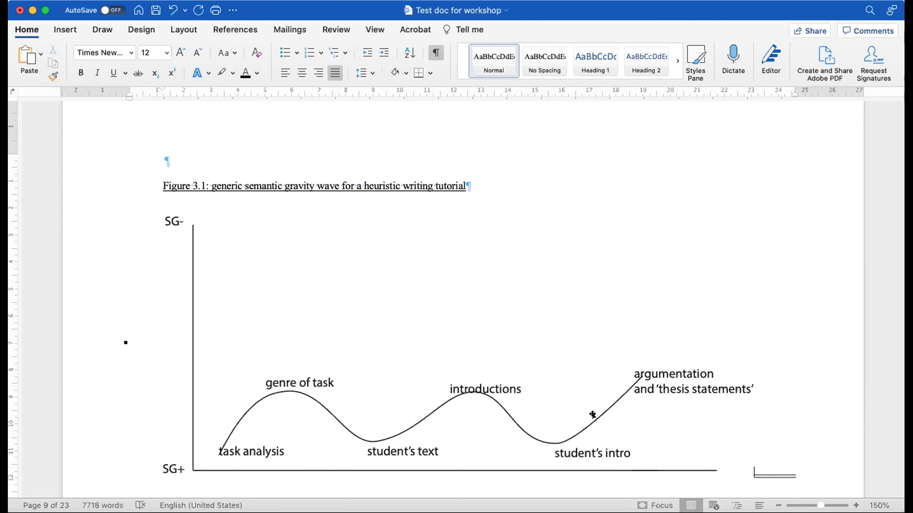
# Step: Scroll up to page 2 and place the cursor before the CHAPTER THREE heading
pyautogui.scroll(10, 517, 438)
pyautogui.scroll(-10, 520, 437)
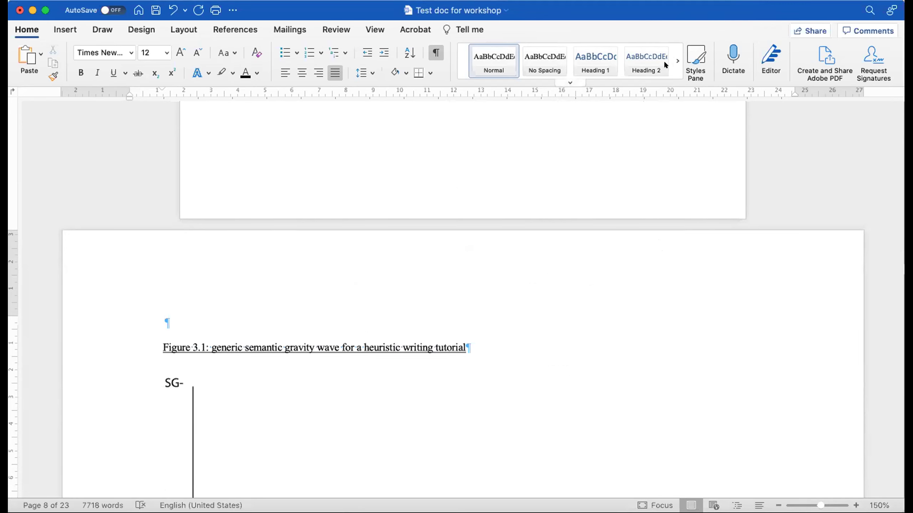
pyautogui.scroll(10, 562, 140)
pyautogui.scroll(15, 562, 140)
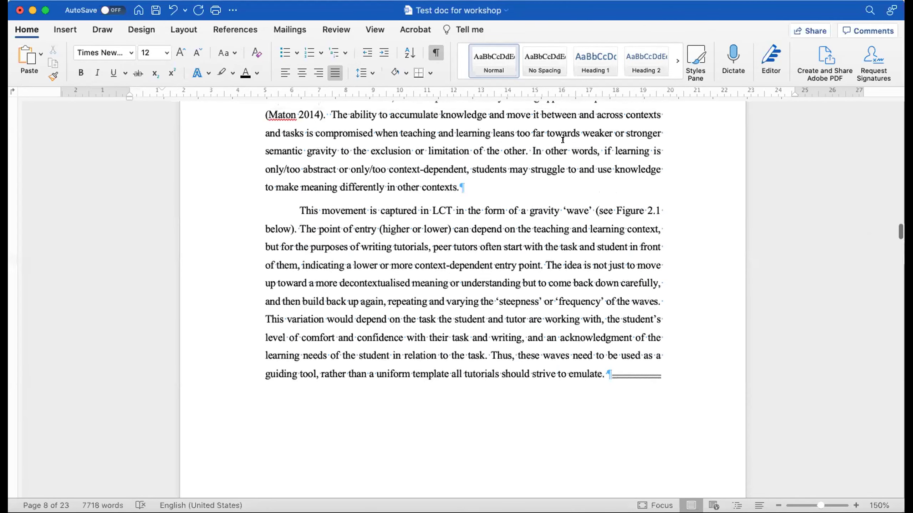
pyautogui.scroll(20, 562, 139)
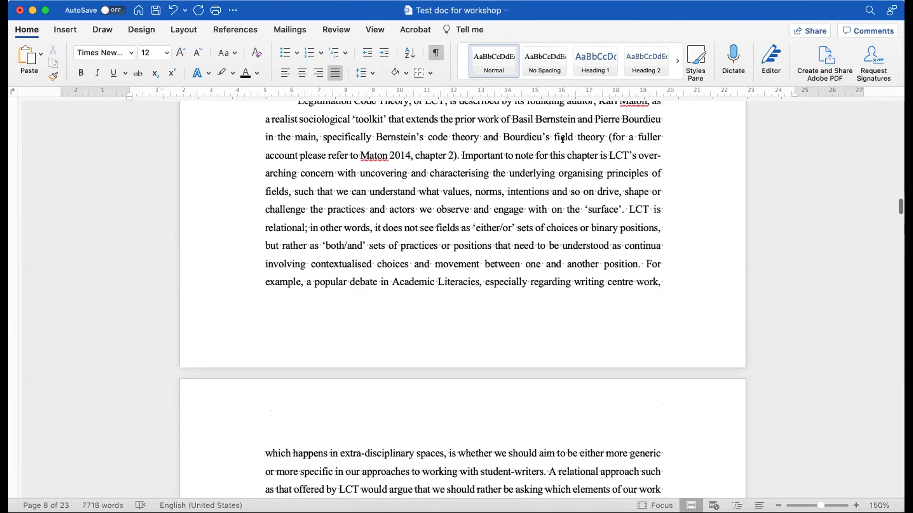
pyautogui.scroll(20, 562, 139)
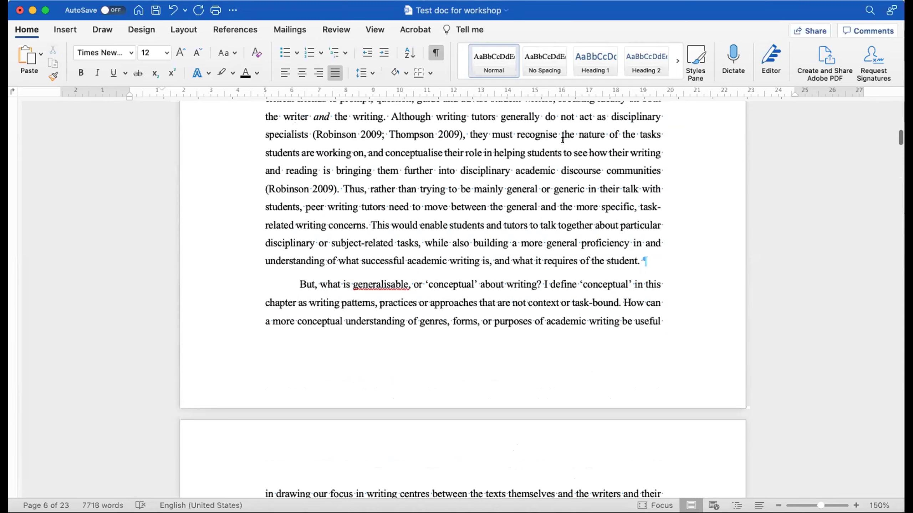
pyautogui.scroll(15, 562, 140)
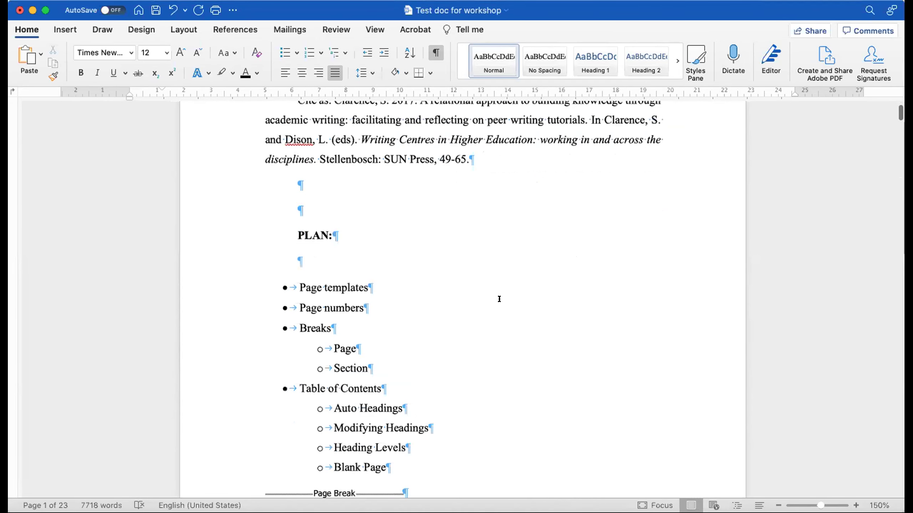
pyautogui.scroll(-10, 499, 299)
pyautogui.scroll(-20, 499, 299)
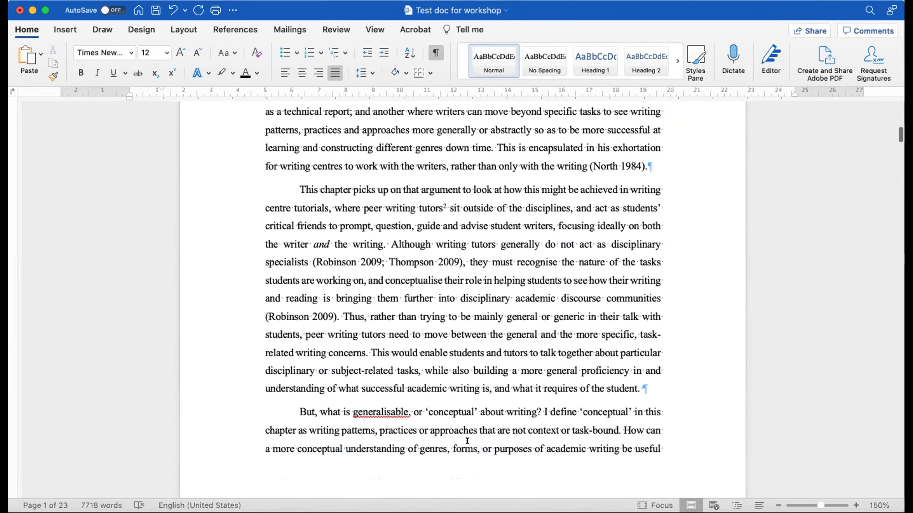
pyautogui.scroll(-20, 467, 440)
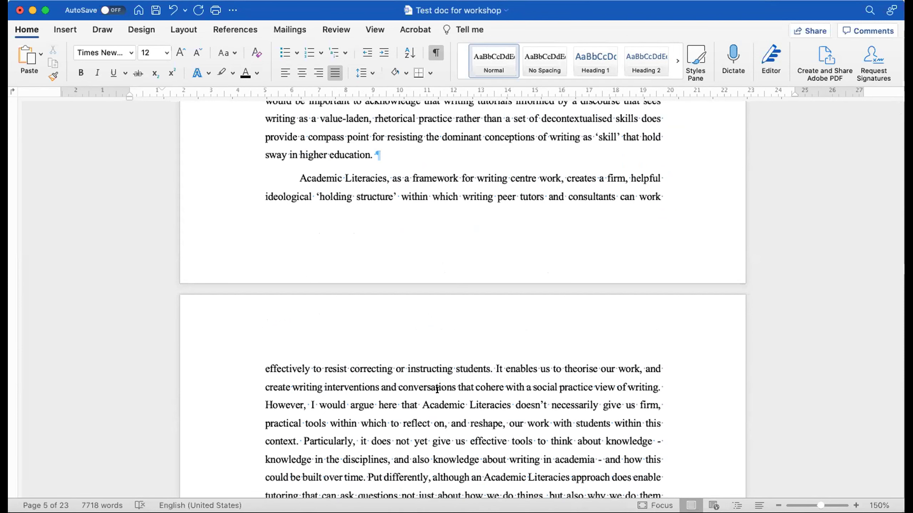
pyautogui.scroll(15, 437, 390)
pyautogui.scroll(20, 421, 361)
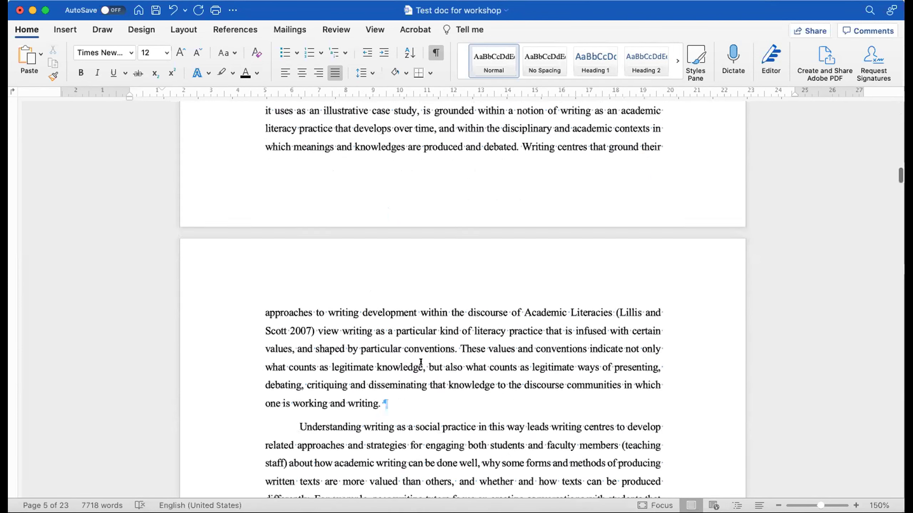
pyautogui.scroll(-20, 420, 361)
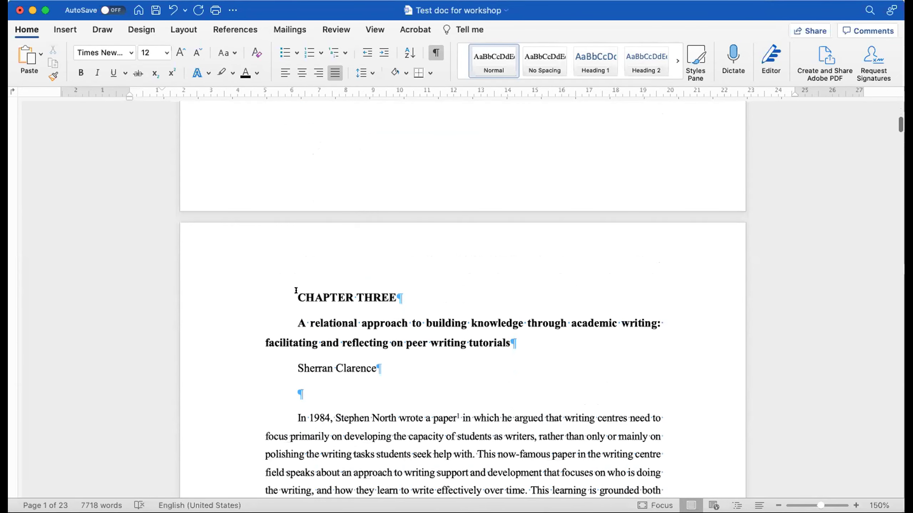
pyautogui.click(297, 292)
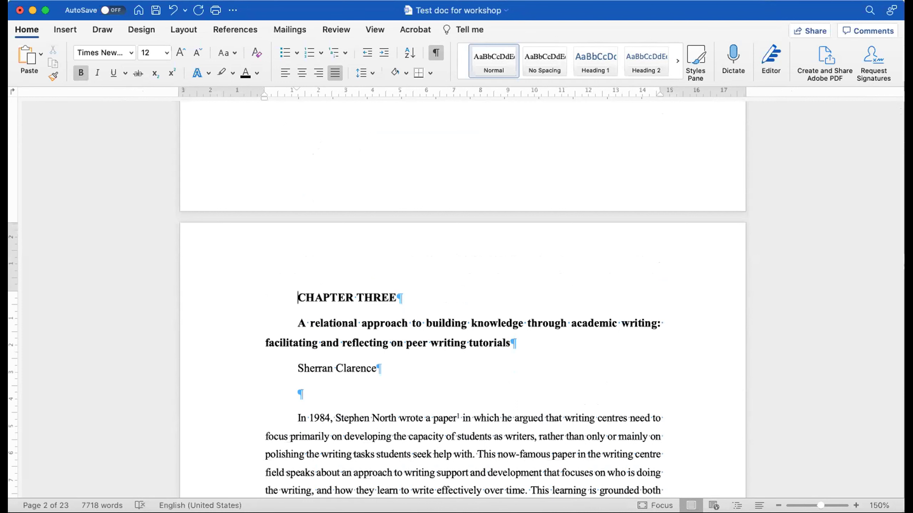
# Step: Set page numbers at the bottom of the page (footer) with Centre alignment, after briefly trying Inside
pyautogui.click(154, 0)
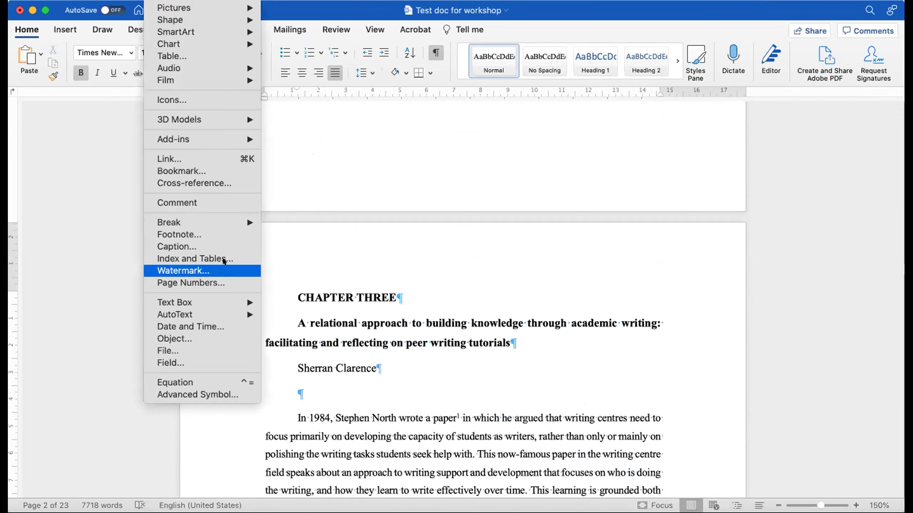
pyautogui.click(217, 282)
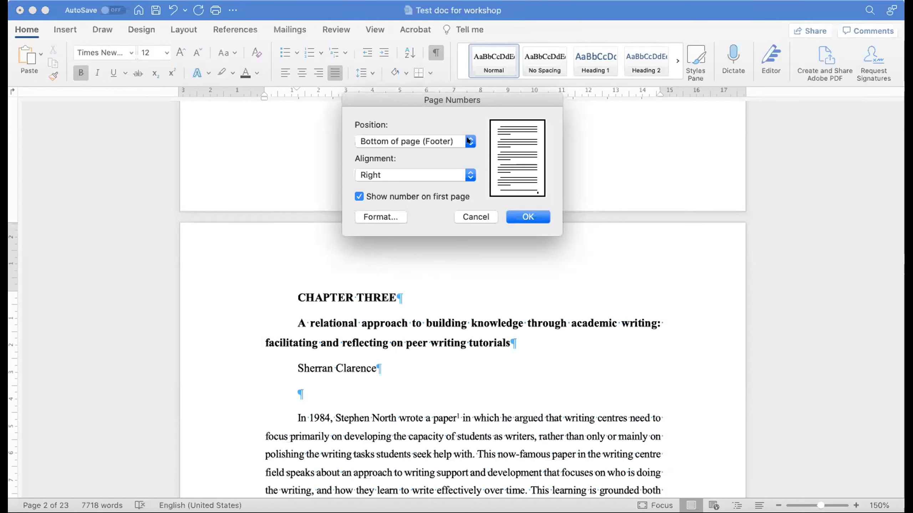
pyautogui.click(468, 172)
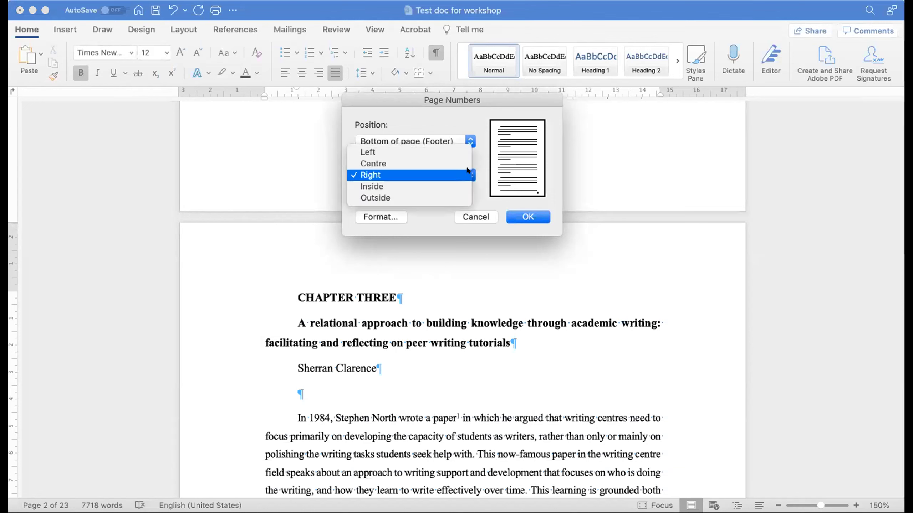
pyautogui.click(407, 164)
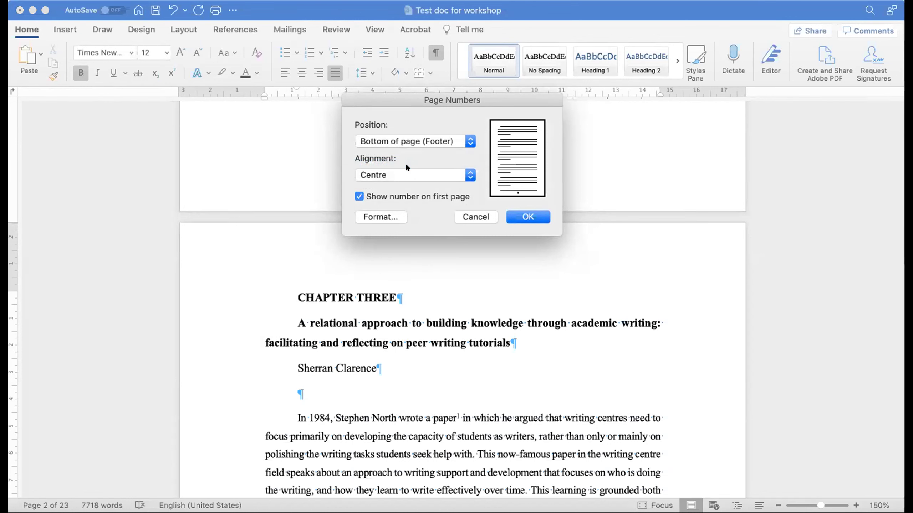
pyautogui.click(462, 177)
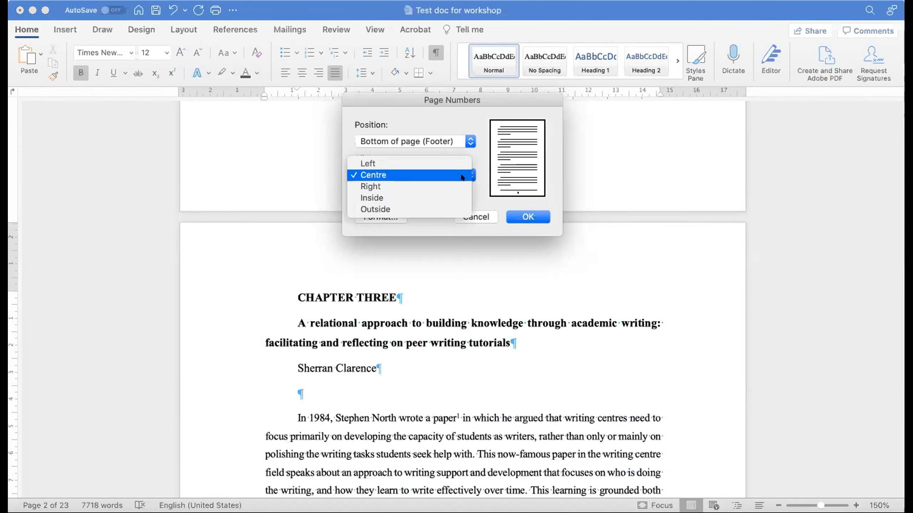
pyautogui.click(407, 191)
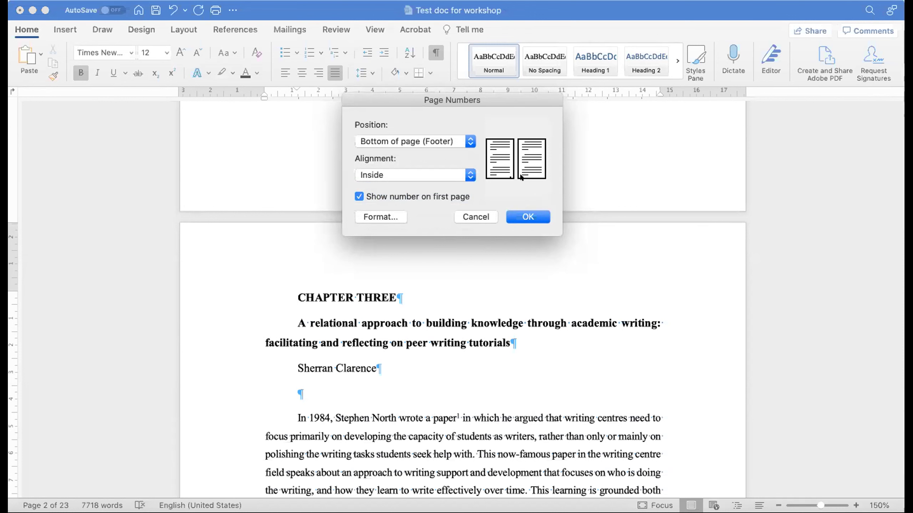
pyautogui.click(468, 176)
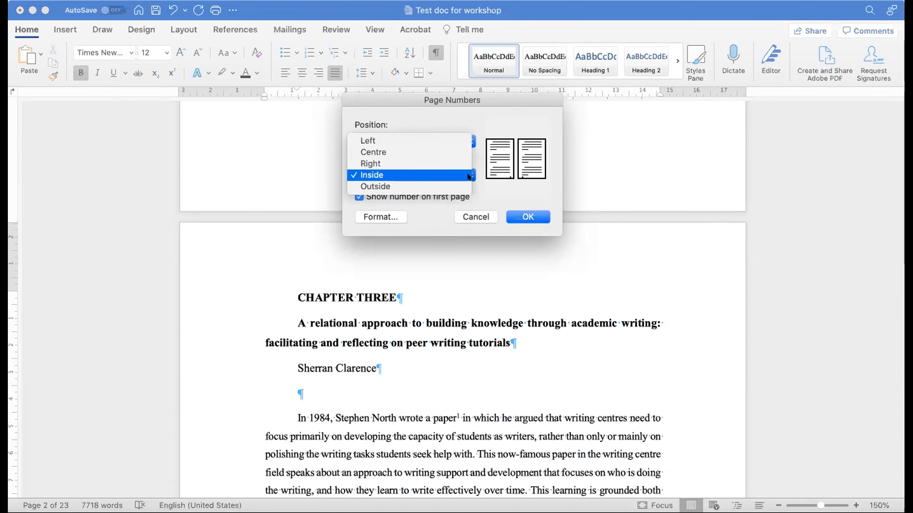
pyautogui.click(437, 148)
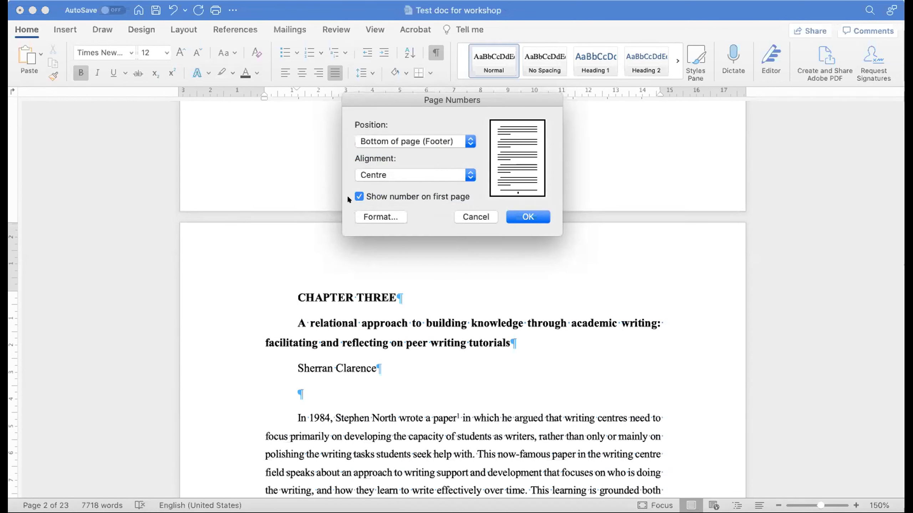
pyautogui.click(367, 212)
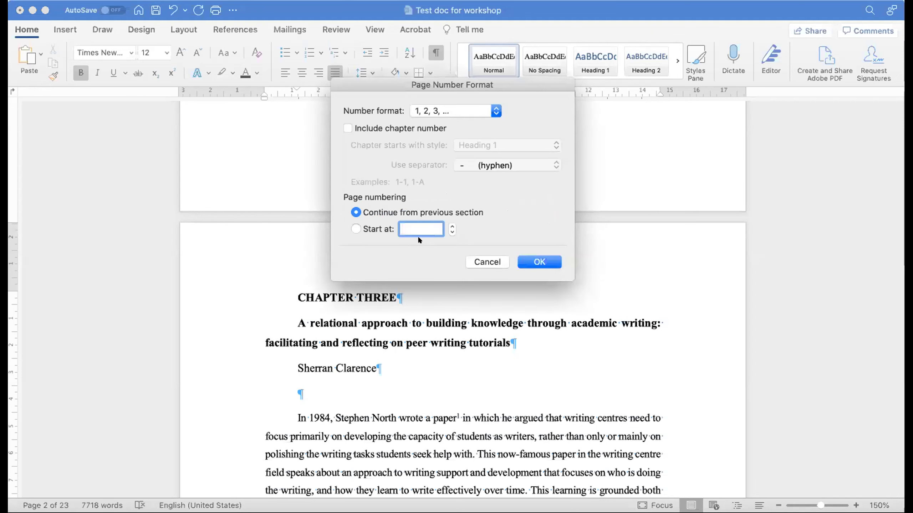
# Step: Format page numbers as i, ii, iii starting at i, and insert them into the footer
pyautogui.click(492, 109)
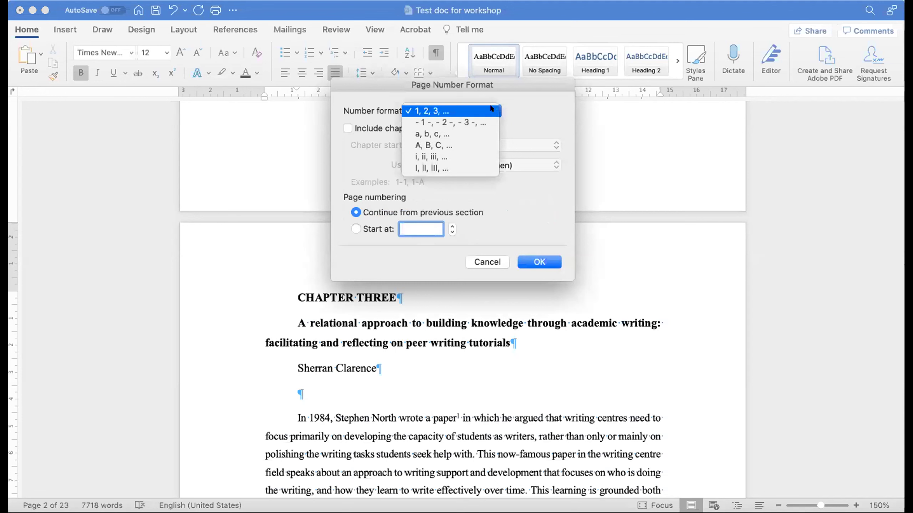
pyautogui.click(426, 157)
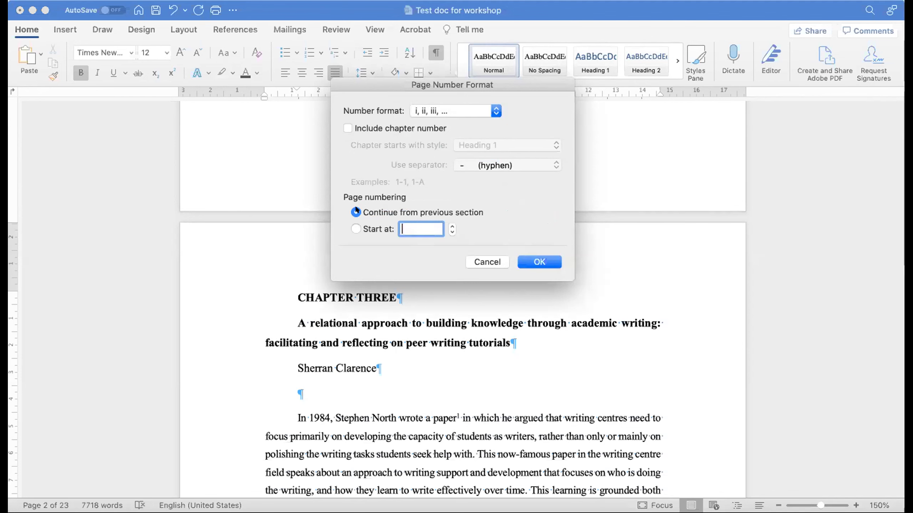
pyautogui.click(356, 228)
pyautogui.click(539, 260)
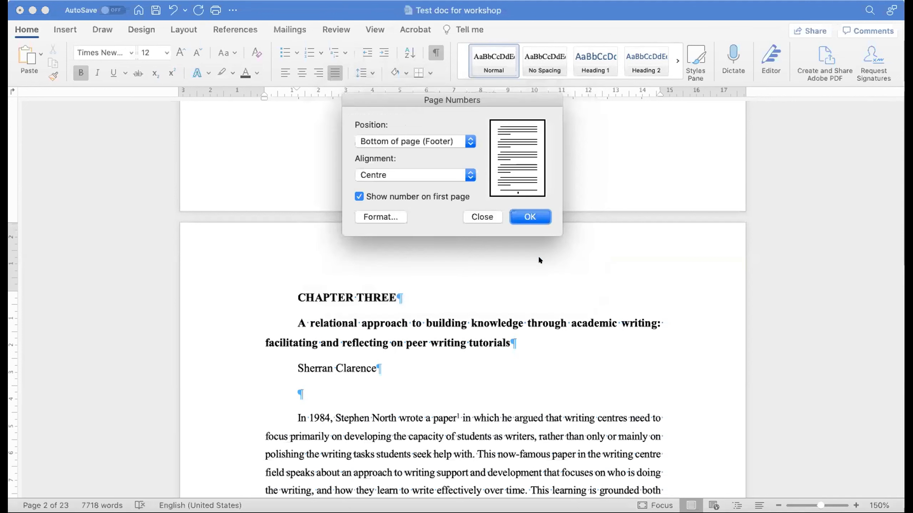
pyautogui.click(530, 217)
# Step: Scroll down to the bottom of page 9 and click beneath the Figure 3.1 diagram
pyautogui.scroll(3, 534, 210)
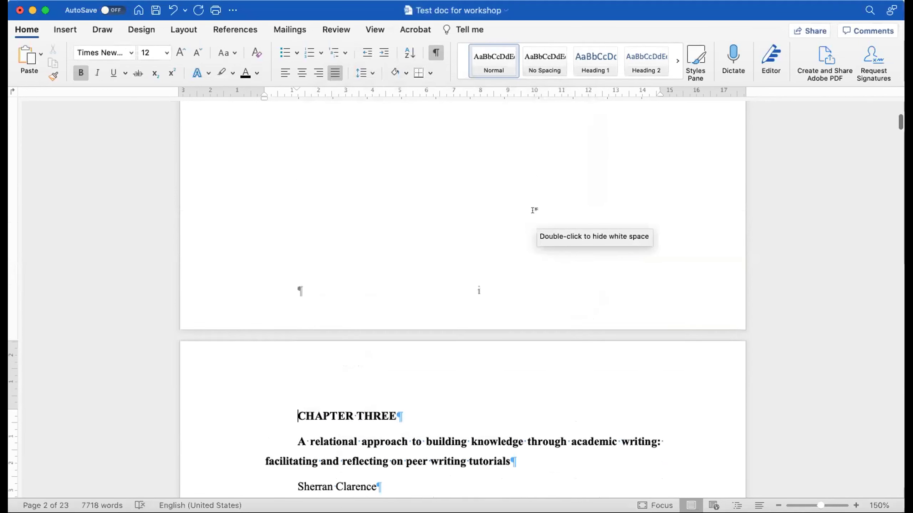
pyautogui.scroll(3, 534, 210)
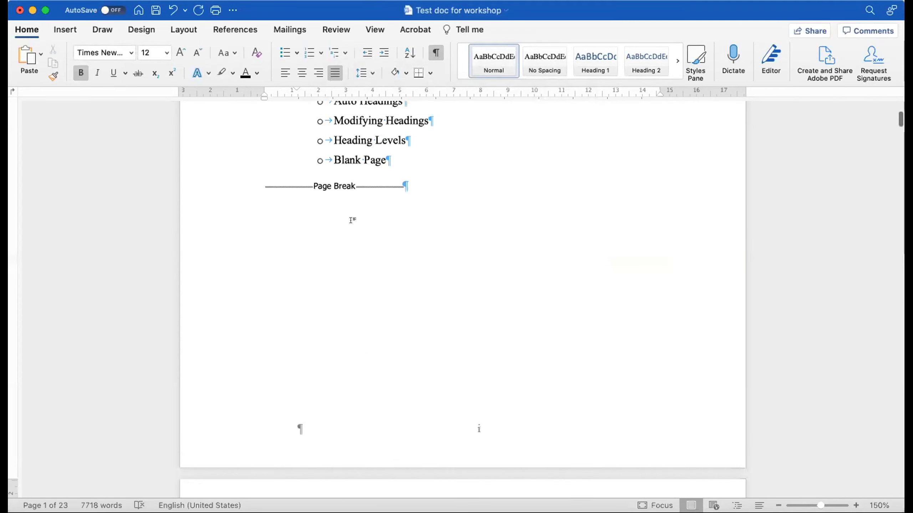
pyautogui.scroll(-10, 470, 241)
pyautogui.scroll(-15, 477, 172)
pyautogui.scroll(-20, 477, 169)
pyautogui.scroll(-20, 477, 169)
pyautogui.scroll(-20, 477, 169)
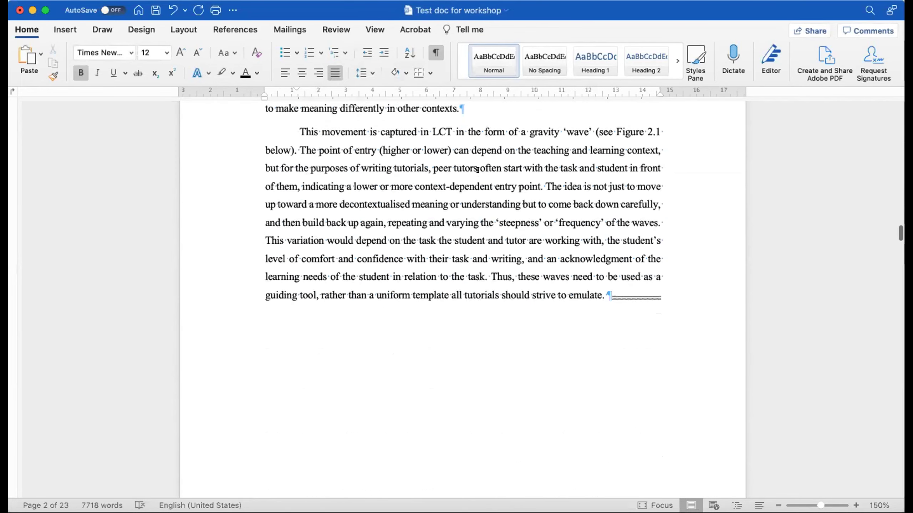
pyautogui.scroll(-20, 477, 169)
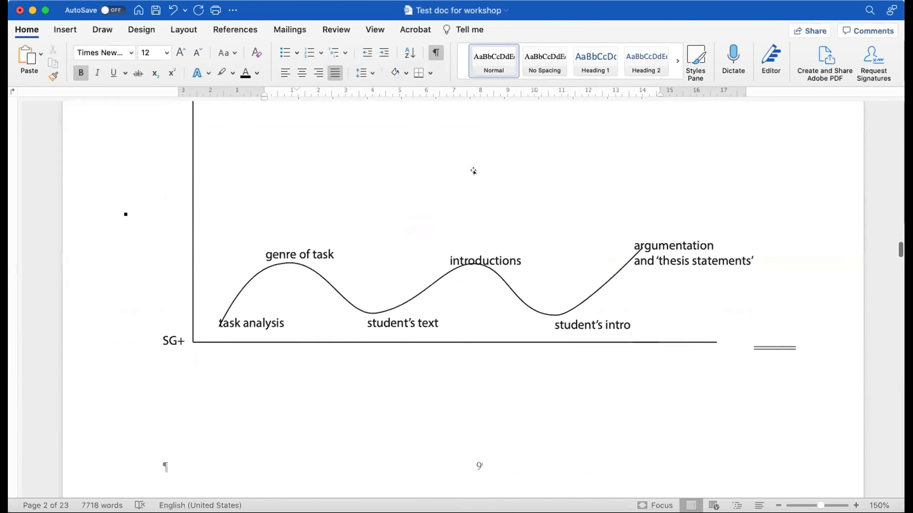
pyautogui.scroll(-3, 473, 171)
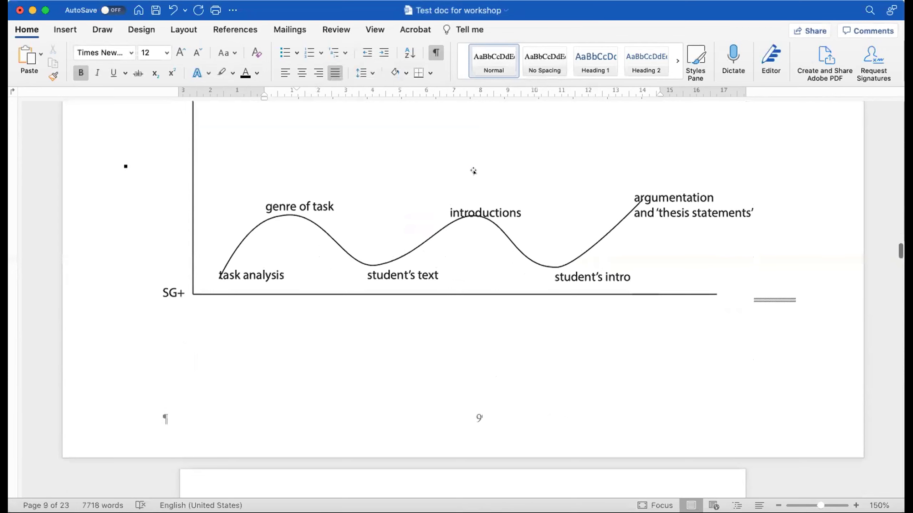
pyautogui.scroll(20, 474, 171)
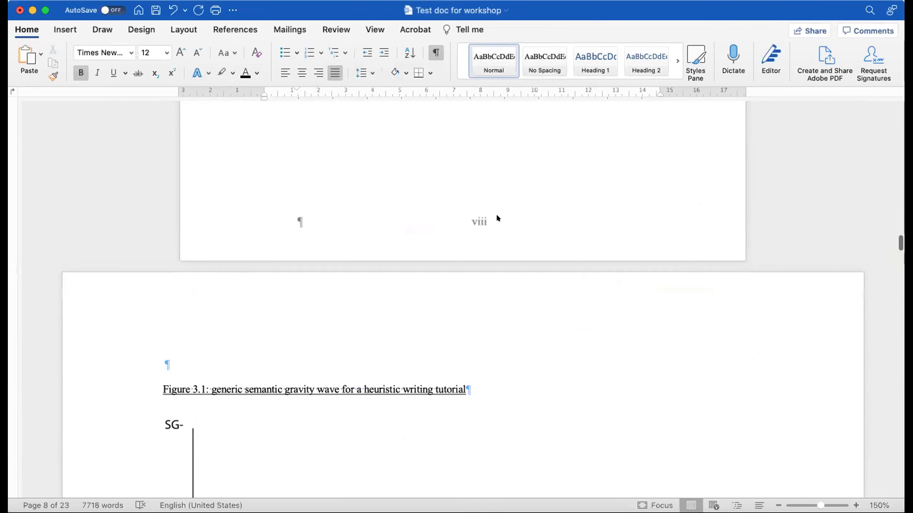
pyautogui.scroll(-20, 497, 241)
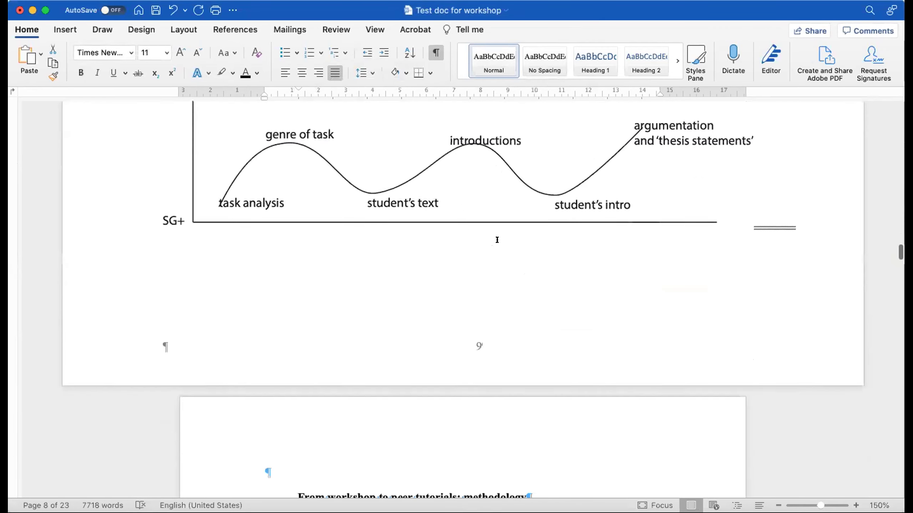
pyautogui.click(497, 240)
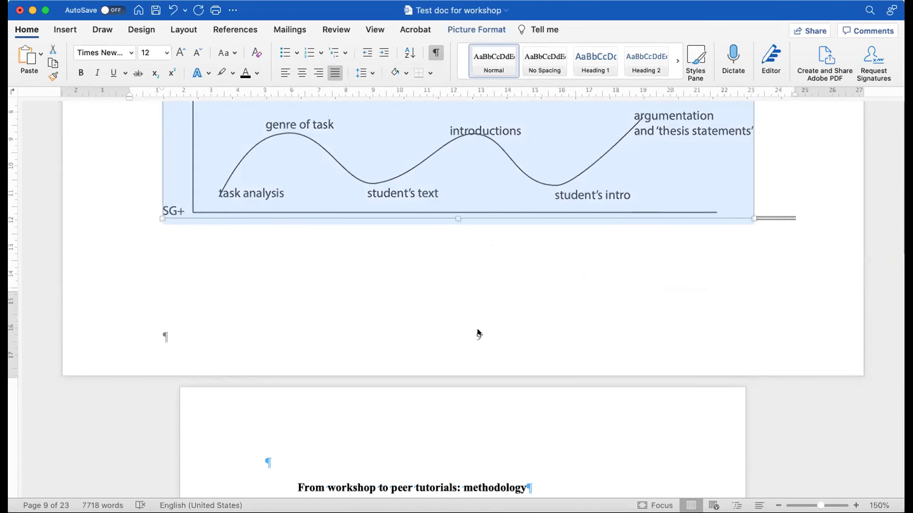
# Step: Enter footer editing on page 9, where the Section 2 page number reads 9
pyautogui.doubleClick(477, 334)
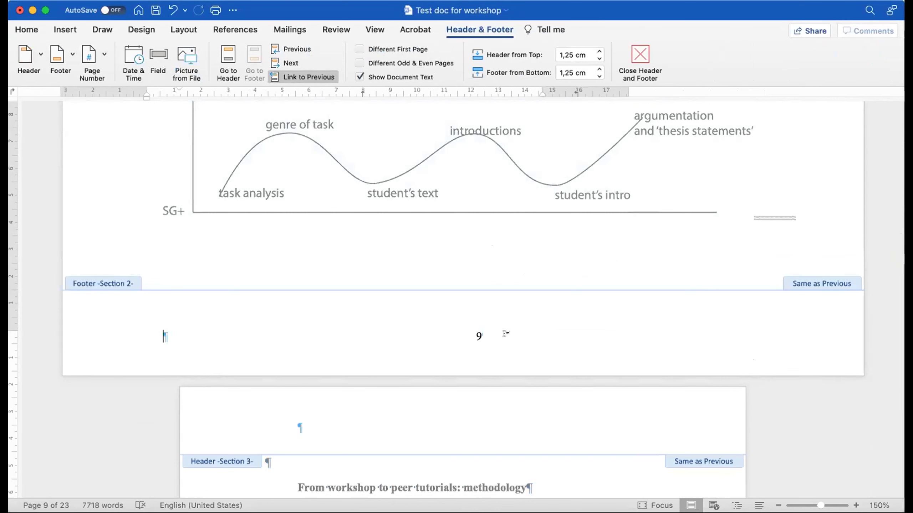
pyautogui.click(479, 331)
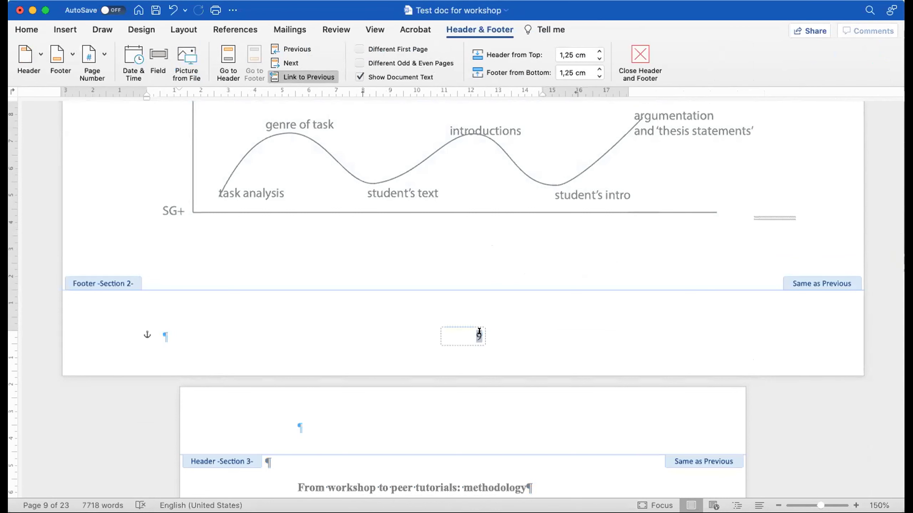
pyautogui.click(512, 350)
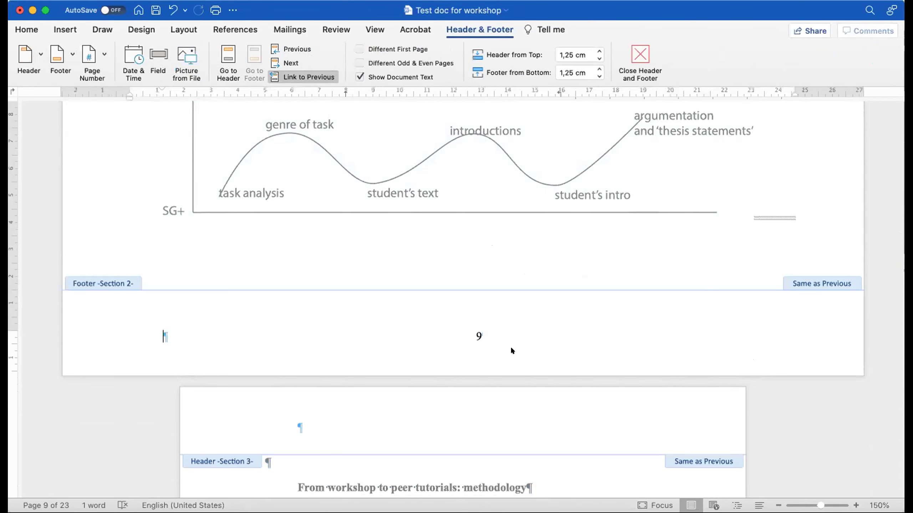
pyautogui.doubleClick(507, 227)
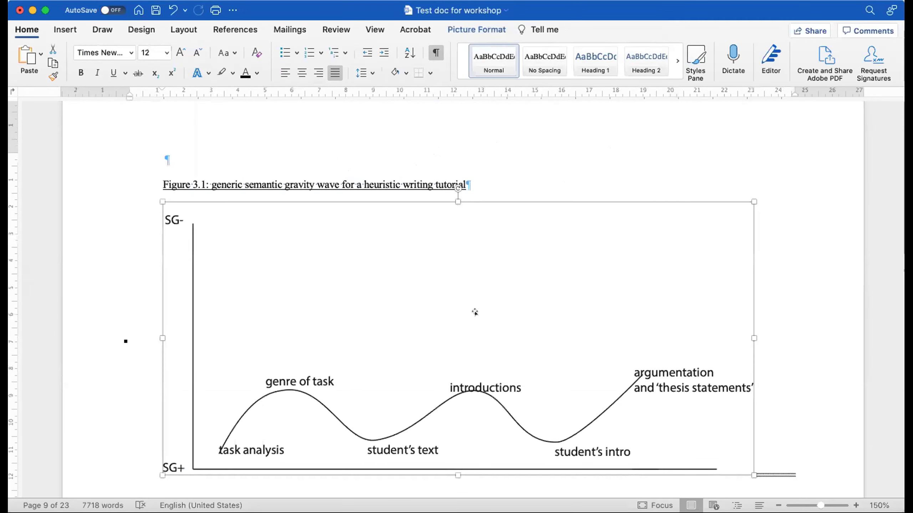
pyautogui.scroll(-15, 475, 312)
pyautogui.scroll(4, 475, 254)
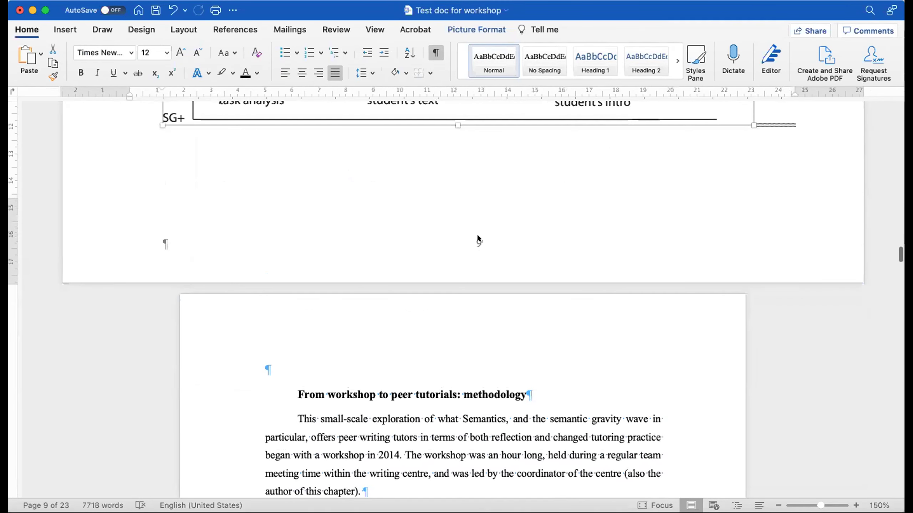
pyautogui.doubleClick(478, 237)
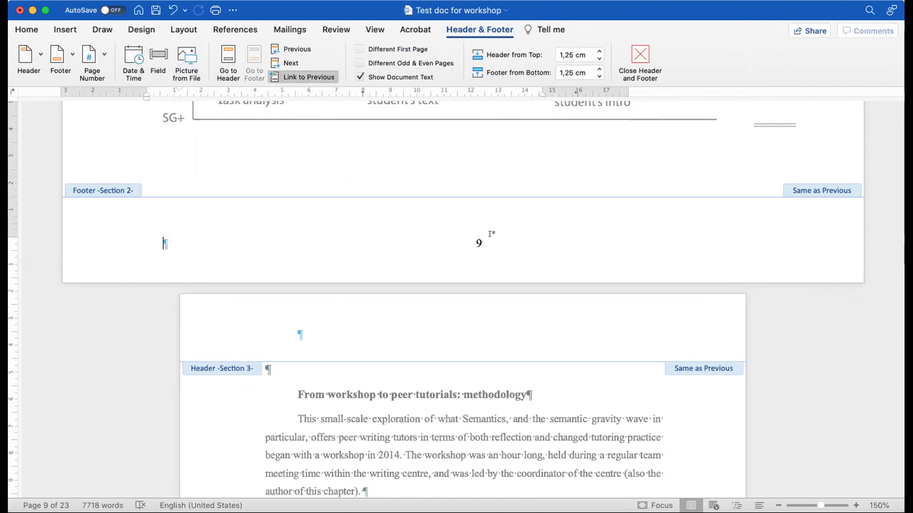
pyautogui.scroll(15, 491, 236)
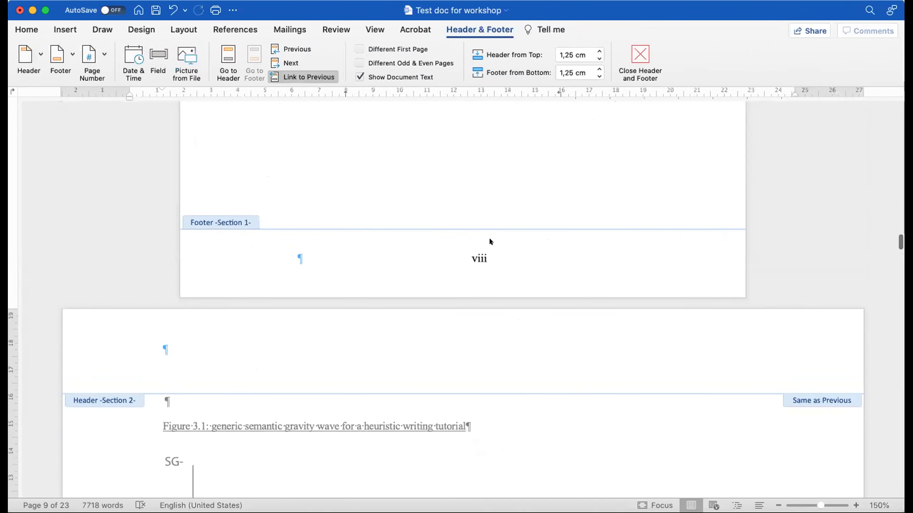
pyautogui.scroll(-12, 490, 240)
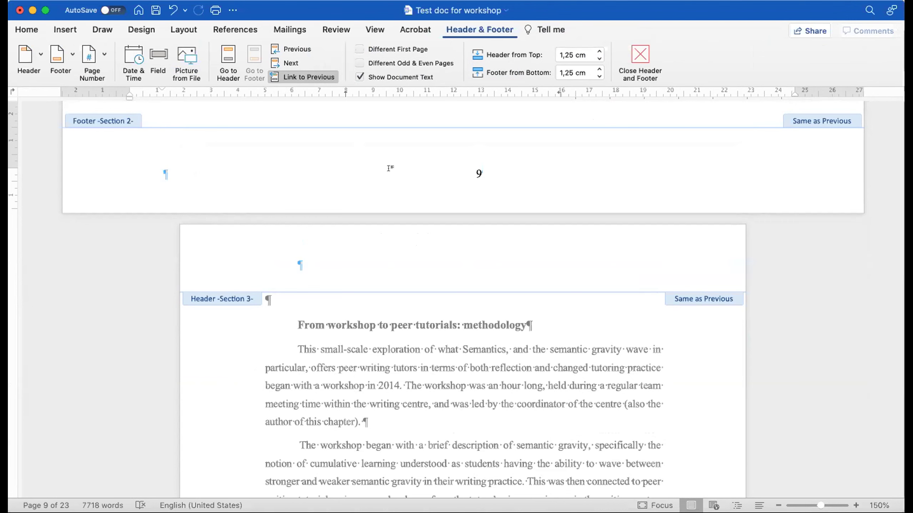
# Step: In Format Page Numbers, set this section's numbering to start at 1
pyautogui.click(103, 55)
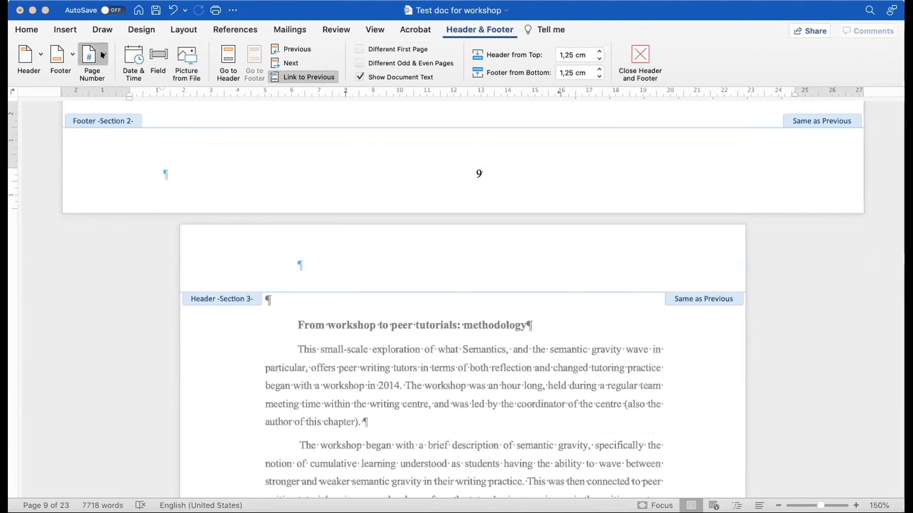
pyautogui.click(113, 89)
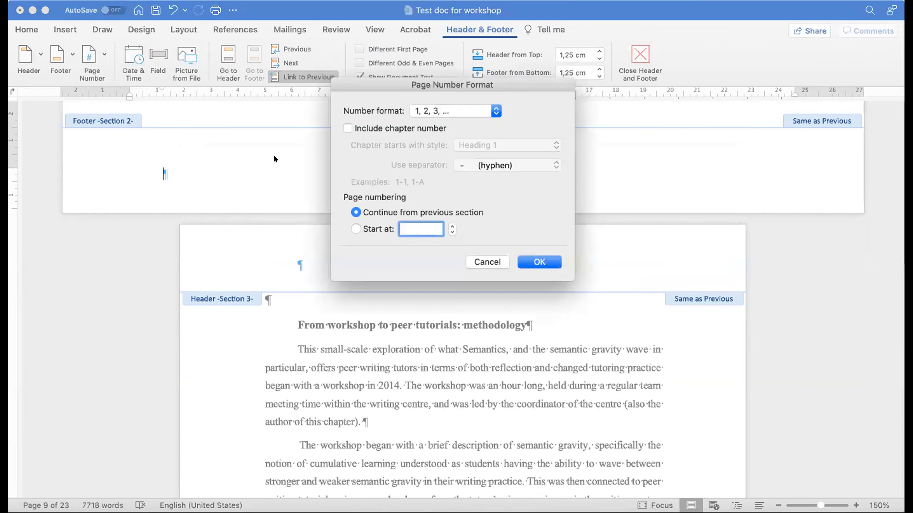
pyautogui.click(355, 229)
# Step: Confirm the restart and check that page viii is followed by Section 2's page 1
pyautogui.click(526, 260)
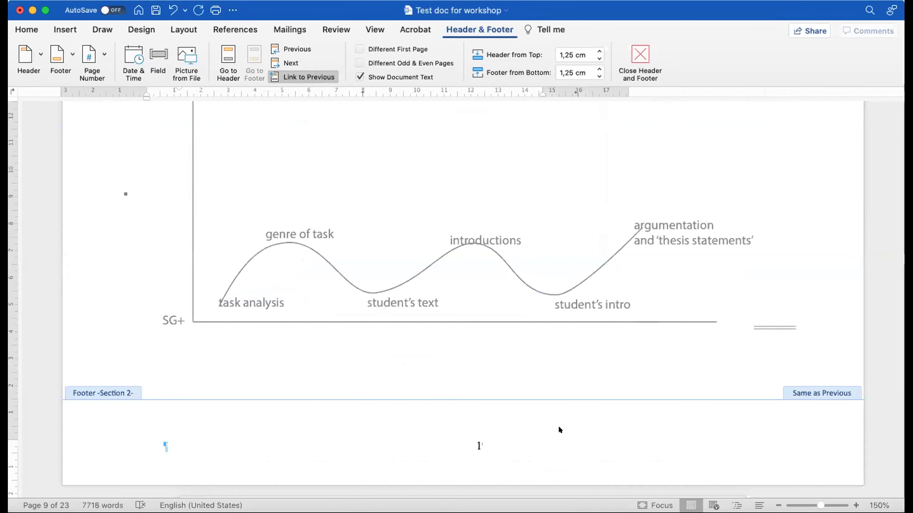
pyautogui.scroll(-20, 558, 430)
pyautogui.scroll(-20, 559, 430)
pyautogui.scroll(20, 559, 427)
pyautogui.scroll(20, 558, 426)
pyautogui.scroll(-5, 557, 425)
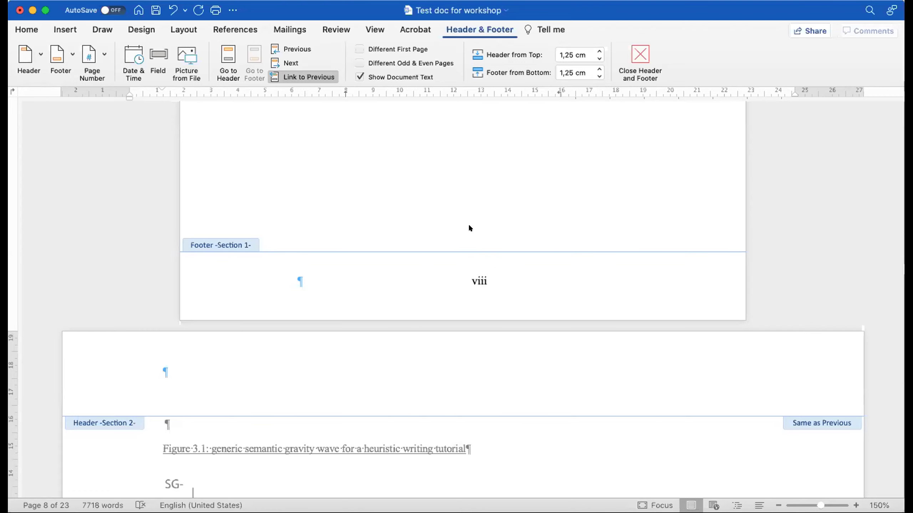
# Step: Scroll to page 1's footer numbered i, then exit header and footer editing
pyautogui.scroll(20, 468, 228)
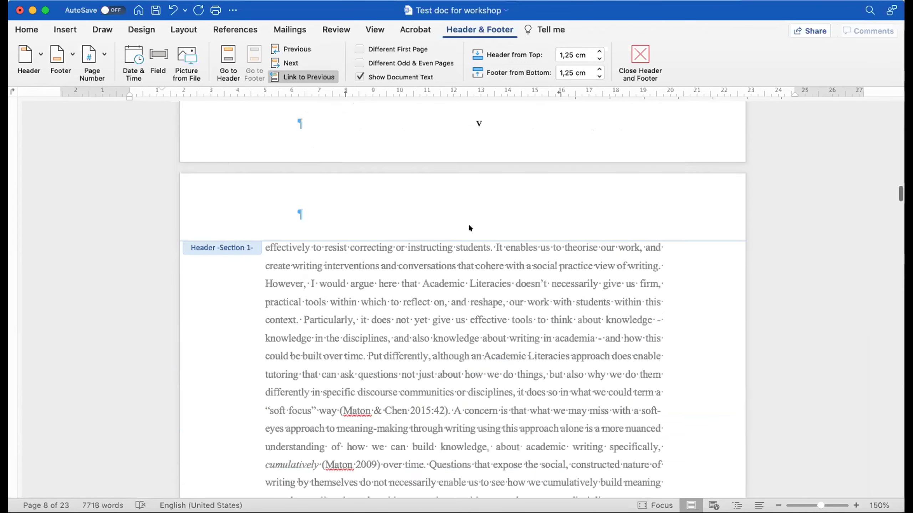
pyautogui.scroll(20, 469, 227)
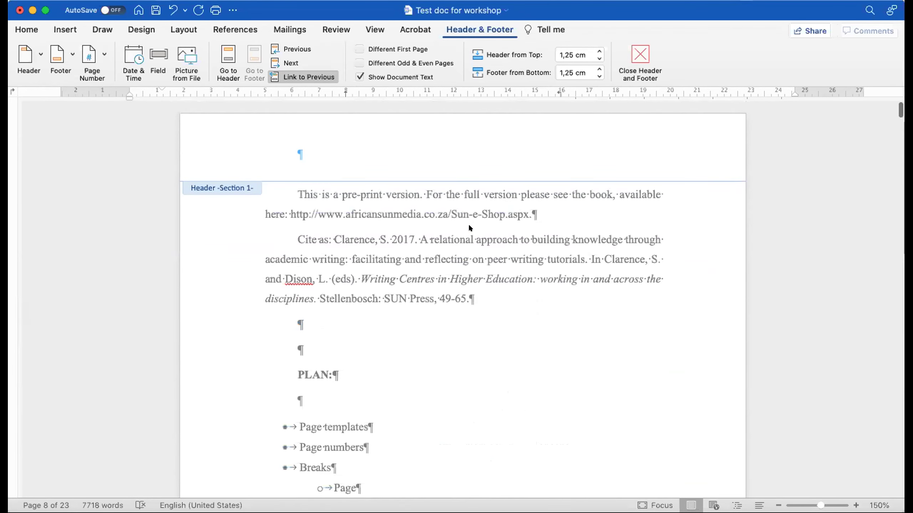
pyautogui.scroll(-10, 551, 321)
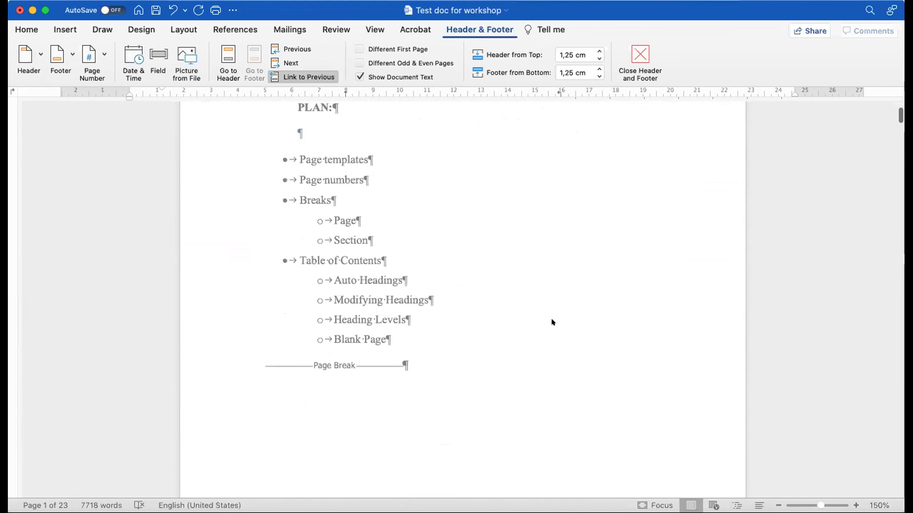
pyautogui.scroll(-1, 553, 322)
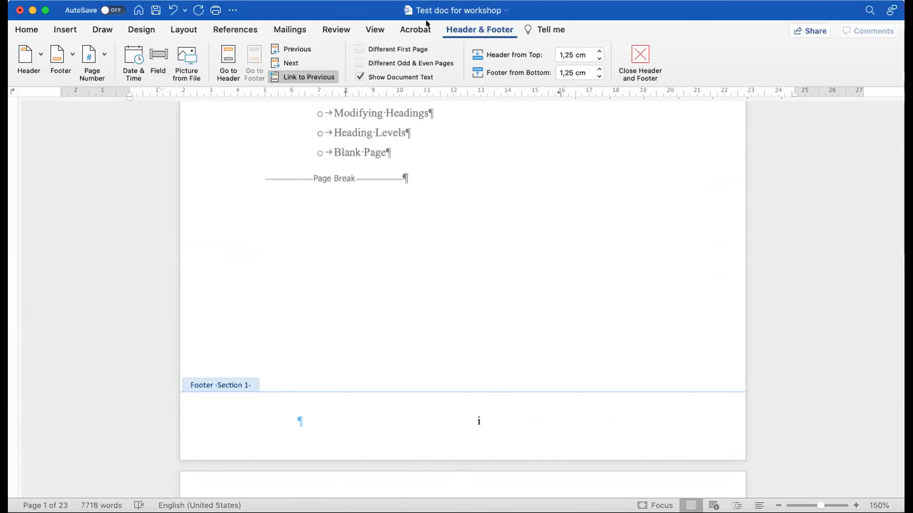
pyautogui.click(521, 223)
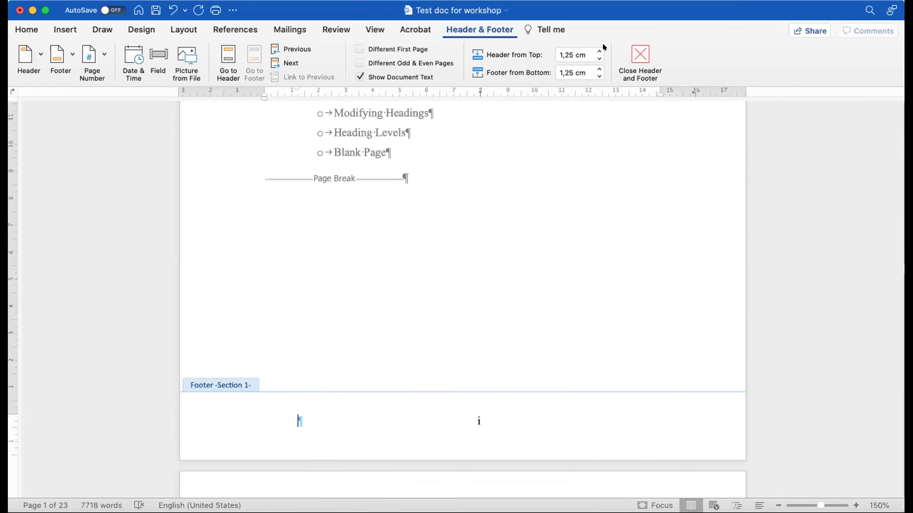
pyautogui.press('Escape')
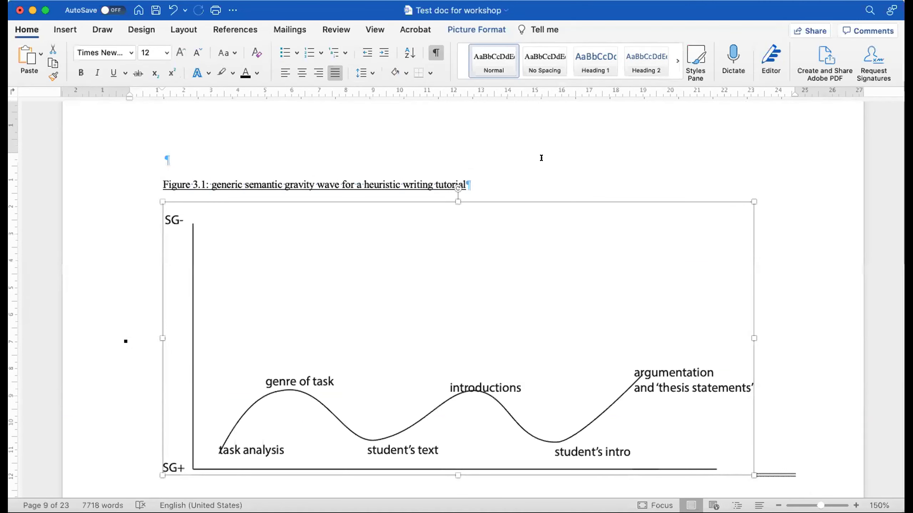
# Step: Scroll to the end of page 1 and look through the Layout, Review and Home ribbons
pyautogui.scroll(10, 541, 158)
pyautogui.scroll(20, 541, 157)
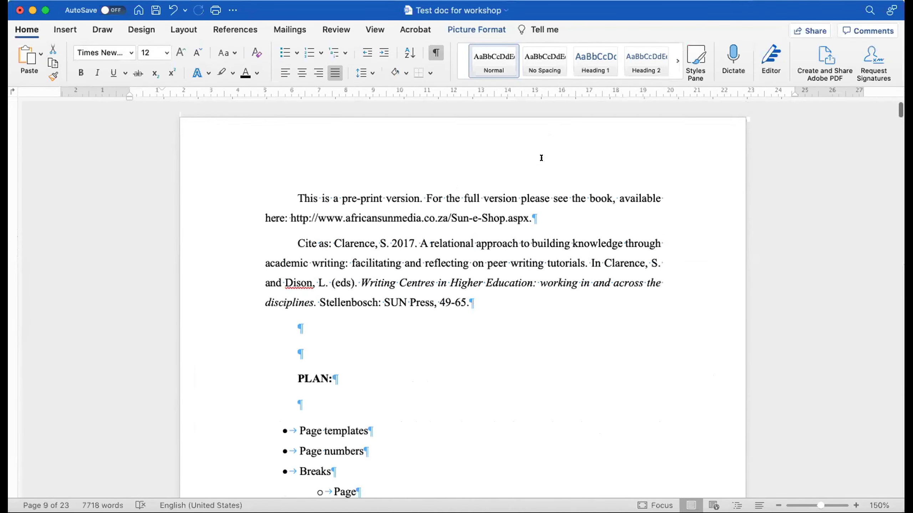
pyautogui.scroll(5, 540, 167)
pyautogui.scroll(-5, 540, 167)
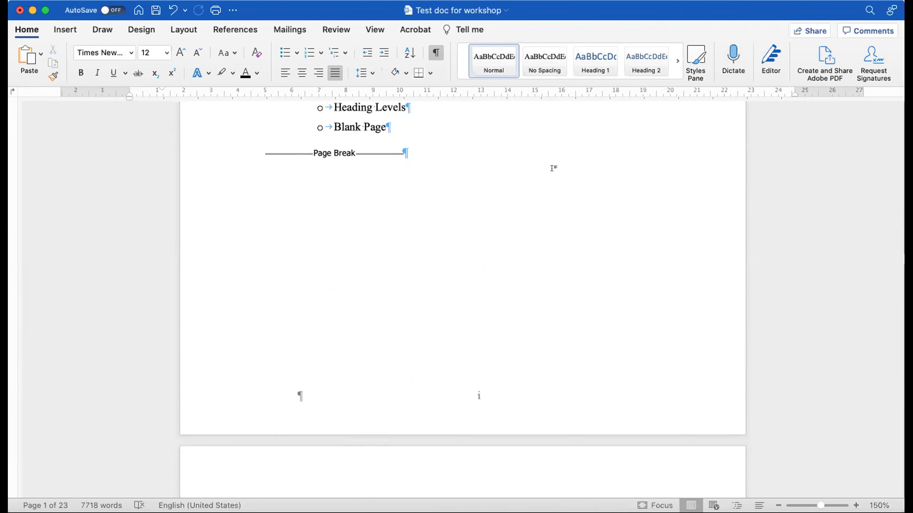
pyautogui.click(183, 29)
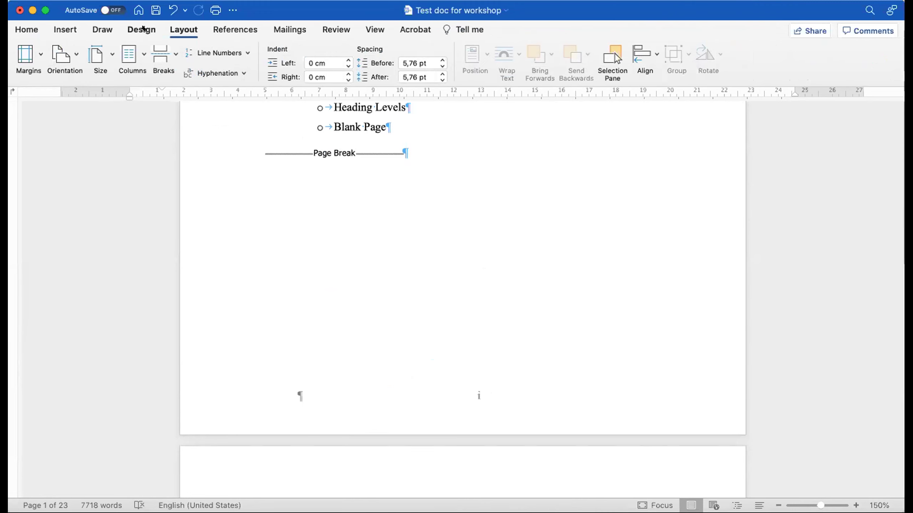
pyautogui.click(336, 30)
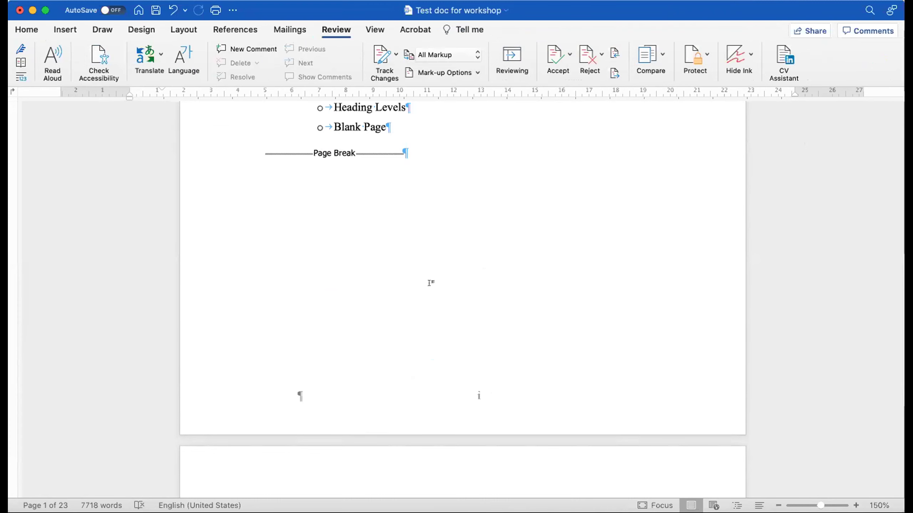
pyautogui.click(26, 30)
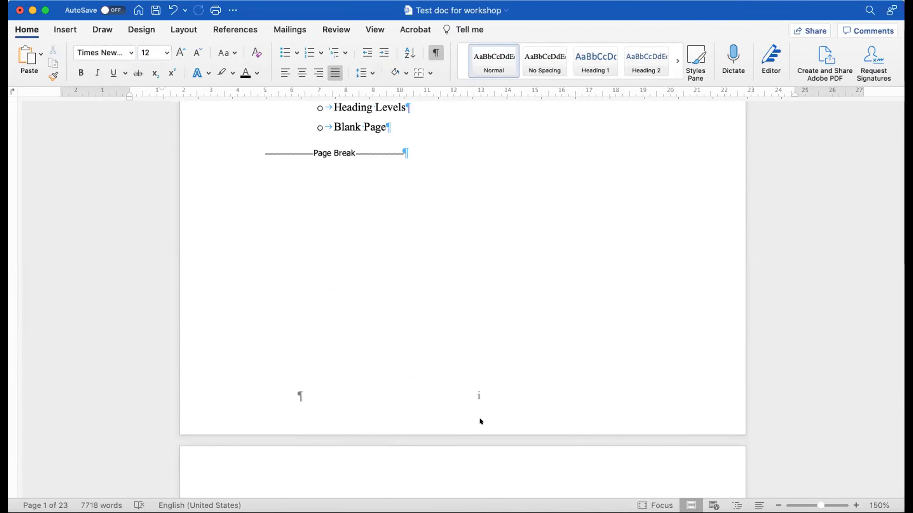
# Step: Turn on Different First Page for Section 1's footer so page 1 no longer shows 'i'
pyautogui.doubleClick(468, 389)
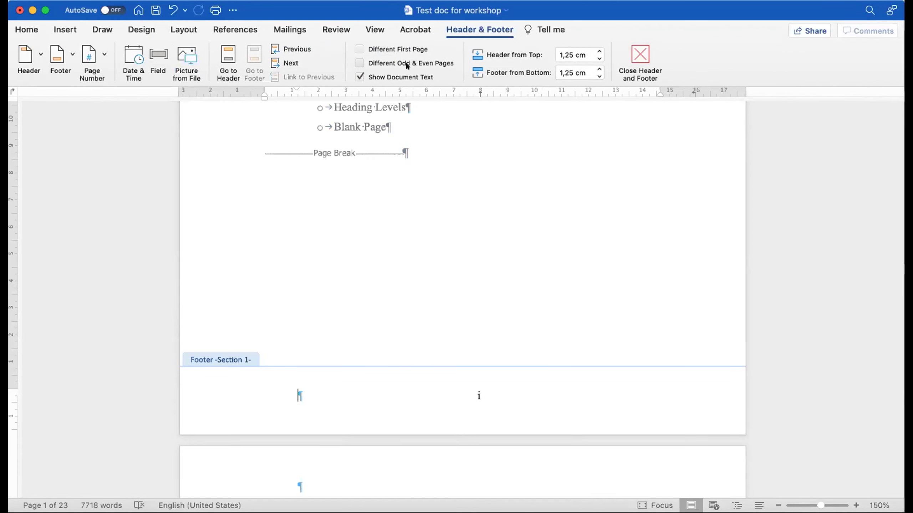
pyautogui.click(359, 48)
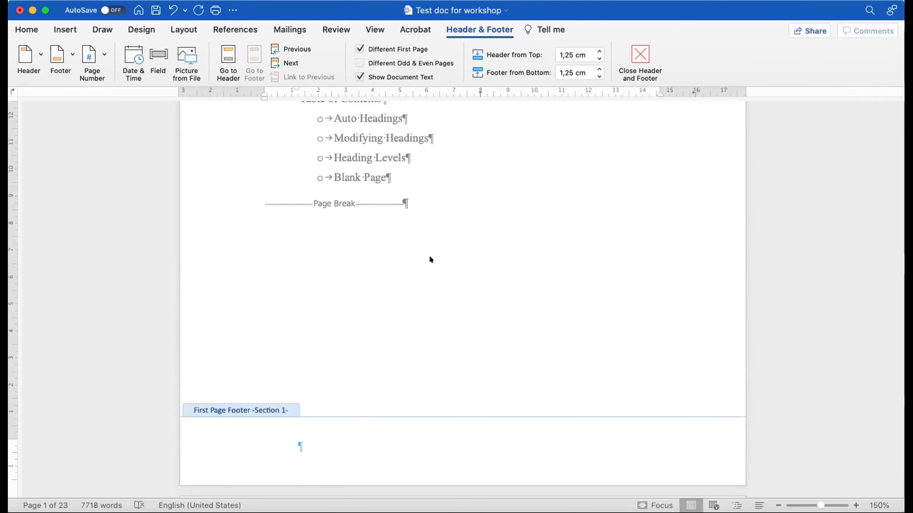
pyautogui.scroll(-10, 430, 259)
pyautogui.scroll(-15, 429, 259)
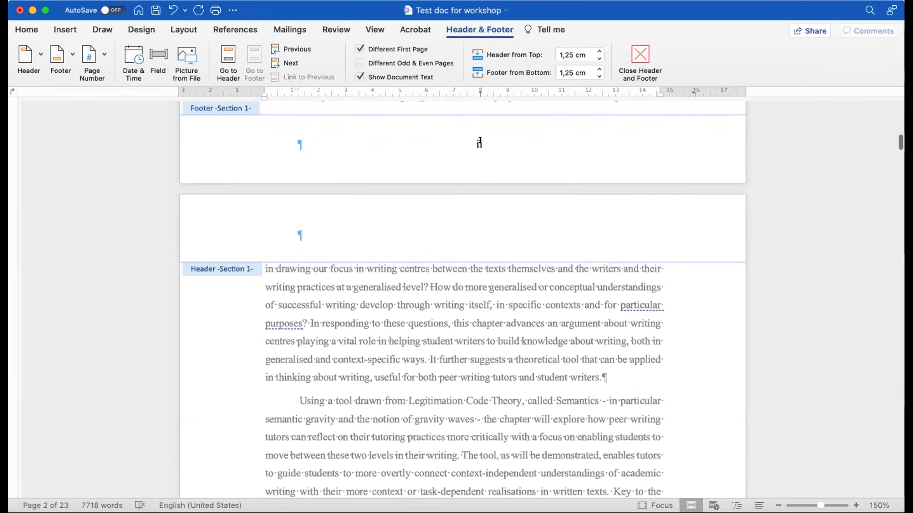
pyautogui.scroll(2, 479, 141)
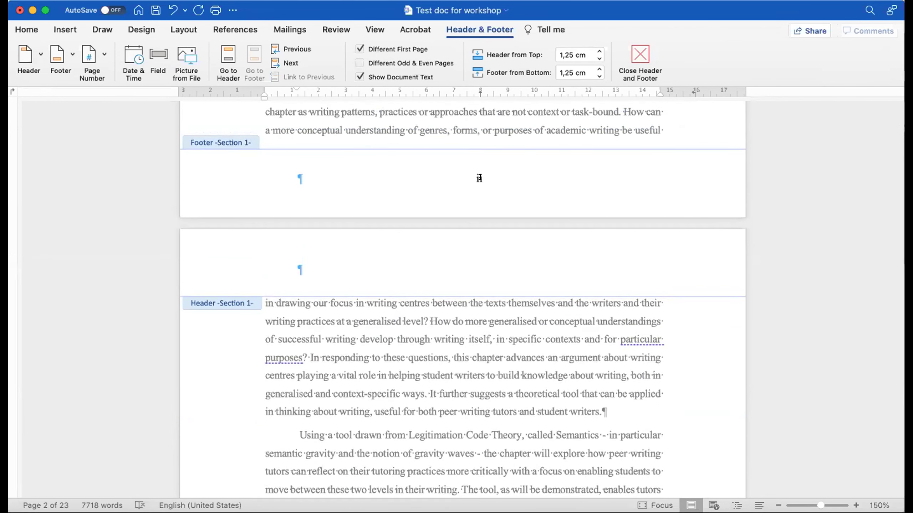
pyautogui.scroll(10, 480, 176)
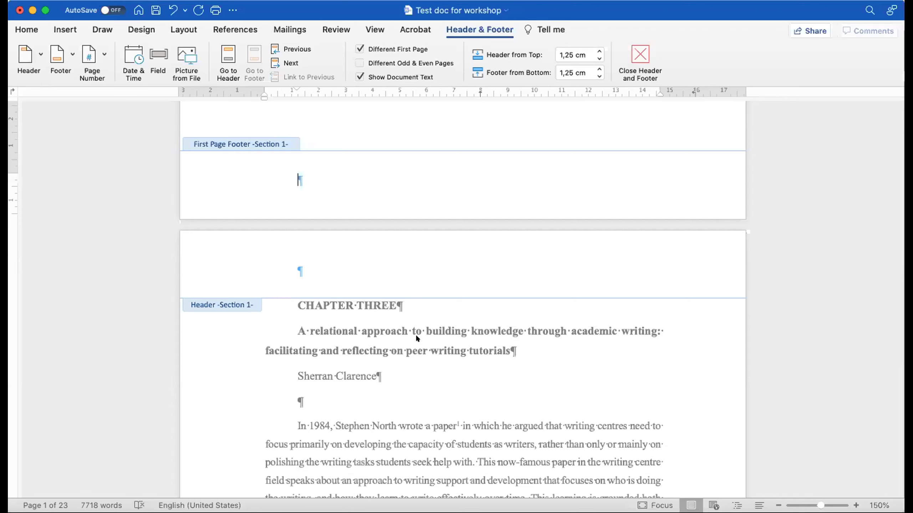
pyautogui.scroll(10, 454, 359)
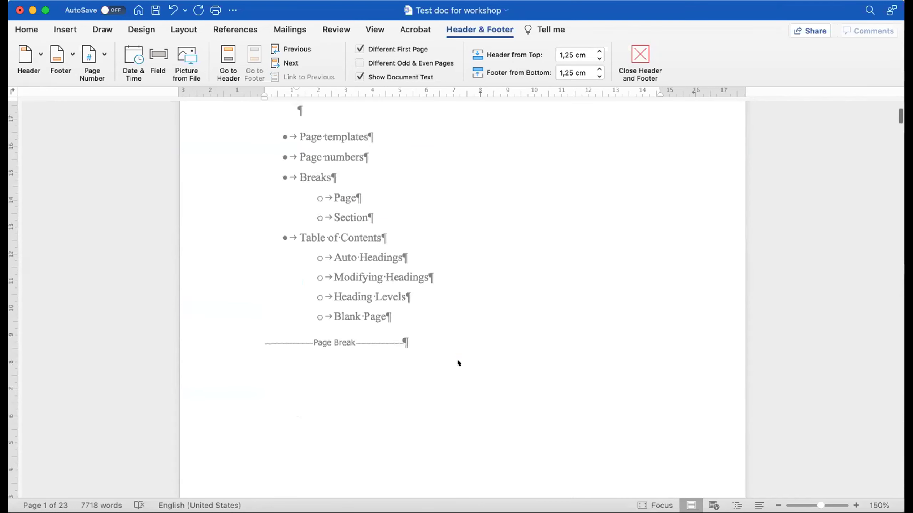
pyautogui.scroll(5, 588, 392)
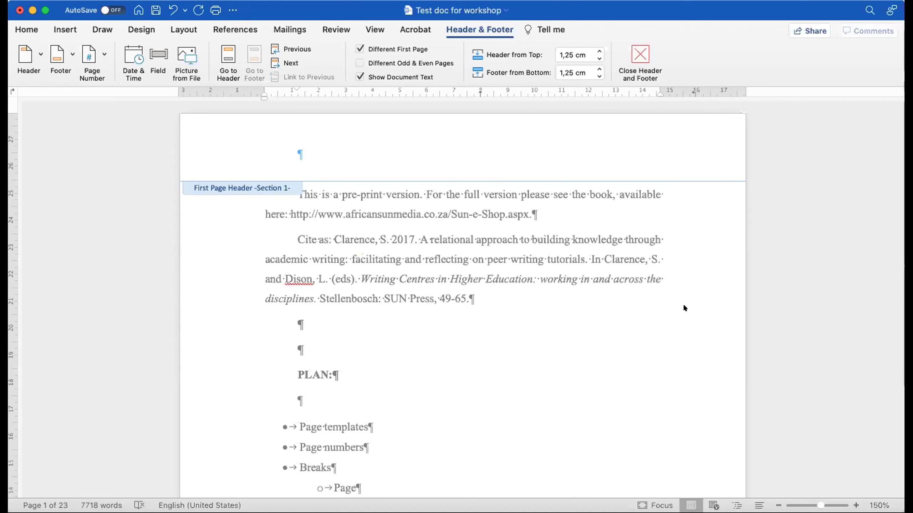
pyautogui.scroll(-8, 531, 355)
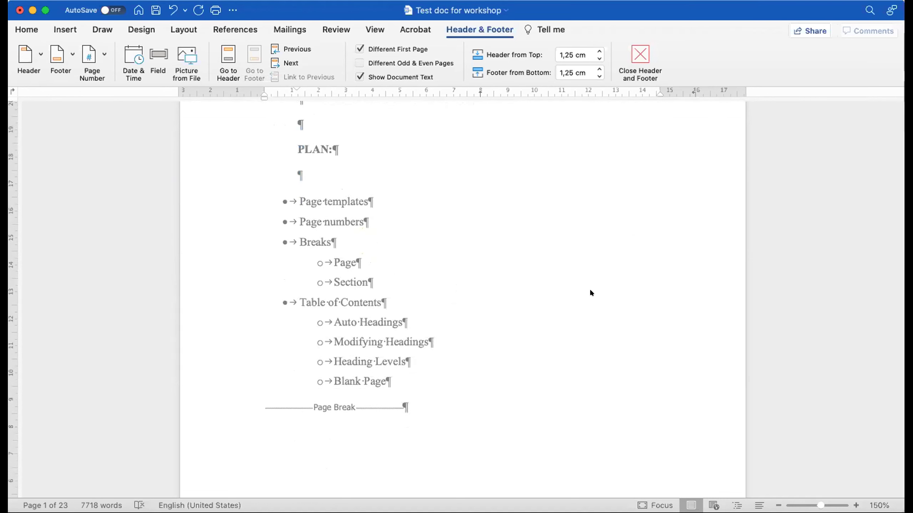
pyautogui.scroll(-5, 591, 293)
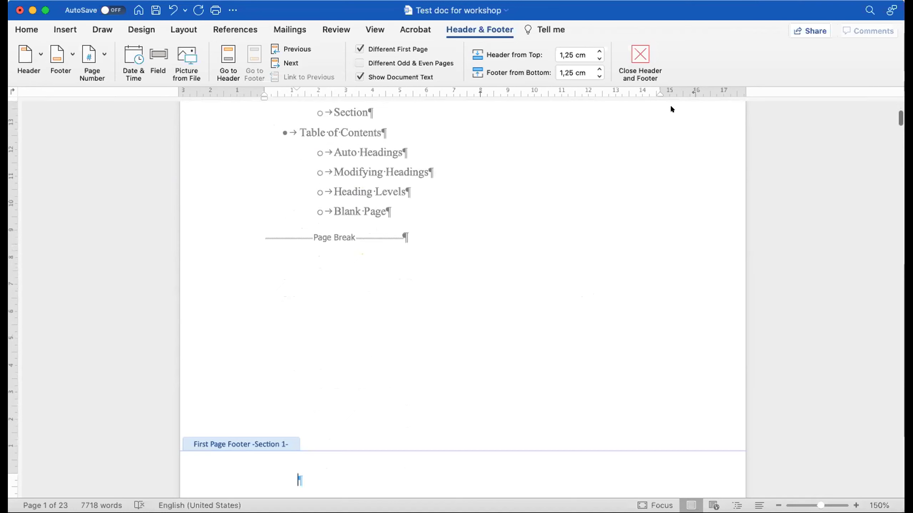
pyautogui.scroll(1, 480, 282)
pyautogui.scroll(-8, 470, 287)
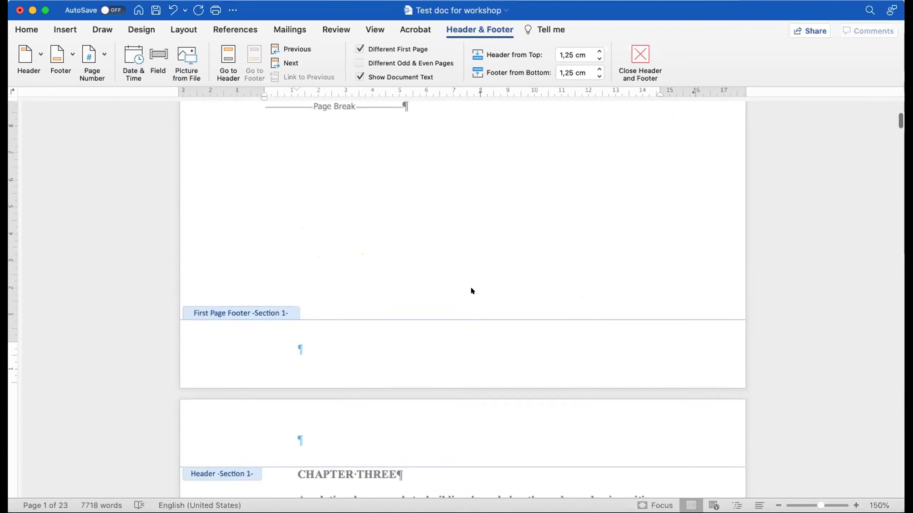
pyautogui.scroll(4, 472, 289)
pyautogui.scroll(10, 471, 290)
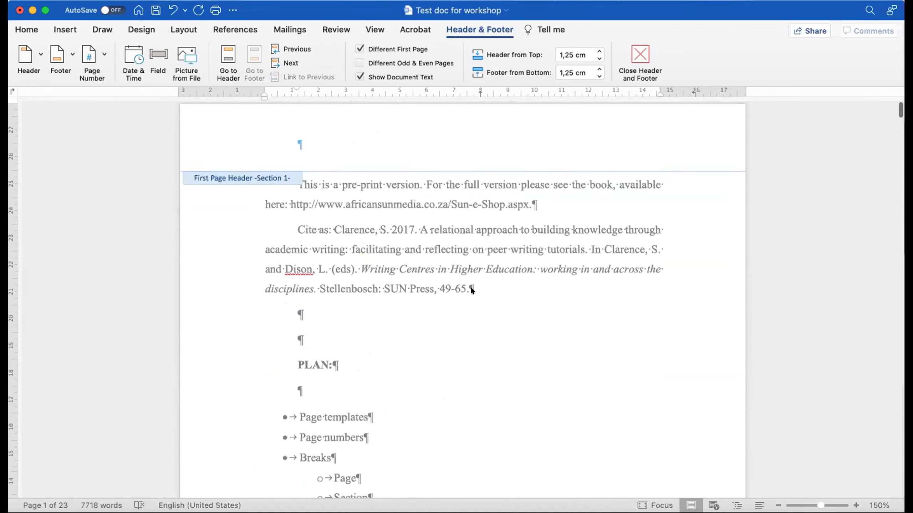
pyautogui.scroll(-3, 472, 291)
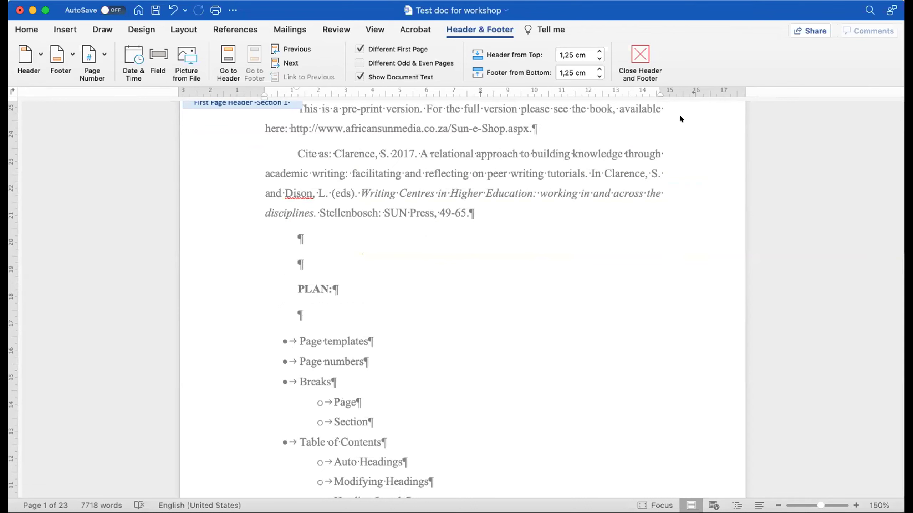
pyautogui.scroll(-5, 539, 351)
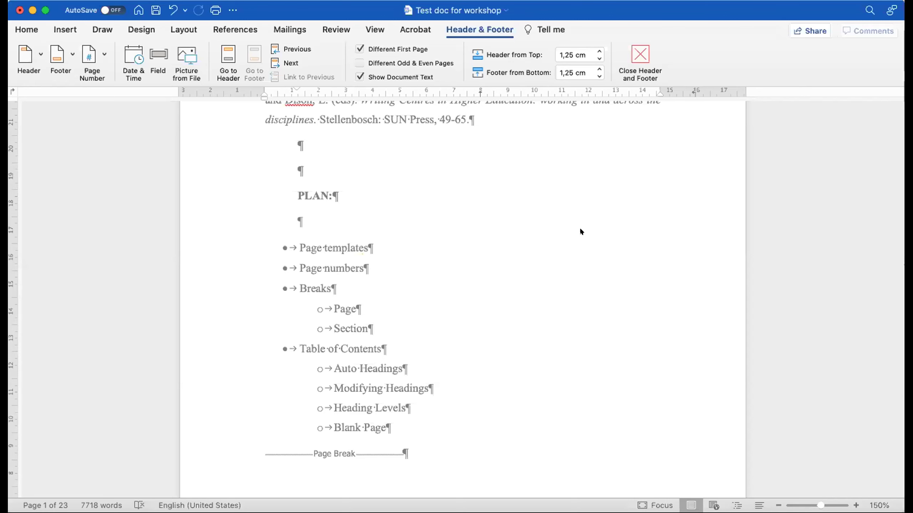
pyautogui.scroll(5, 347, 200)
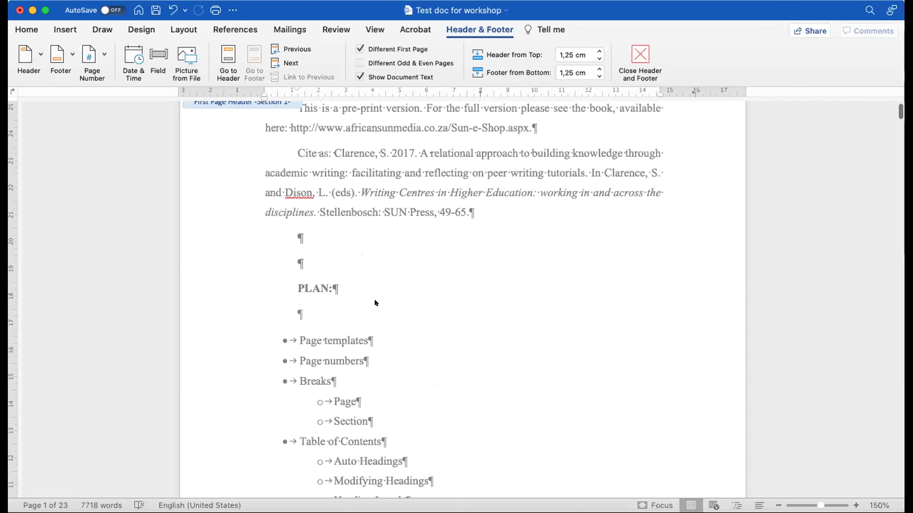
# Step: Exit footer editing and go back to the document body text
pyautogui.doubleClick(405, 330)
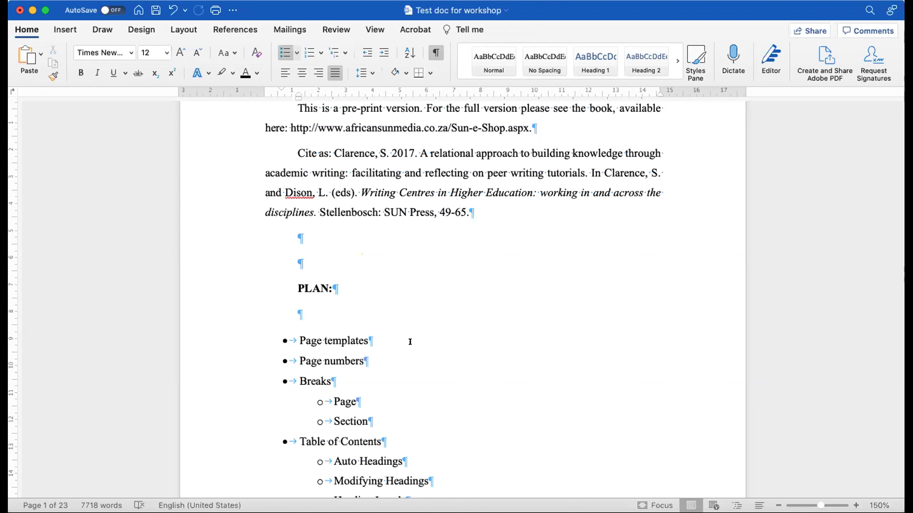
pyautogui.scroll(-5, 410, 341)
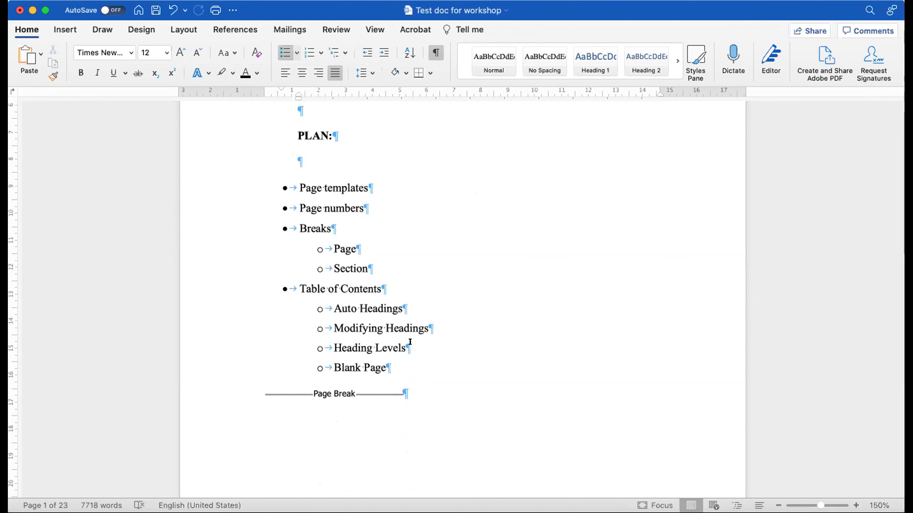
# Step: Remove the first-line indent from the bold chapter title on page 2
pyautogui.scroll(-8, 410, 342)
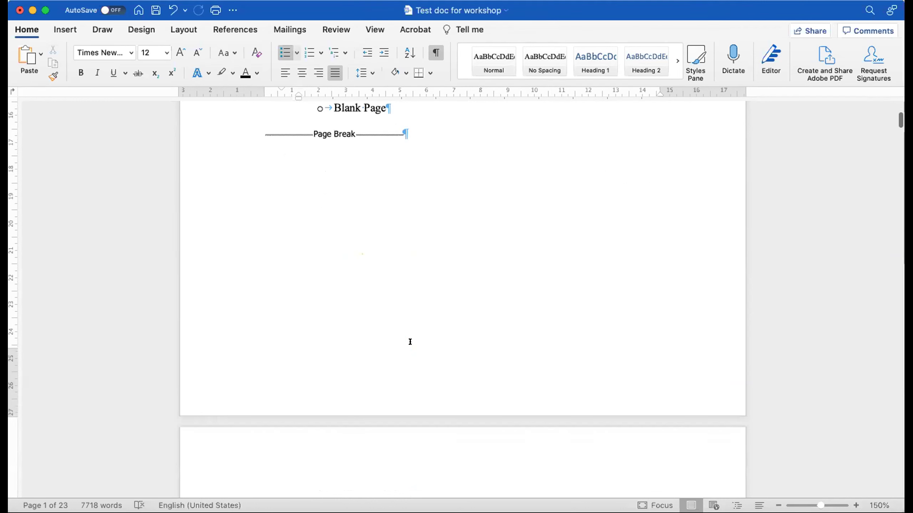
pyautogui.scroll(-3, 410, 341)
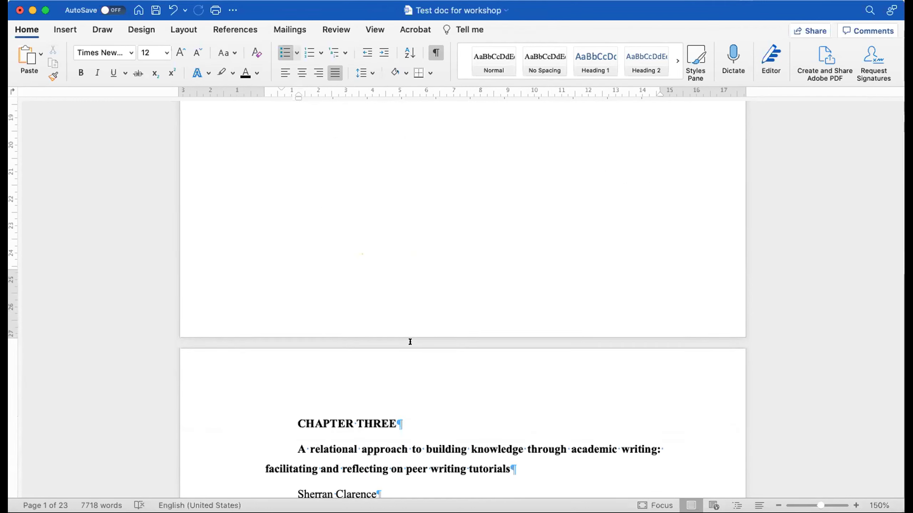
pyautogui.scroll(-3, 410, 341)
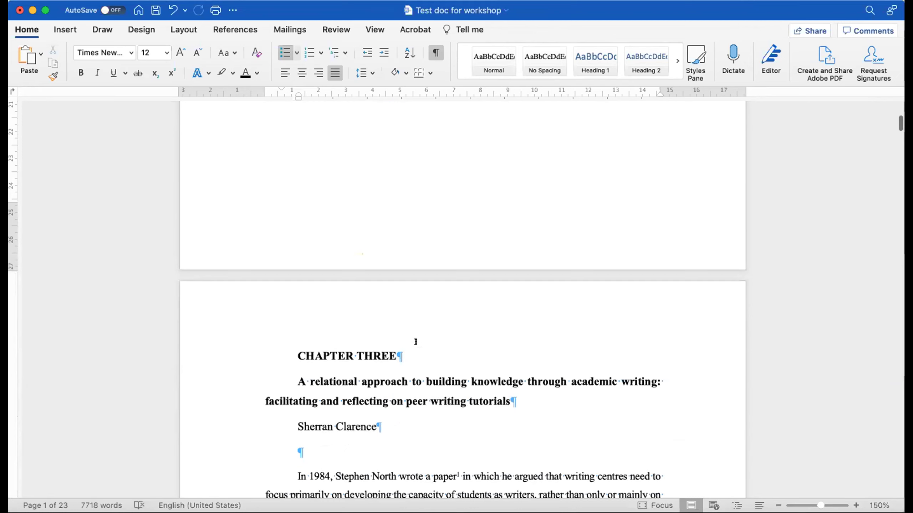
pyautogui.click(293, 373)
pyautogui.press('BackSpace')
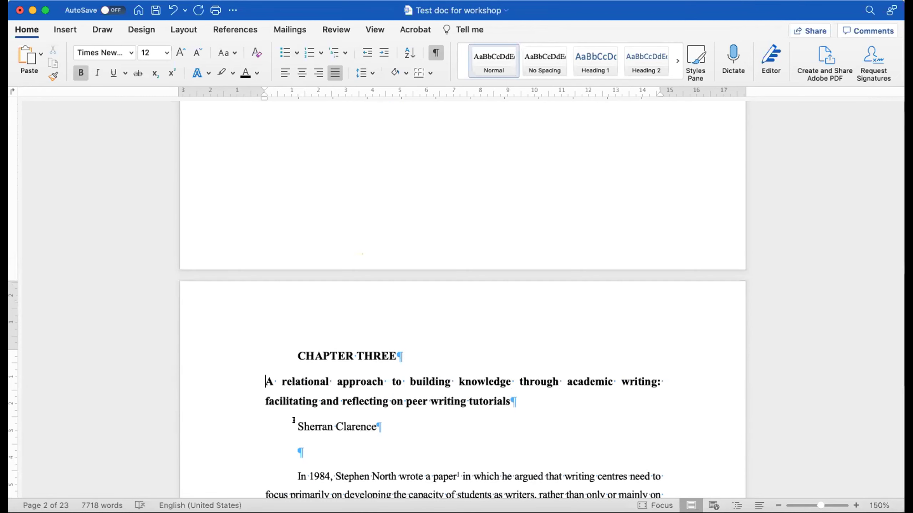
pyautogui.scroll(10, 294, 420)
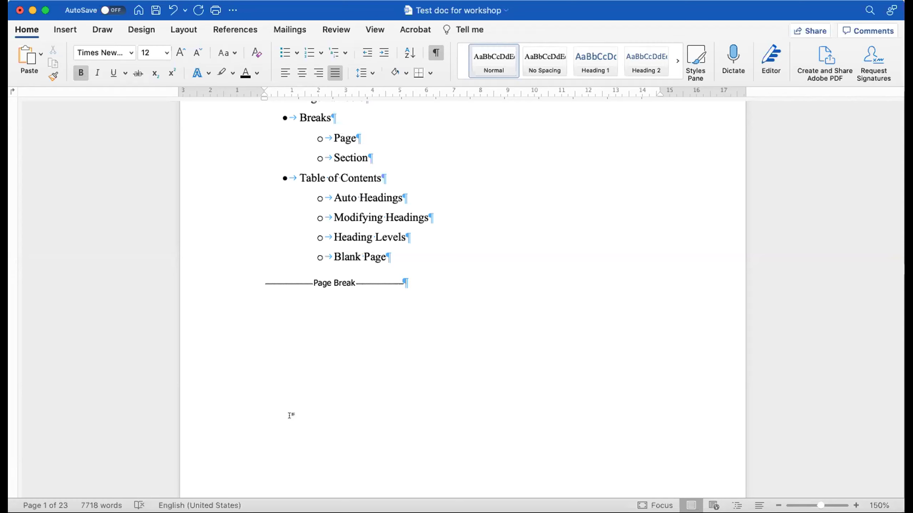
pyautogui.scroll(3, 417, 362)
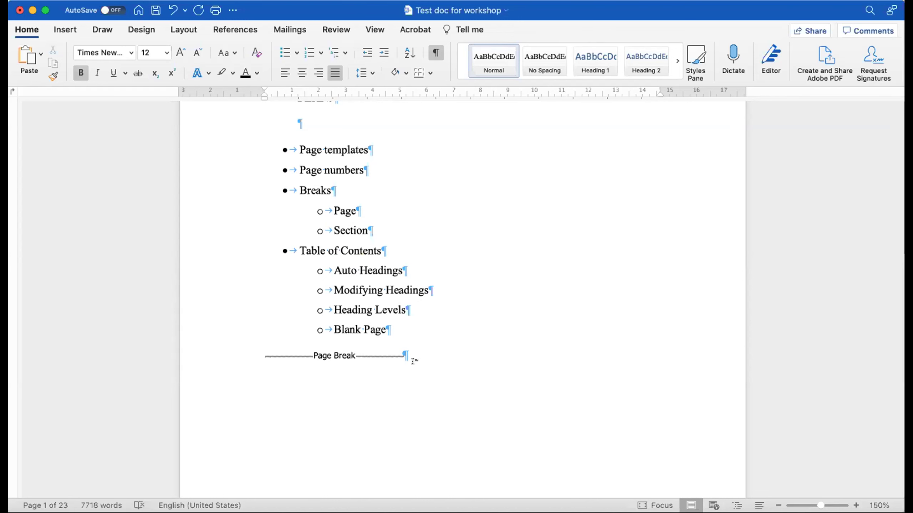
pyautogui.scroll(-10, 409, 362)
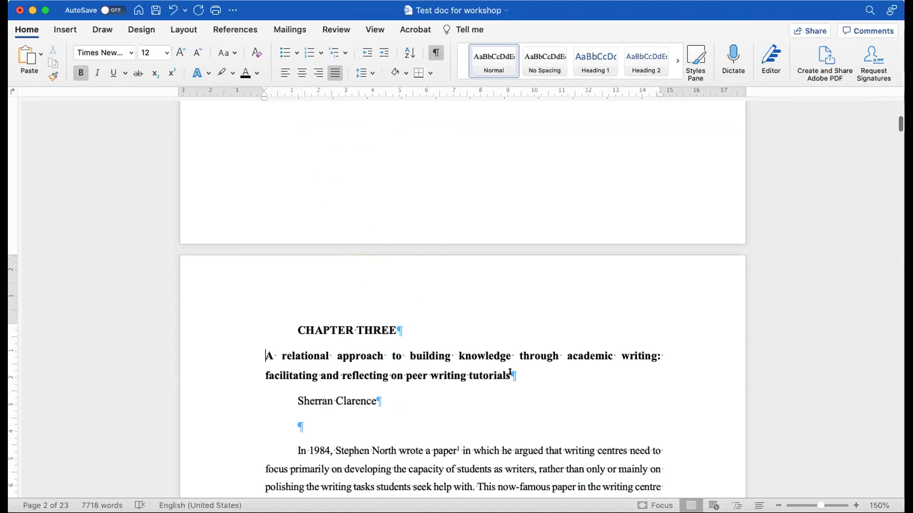
# Step: Remove the first-line indent from the opening 'In 1984' paragraph
pyautogui.moveTo(509, 373); pyautogui.dragTo(306, 322)
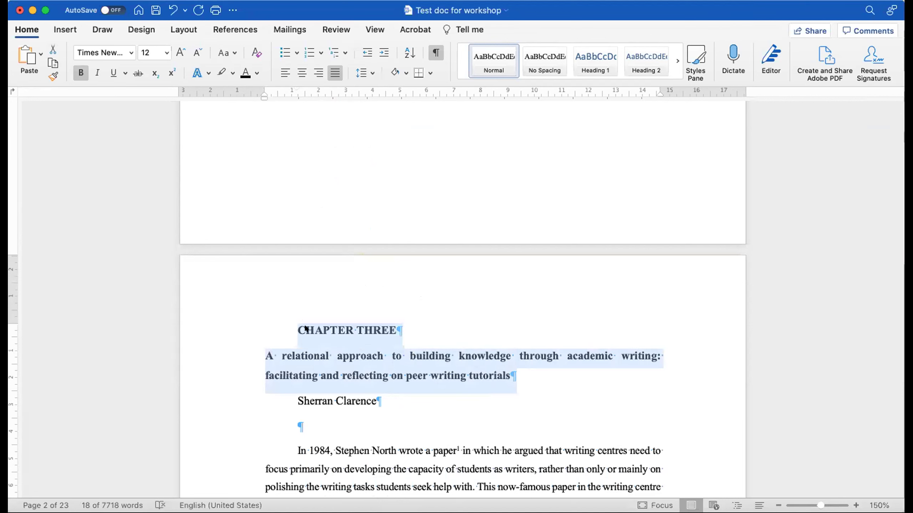
pyautogui.scroll(-4, 295, 334)
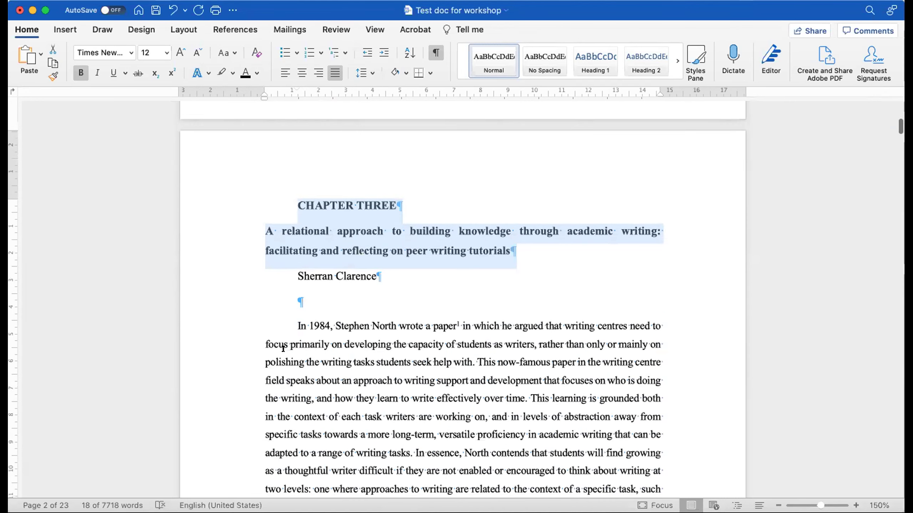
pyautogui.click(284, 320)
pyautogui.press('BackSpace')
# Step: Put '1. Introduction' on its own line above 'In 1984' and strip its automatic numbering
pyautogui.write('1.')
pyautogui.press('space')
pyautogui.write('Intro')
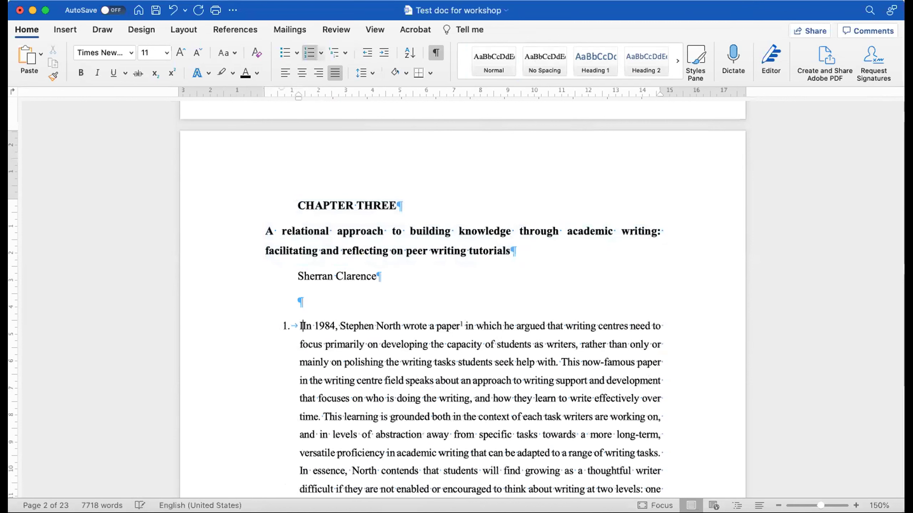
pyautogui.write('duction')
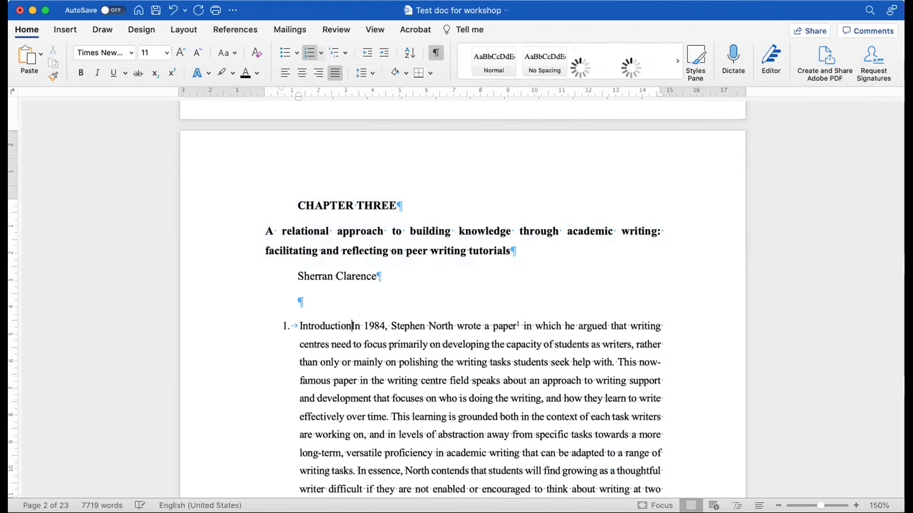
pyautogui.press('Return')
pyautogui.press('BackSpace')
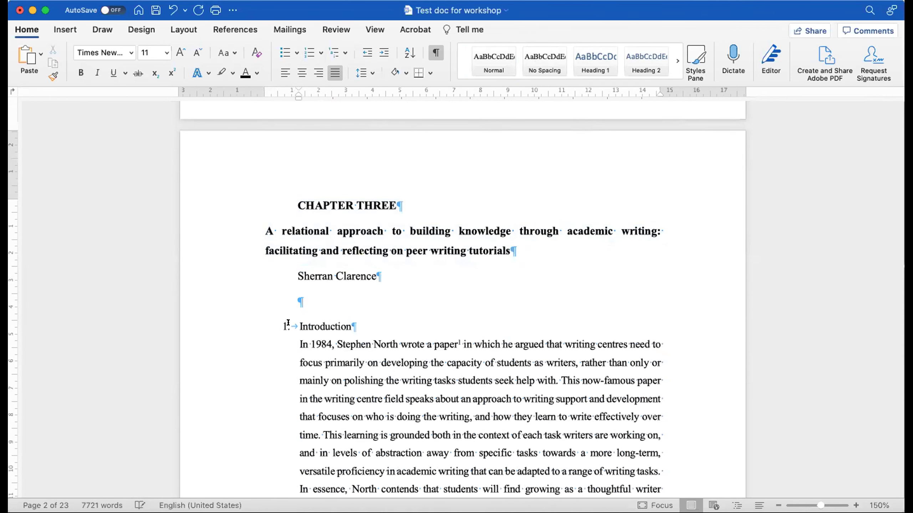
pyautogui.press('Up')
pyautogui.press('BackSpace')
pyautogui.press('BackSpace')
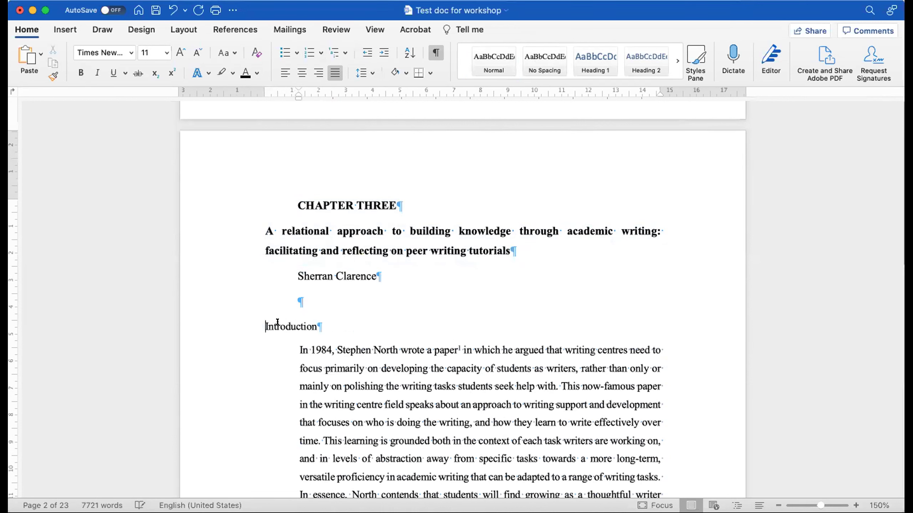
pyautogui.press('super+z')
pyautogui.press('super+z')
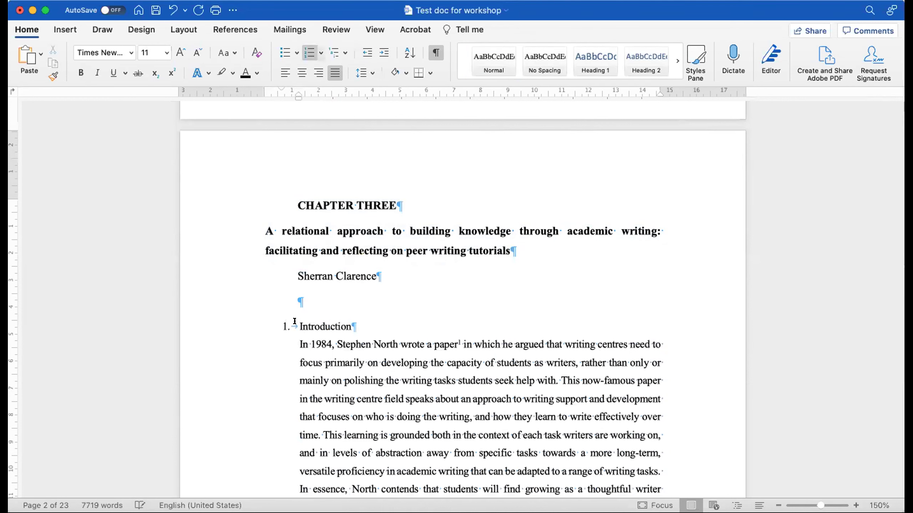
pyautogui.press('BackSpace')
pyautogui.press('BackSpace')
# Step: Remove the list numbering and leftover indent from the Introduction line
pyautogui.write('1.')
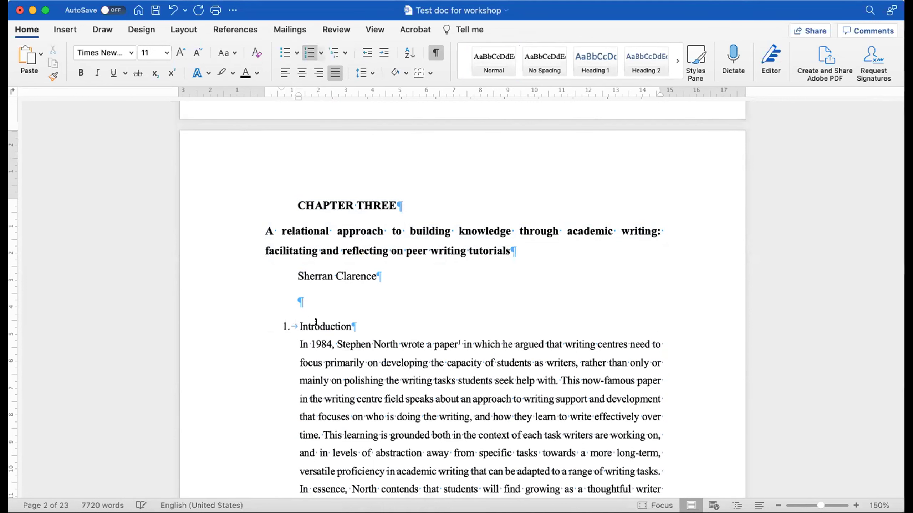
pyautogui.rightClick(288, 322)
pyautogui.click(285, 322)
pyautogui.rightClick(286, 328)
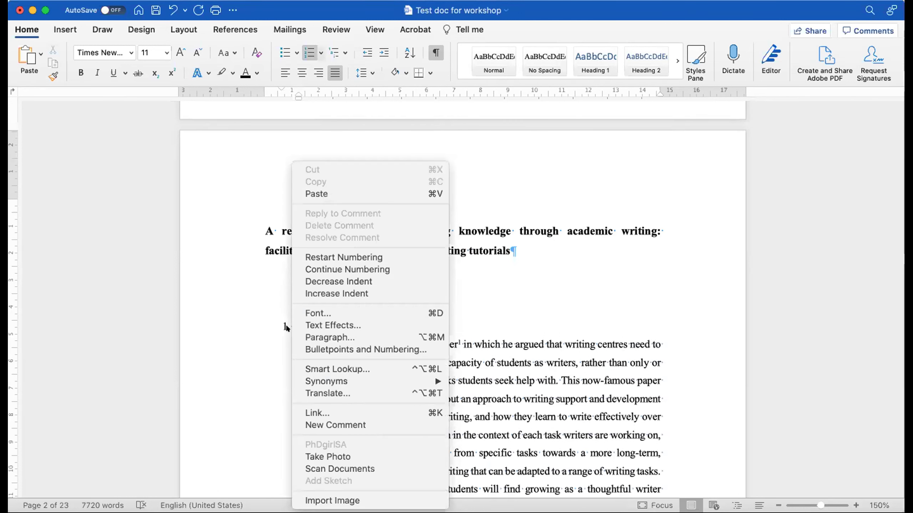
pyautogui.click(277, 316)
pyautogui.press('BackSpace')
pyautogui.press('BackSpace')
pyautogui.click(287, 342)
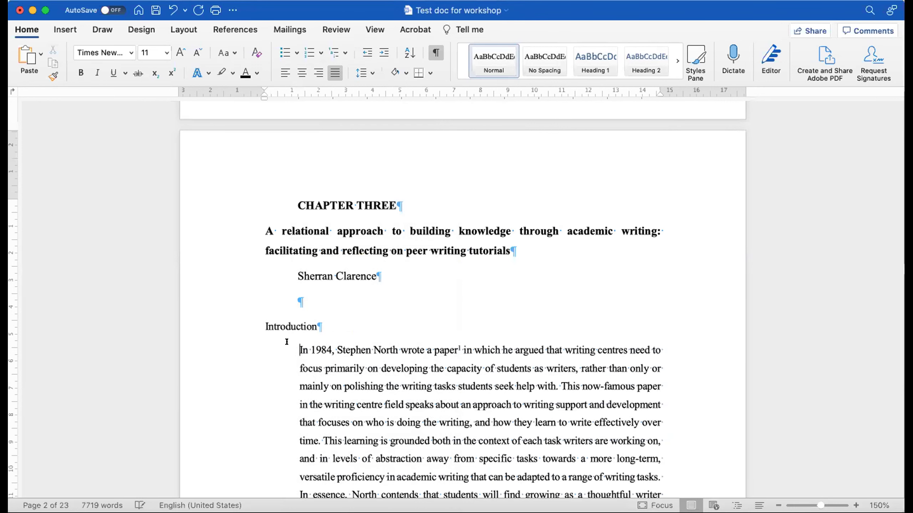
pyautogui.press('BackSpace')
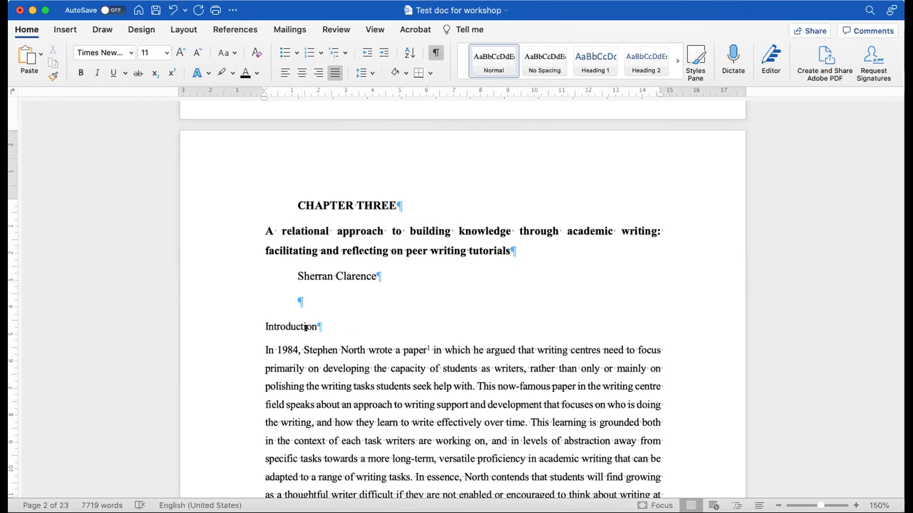
# Step: Make the Introduction heading bold
pyautogui.click(201, 321)
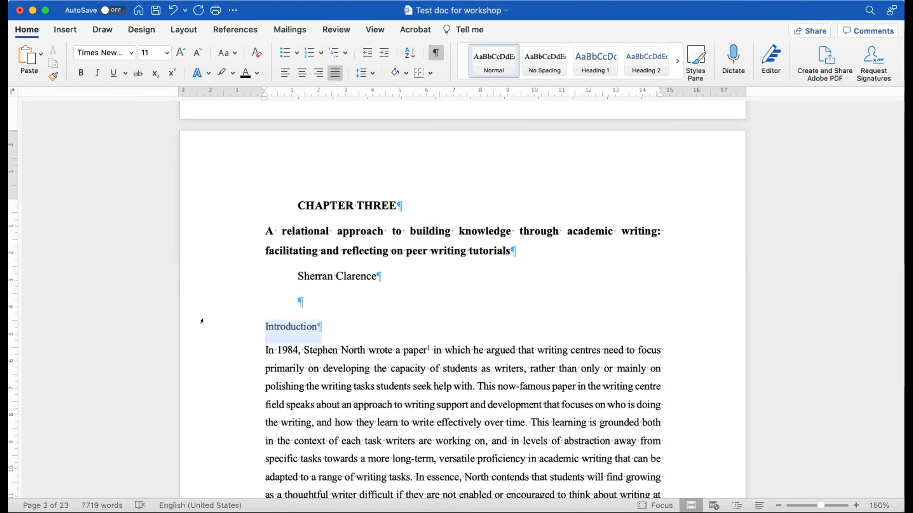
pyautogui.press('super+b')
pyautogui.click(424, 305)
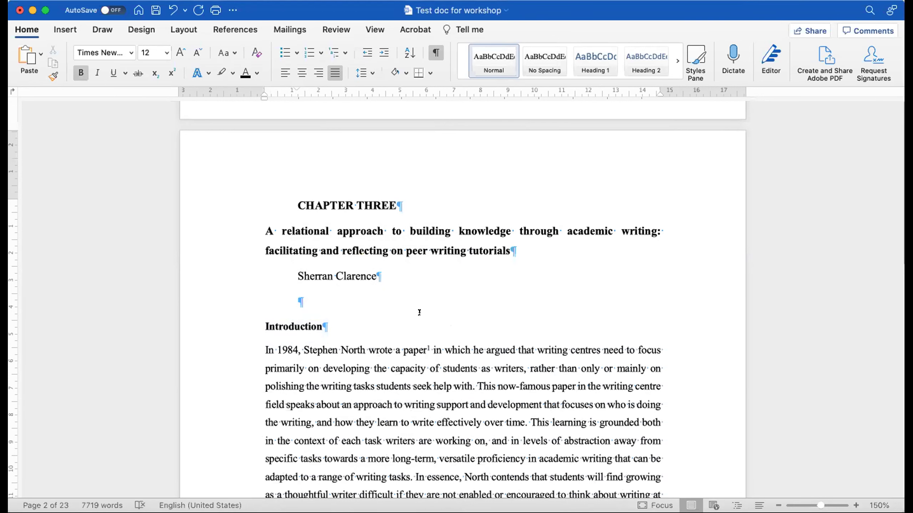
# Step: Remove the first-line indent from the 'Using a tool' paragraph
pyautogui.scroll(-5, 420, 309)
pyautogui.scroll(-15, 418, 312)
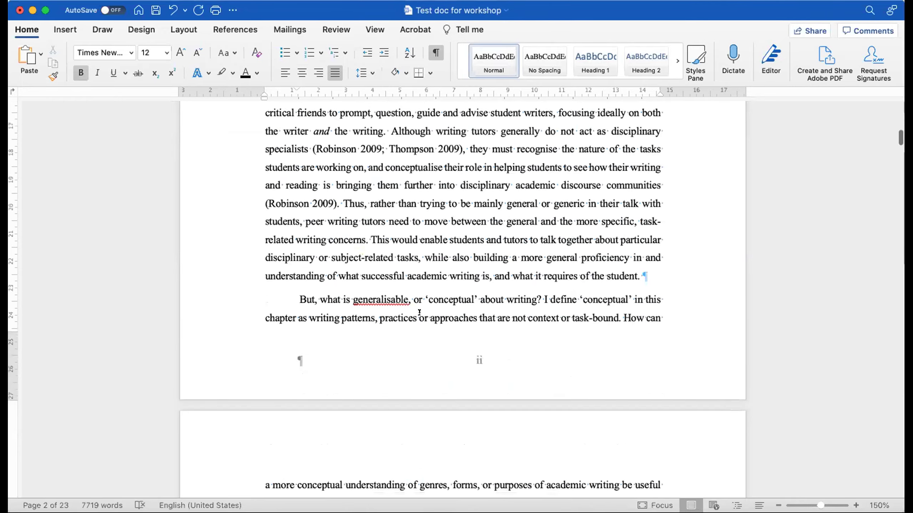
pyautogui.scroll(2, 418, 313)
pyautogui.scroll(-10, 308, 235)
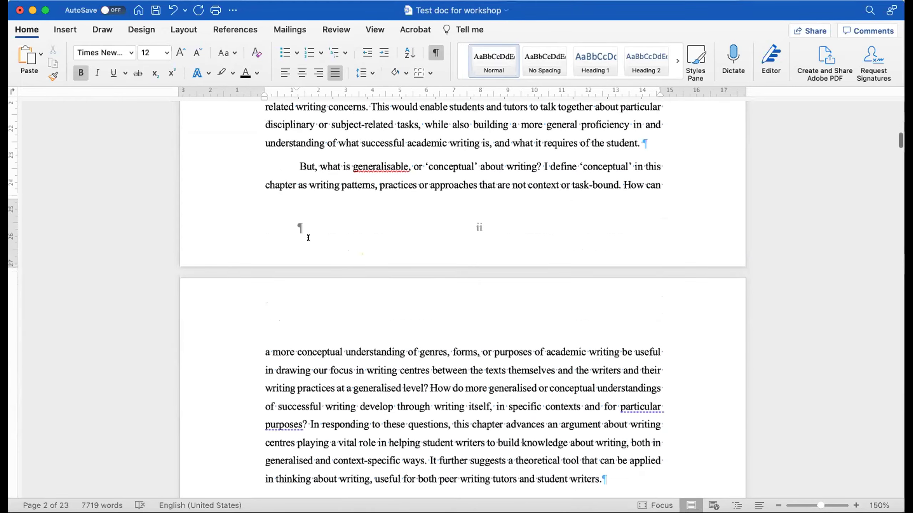
pyautogui.click(298, 268)
pyautogui.press('BackSpace')
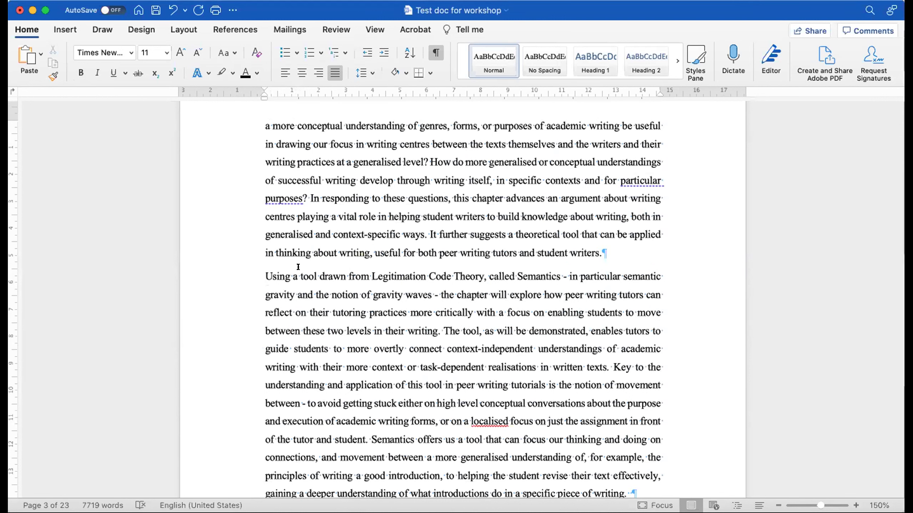
# Step: Add '1.1.Theoretical tools' on its own line above that paragraph
pyautogui.write('Thei')
pyautogui.press('BackSpace')
pyautogui.write('oretical tools')
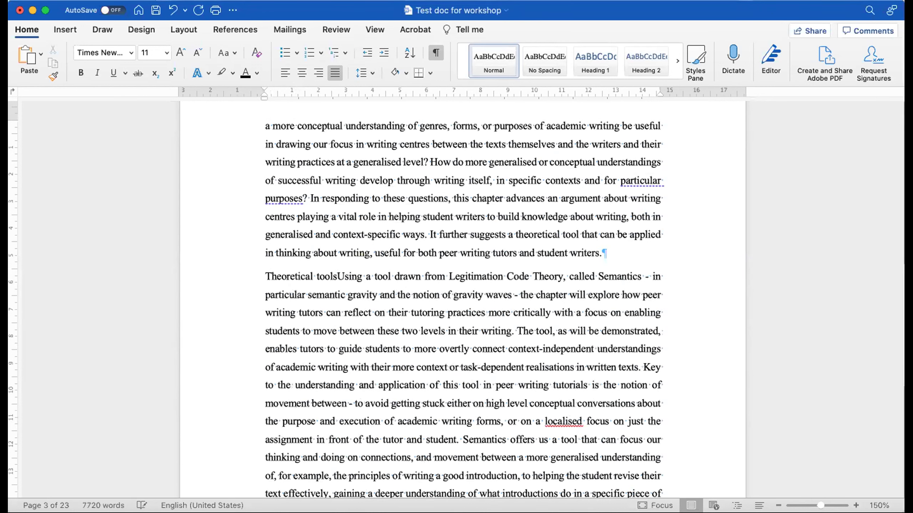
pyautogui.press('Return')
pyautogui.click(258, 270)
pyautogui.write('1.1.Theoretical tools')
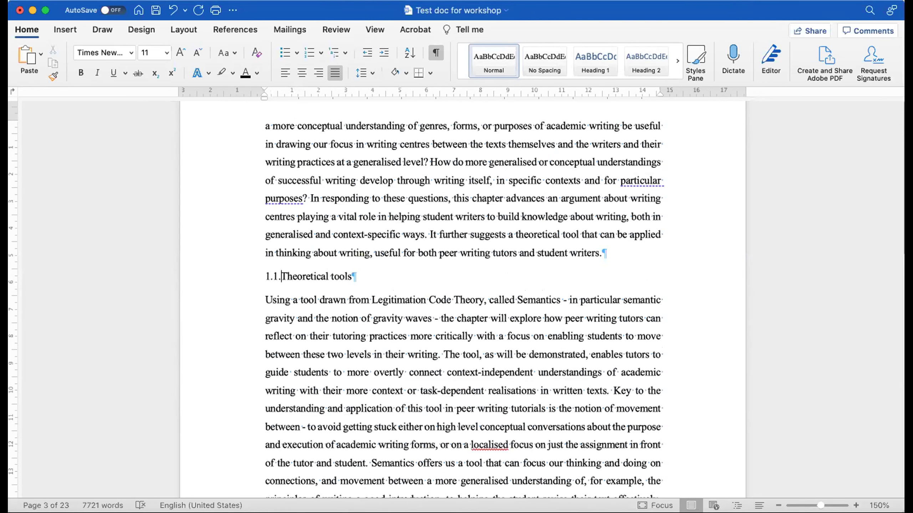
pyautogui.scroll(20, 265, 260)
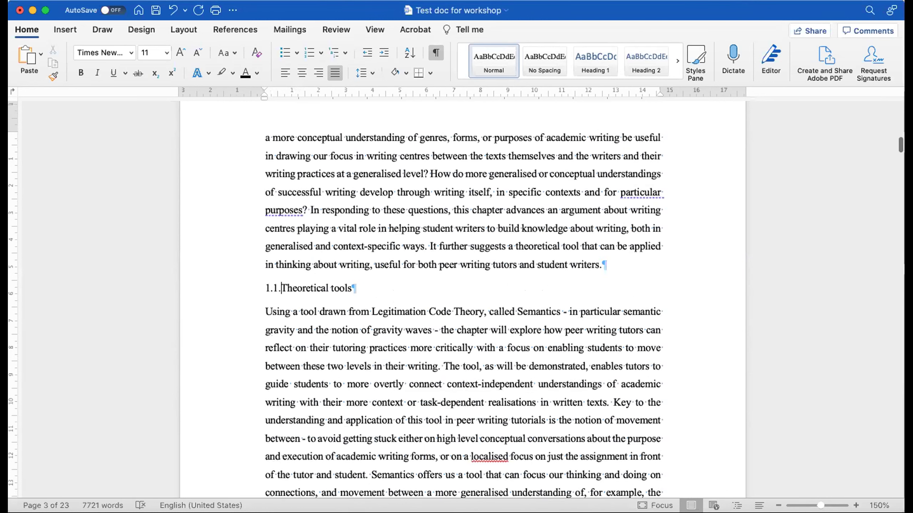
# Step: Type '1.' before the Introduction heading
pyautogui.click(265, 260)
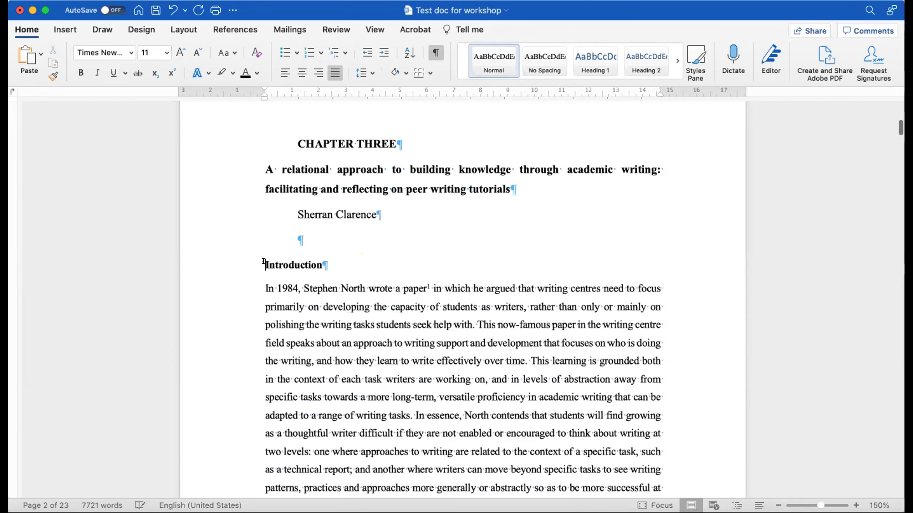
pyautogui.write('1.')
pyautogui.scroll(-20, 359, 257)
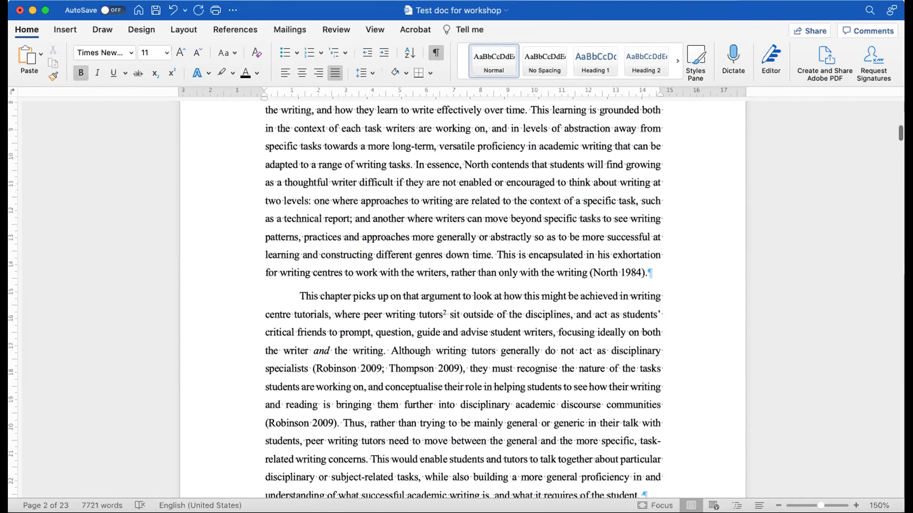
# Step: Make '1.1. Theoretical tools' bold italic and accept the spelling fix adding a space after 1.1
pyautogui.moveTo(359, 258); pyautogui.dragTo(247, 261)
pyautogui.press('super+b')
pyautogui.press('super+i')
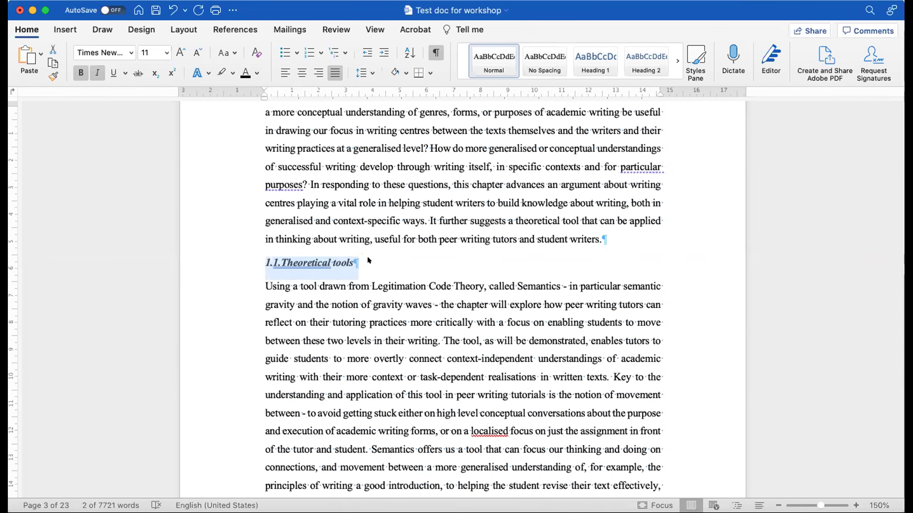
pyautogui.rightClick(279, 260)
pyautogui.click(302, 286)
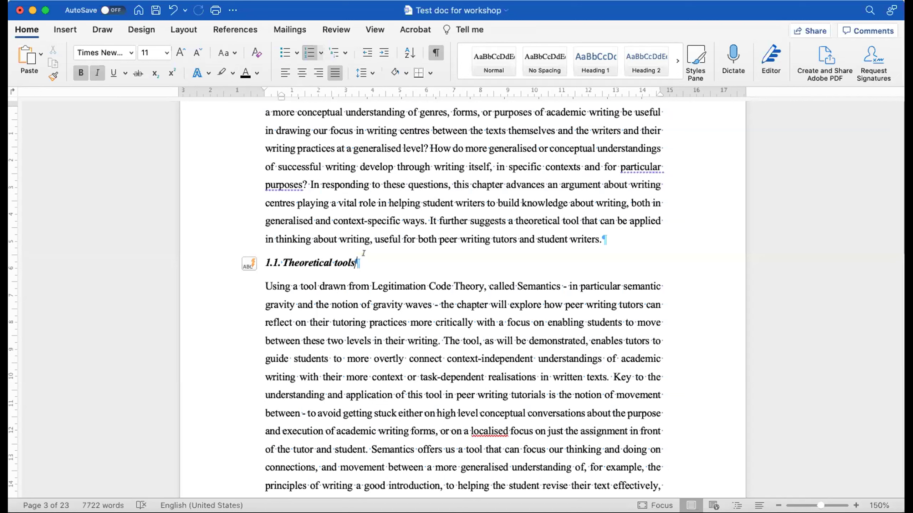
pyautogui.click(278, 254)
# Step: Remove the indent before CHAPTER THREE
pyautogui.scroll(20, 348, 341)
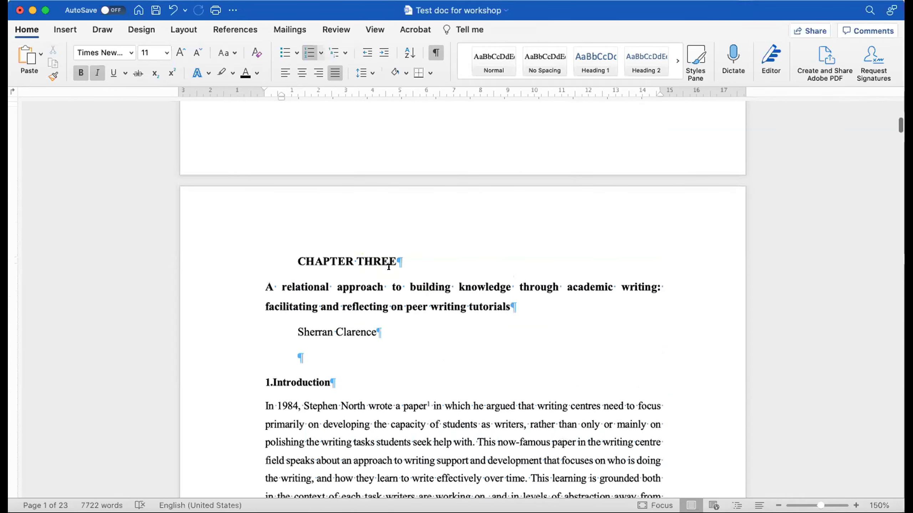
pyautogui.click(295, 262)
pyautogui.press('BackSpace')
# Step: Unindent the 'Developing a writing centre pedagogy' heading and number it '2.'
pyautogui.scroll(-20, 478, 436)
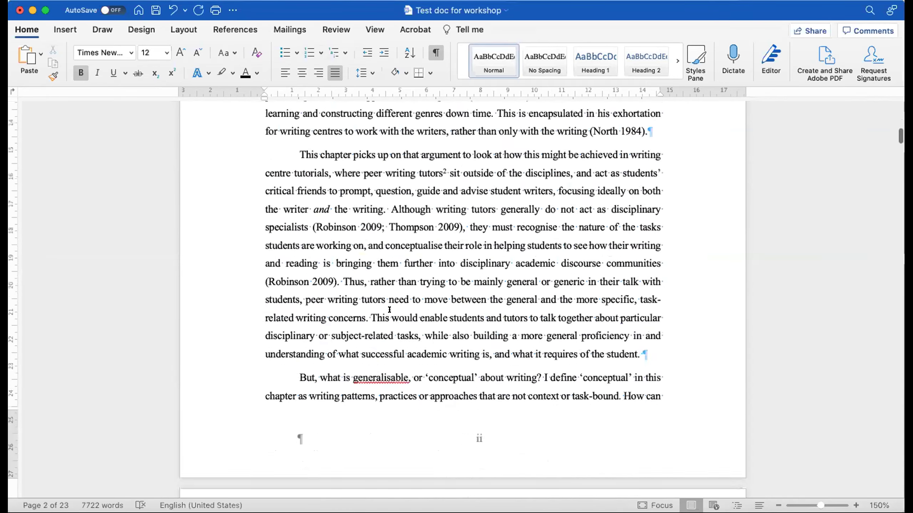
pyautogui.scroll(-20, 389, 310)
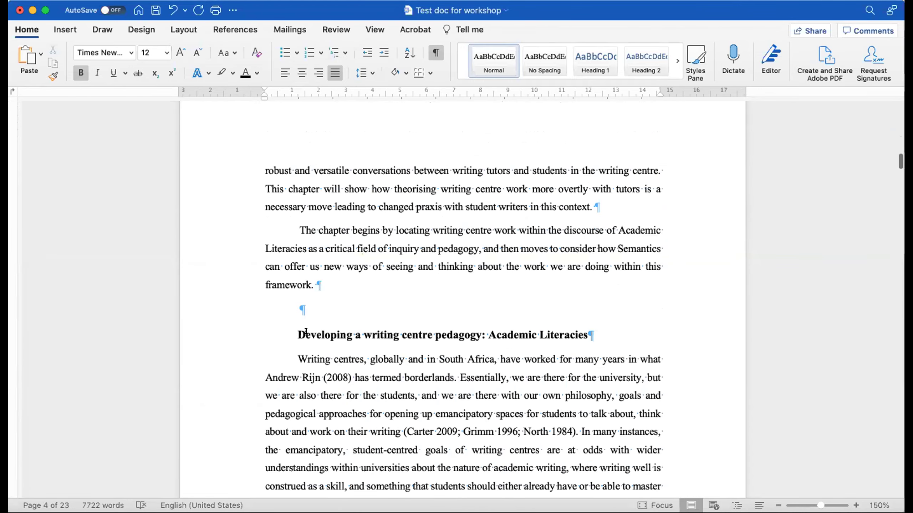
pyautogui.click(296, 330)
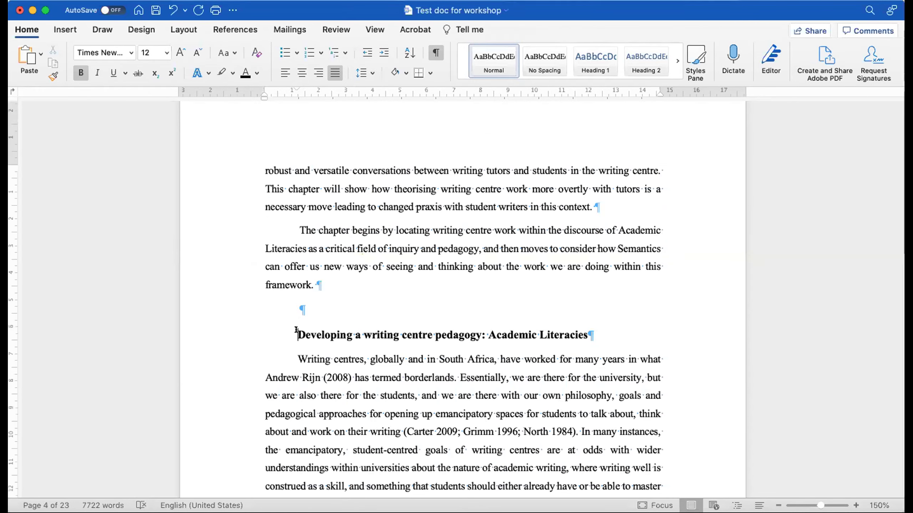
pyautogui.press('BackSpace')
pyautogui.write('2.')
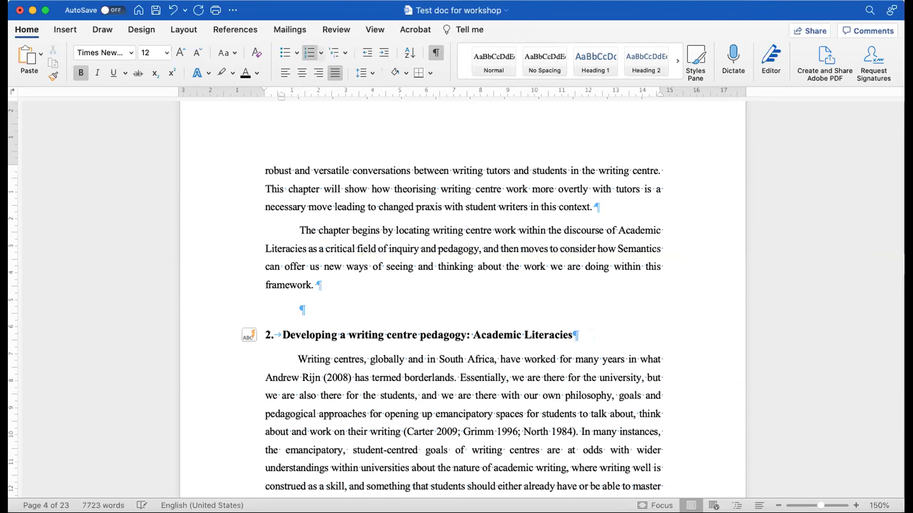
# Step: Remove the first-line indent from the paragraph below that heading
pyautogui.scroll(-3, 364, 332)
pyautogui.click(287, 309)
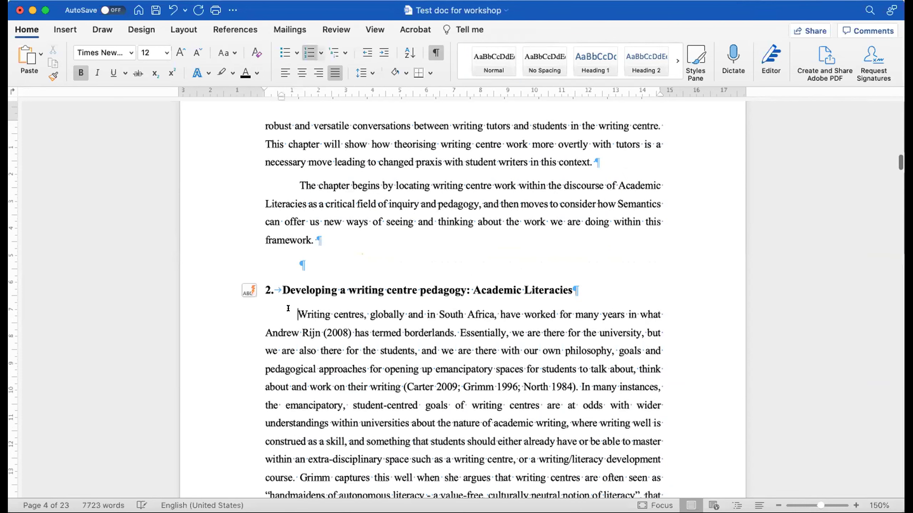
pyautogui.press('BackSpace')
pyautogui.scroll(-3, 288, 308)
pyautogui.scroll(-18, 288, 308)
# Step: Add a bold italic '2.1 Blah' heading line above the unindented 'The understanding' paragraph
pyautogui.click(294, 431)
pyautogui.press('BackSpace')
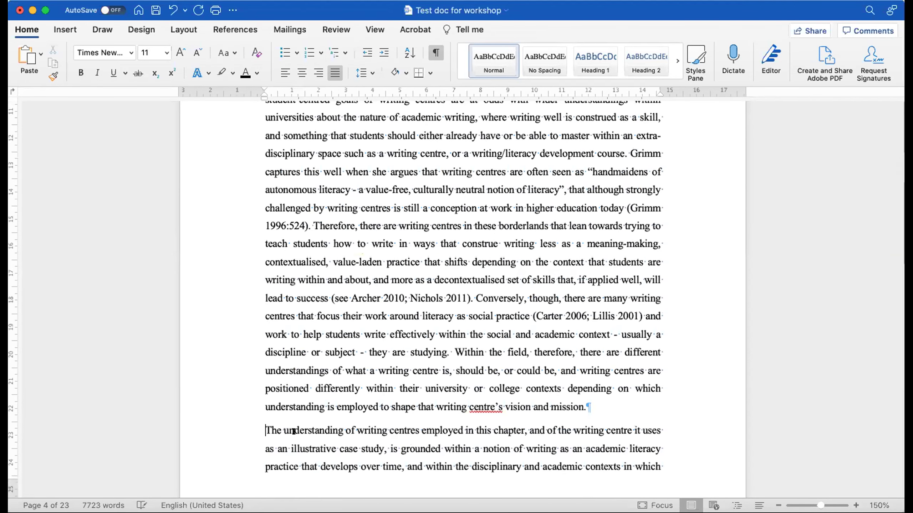
pyautogui.write('2.1 ')
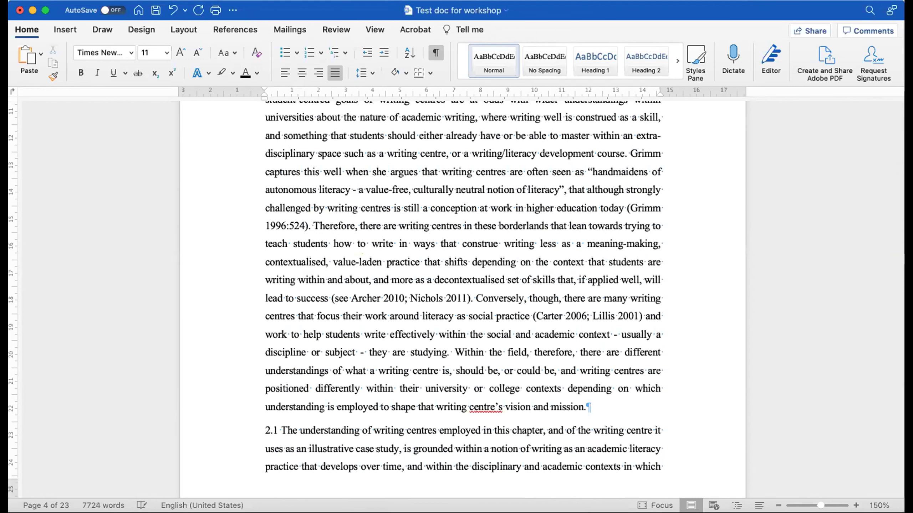
pyautogui.write('Blah')
pyautogui.press('Return')
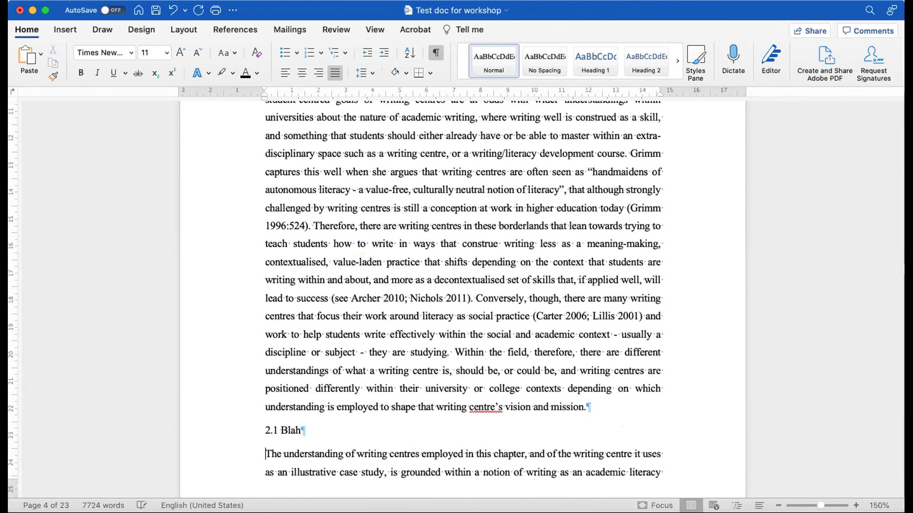
pyautogui.scroll(-1, 284, 439)
pyautogui.click(249, 410)
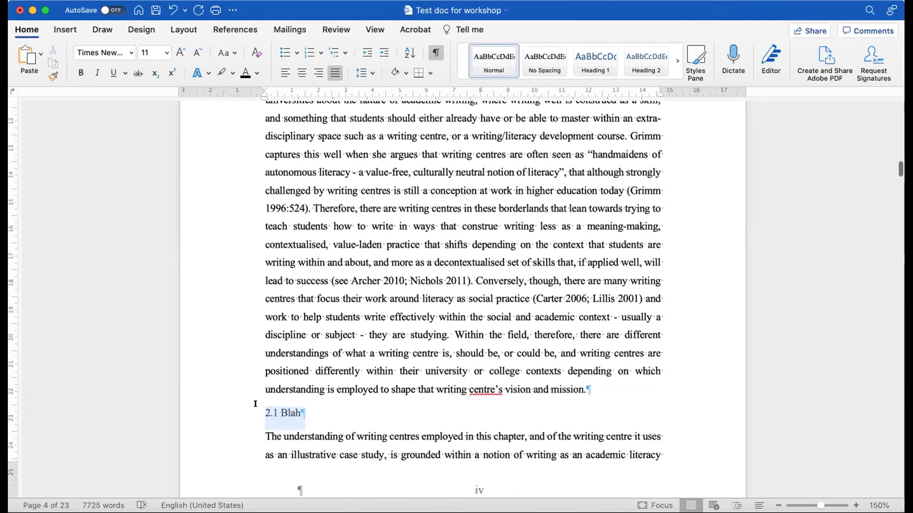
pyautogui.press('super+b')
pyautogui.scroll(10, 336, 393)
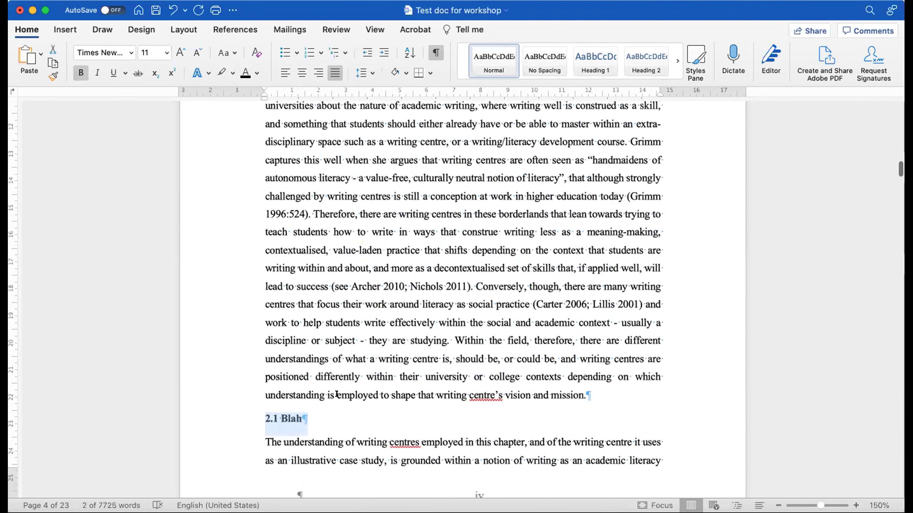
pyautogui.scroll(-5, 336, 394)
pyautogui.scroll(-2, 336, 394)
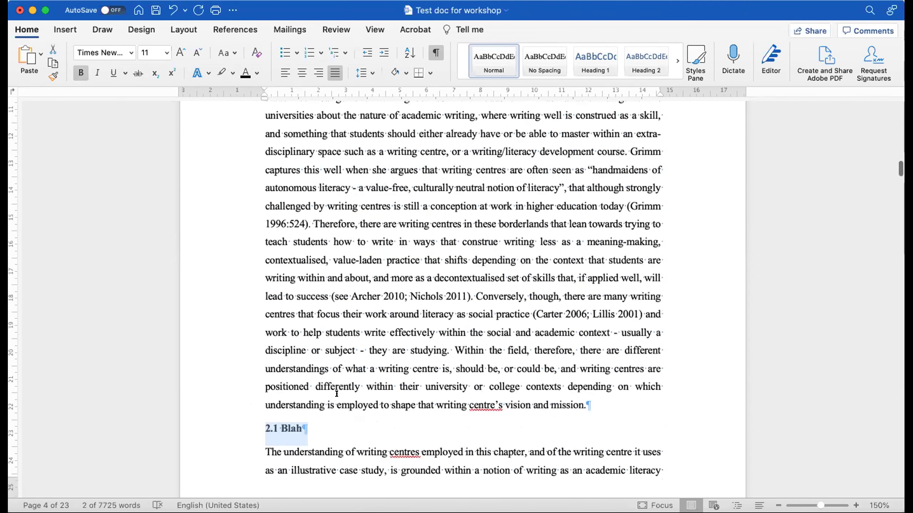
pyautogui.press('super+i')
pyautogui.scroll(-15, 397, 405)
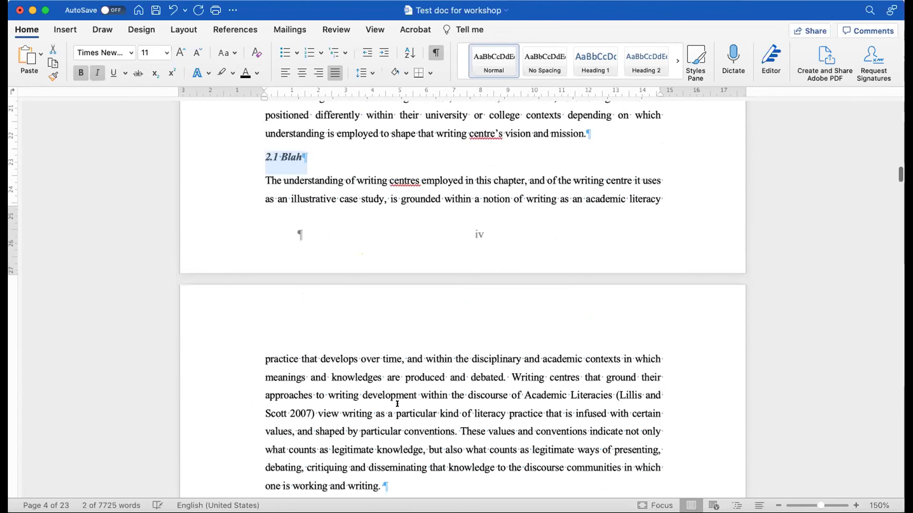
# Step: Put '2.1.1 Blah blah' on its own line above the unindented 'Understanding' paragraph
pyautogui.click(288, 249)
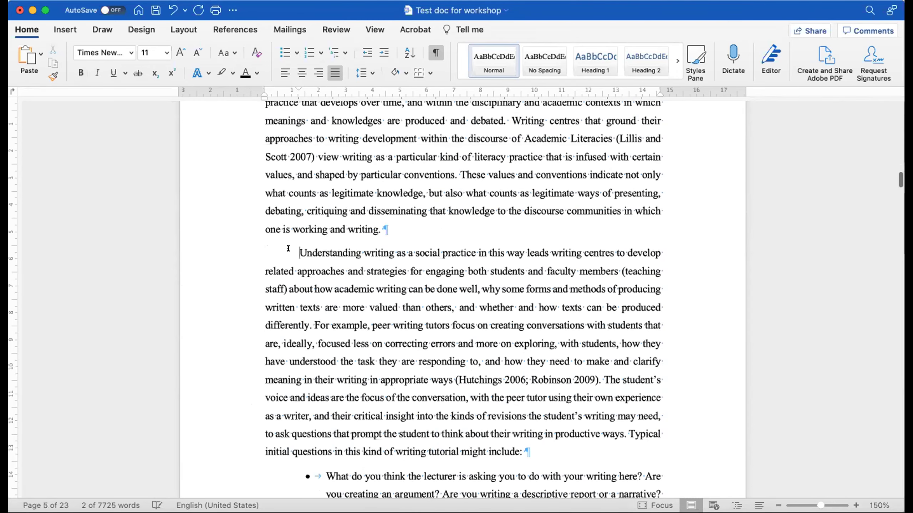
pyautogui.press('BackSpace')
pyautogui.write('2.')
pyautogui.write('1.1 Bl')
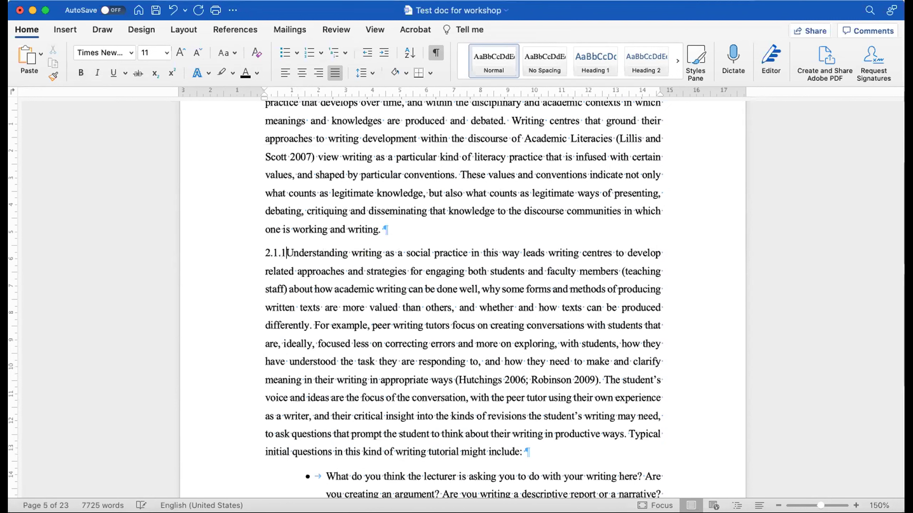
pyautogui.write('ah blah')
pyautogui.press('Return')
# Step: Italicise the '2.1.1 Blah blah' heading
pyautogui.click(233, 249)
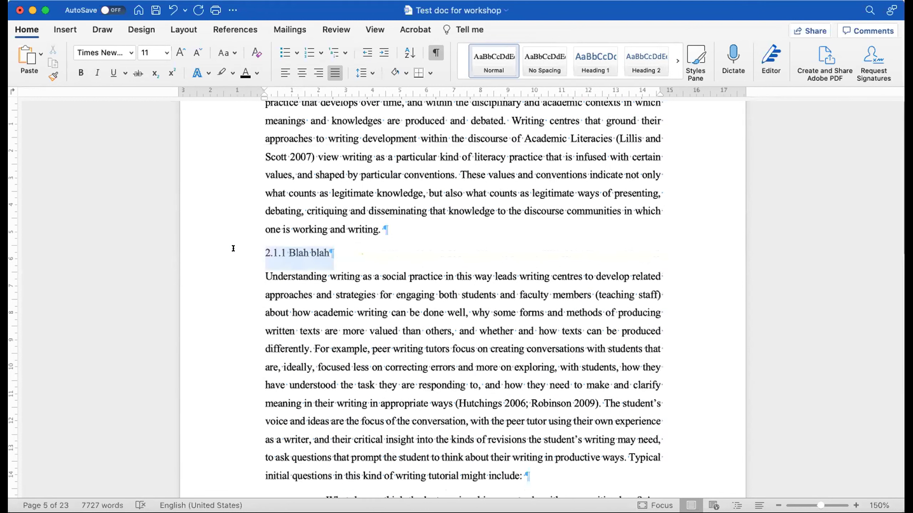
pyautogui.press('super+i')
pyautogui.scroll(-10, 338, 279)
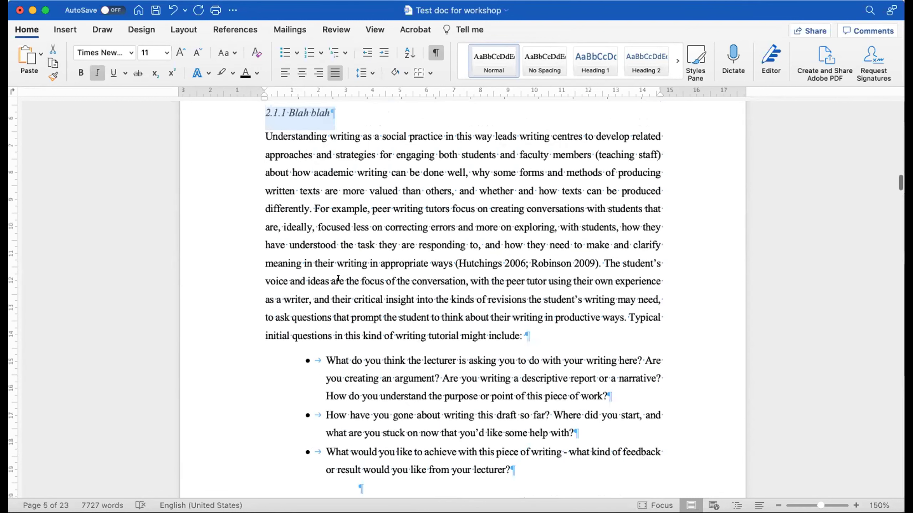
# Step: Add an underlined '2.1.1.1 Meh' heading above the unindented 'It would be impossible' paragraph
pyautogui.click(288, 241)
pyautogui.press('BackSpace')
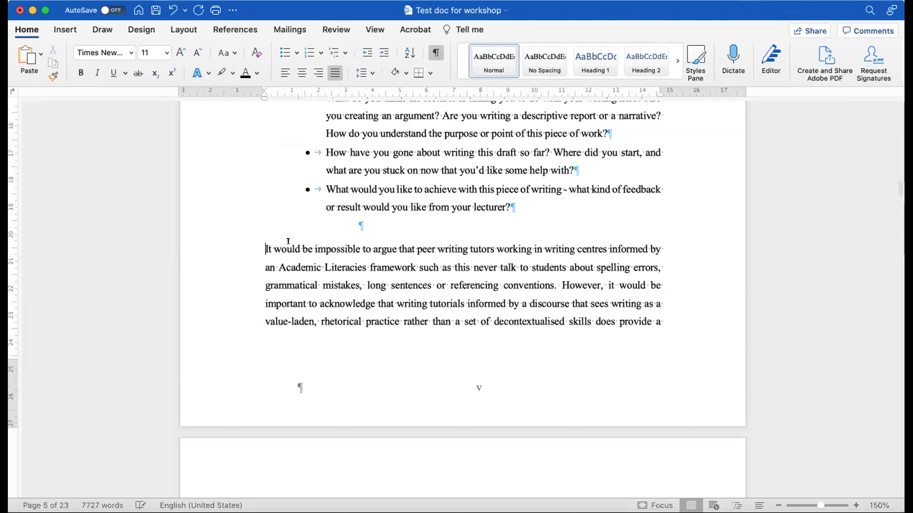
pyautogui.write('2.1')
pyautogui.write('.1.1 ')
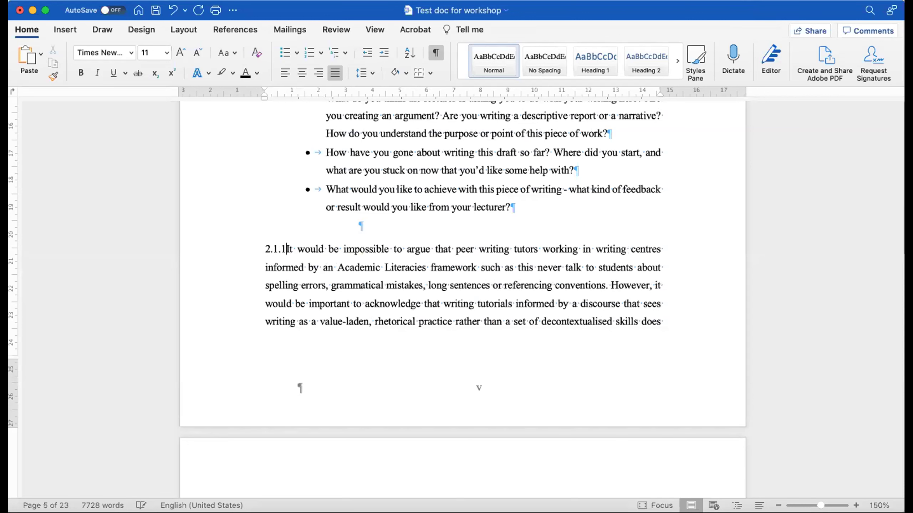
pyautogui.write('Meh')
pyautogui.press('Return')
pyautogui.click(243, 248)
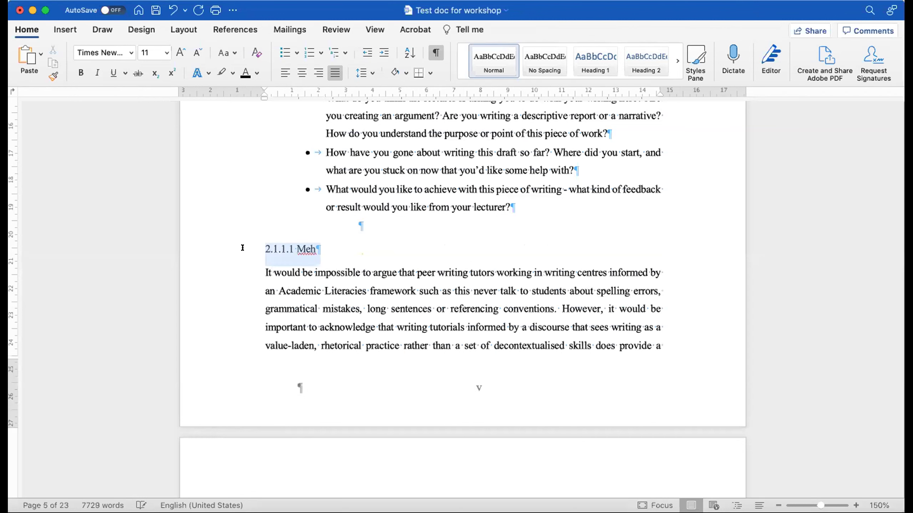
pyautogui.press('super+u')
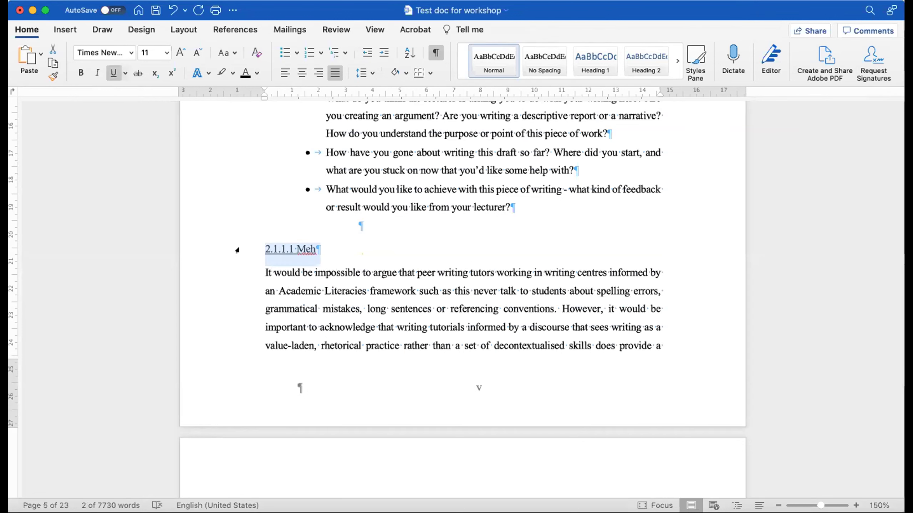
pyautogui.scroll(20, 388, 301)
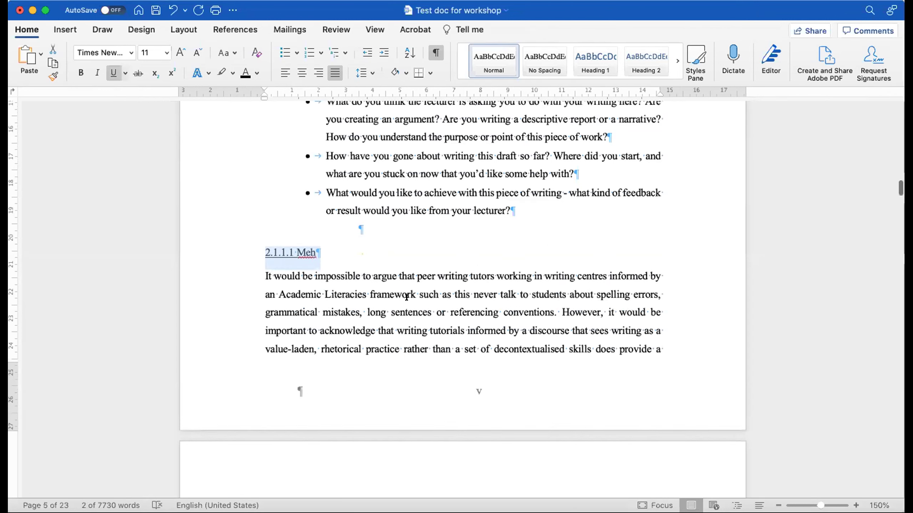
pyautogui.scroll(20, 406, 298)
pyautogui.scroll(-8, 407, 298)
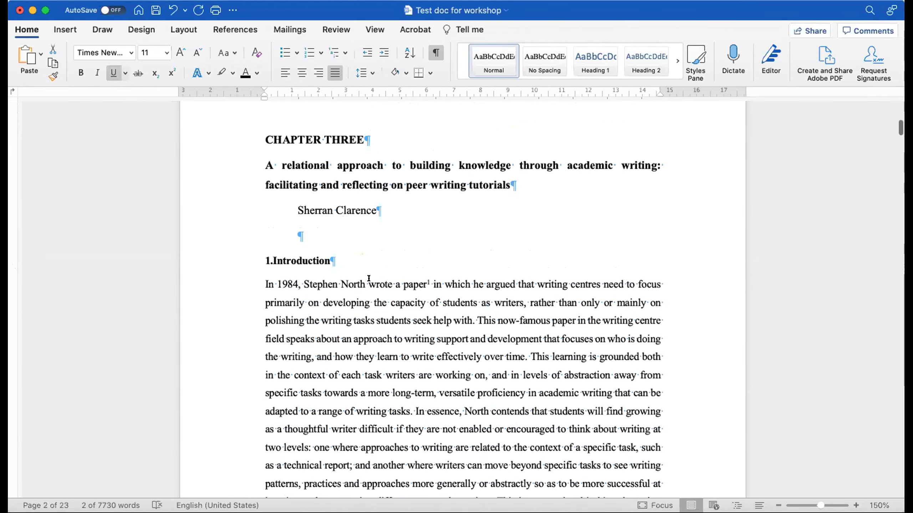
pyautogui.tripleClick(345, 257)
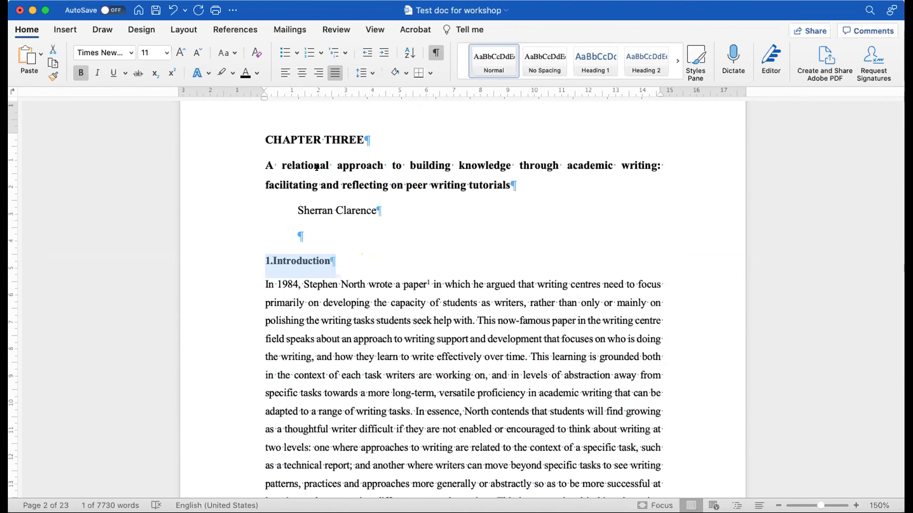
pyautogui.scroll(-20, 501, 229)
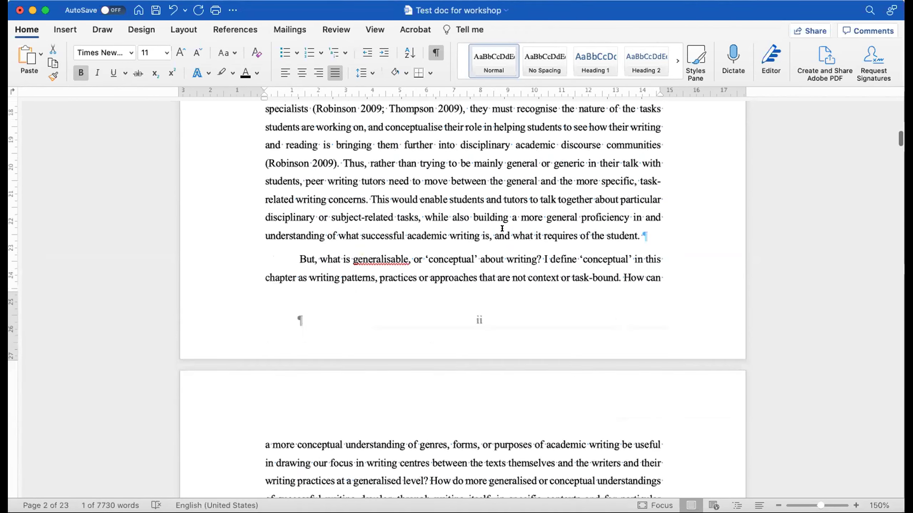
pyautogui.scroll(-5, 502, 229)
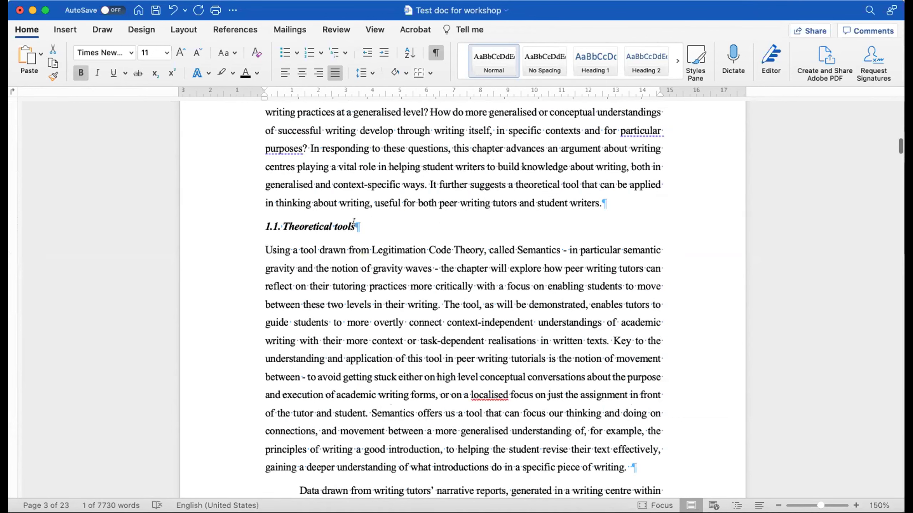
pyautogui.moveTo(352, 221); pyautogui.dragTo(253, 226)
pyautogui.scroll(-5, 256, 226)
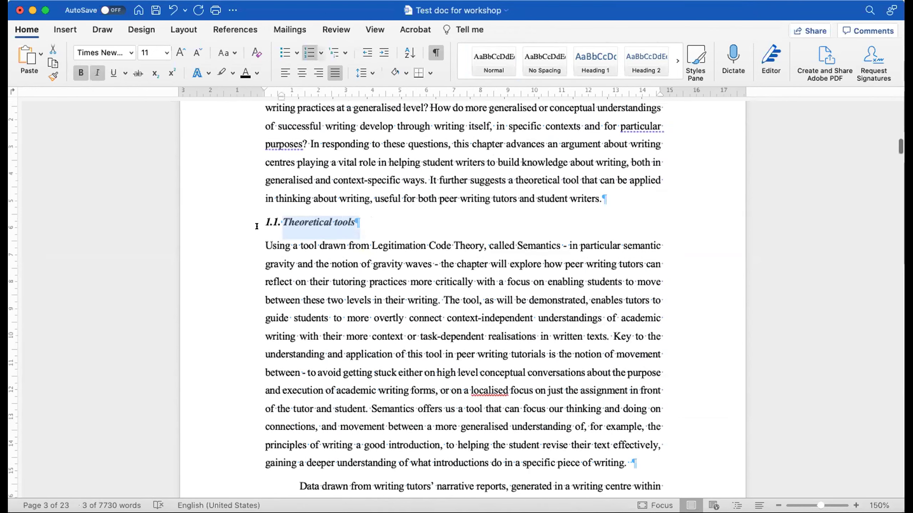
pyautogui.scroll(-12, 256, 226)
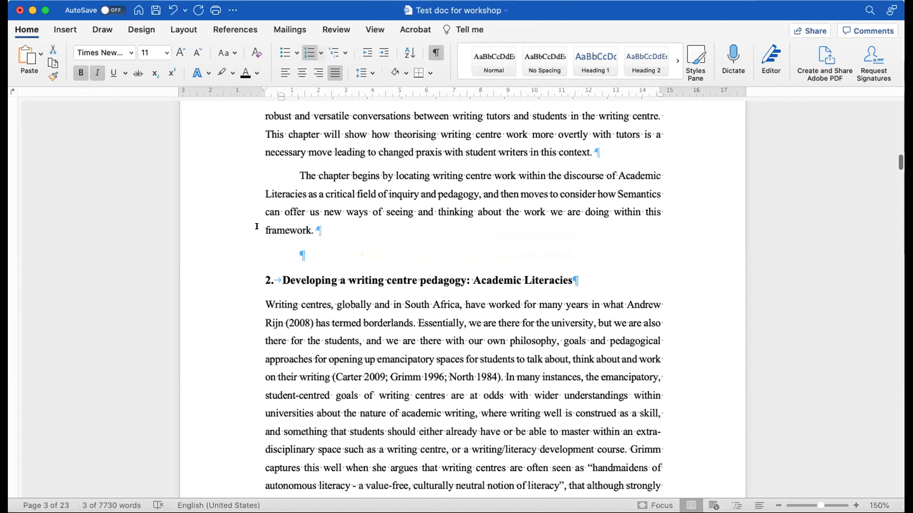
pyautogui.scroll(7, 257, 226)
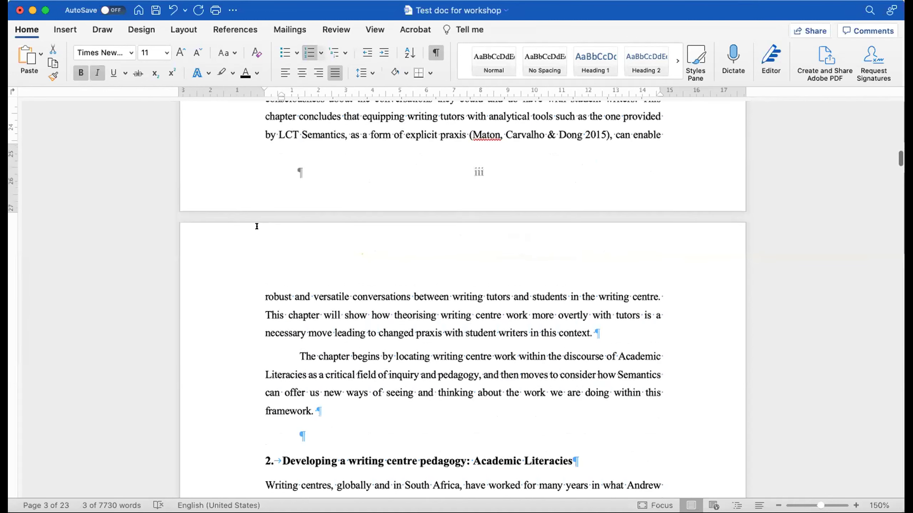
pyautogui.scroll(5, 257, 226)
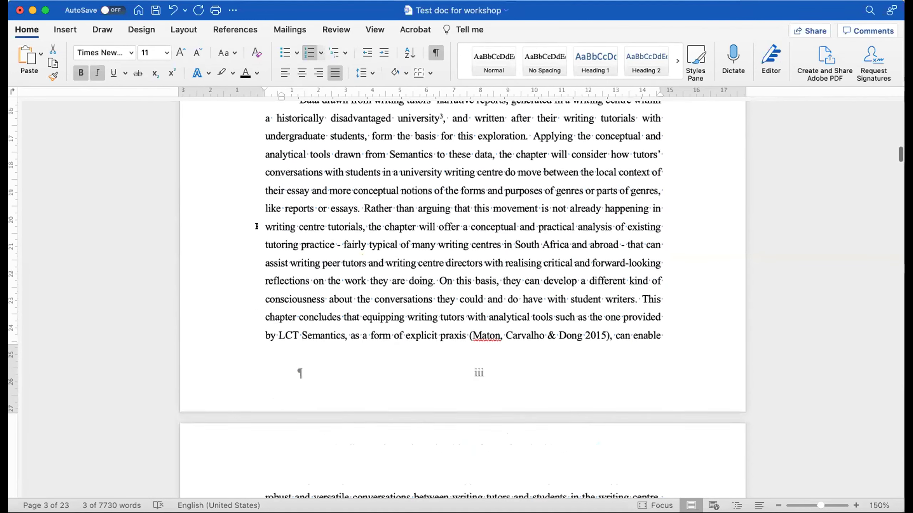
pyautogui.scroll(1, 257, 226)
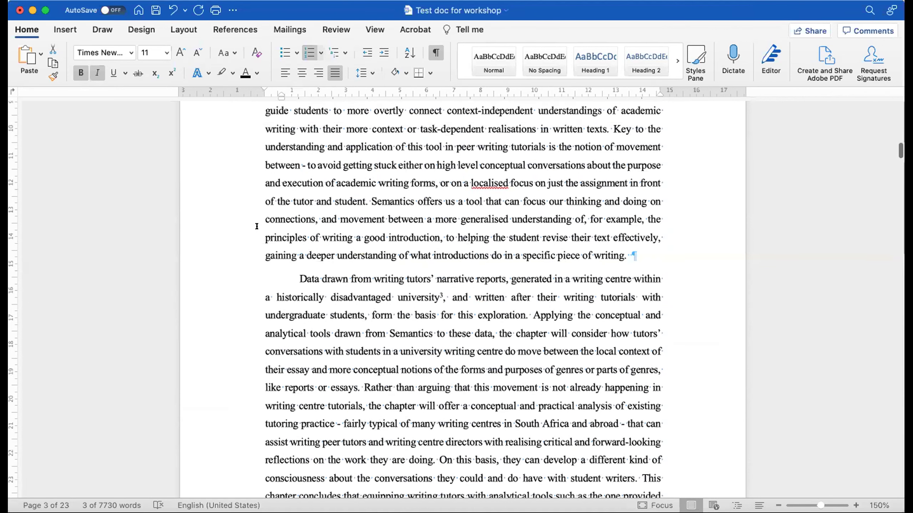
pyautogui.scroll(1, 257, 226)
pyautogui.scroll(10, 257, 226)
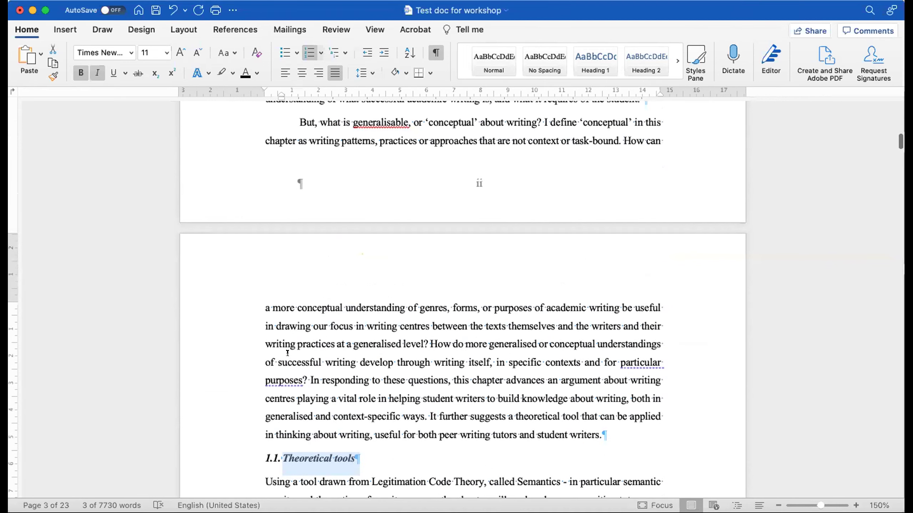
pyautogui.scroll(20, 287, 353)
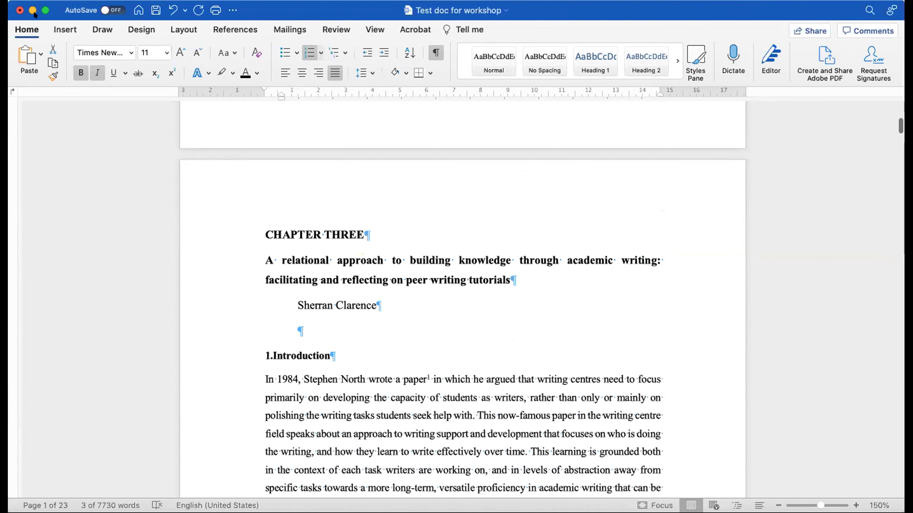
pyautogui.click(20, 29)
pyautogui.click(17, 28)
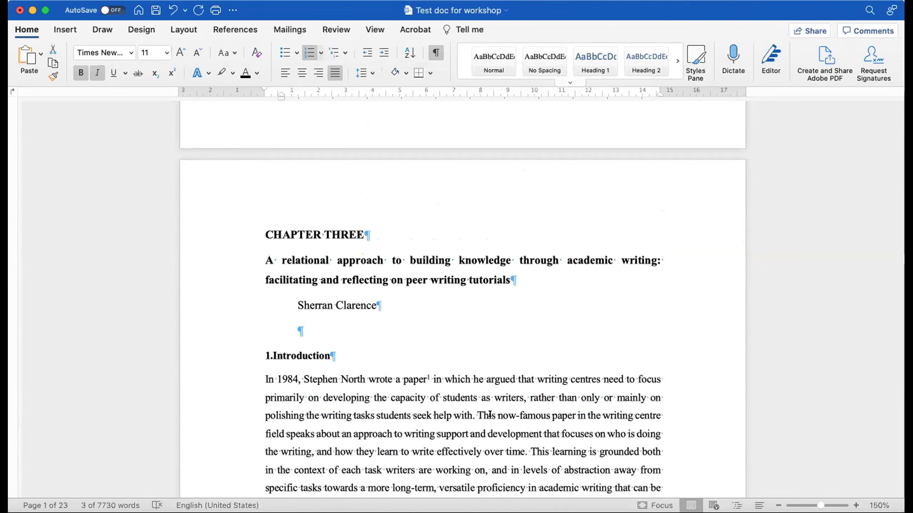
pyautogui.click(377, 434)
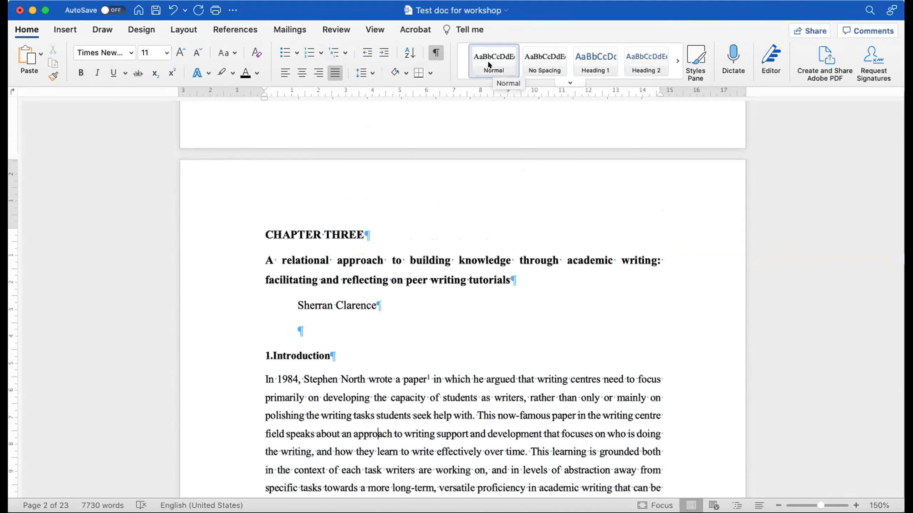
# Step: Open Modify Style for Normal, keep the font colour Automatic, and tick Add to template
pyautogui.rightClick(488, 64)
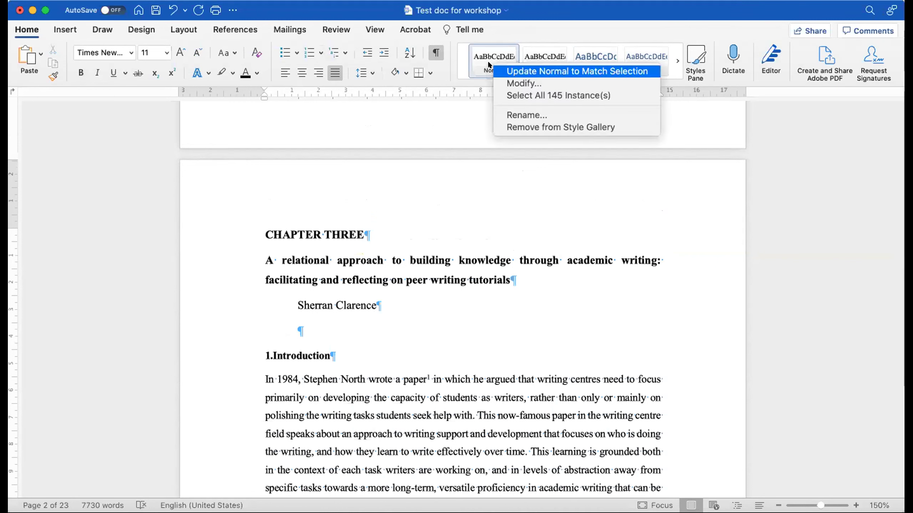
pyautogui.click(508, 84)
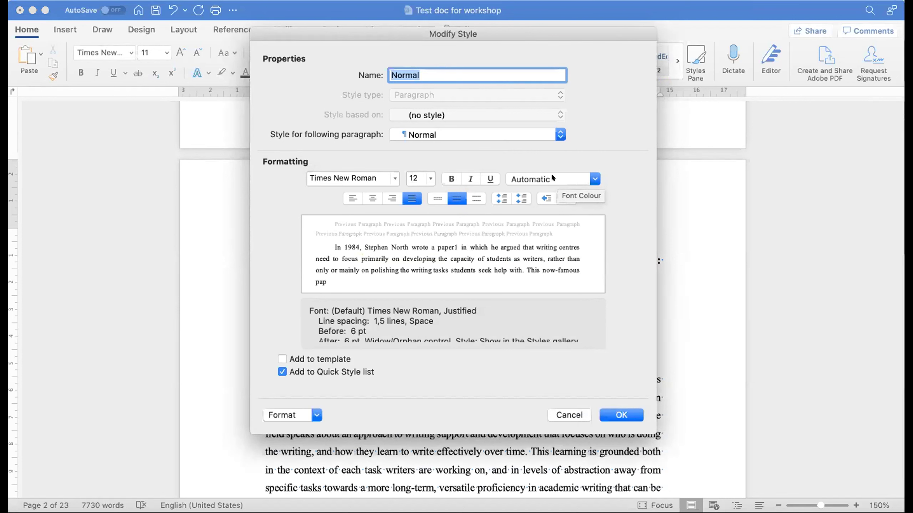
pyautogui.click(594, 178)
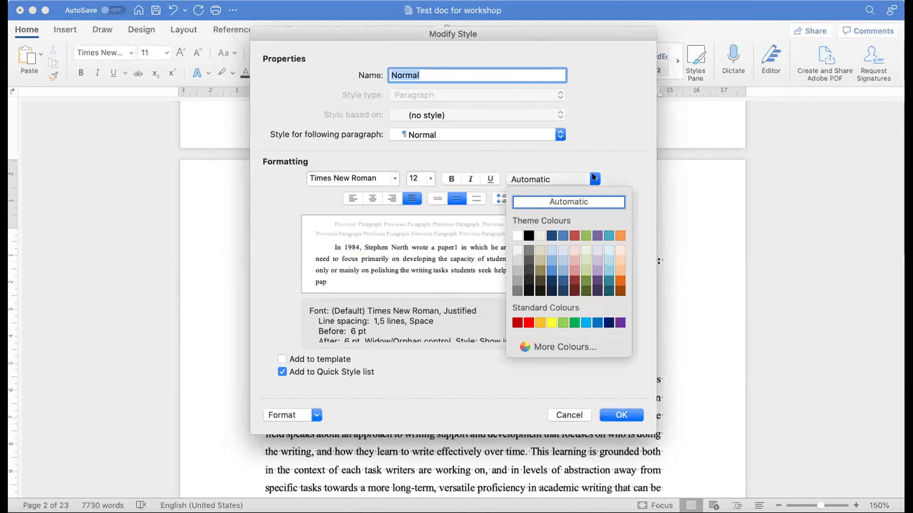
pyautogui.click(582, 199)
pyautogui.scroll(-2, 397, 318)
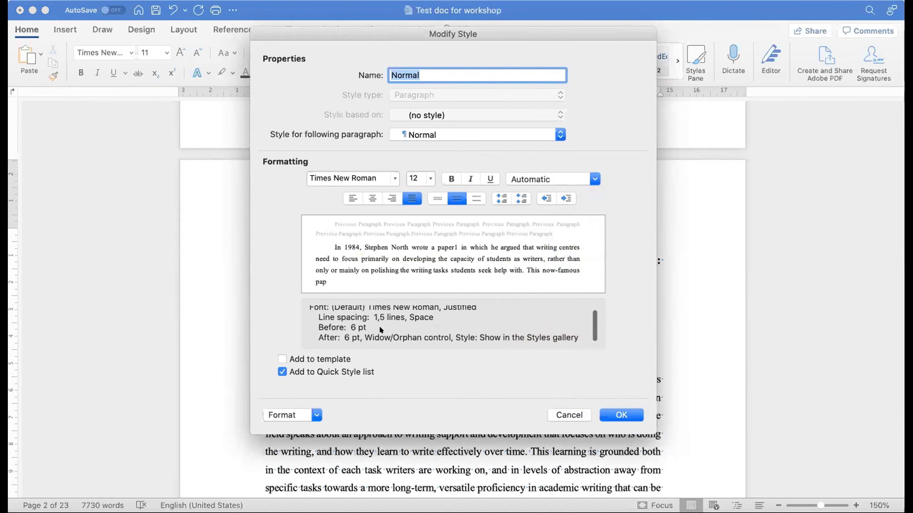
pyautogui.scroll(1, 426, 338)
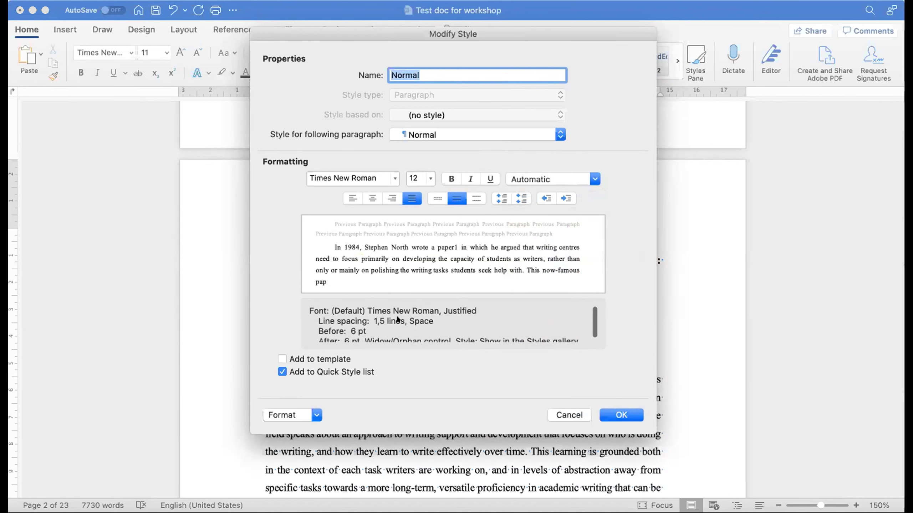
pyautogui.scroll(-1, 476, 306)
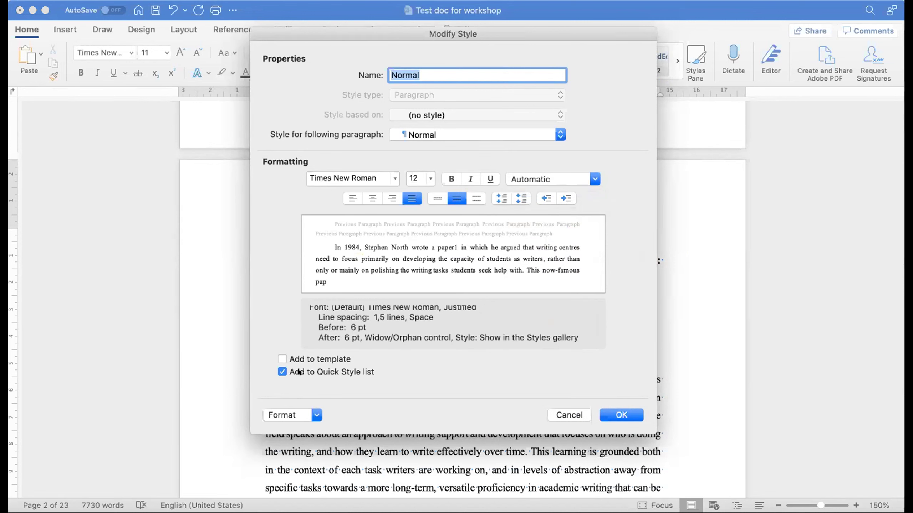
pyautogui.click(281, 358)
# Step: Review Normal's paragraph indents and spacing, confirm them, and save the Normal style
pyautogui.click(316, 414)
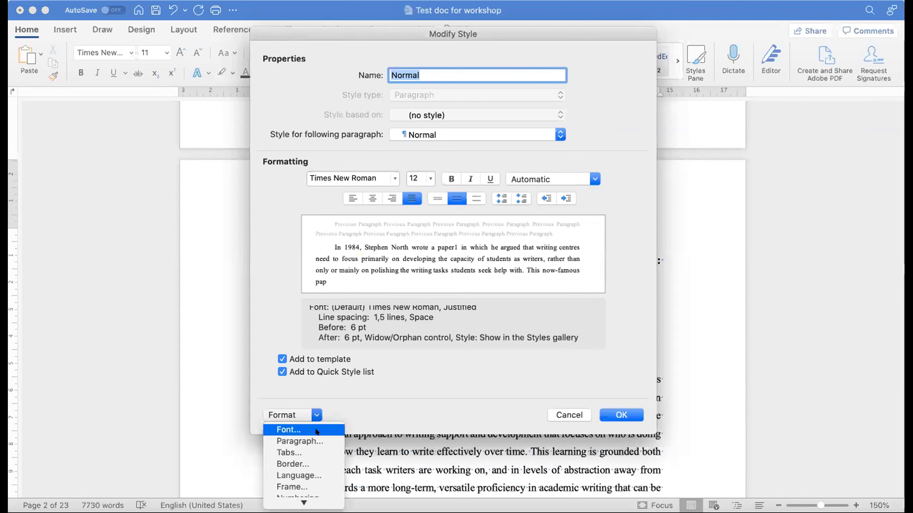
pyautogui.scroll(-1, 315, 465)
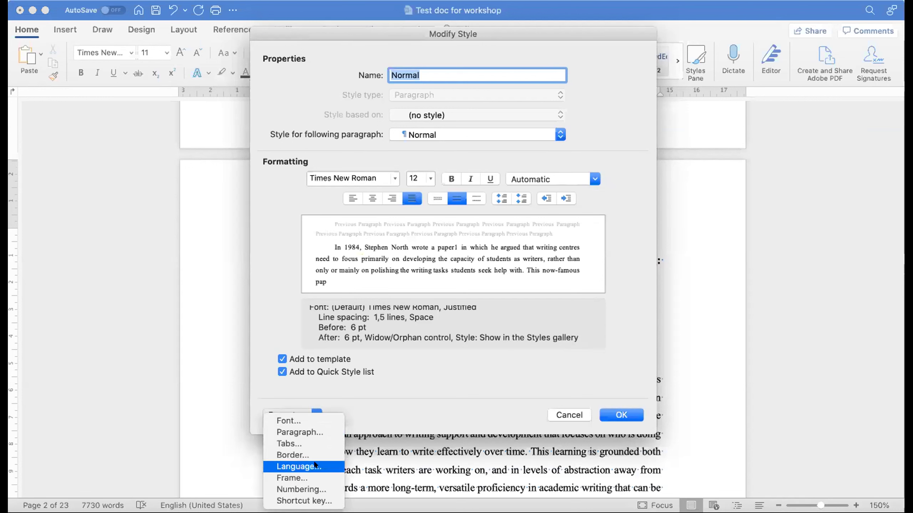
pyautogui.click(302, 432)
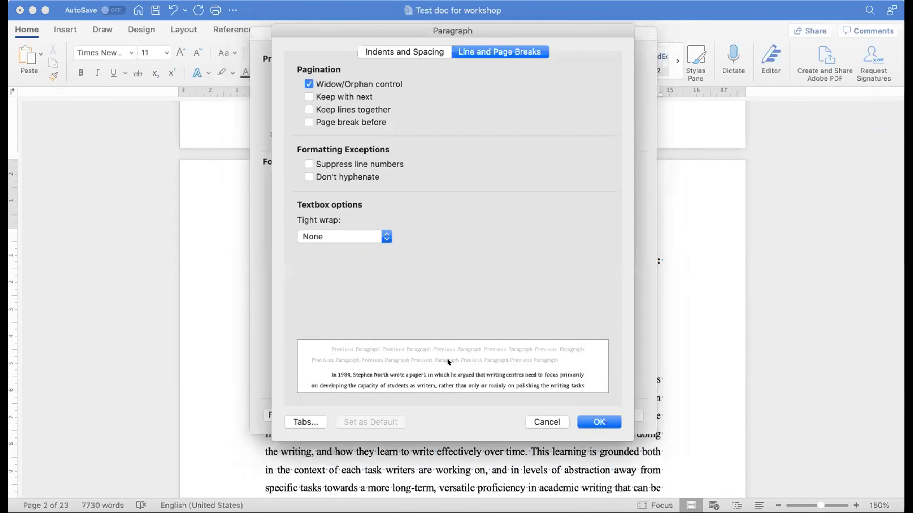
pyautogui.click(401, 52)
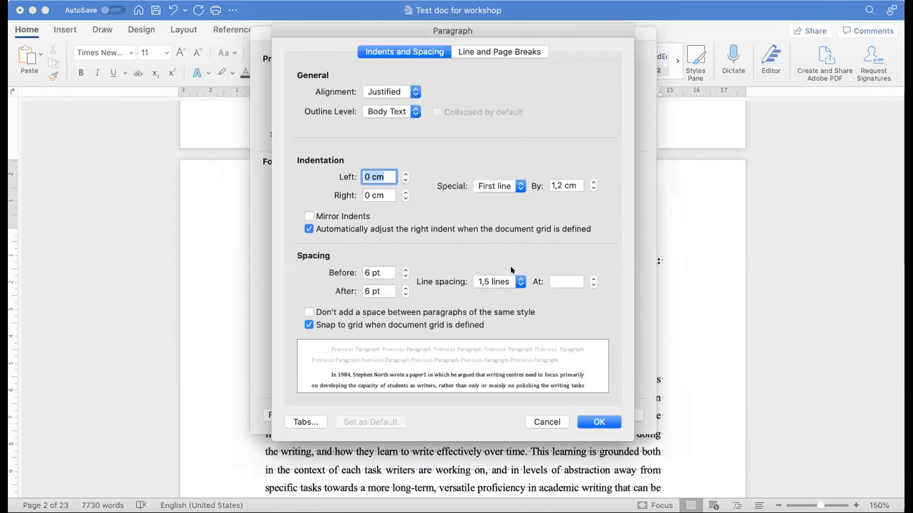
pyautogui.click(591, 422)
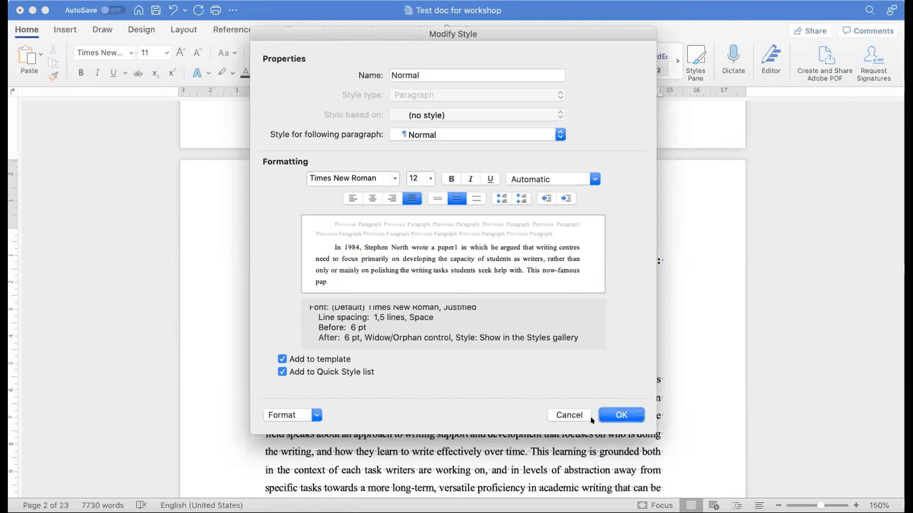
pyautogui.click(620, 415)
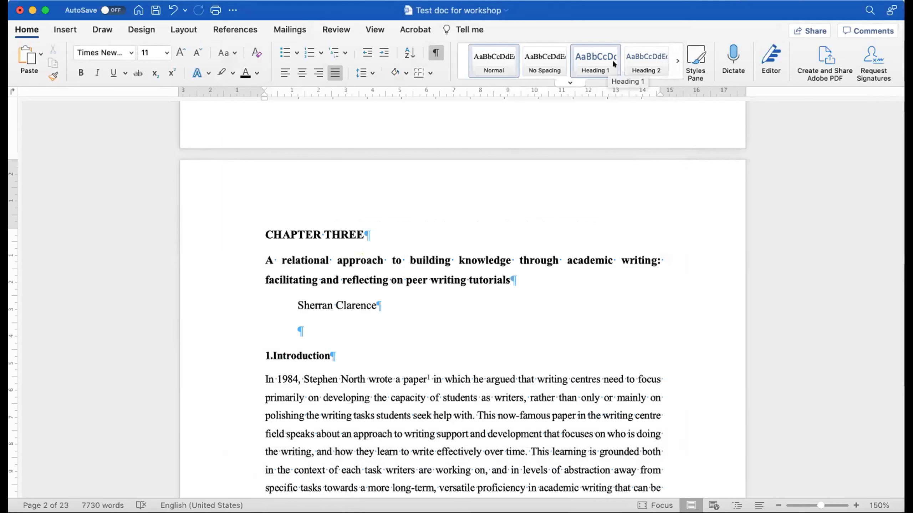
pyautogui.click(569, 77)
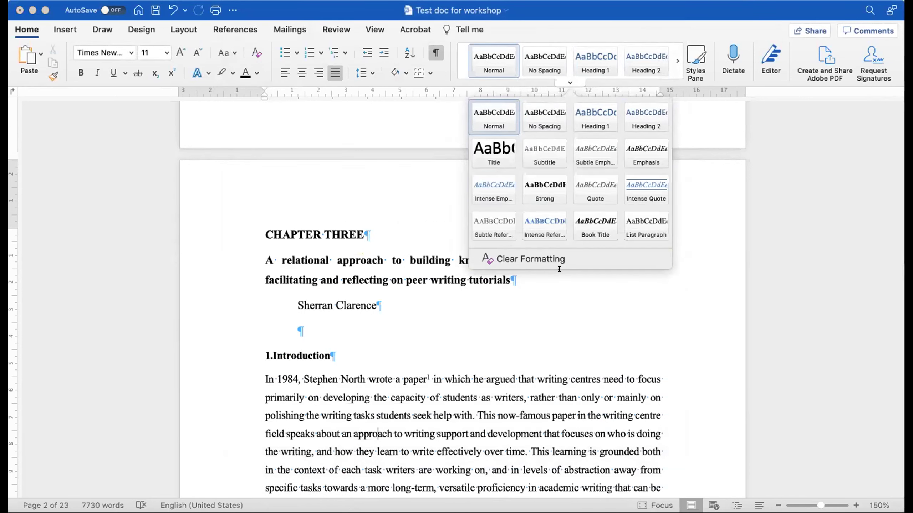
pyautogui.click(580, 302)
pyautogui.moveTo(517, 284); pyautogui.dragTo(253, 226)
pyautogui.click(583, 334)
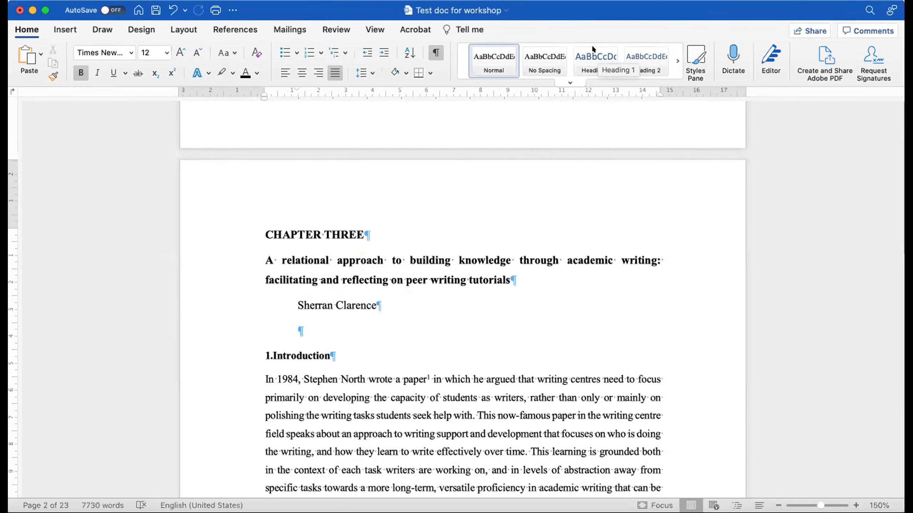
# Step: Start modifying Heading 1 and rename it to 'Chapter heading'
pyautogui.rightClick(592, 44)
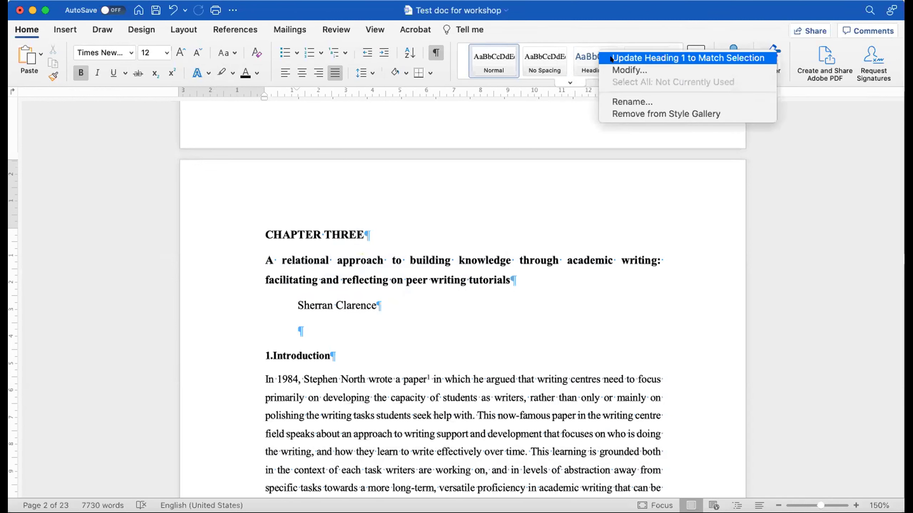
pyautogui.click(610, 69)
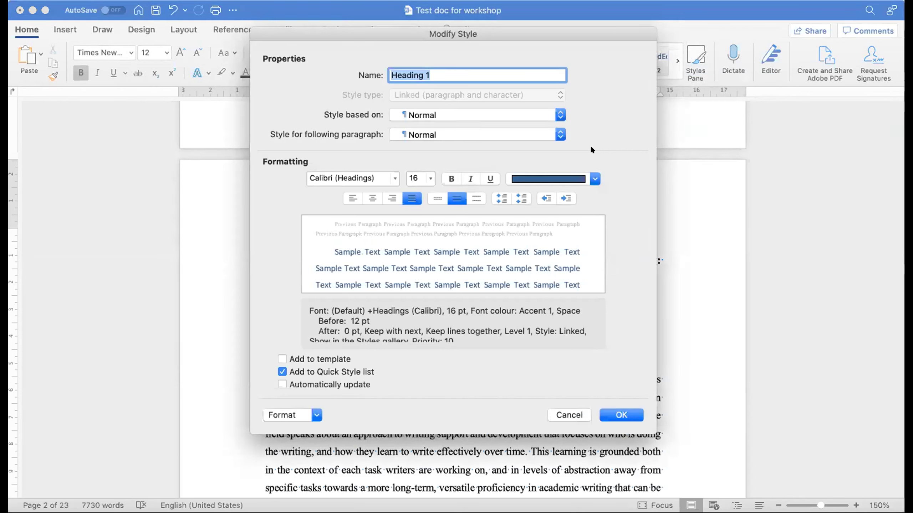
pyautogui.click(448, 69)
pyautogui.moveTo(449, 68); pyautogui.dragTo(358, 75)
pyautogui.write('Chapter heading')
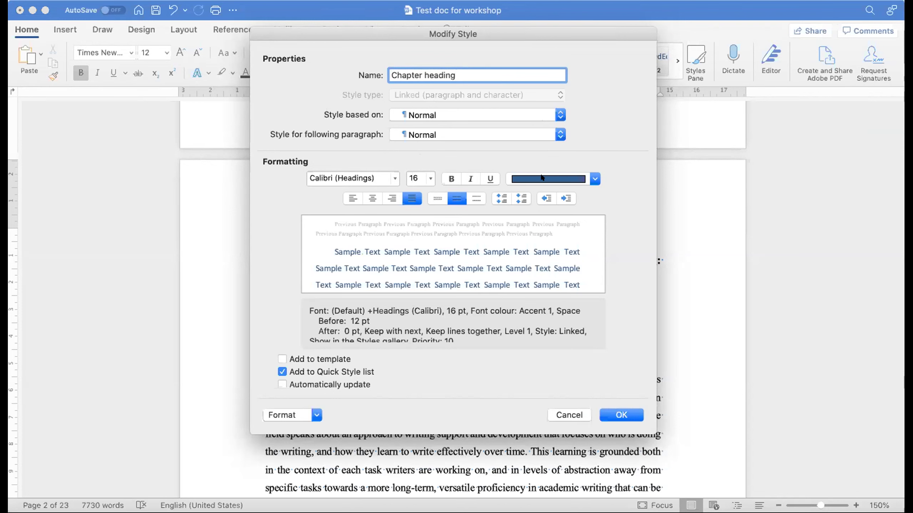
# Step: Set the Chapter heading font to Times New Roman 14 pt bold in Automatic colour
pyautogui.click(388, 176)
pyautogui.click(377, 281)
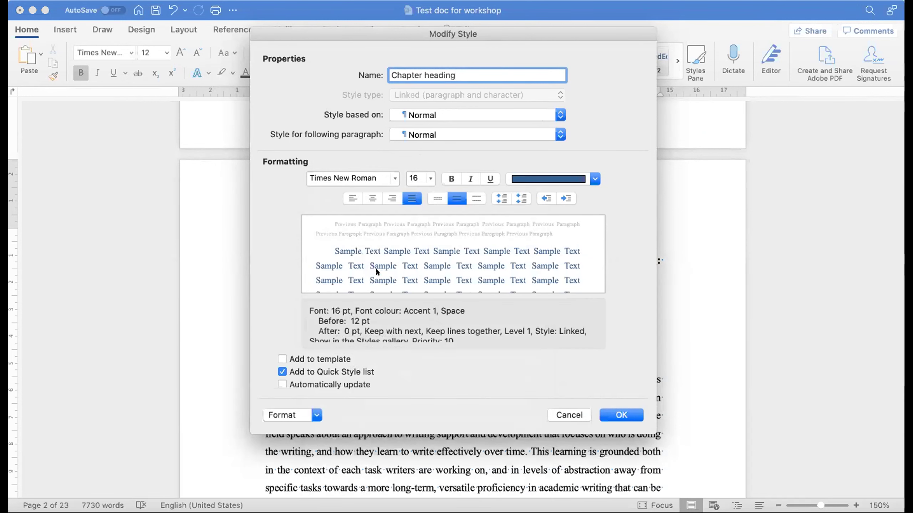
pyautogui.click(426, 178)
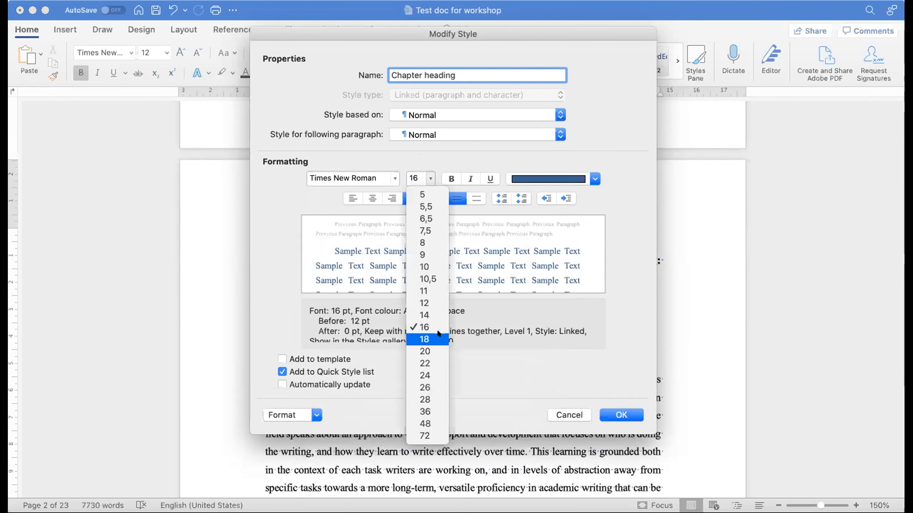
pyautogui.click(428, 312)
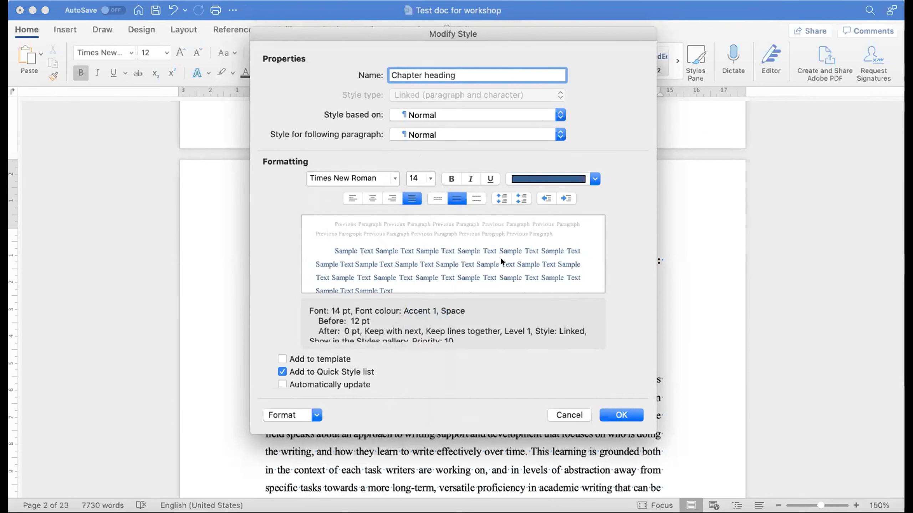
pyautogui.click(452, 179)
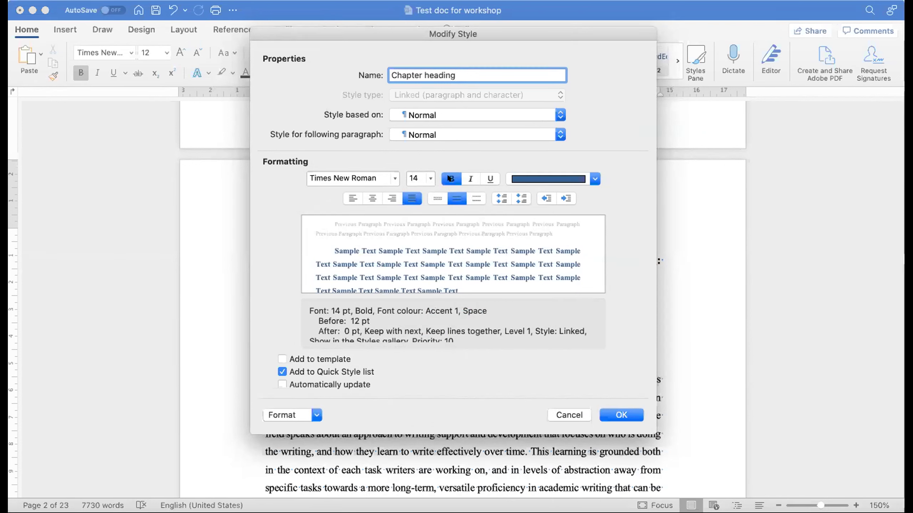
pyautogui.click(573, 179)
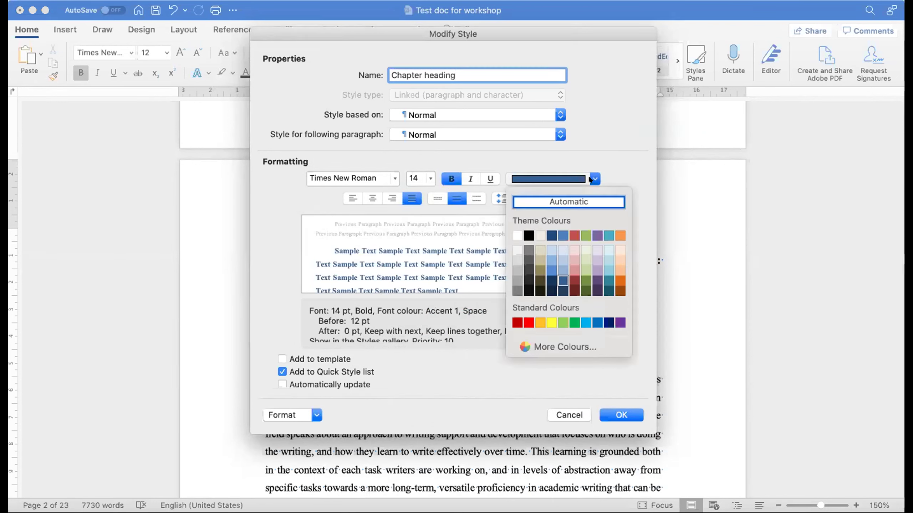
pyautogui.click(577, 204)
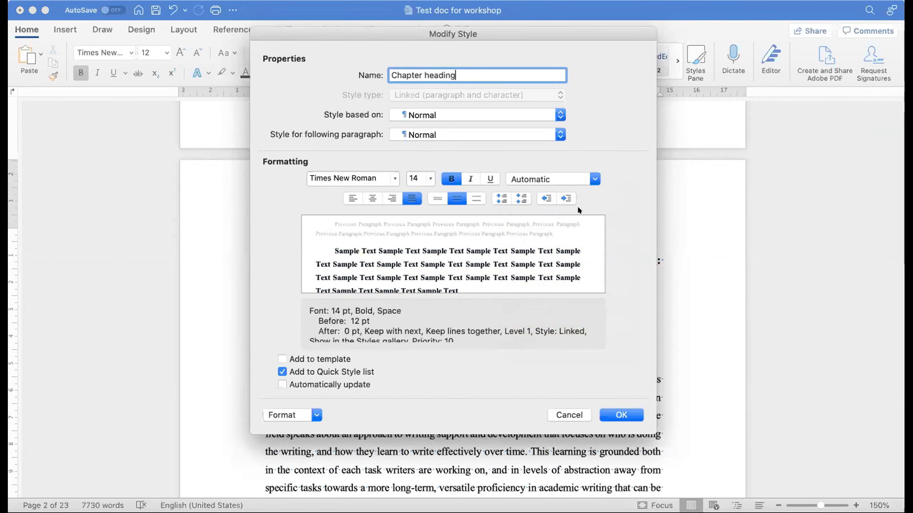
pyautogui.scroll(-3, 460, 326)
pyautogui.scroll(3, 458, 327)
pyautogui.scroll(-2, 458, 328)
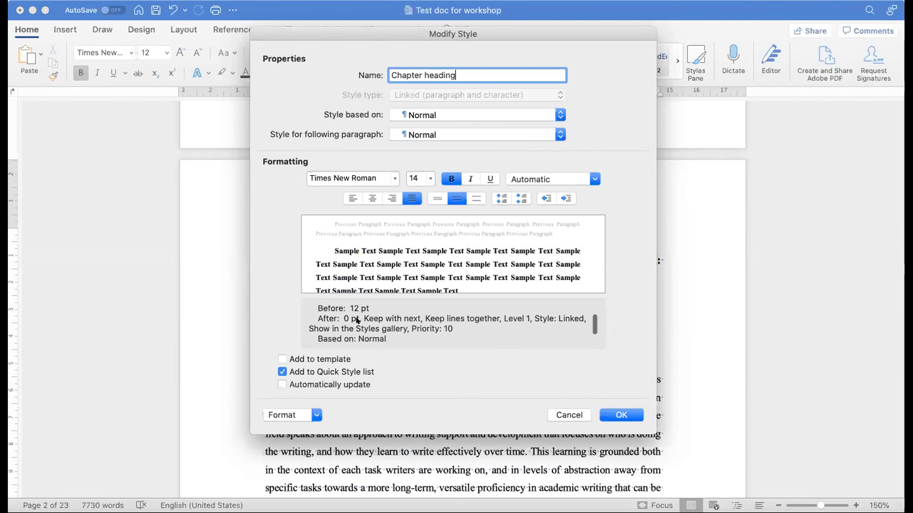
pyautogui.scroll(1, 350, 317)
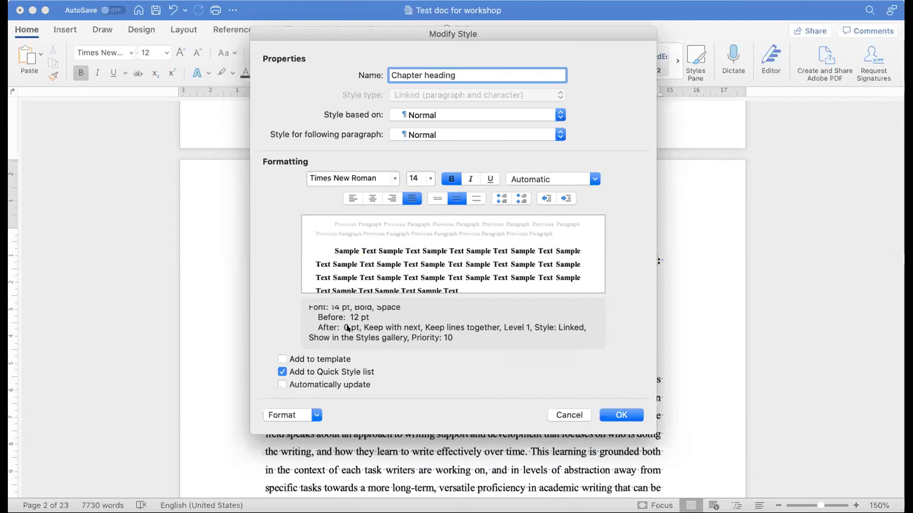
# Step: Give Chapter heading 12 pt after, no first-line indent, no same-style spacing, and save it
pyautogui.click(308, 412)
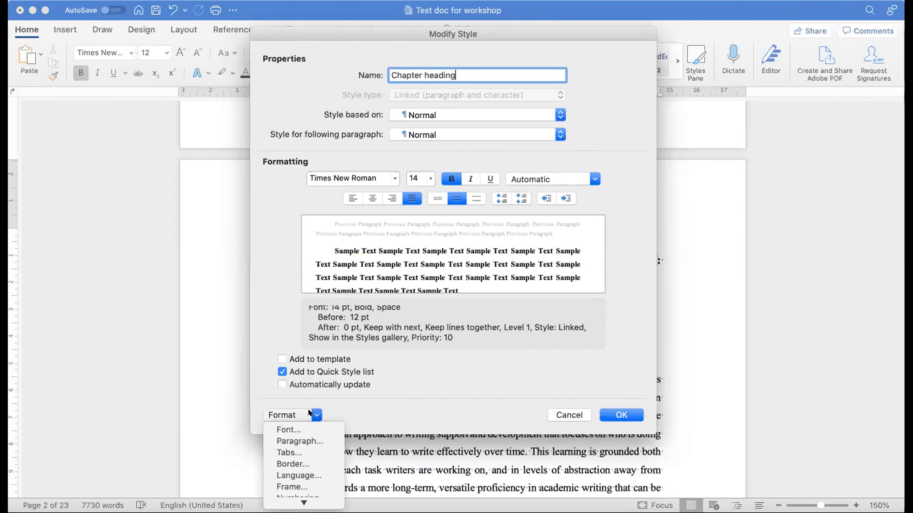
pyautogui.click(297, 441)
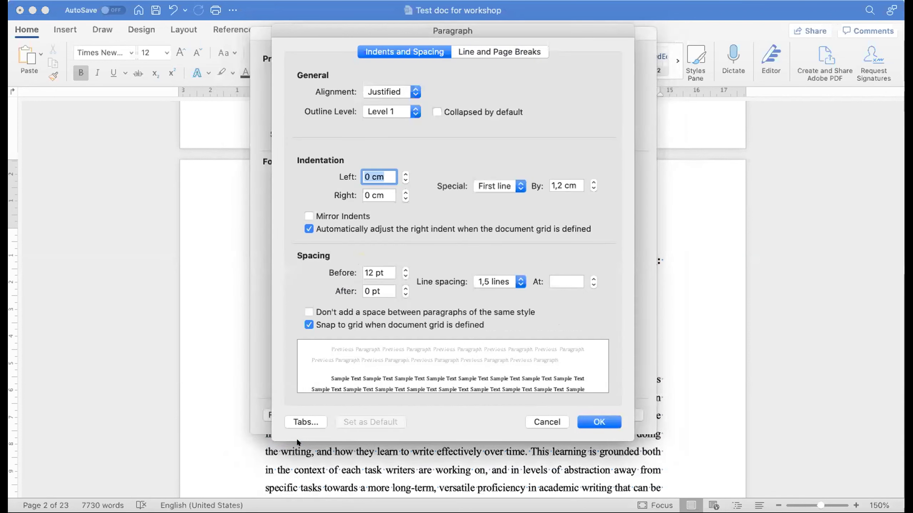
pyautogui.click(392, 291)
pyautogui.click(406, 288)
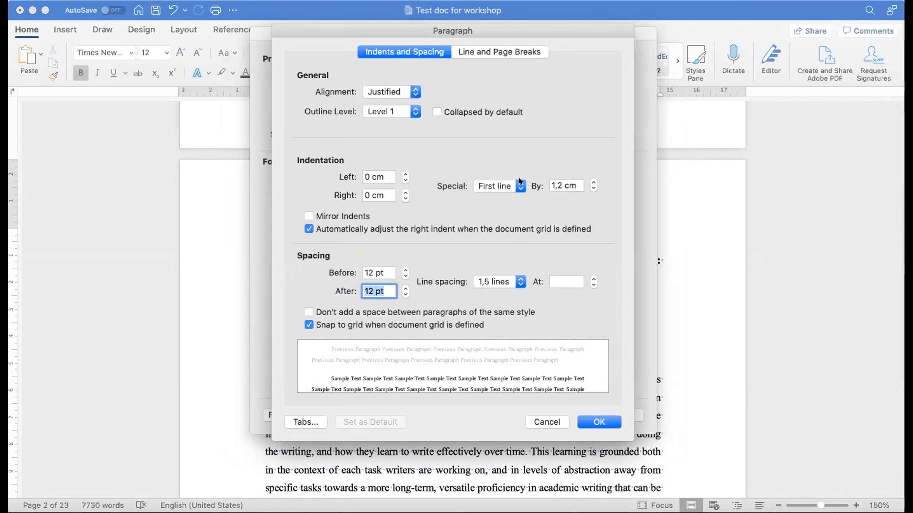
pyautogui.click(518, 186)
pyautogui.click(508, 170)
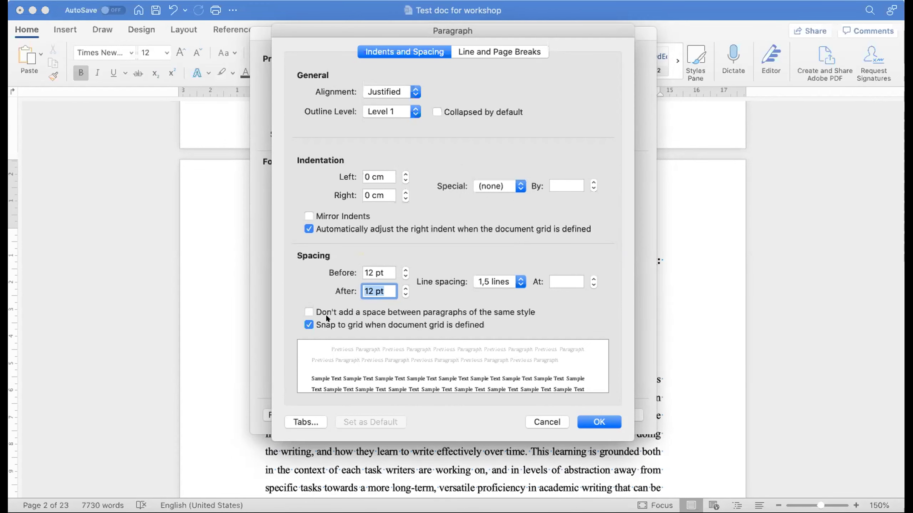
pyautogui.click(308, 312)
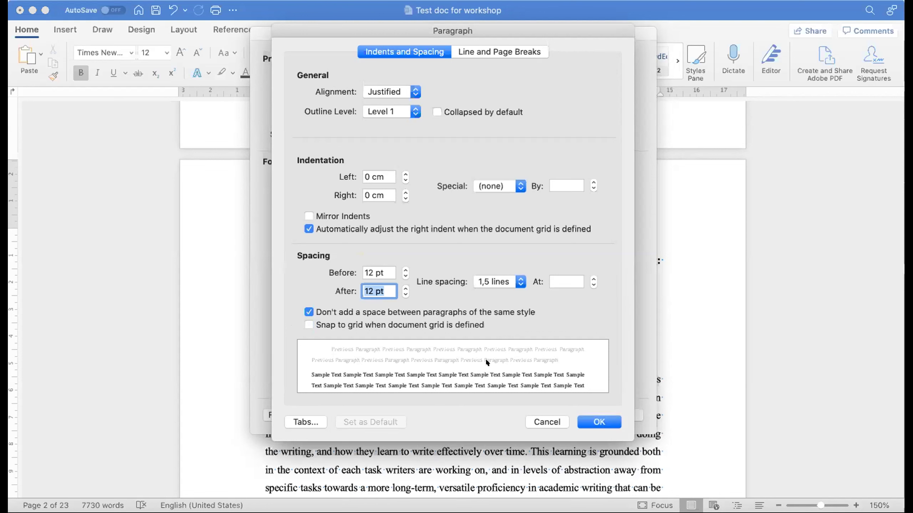
pyautogui.click(591, 423)
pyautogui.click(621, 414)
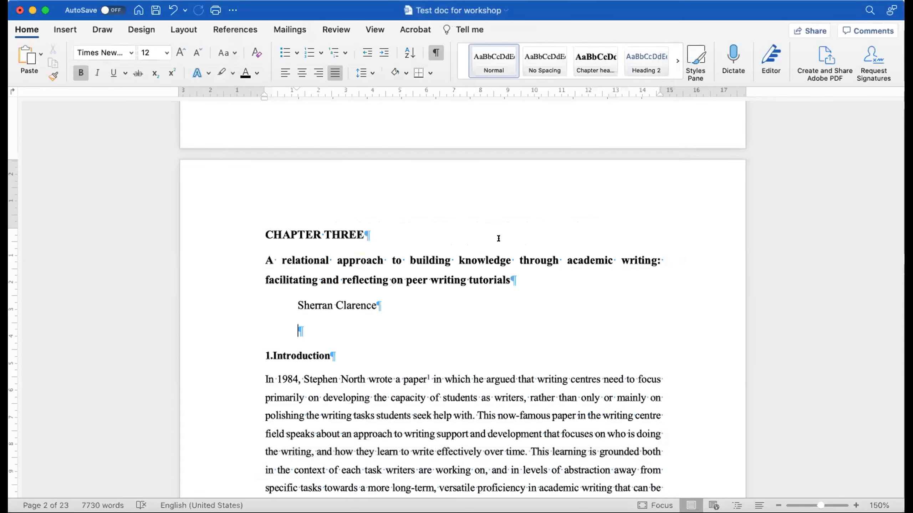
# Step: Apply Chapter heading to CHAPTER THREE and its title, then hide formatting marks
pyautogui.moveTo(512, 280); pyautogui.dragTo(266, 236)
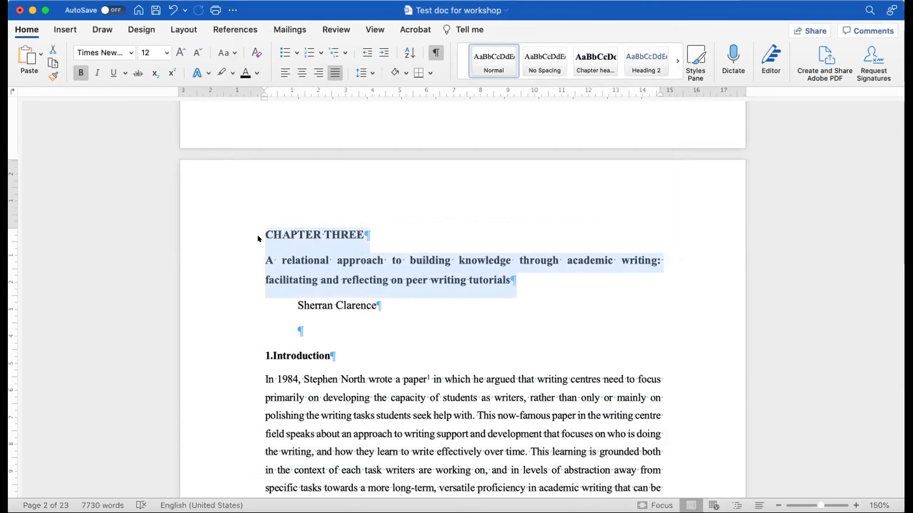
pyautogui.click(602, 58)
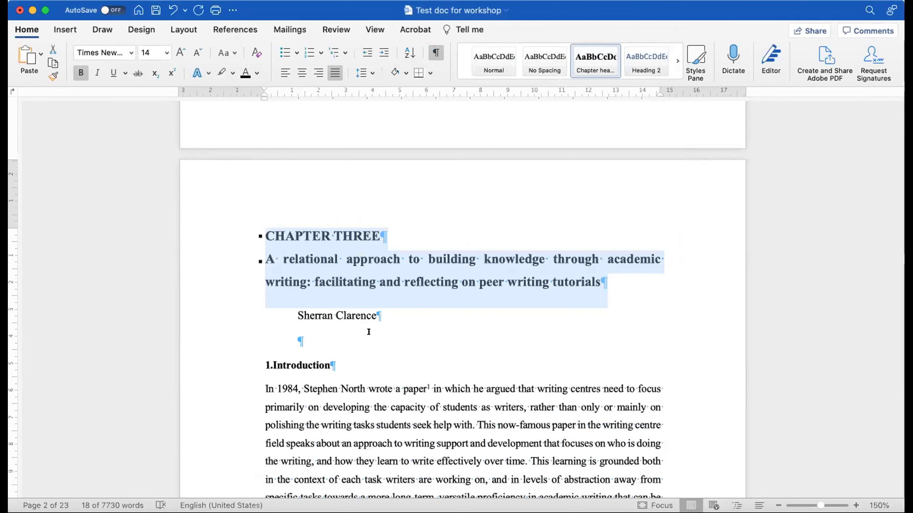
pyautogui.press('super+8')
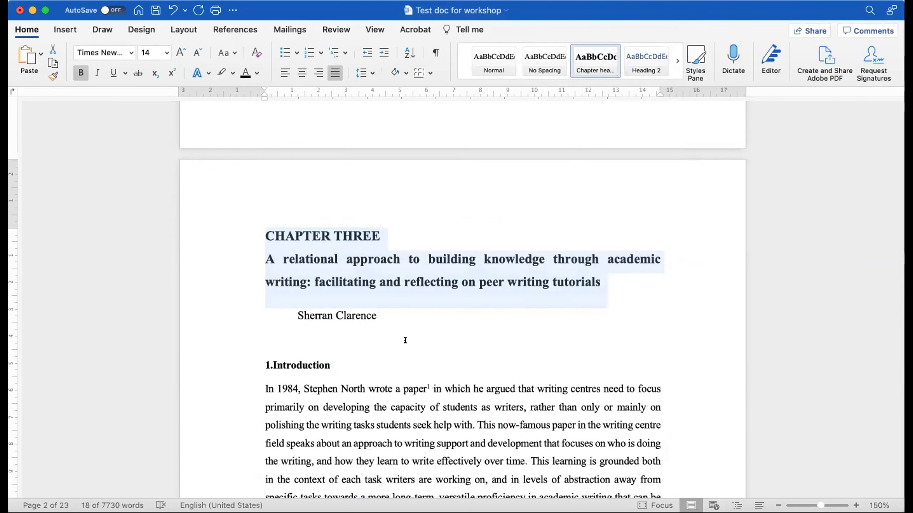
# Step: Start modifying Heading 2 and change its name to Heading 1
pyautogui.rightClick(631, 61)
pyautogui.click(646, 84)
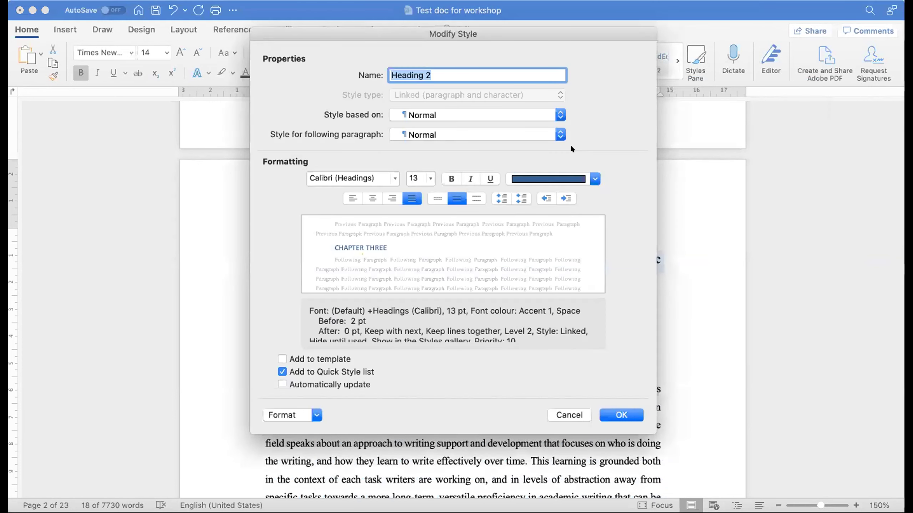
pyautogui.click(429, 68)
pyautogui.press('BackSpace')
pyautogui.write('1')
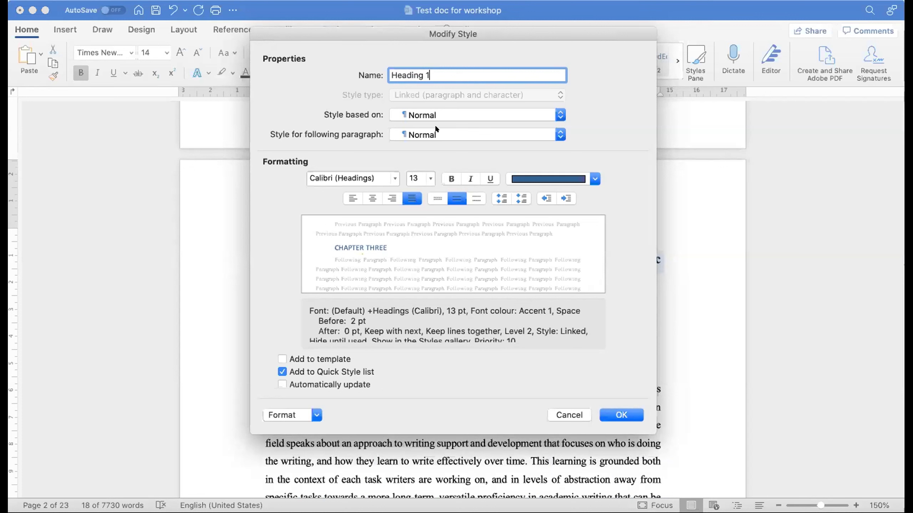
# Step: Set the style to Times New Roman 12 pt bold, Automatic colour, updating automatically
pyautogui.click(395, 178)
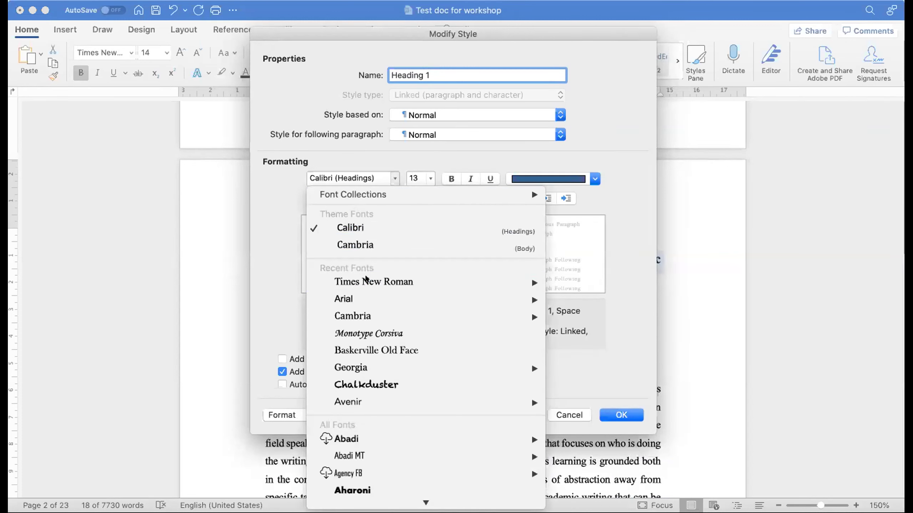
pyautogui.click(384, 226)
pyautogui.click(429, 178)
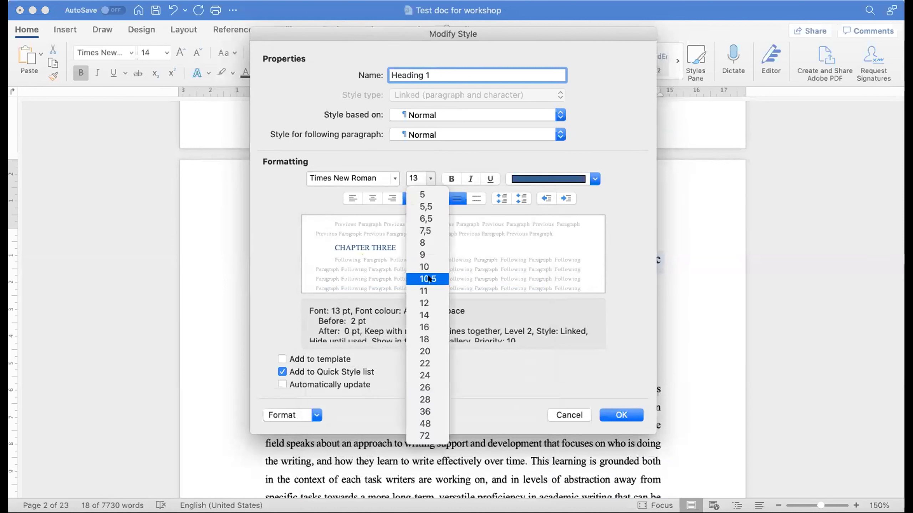
pyautogui.click(427, 302)
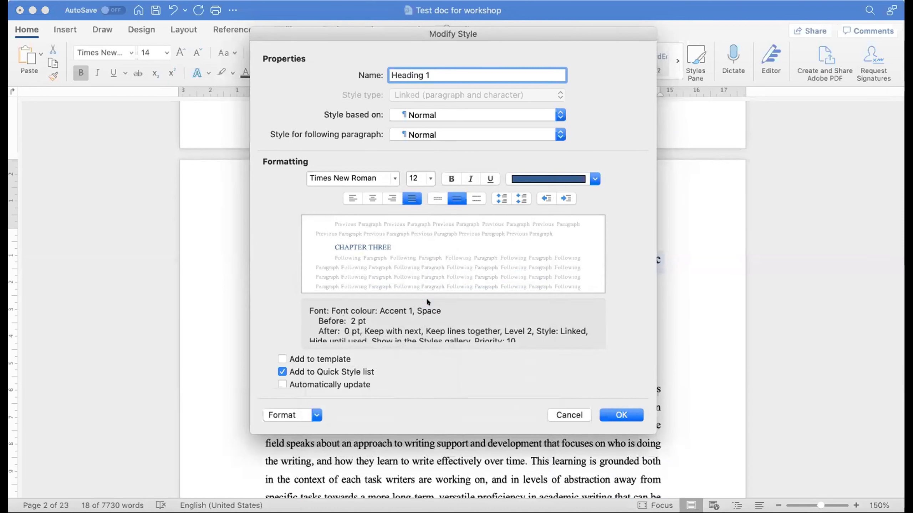
pyautogui.click(595, 179)
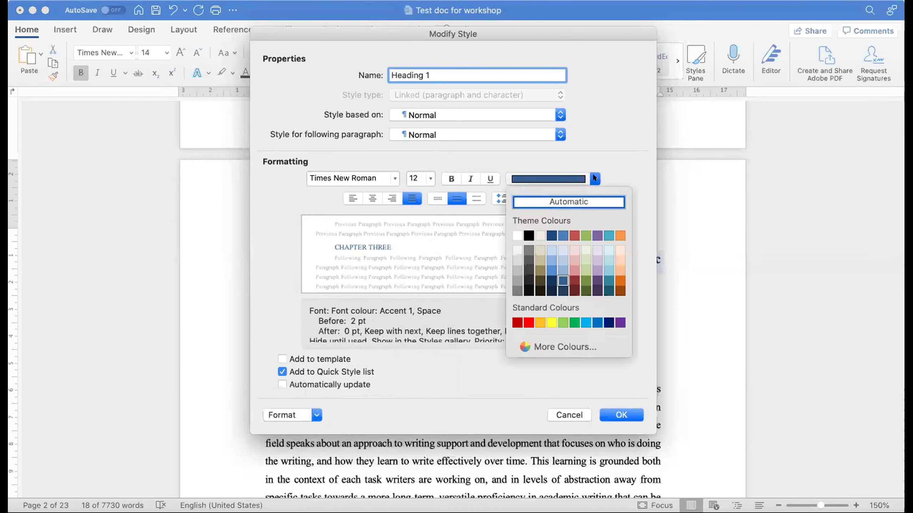
pyautogui.click(582, 201)
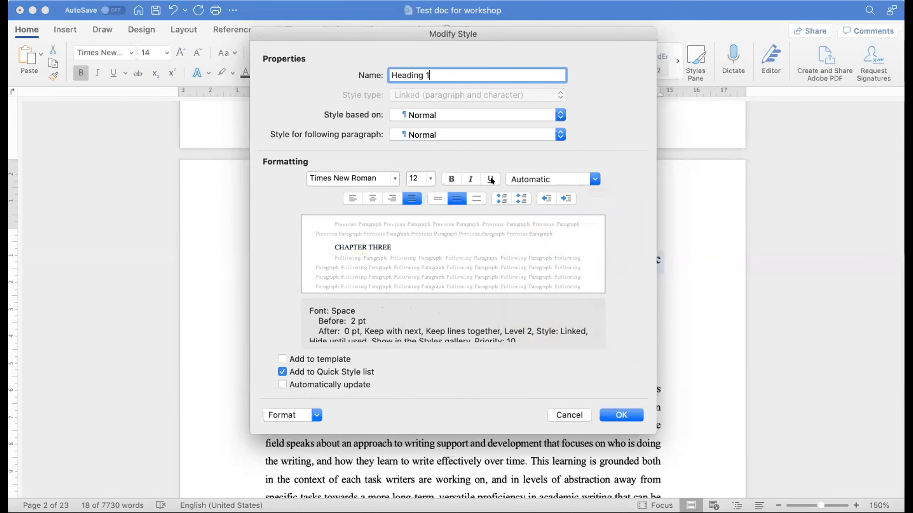
pyautogui.click(451, 178)
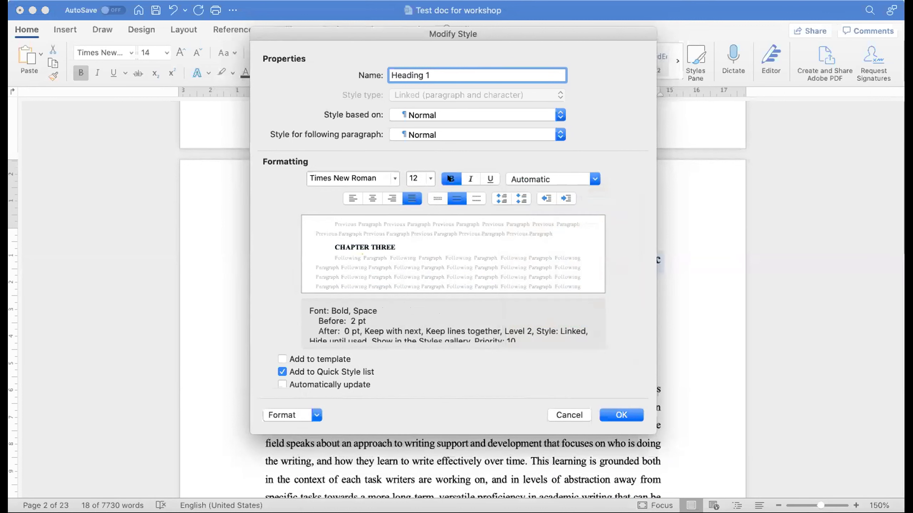
pyautogui.scroll(-2, 381, 321)
pyautogui.scroll(2, 375, 320)
pyautogui.click(278, 382)
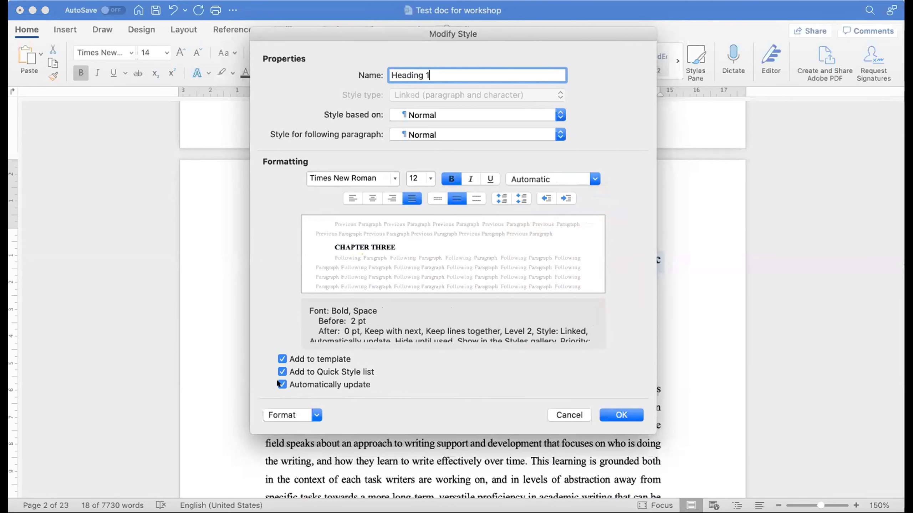
pyautogui.click(318, 415)
# Step: Give the style 6 pt spacing before and after with no first-line indent
pyautogui.click(304, 441)
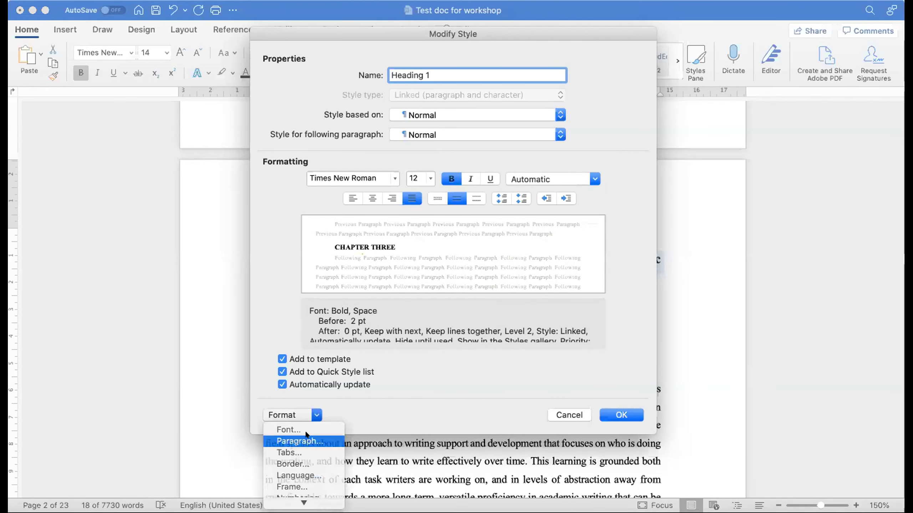
pyautogui.click(404, 270)
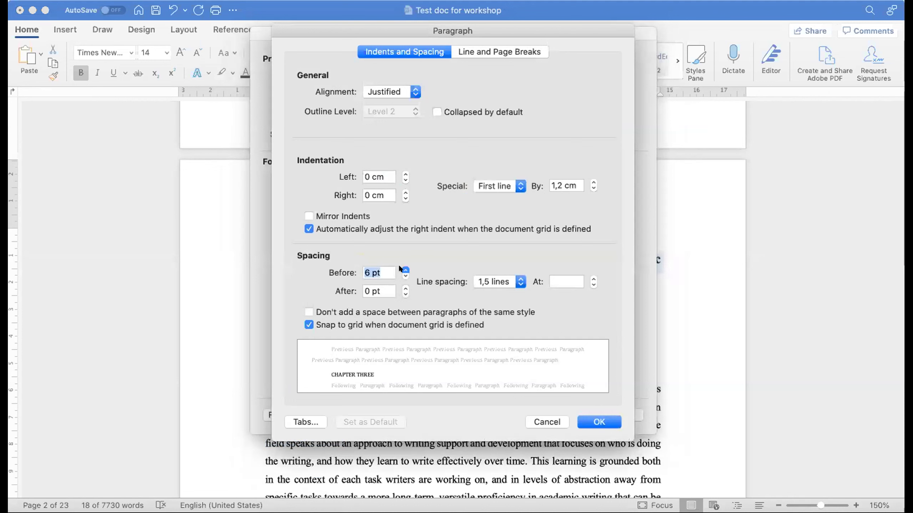
pyautogui.click(405, 288)
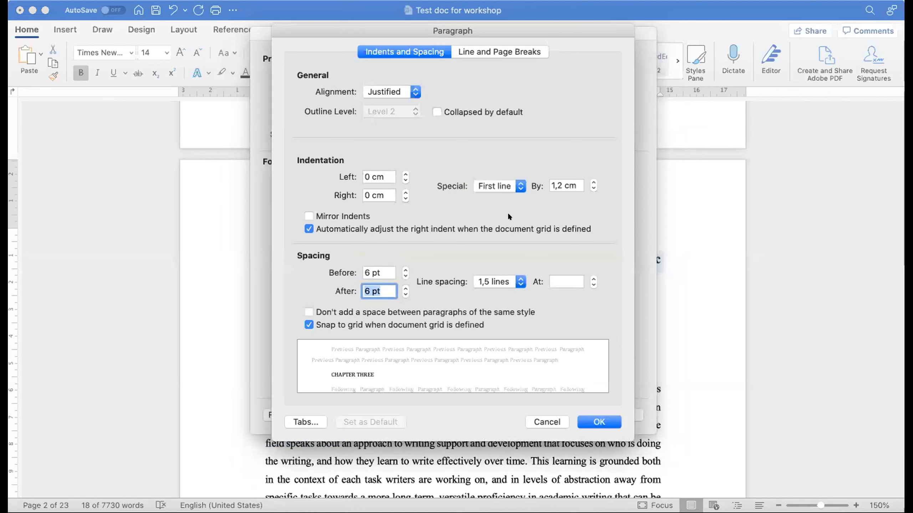
pyautogui.click(518, 179)
pyautogui.click(511, 174)
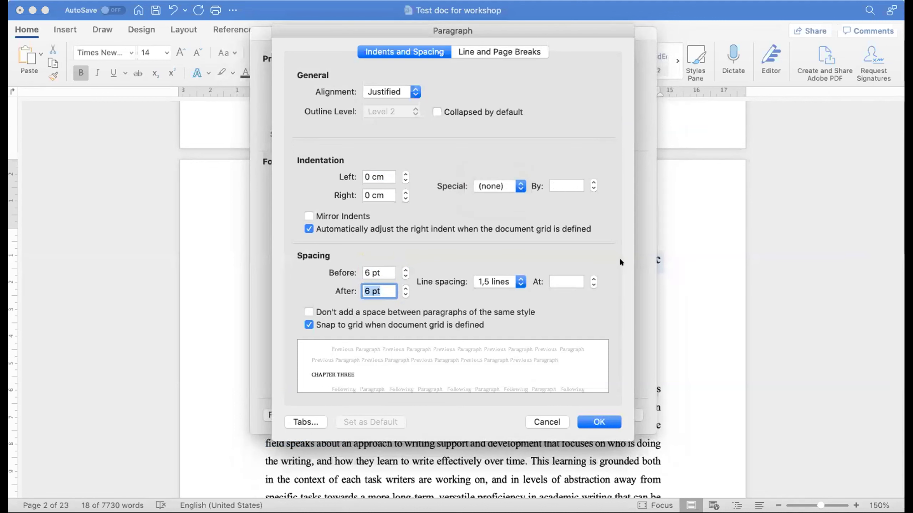
pyautogui.click(599, 423)
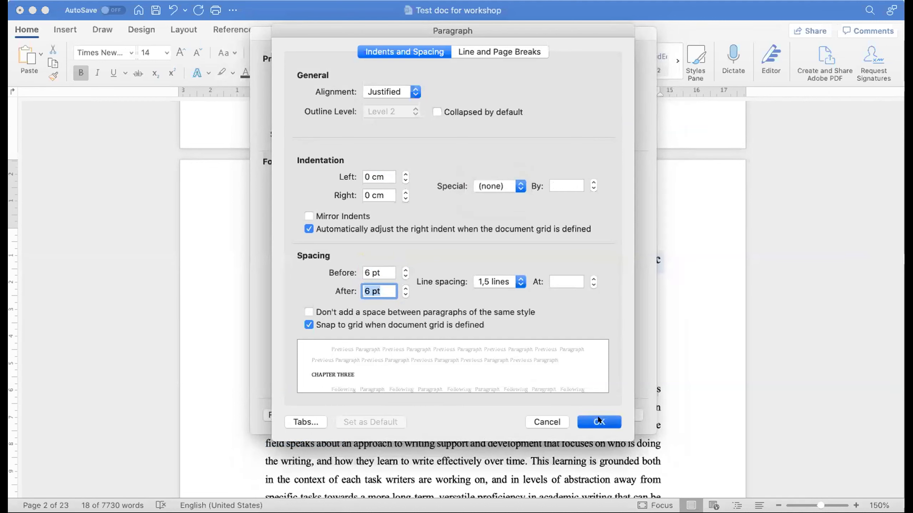
# Step: Dismiss the duplicate-name warning and rename the style back to Heading 2
pyautogui.click(598, 415)
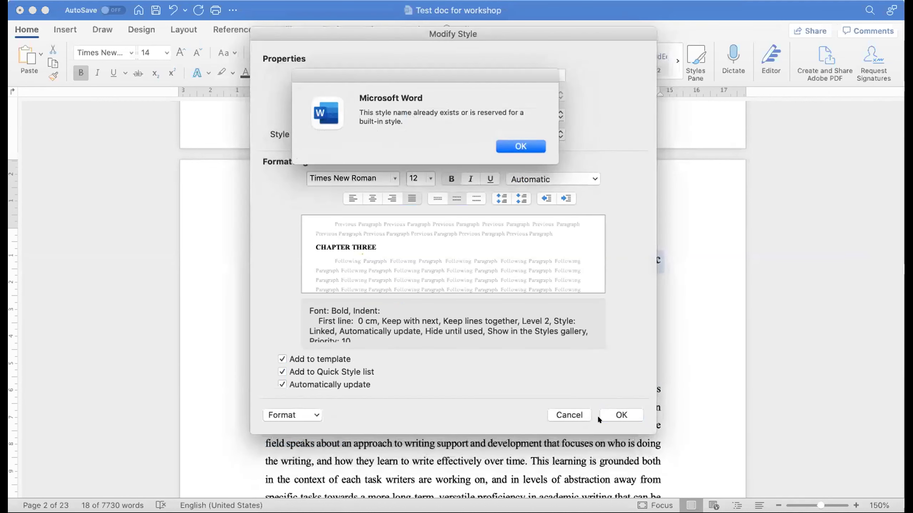
pyautogui.click(527, 144)
pyautogui.click(430, 68)
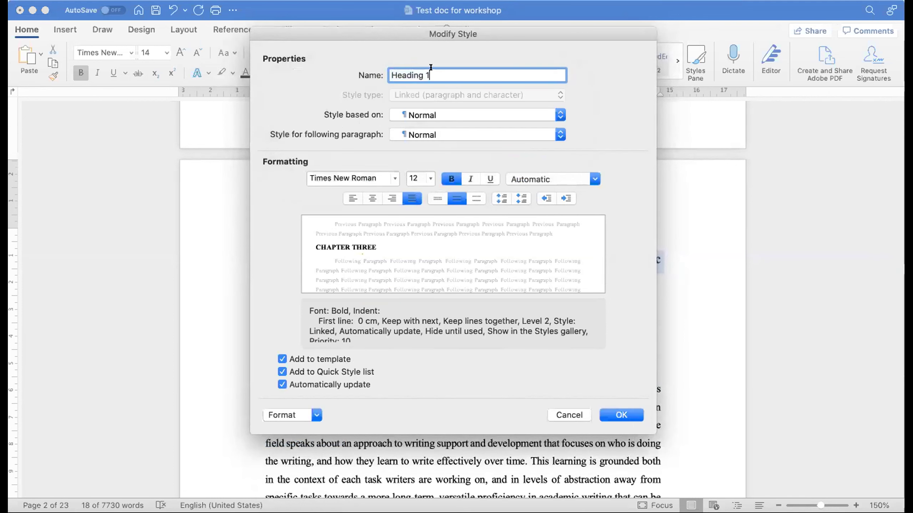
pyautogui.write('2')
pyautogui.press('Left')
pyautogui.press('BackSpace')
# Step: Save the Heading 2 style and apply it to the 1.Introduction heading
pyautogui.click(621, 414)
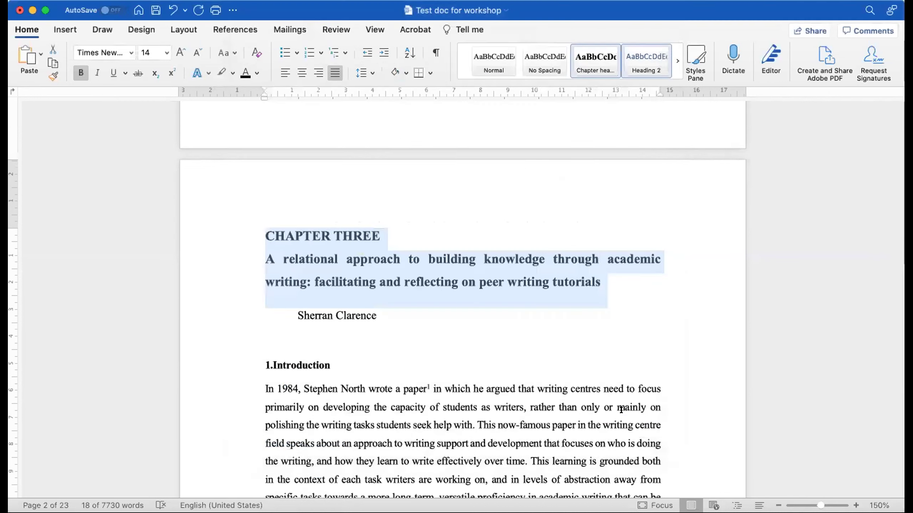
pyautogui.scroll(-5, 327, 331)
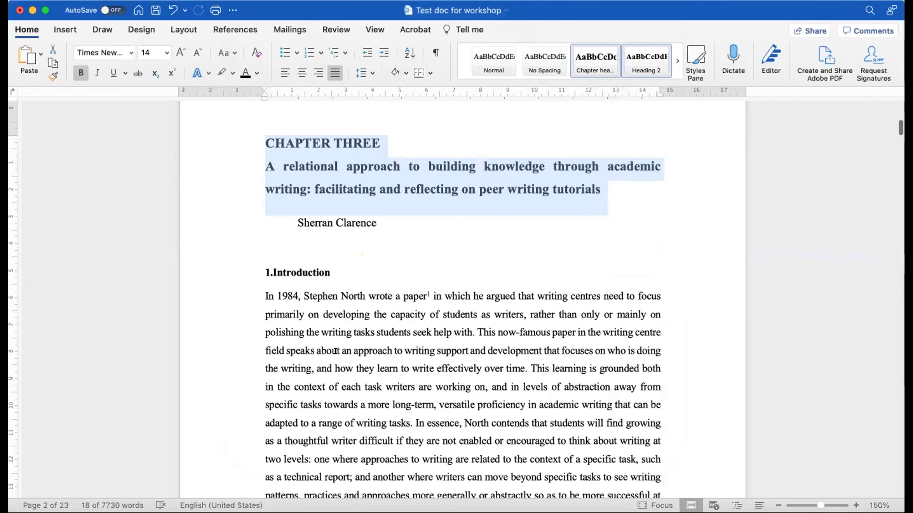
pyautogui.moveTo(337, 271); pyautogui.dragTo(239, 274)
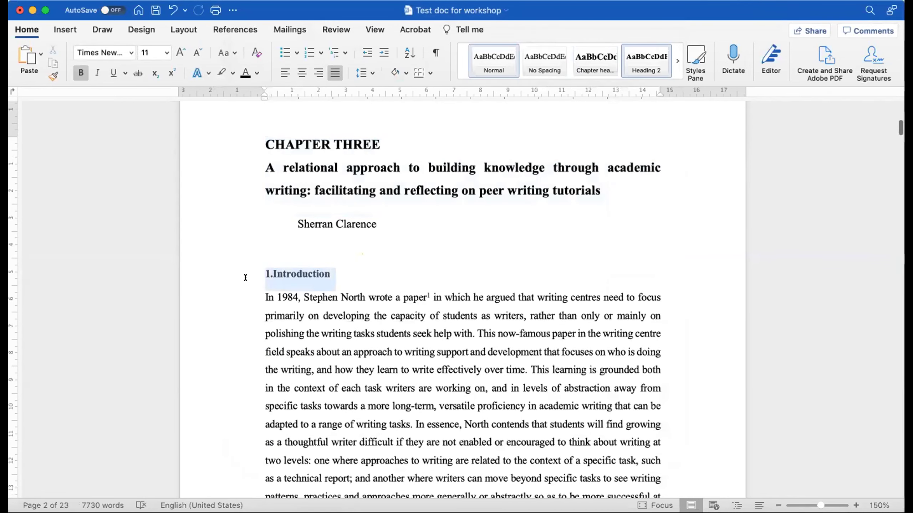
pyautogui.click(646, 61)
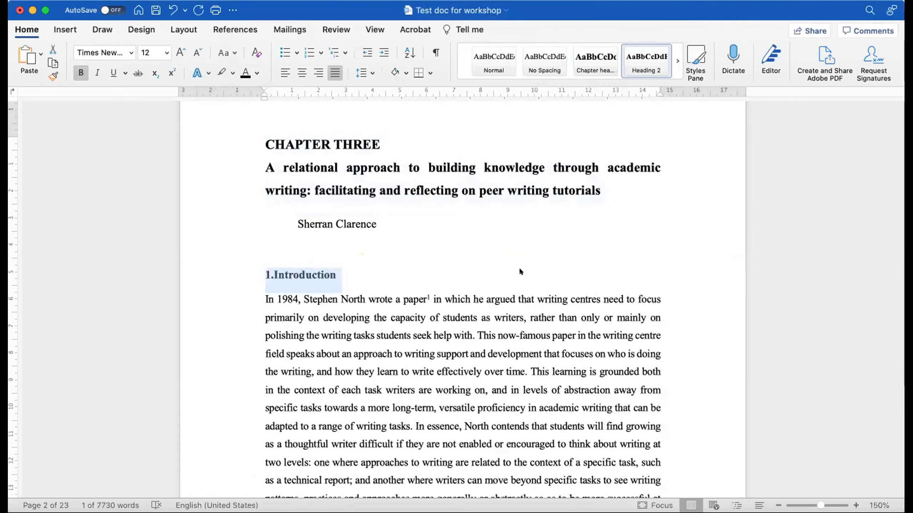
# Step: Apply Heading 2 to the writing centre pedagogy heading (numbered '2.') and the Semantic gravity heading
pyautogui.scroll(-15, 520, 270)
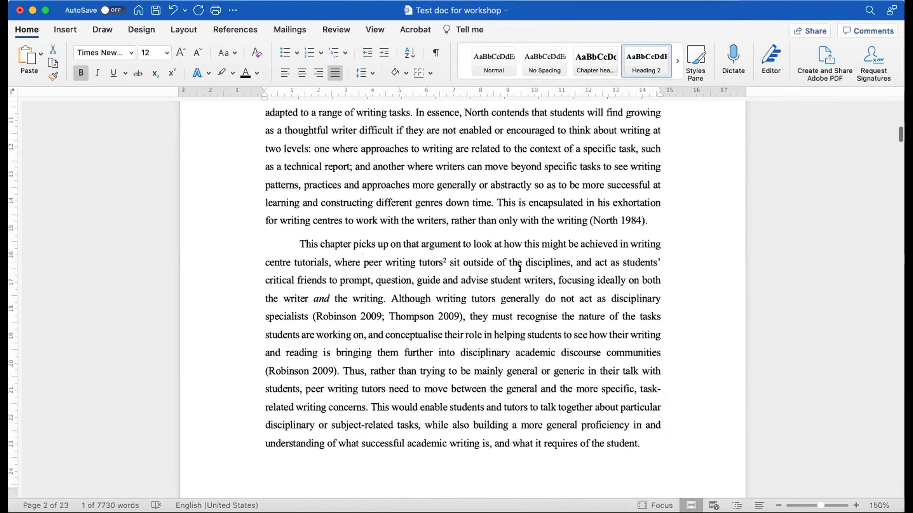
pyautogui.scroll(-20, 520, 269)
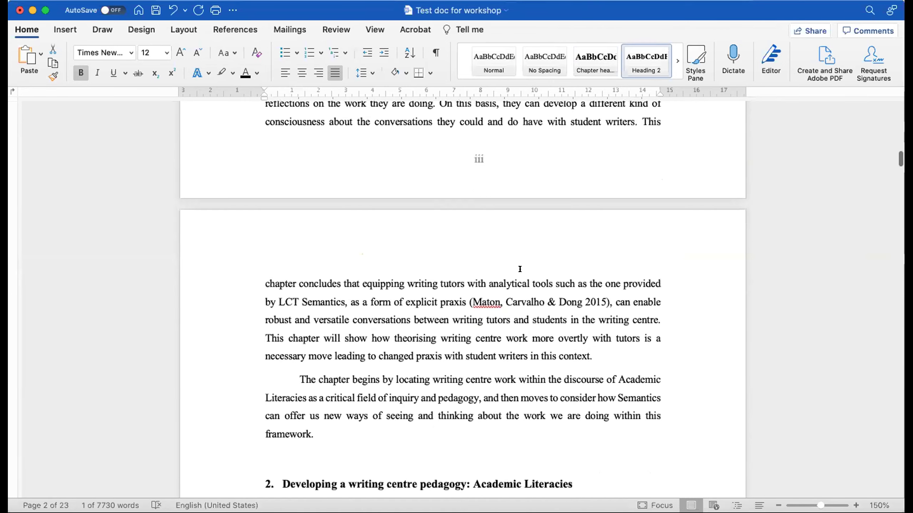
pyautogui.moveTo(575, 306); pyautogui.dragTo(282, 306)
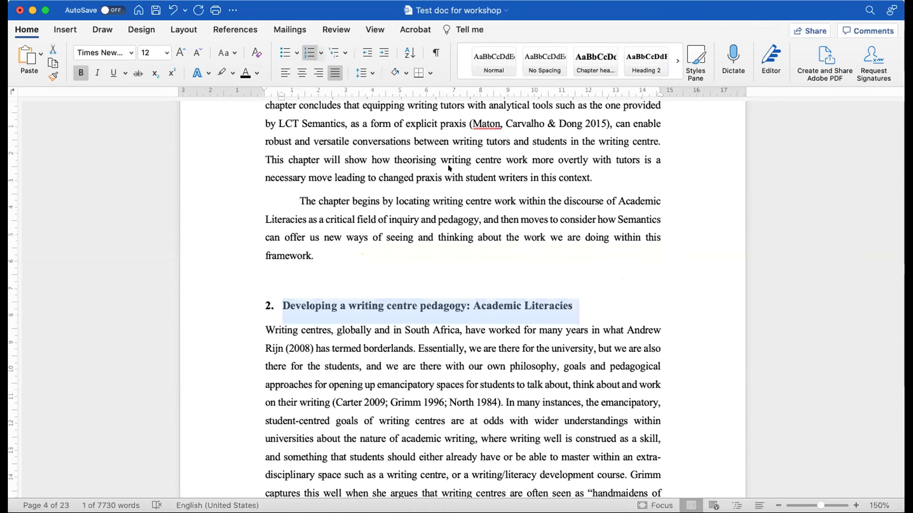
pyautogui.click(640, 58)
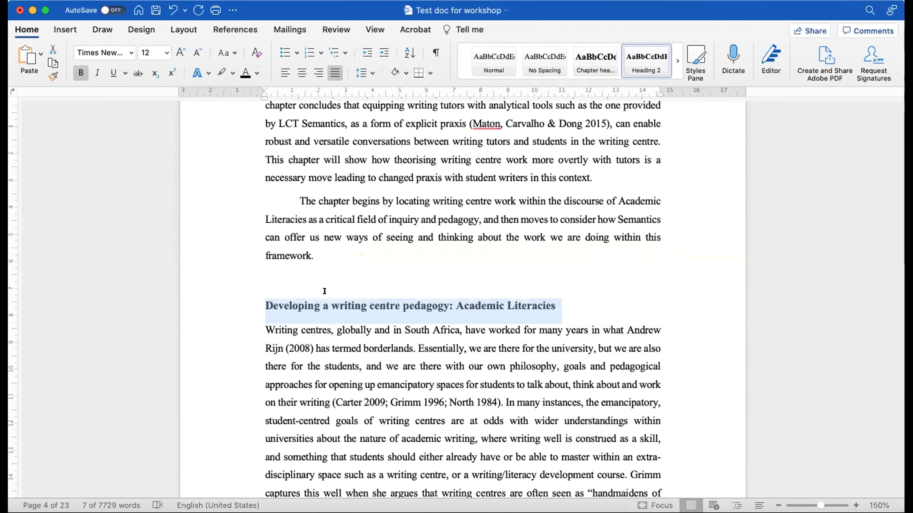
pyautogui.click(257, 308)
pyautogui.write('2.')
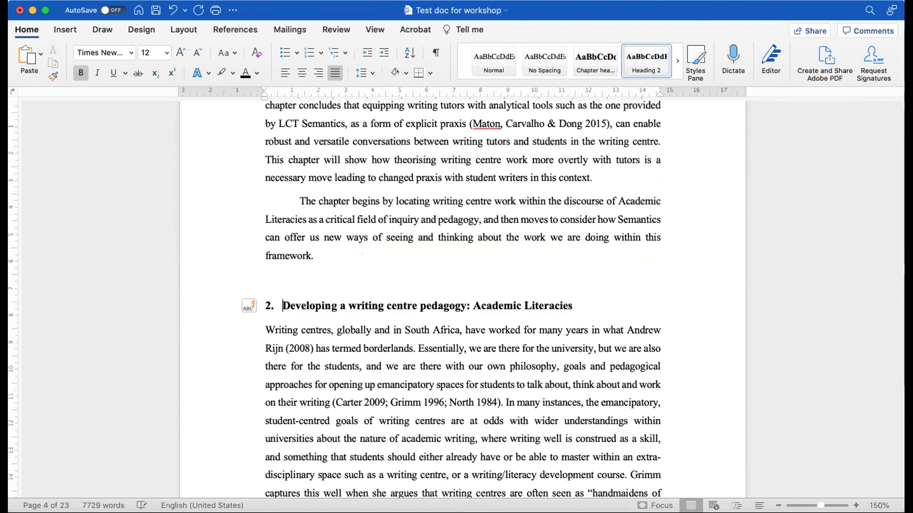
pyautogui.scroll(-15, 406, 311)
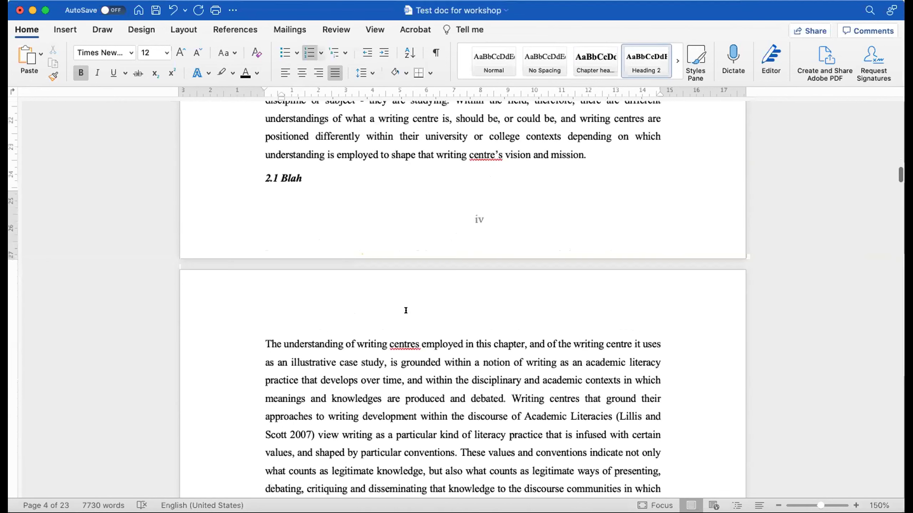
pyautogui.scroll(-20, 406, 311)
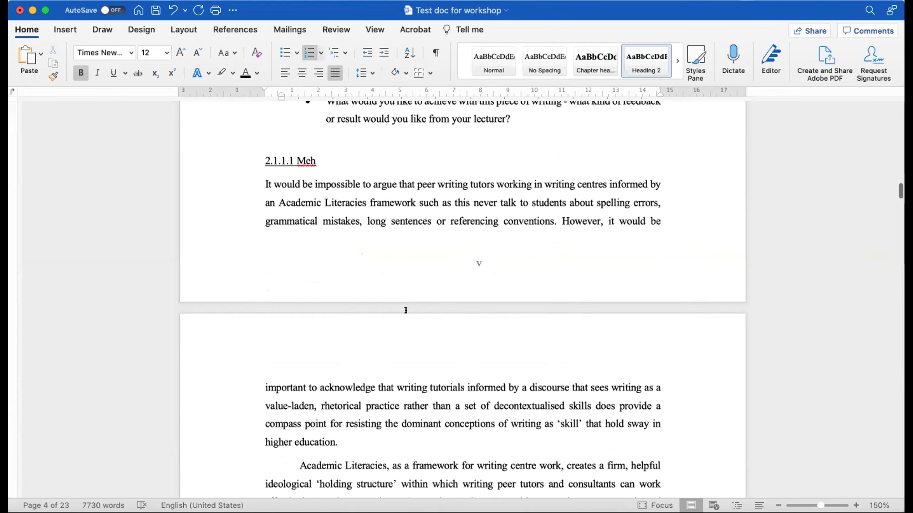
pyautogui.scroll(-8, 406, 310)
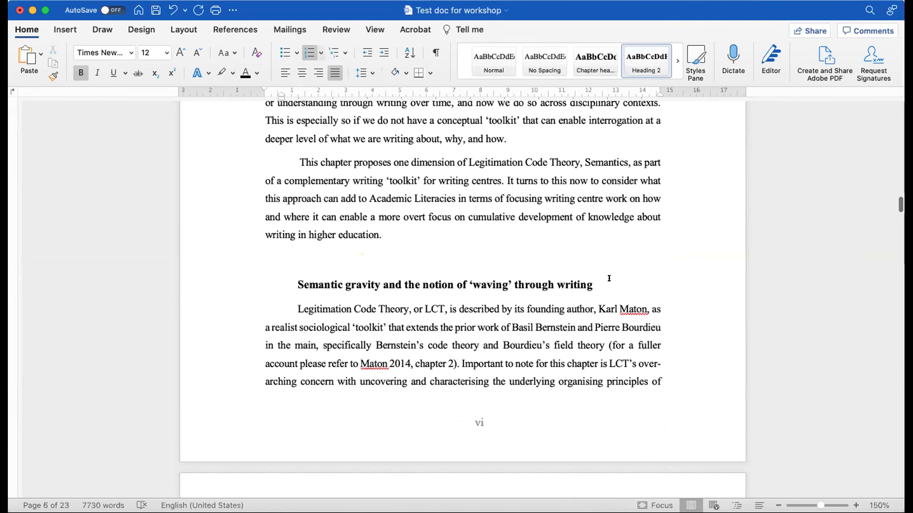
pyautogui.click(278, 269)
pyautogui.click(645, 61)
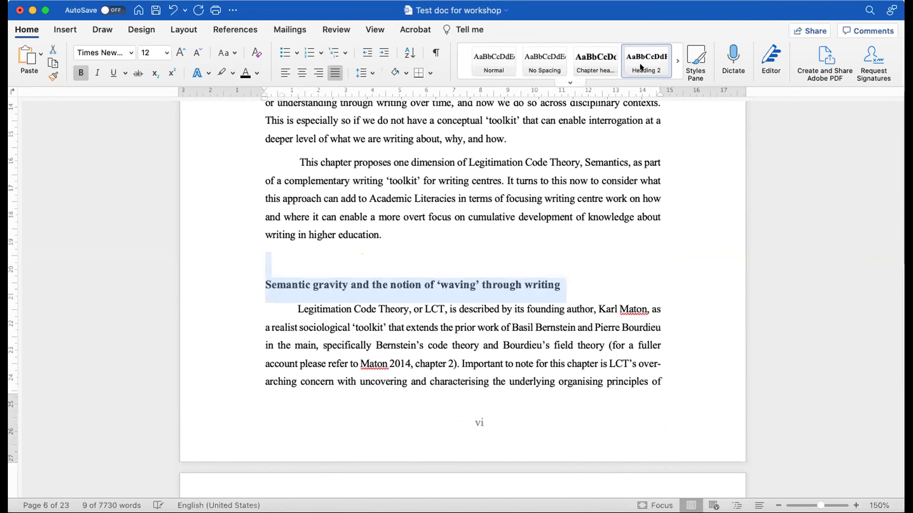
pyautogui.click(538, 277)
# Step: Apply Heading 2 to the 'From workshop to peer tutorials' title and browse more gallery styles
pyautogui.scroll(-15, 538, 274)
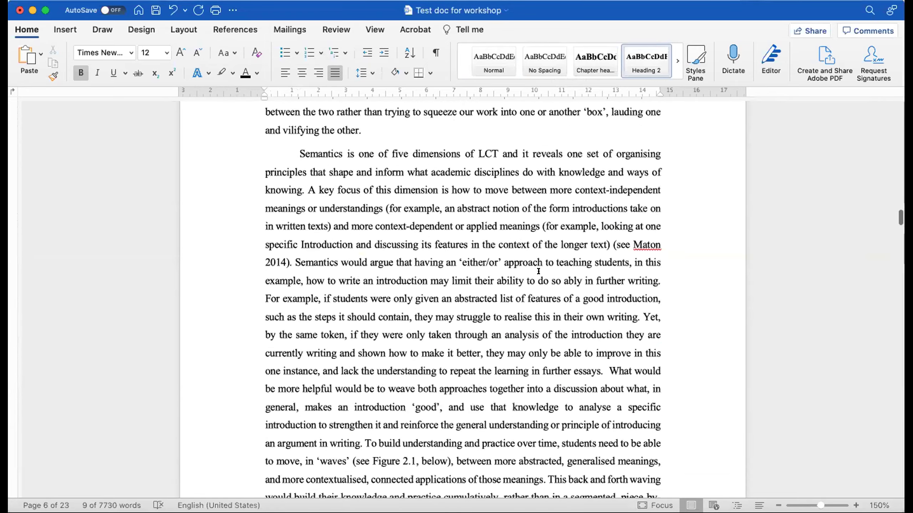
pyautogui.scroll(-20, 538, 271)
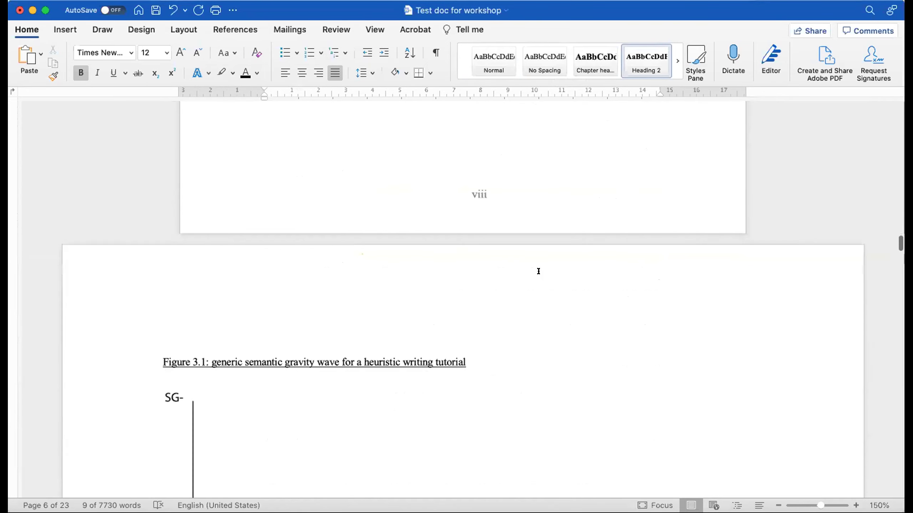
pyautogui.scroll(-20, 535, 272)
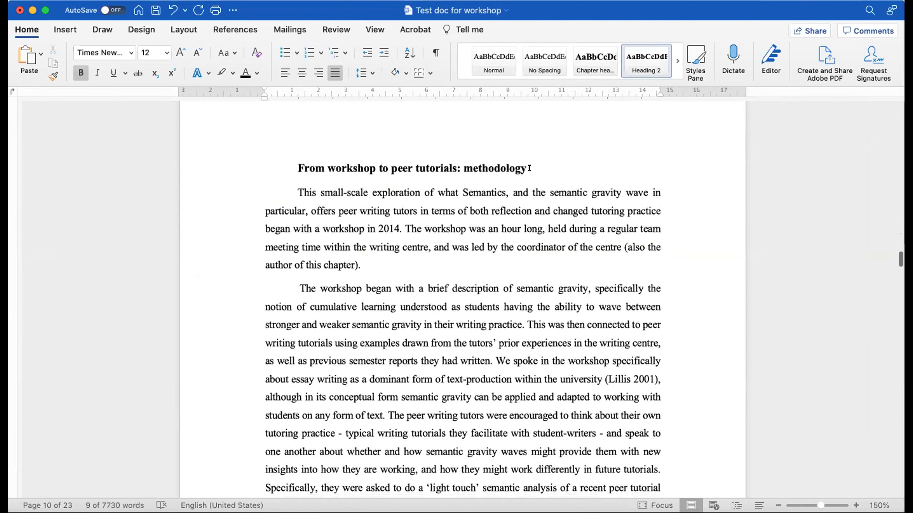
pyautogui.moveTo(529, 168); pyautogui.dragTo(287, 169)
pyautogui.click(641, 56)
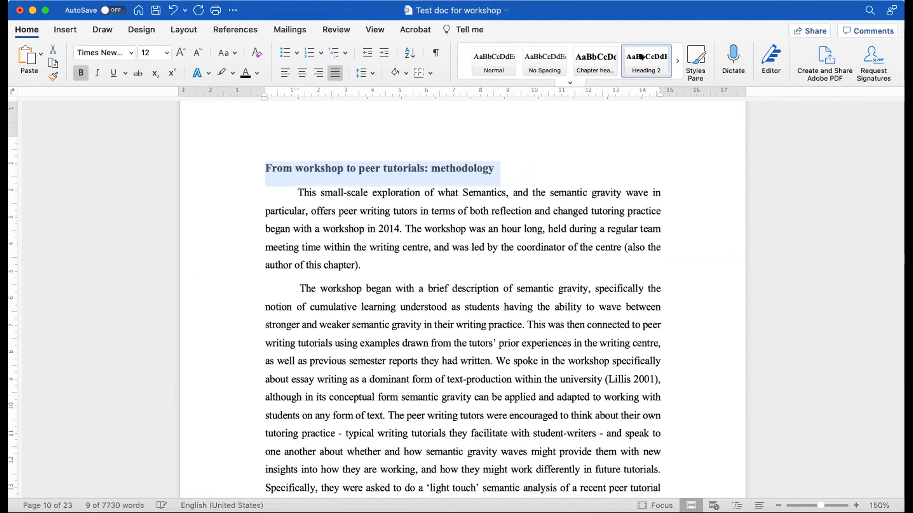
pyautogui.scroll(20, 590, 115)
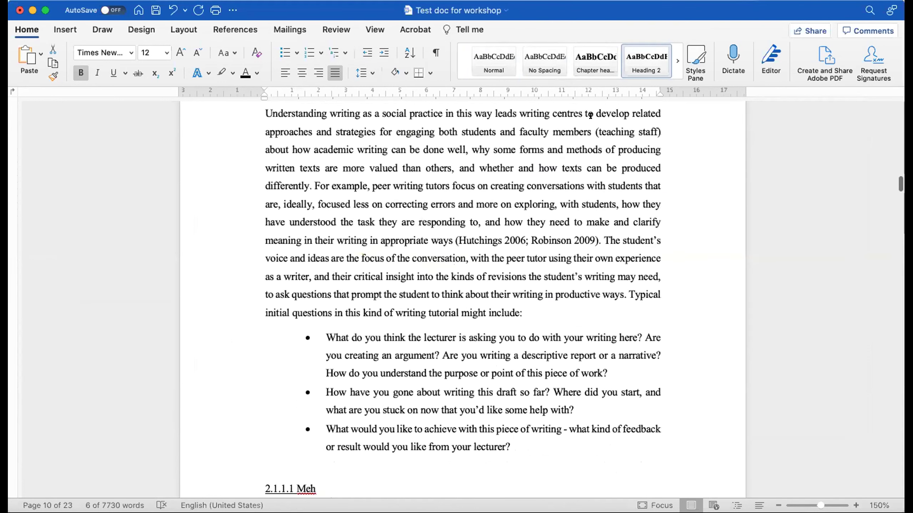
pyautogui.scroll(10, 591, 115)
pyautogui.click(673, 60)
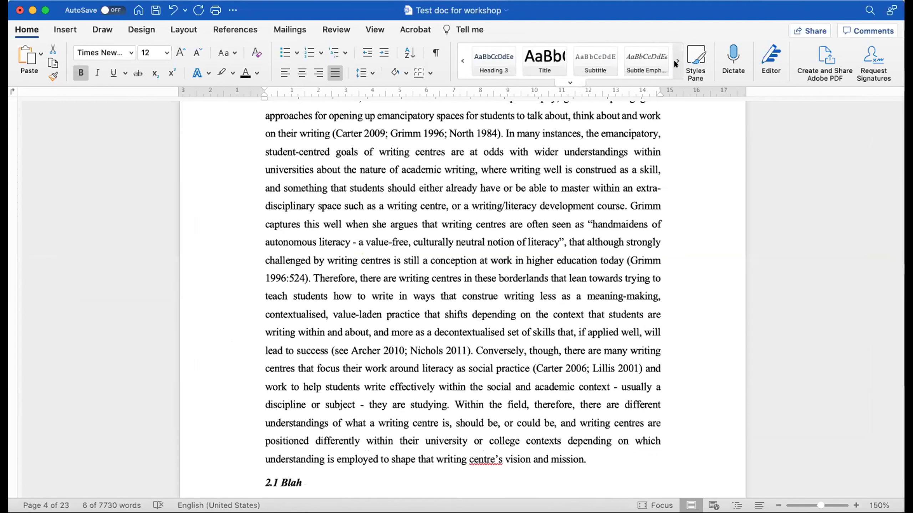
pyautogui.click(673, 60)
pyautogui.click(673, 60)
pyautogui.click(673, 60)
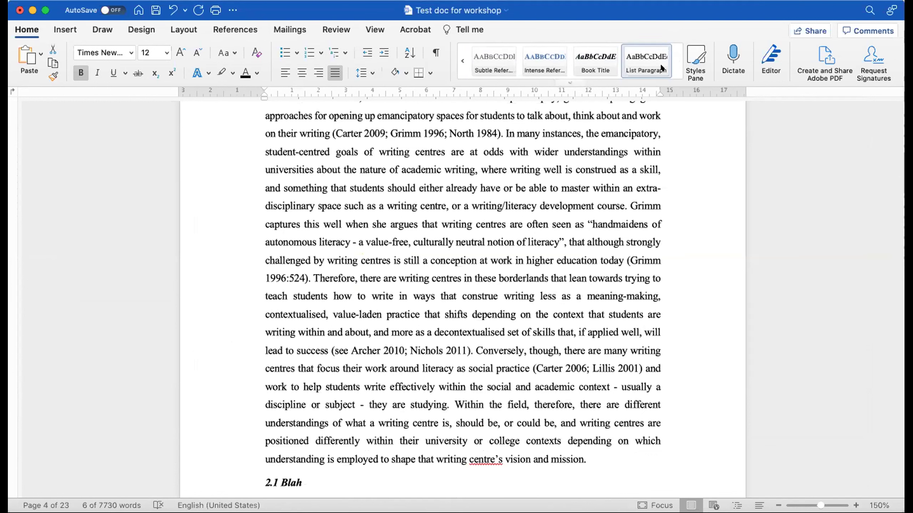
# Step: Apply Heading 3 to the methodology title from the Styles pane and begin modifying it
pyautogui.click(693, 54)
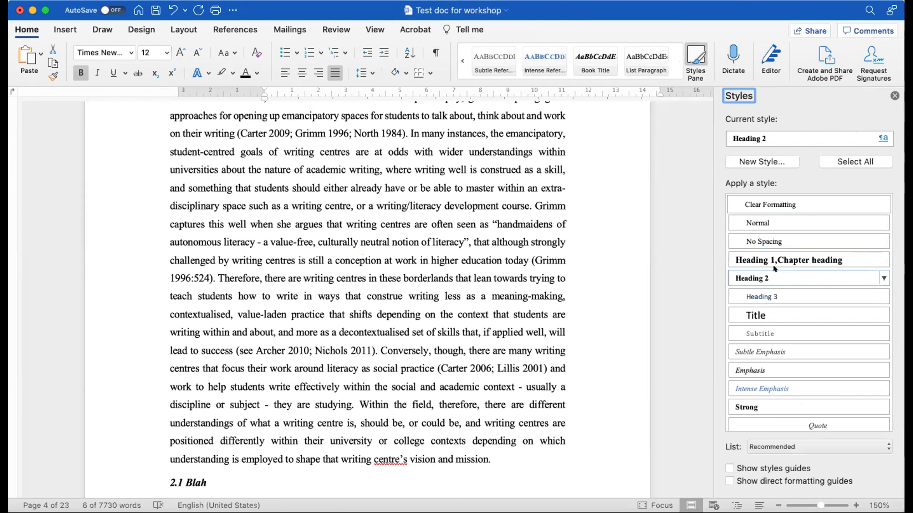
pyautogui.click(763, 287)
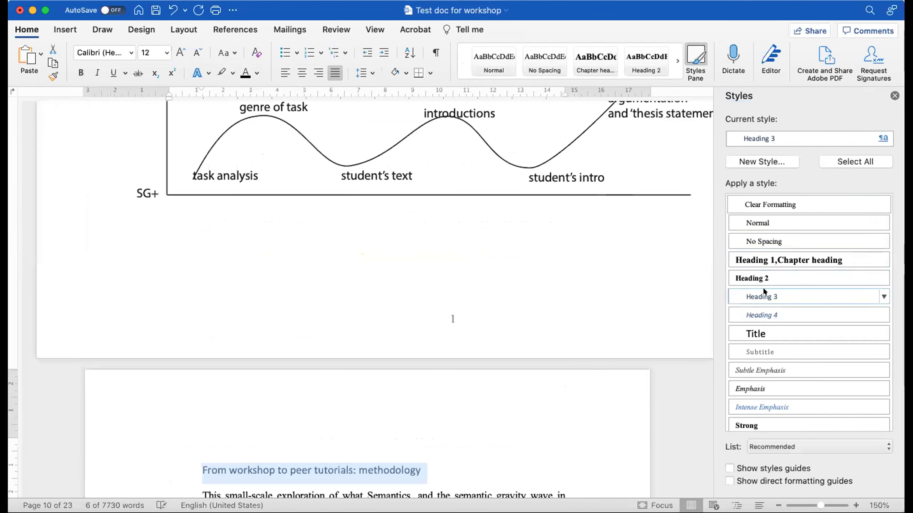
pyautogui.click(884, 293)
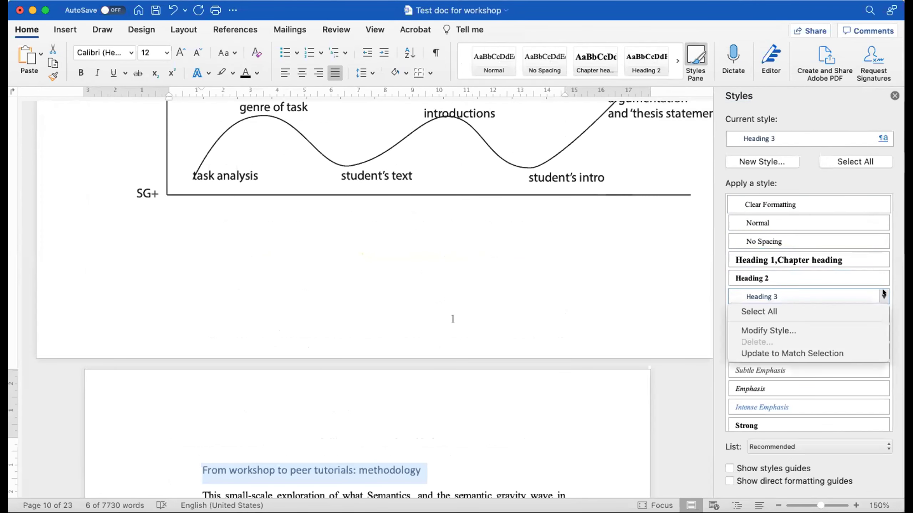
pyautogui.click(764, 330)
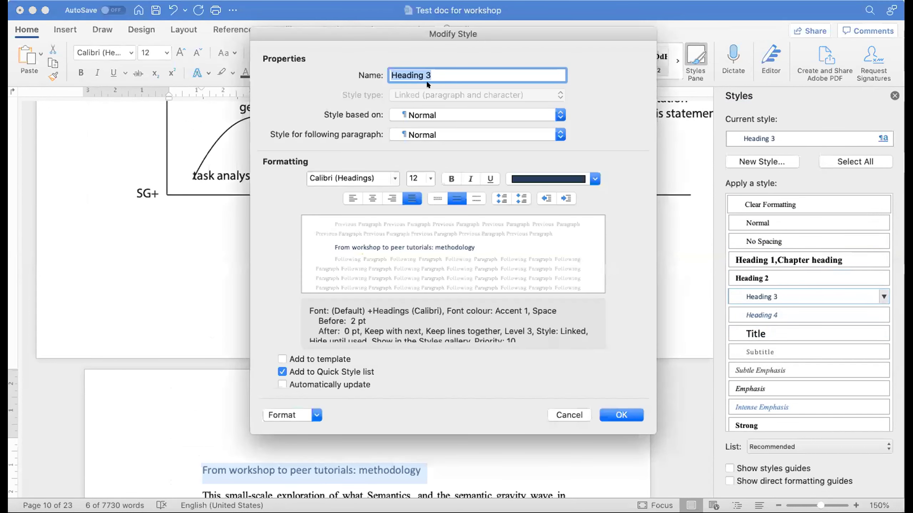
# Step: Make Heading 3 Times New Roman, Automatic colour, bold italic, updating automatically
pyautogui.click(388, 178)
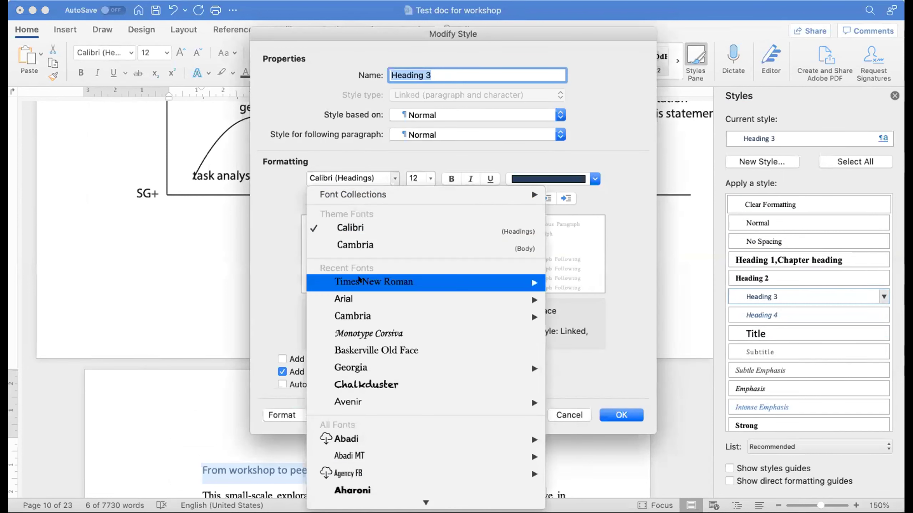
pyautogui.click(373, 282)
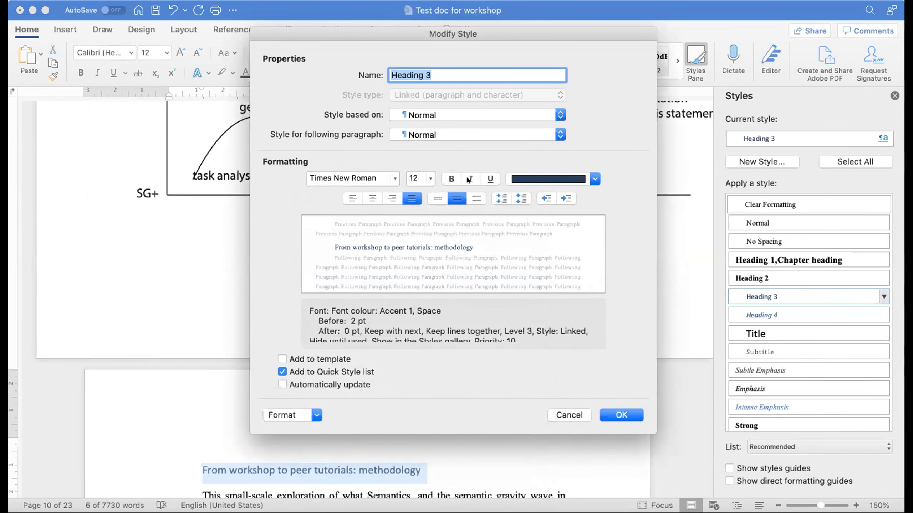
pyautogui.click(593, 178)
pyautogui.click(584, 200)
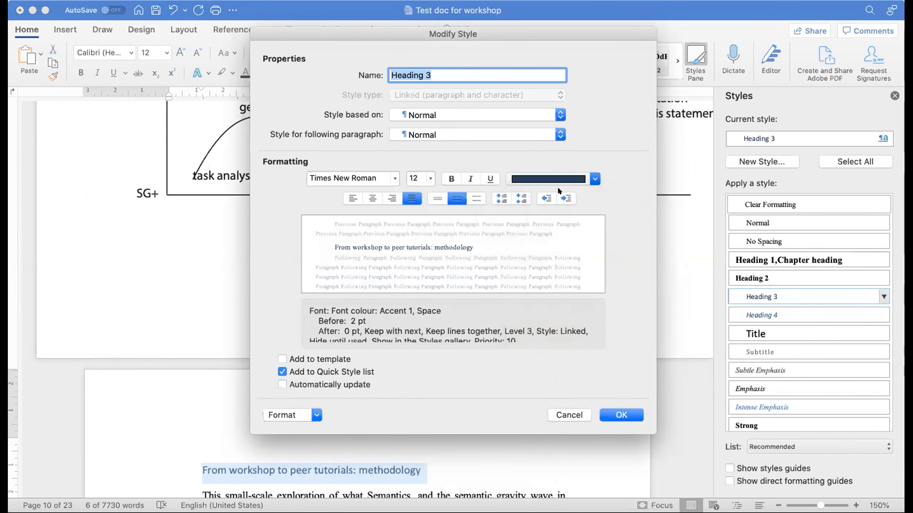
pyautogui.click(450, 179)
pyautogui.click(469, 179)
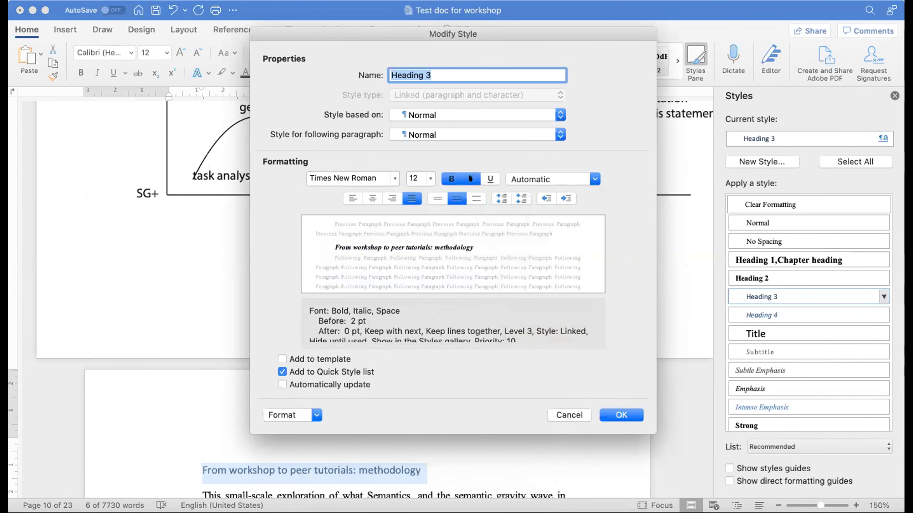
pyautogui.click(282, 384)
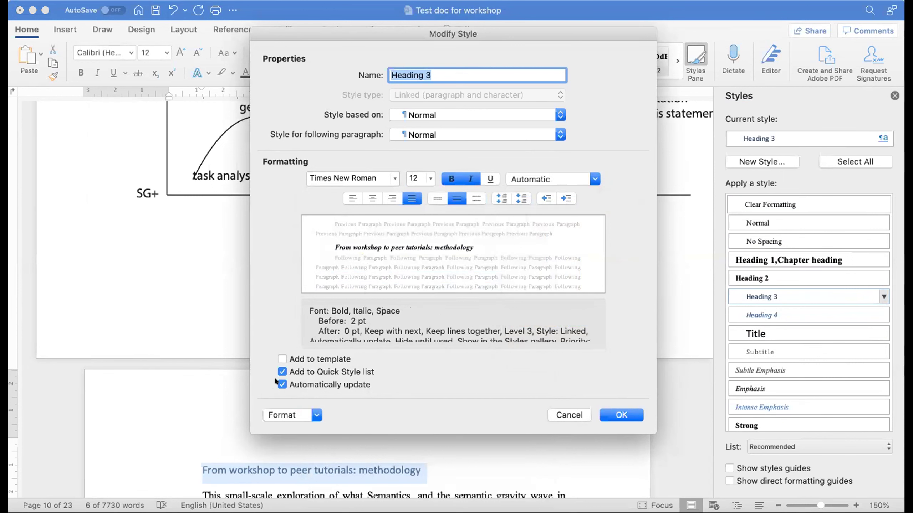
# Step: Give Heading 3 6 pt spacing before and no space between same-style paragraphs
pyautogui.click(315, 414)
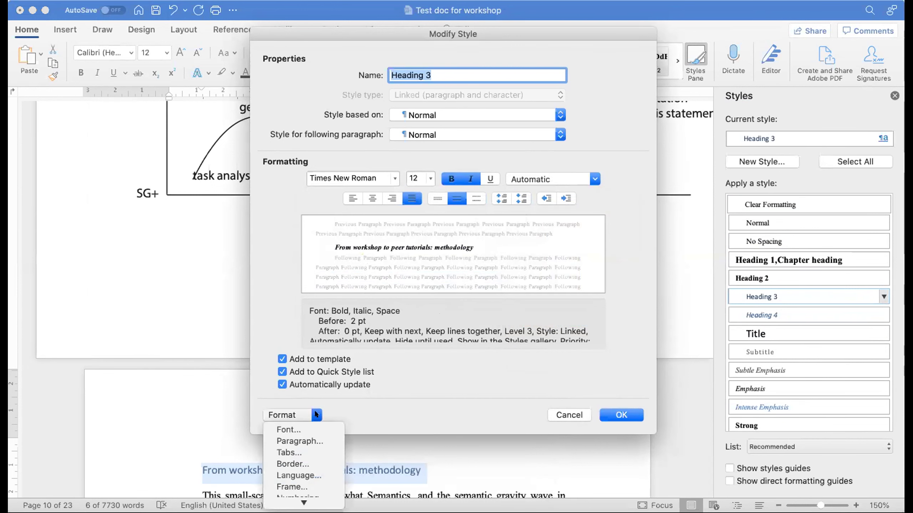
pyautogui.click(307, 437)
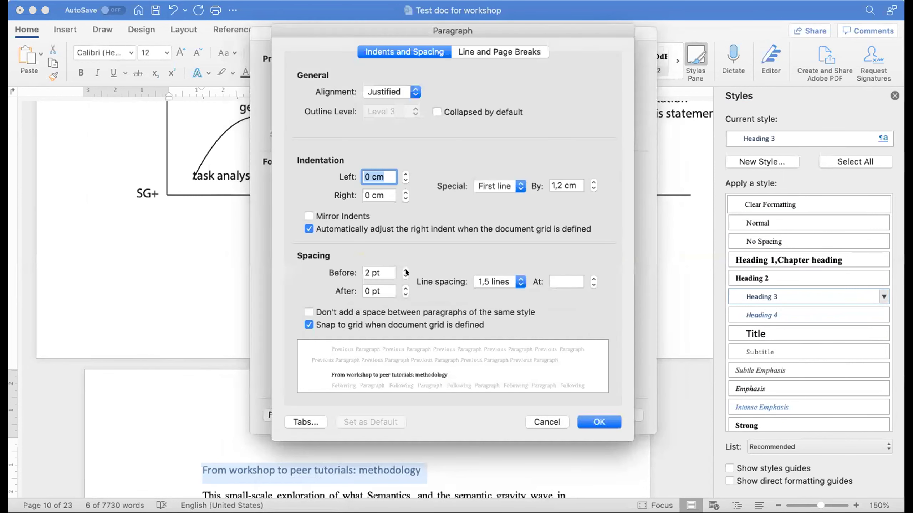
pyautogui.click(404, 269)
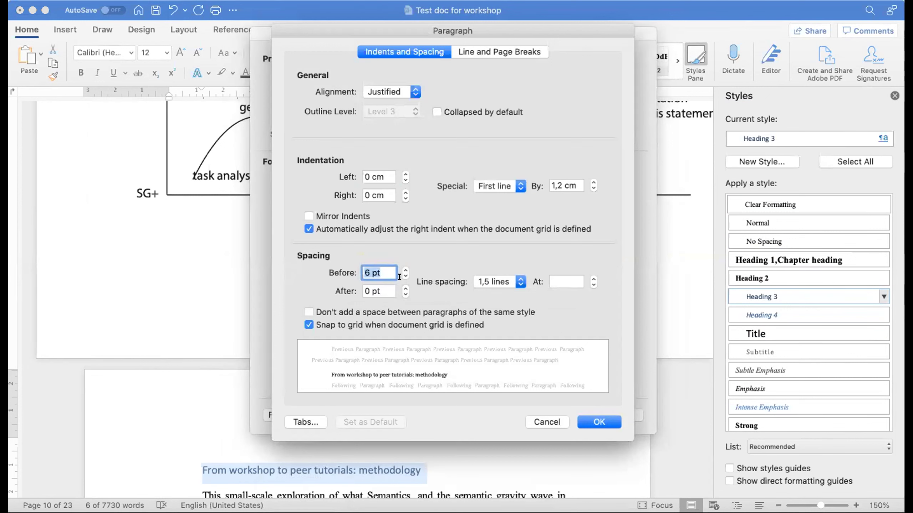
pyautogui.click(308, 312)
pyautogui.click(593, 422)
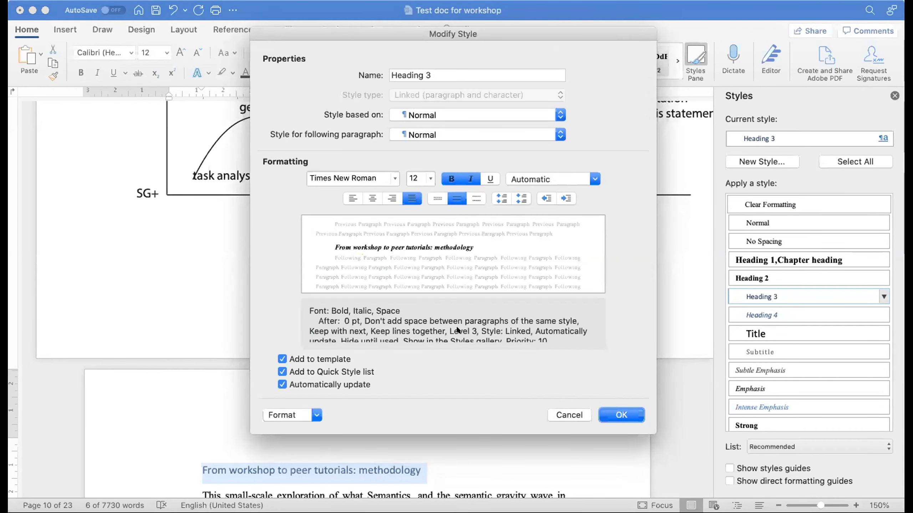
pyautogui.click(315, 416)
pyautogui.click(291, 453)
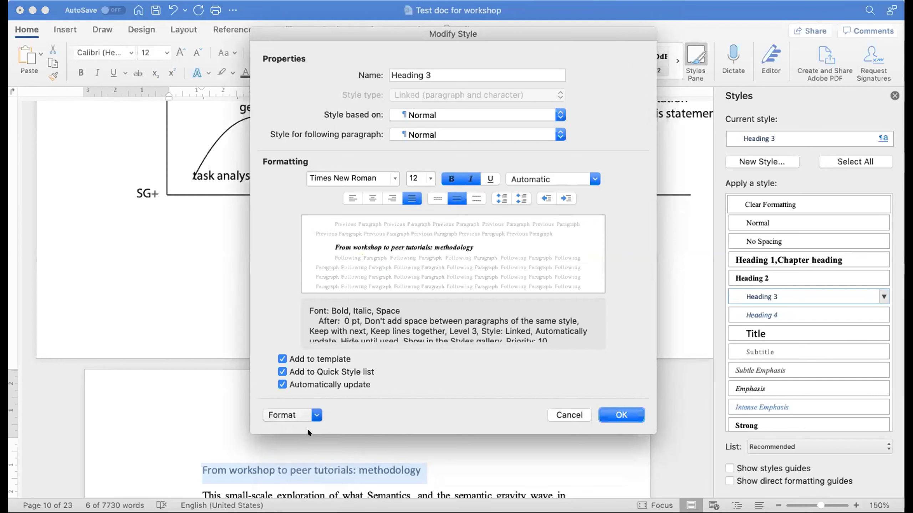
pyautogui.click(467, 318)
# Step: Remove Heading 3's first-line indent and save the redefined style
pyautogui.click(315, 415)
pyautogui.click(291, 442)
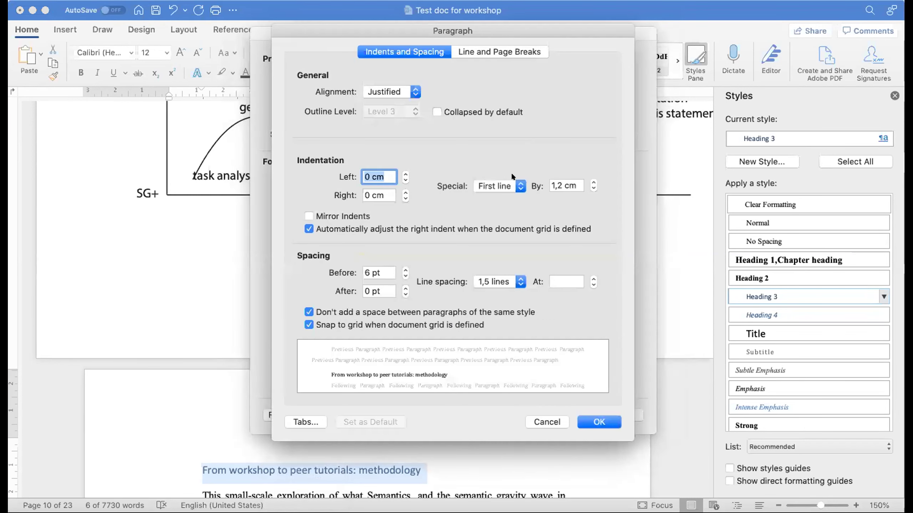
pyautogui.click(503, 185)
pyautogui.click(490, 174)
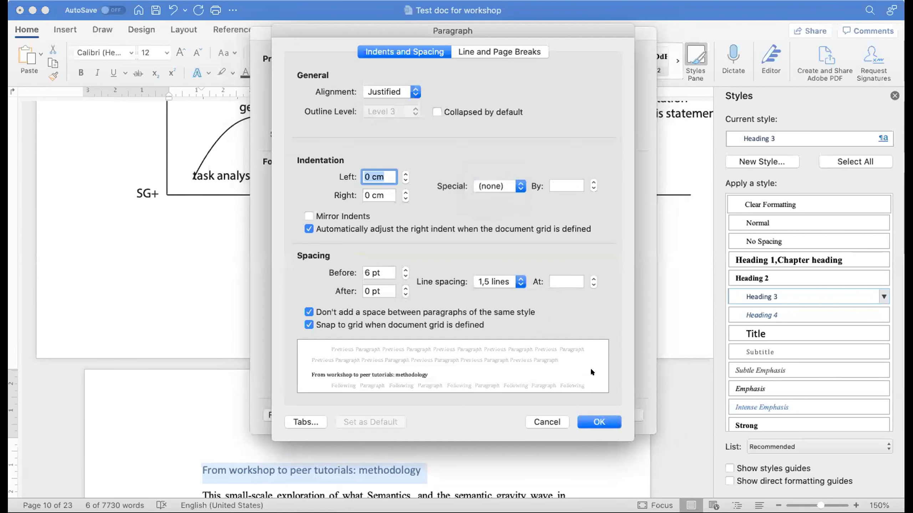
pyautogui.click(600, 420)
pyautogui.click(610, 409)
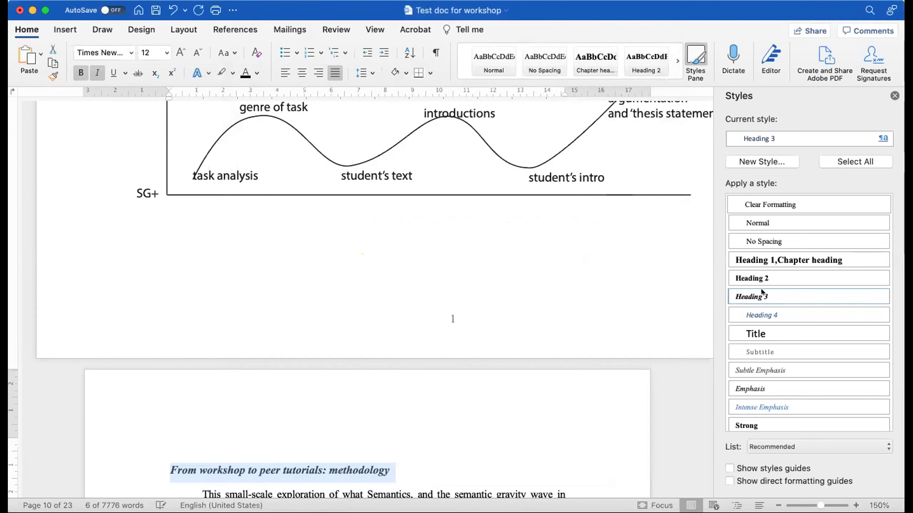
# Step: Make Heading 4 Times New Roman, Automatic colour, underlined, not italic, auto-updating, added to template
pyautogui.moveTo(766, 317)
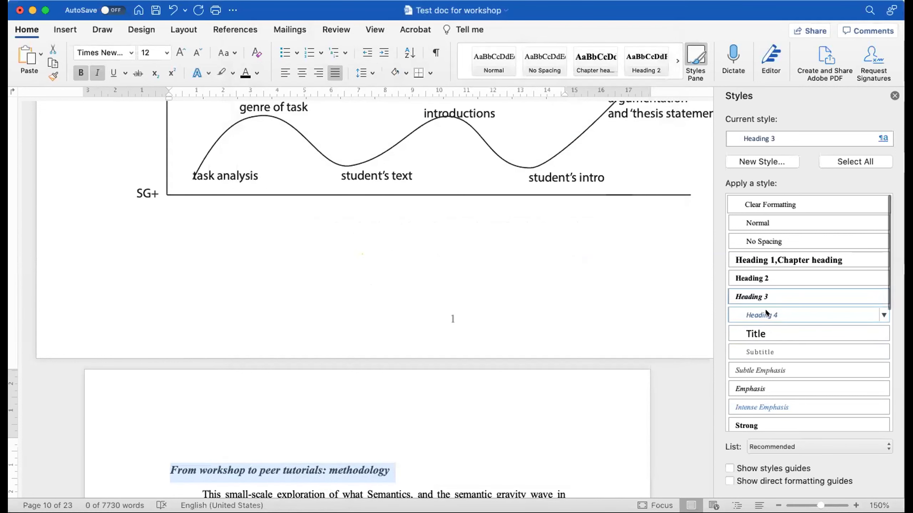
pyautogui.click(883, 314)
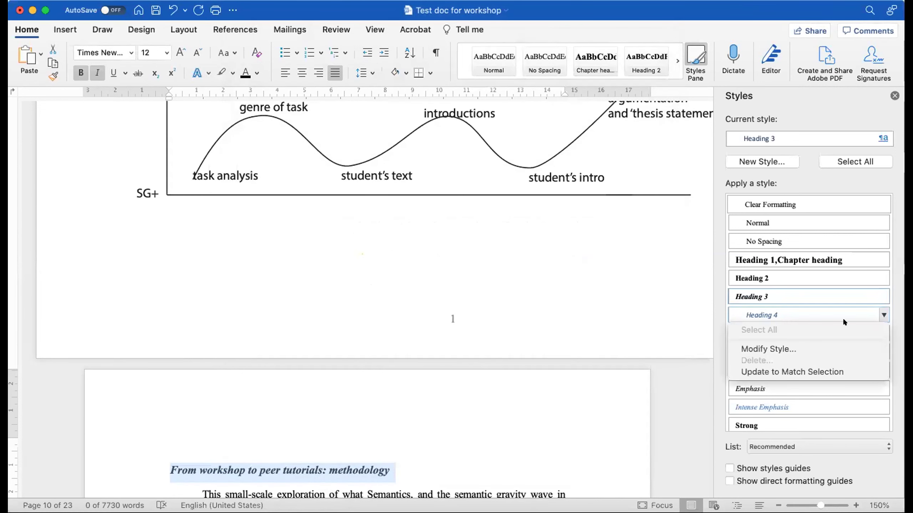
pyautogui.click(790, 345)
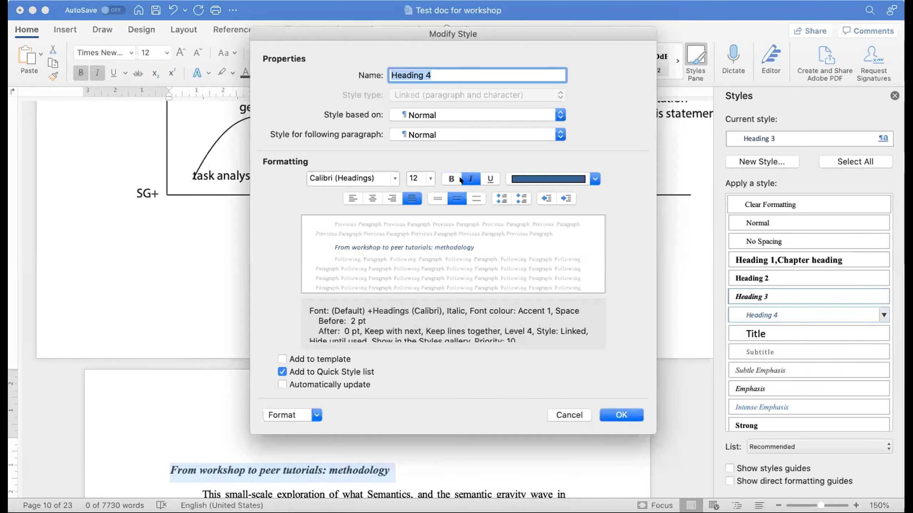
pyautogui.click(594, 179)
pyautogui.click(568, 202)
pyautogui.click(388, 172)
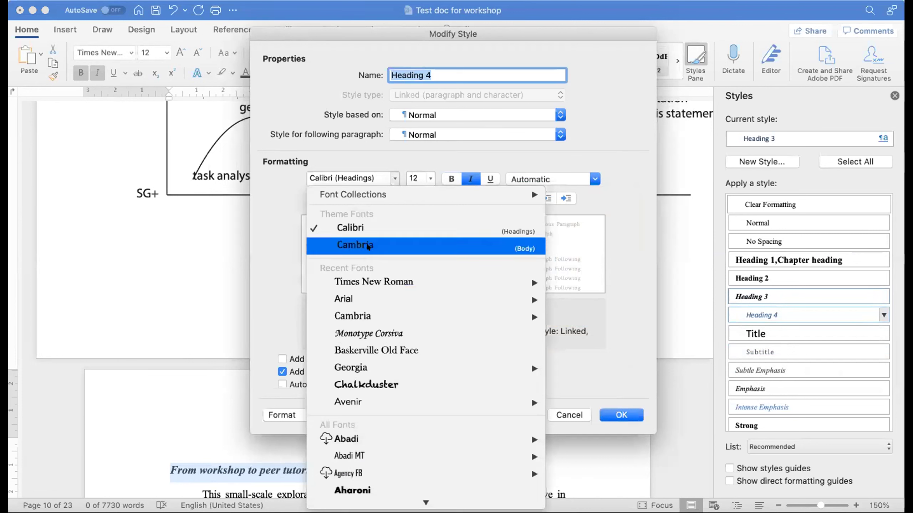
pyautogui.click(381, 283)
pyautogui.click(490, 178)
pyautogui.click(469, 179)
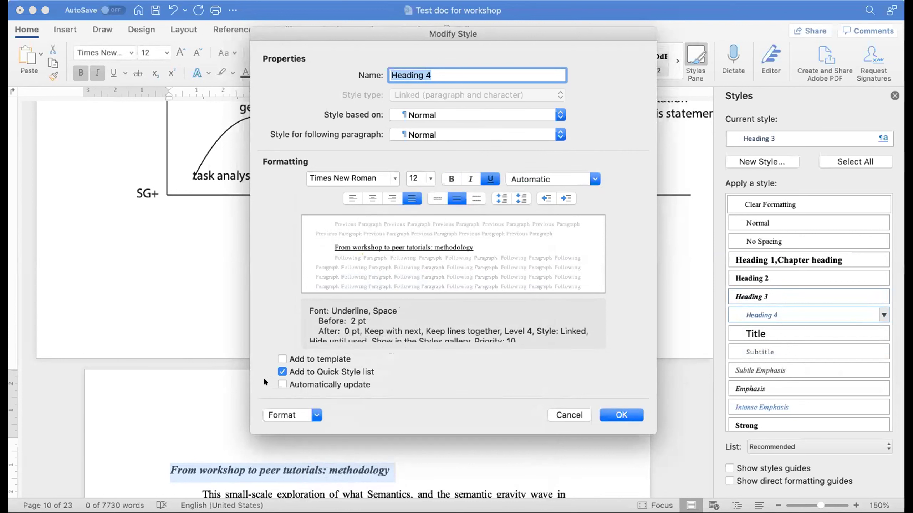
pyautogui.click(282, 384)
pyautogui.click(282, 358)
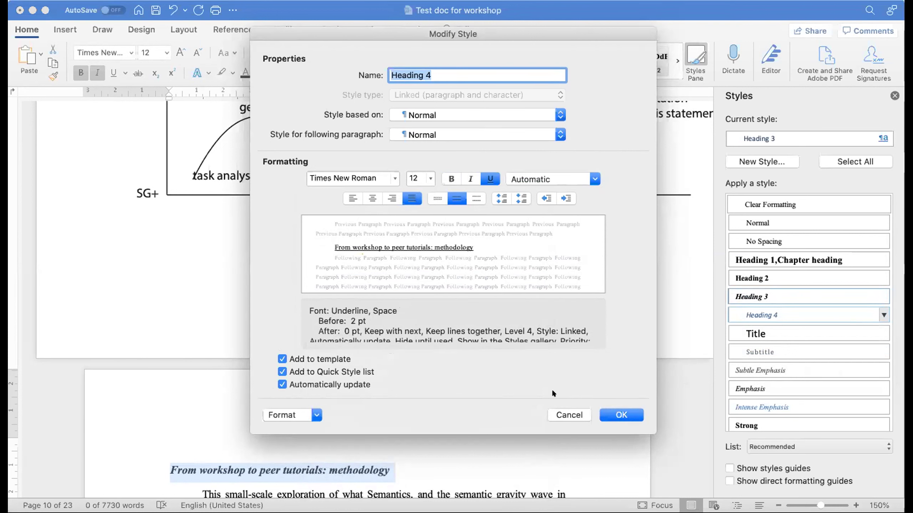
pyautogui.click(612, 414)
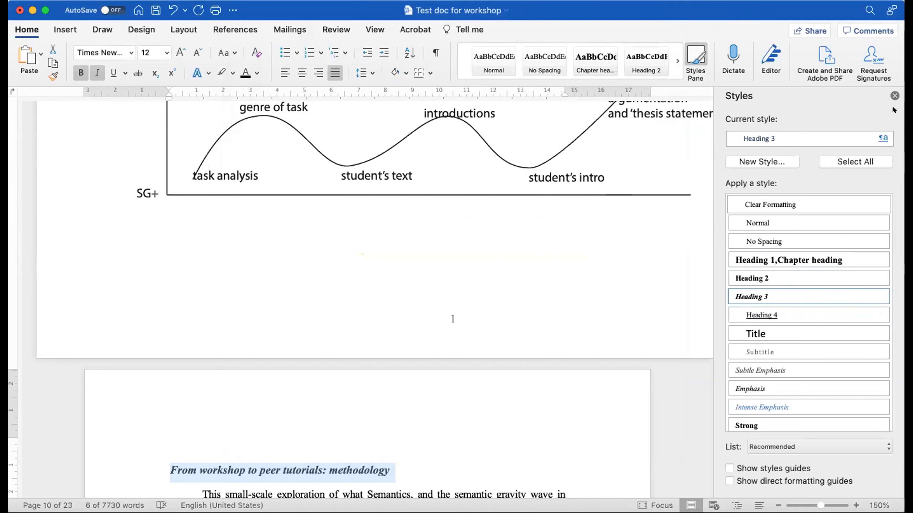
# Step: Apply Heading 2 to the methodology heading line
pyautogui.click(894, 96)
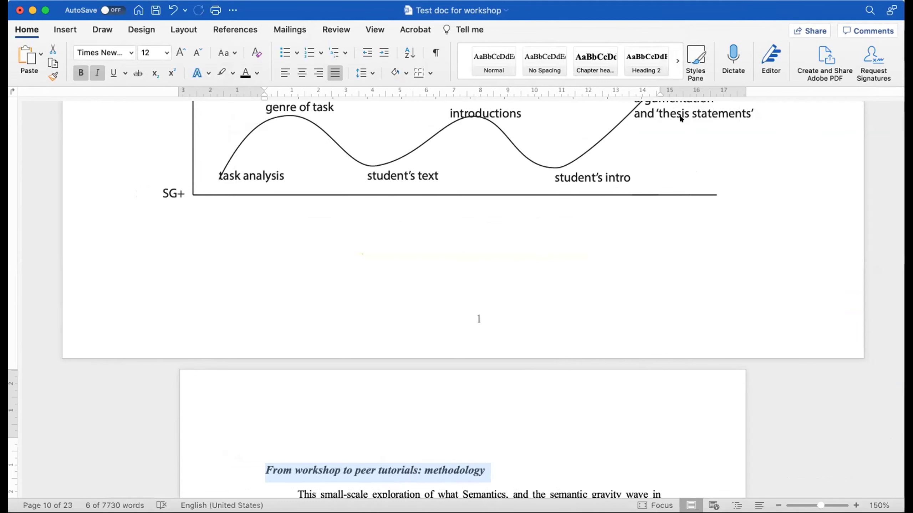
pyautogui.scroll(-3, 450, 434)
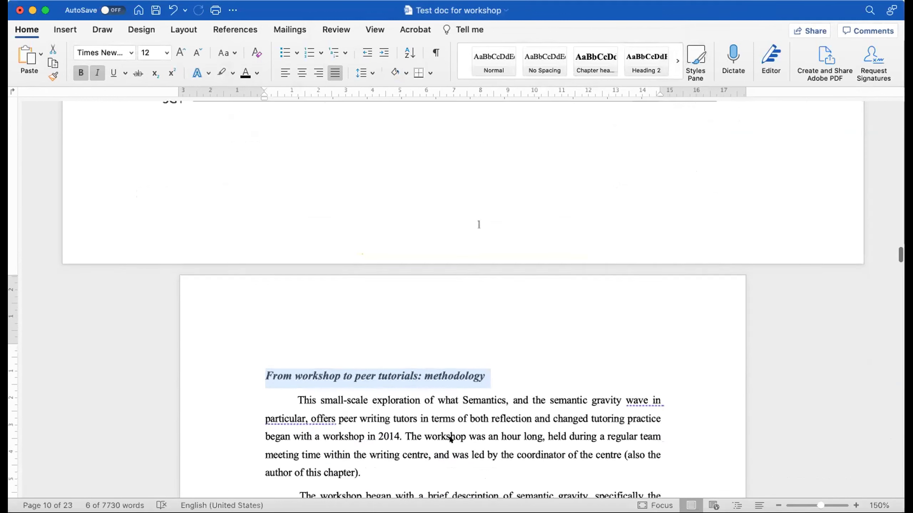
pyautogui.click(493, 368)
pyautogui.moveTo(493, 368); pyautogui.dragTo(231, 365)
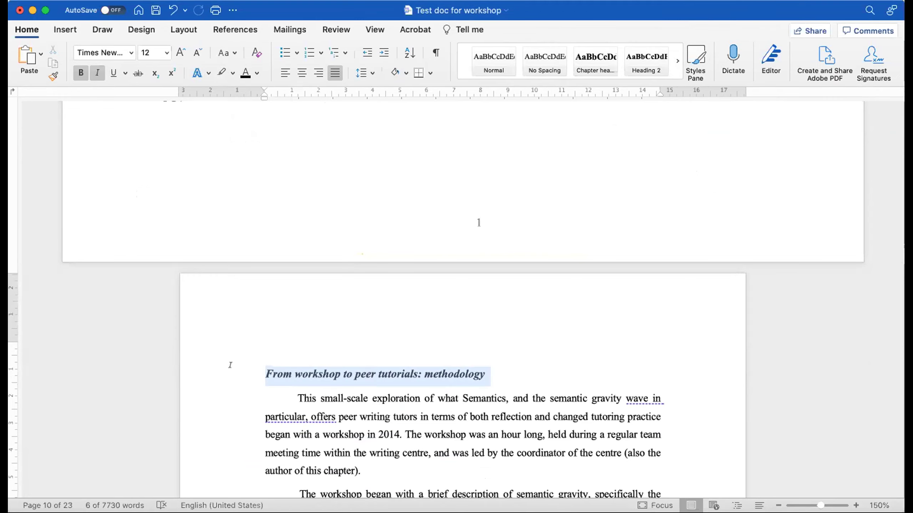
pyautogui.click(643, 56)
# Step: Apply Heading 4 to '2.1.1.1 Meh' and remove its leading indent so it sits flush left
pyautogui.scroll(20, 523, 345)
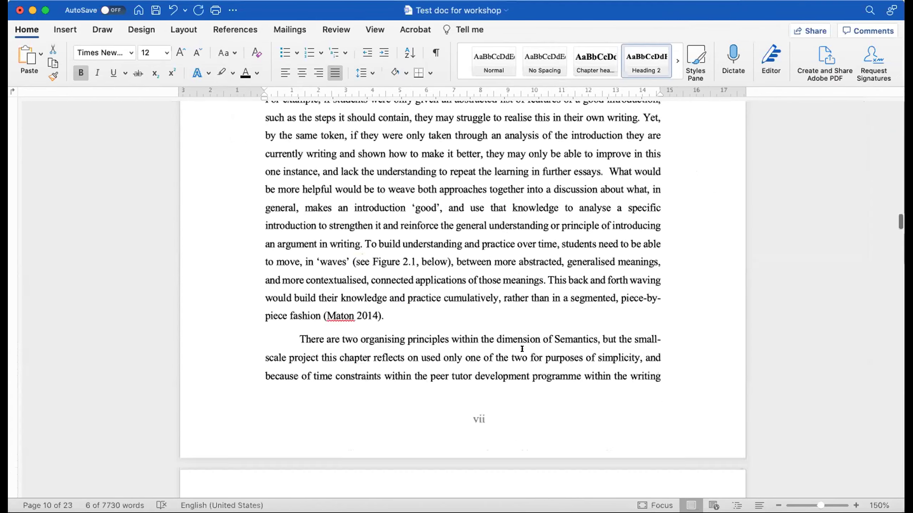
pyautogui.scroll(20, 522, 349)
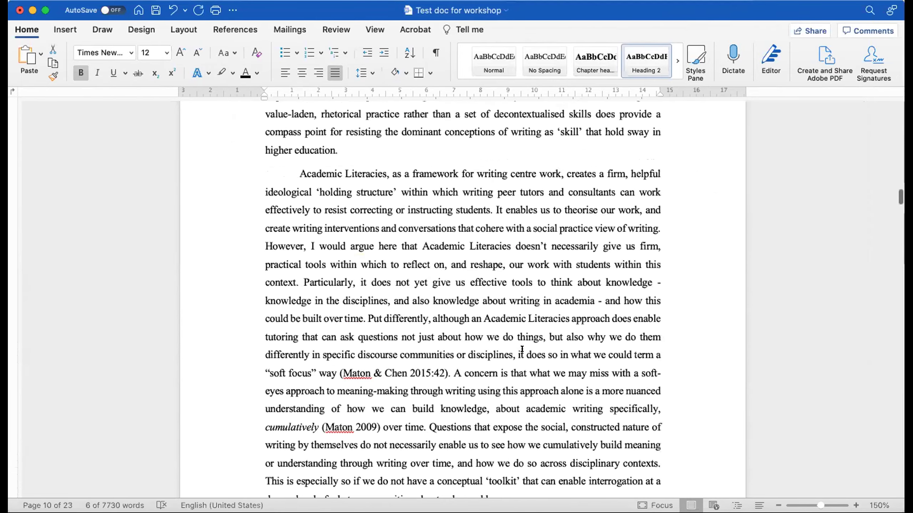
pyautogui.scroll(1, 521, 348)
pyautogui.tripleClick(262, 358)
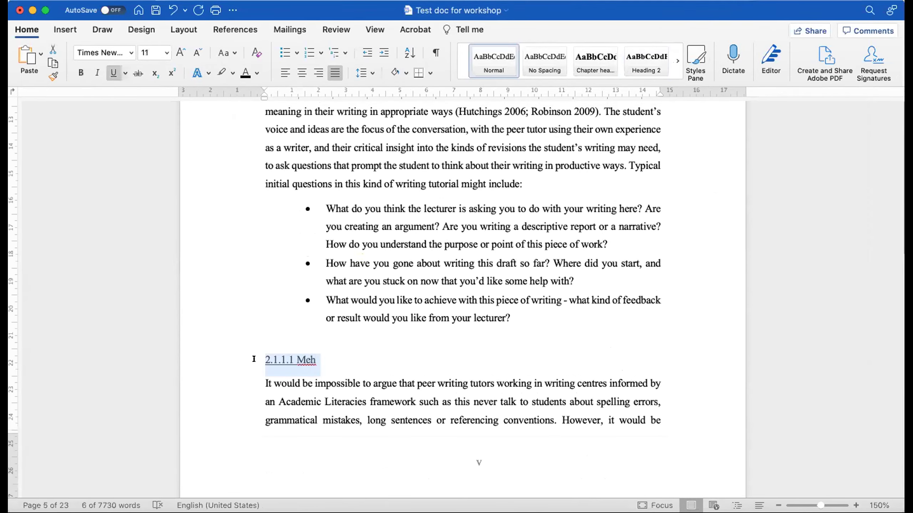
pyautogui.click(547, 60)
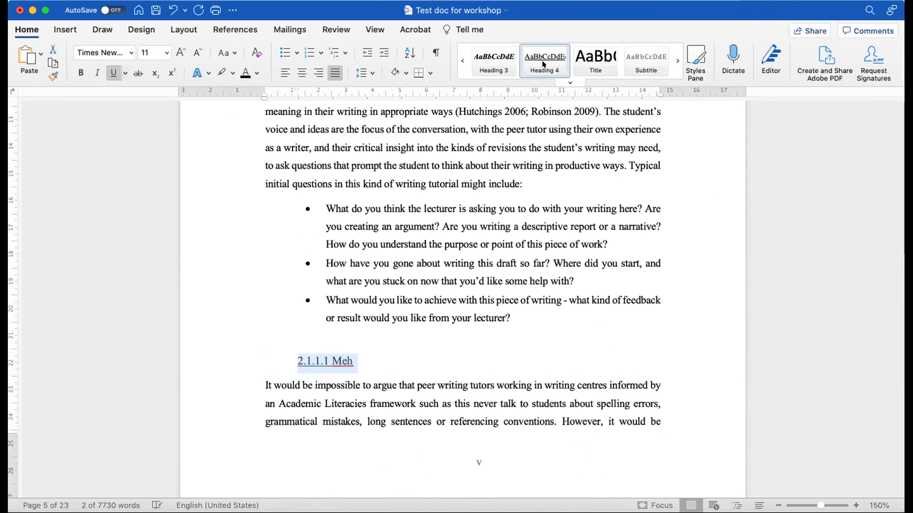
pyautogui.click(286, 353)
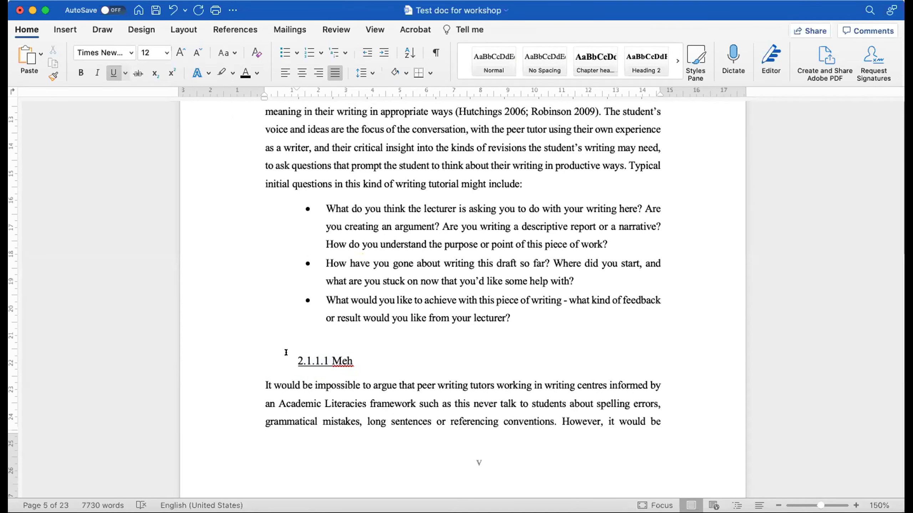
pyautogui.press('BackSpace')
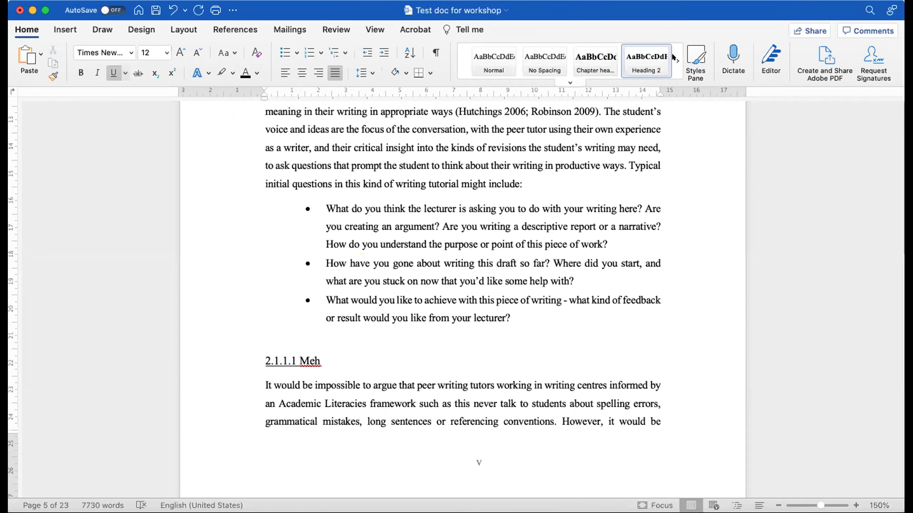
# Step: Modify Heading 4: Special indent (none), no added space between same-style paragraphs
pyautogui.click(677, 60)
pyautogui.rightClick(546, 60)
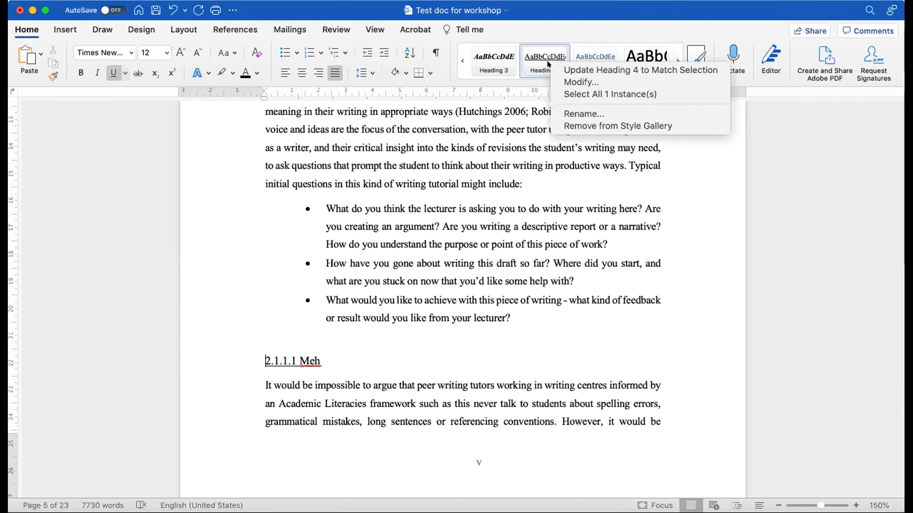
pyautogui.click(563, 78)
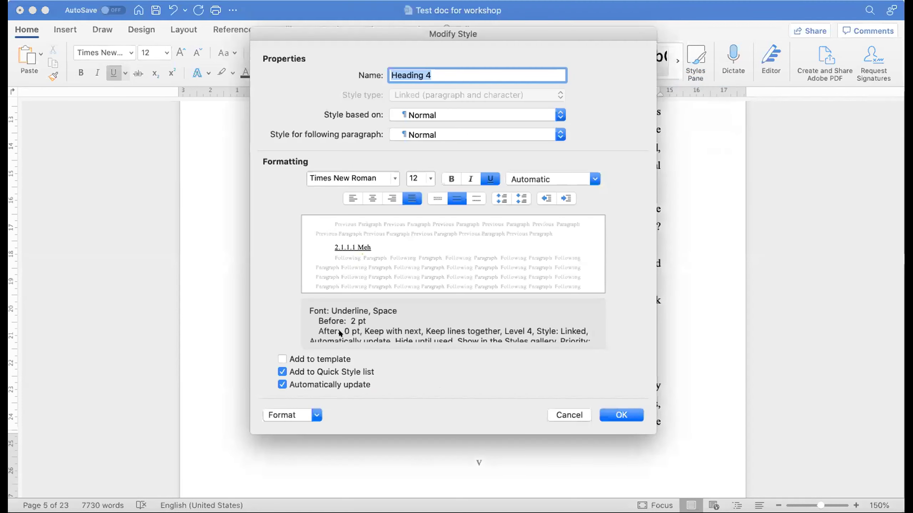
pyautogui.click(299, 415)
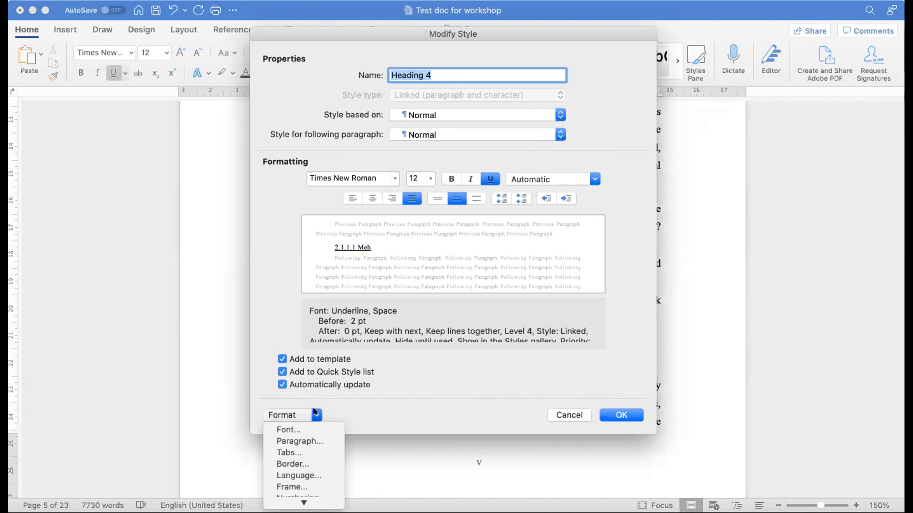
pyautogui.click(304, 441)
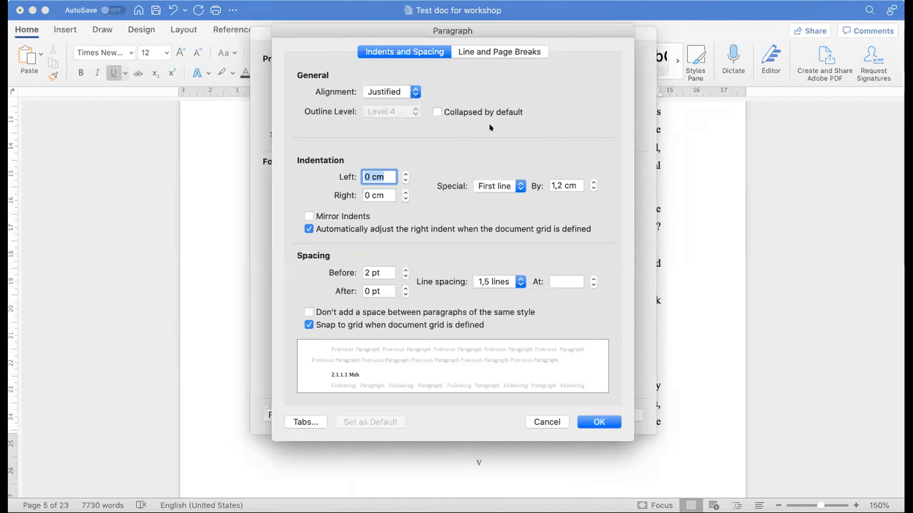
pyautogui.click(520, 186)
pyautogui.click(502, 186)
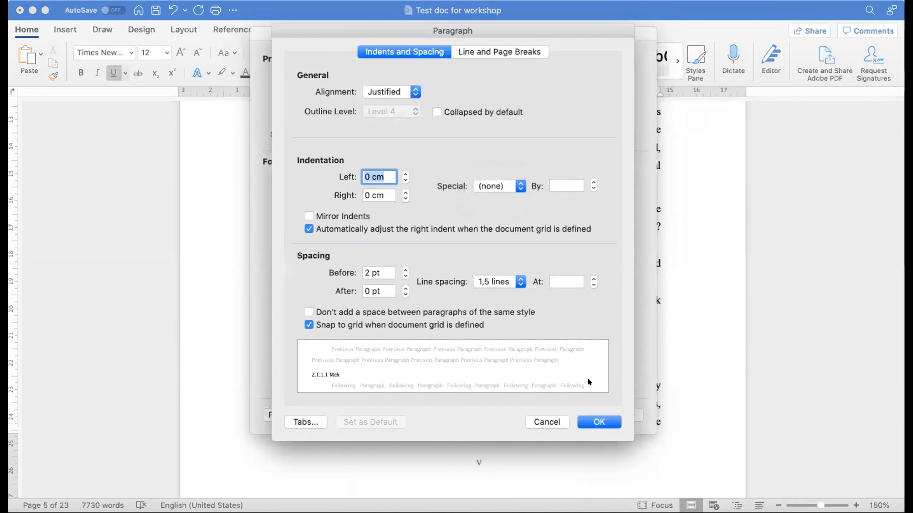
pyautogui.click(309, 312)
pyautogui.click(600, 420)
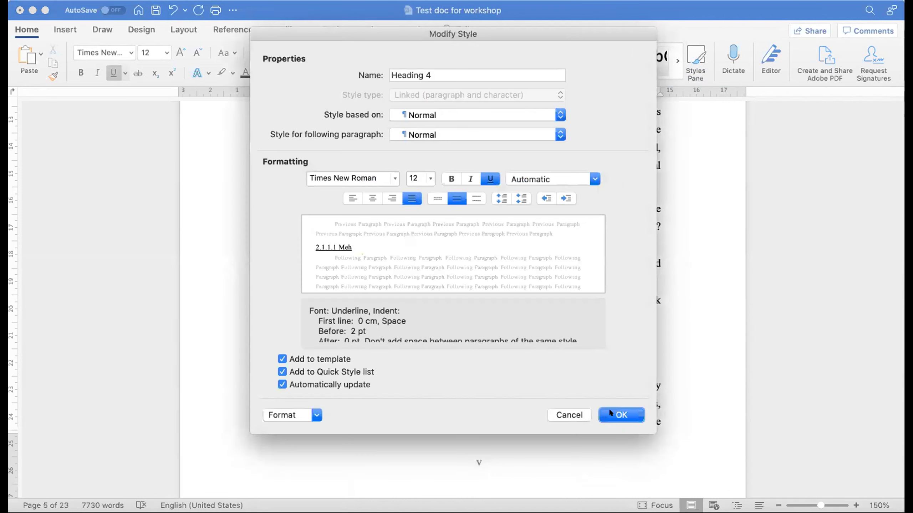
pyautogui.click(611, 413)
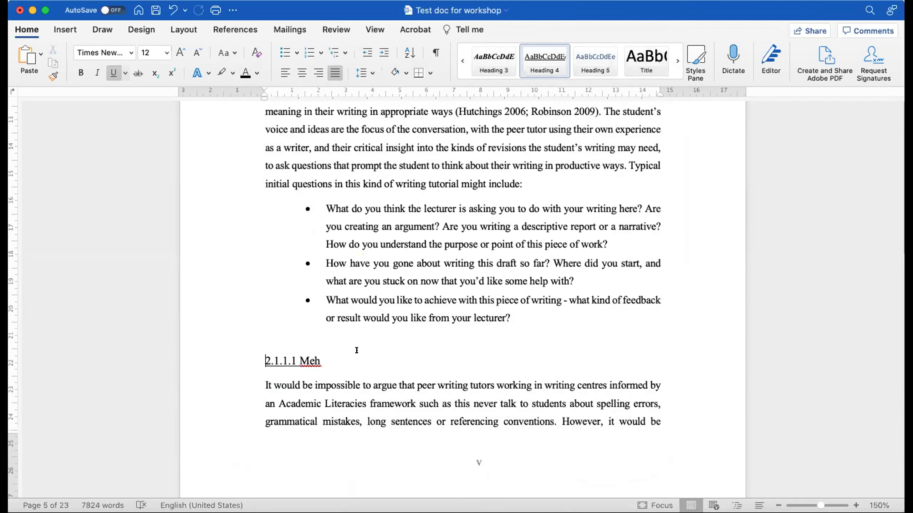
# Step: Apply Heading 3 to the '2.1.1 Blah blah' heading
pyautogui.tripleClick(310, 361)
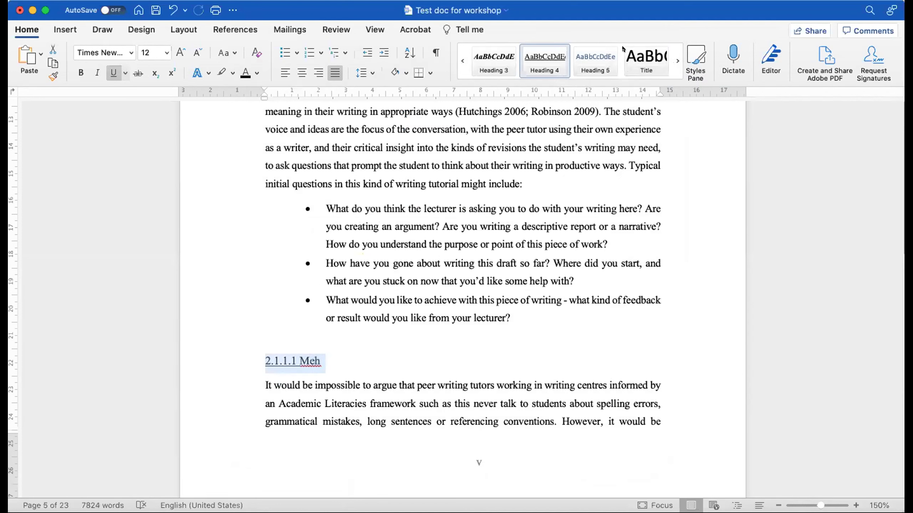
pyautogui.scroll(3, 416, 299)
pyautogui.scroll(10, 415, 299)
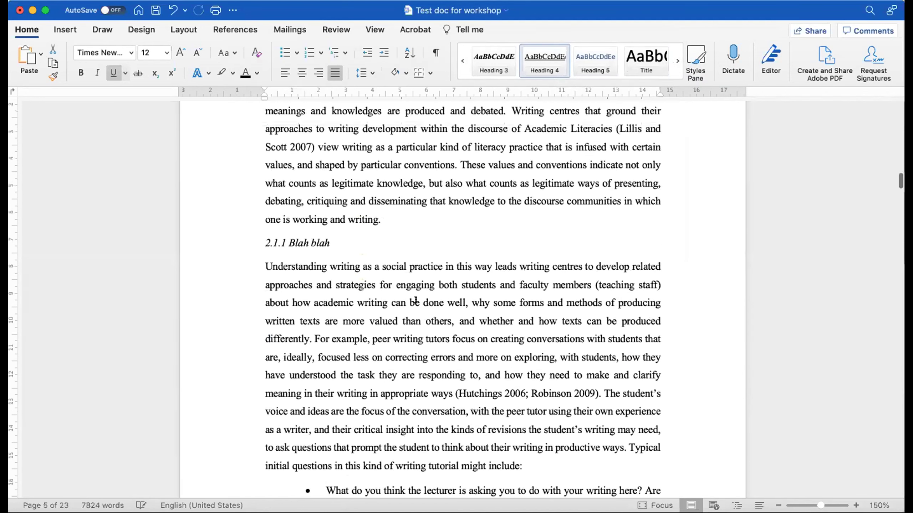
pyautogui.click(258, 286)
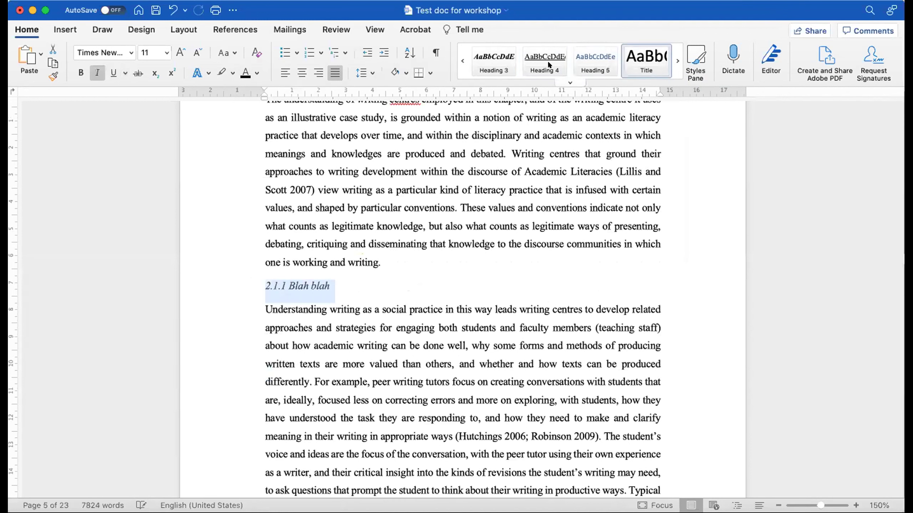
pyautogui.click(487, 60)
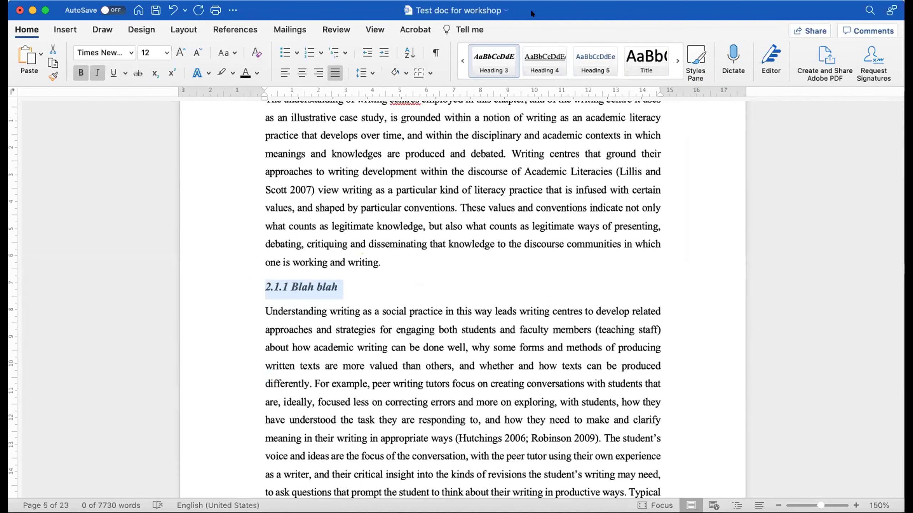
# Step: Modify the Heading 3 style to turn bold off, leaving it italic
pyautogui.rightClick(506, 59)
pyautogui.click(508, 76)
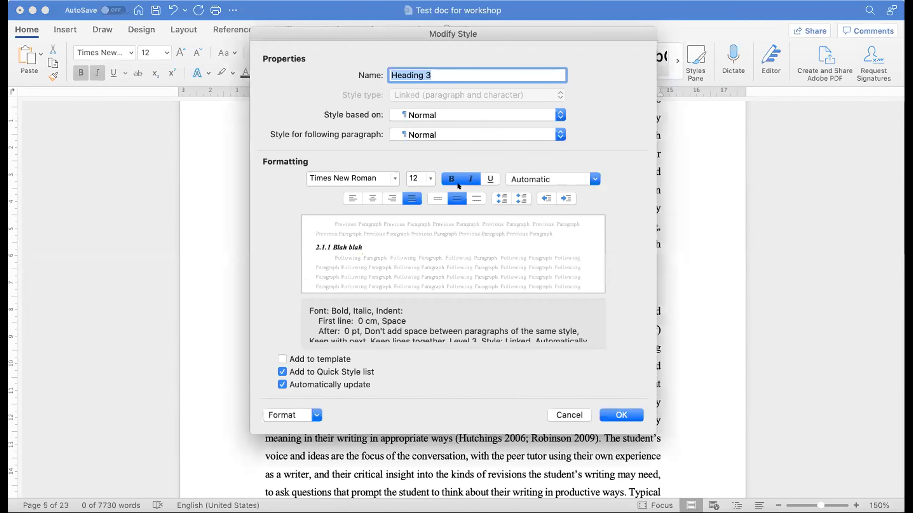
pyautogui.click(458, 184)
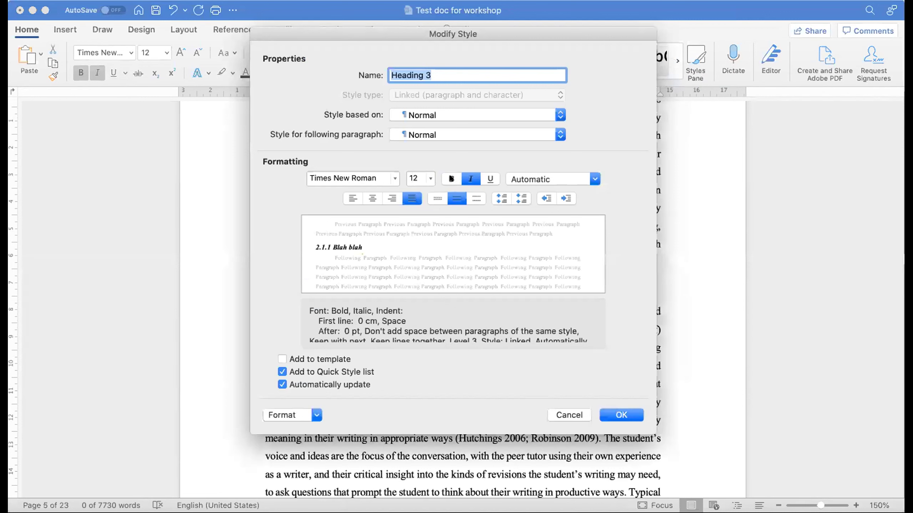
pyautogui.click(623, 412)
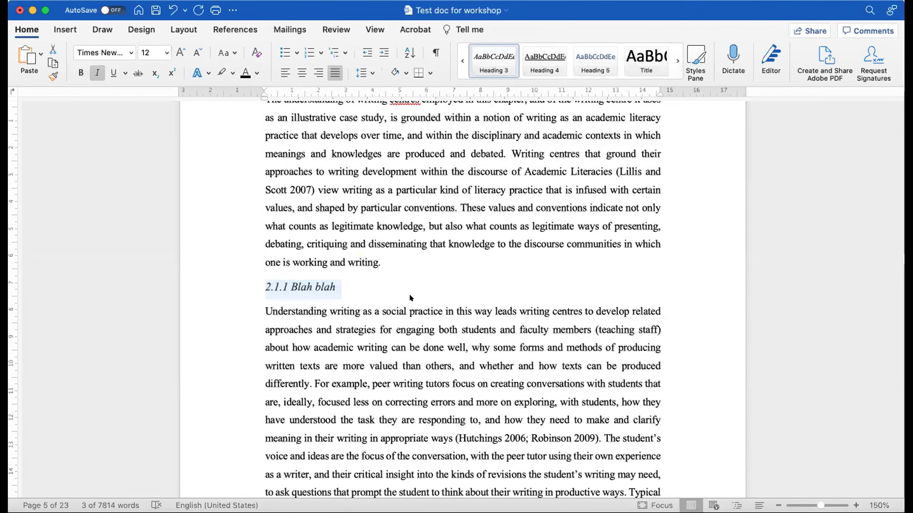
pyautogui.scroll(10, 418, 280)
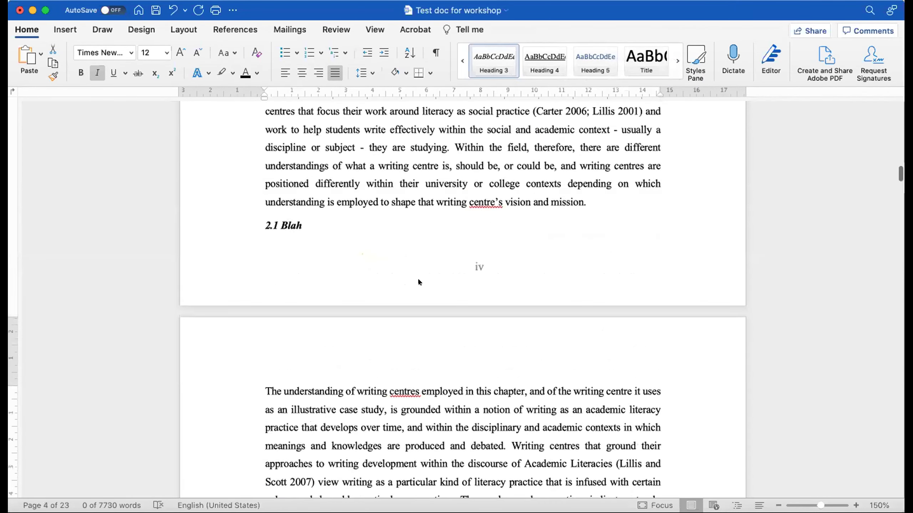
pyautogui.scroll(-10, 418, 283)
pyautogui.scroll(10, 418, 282)
pyautogui.scroll(20, 418, 282)
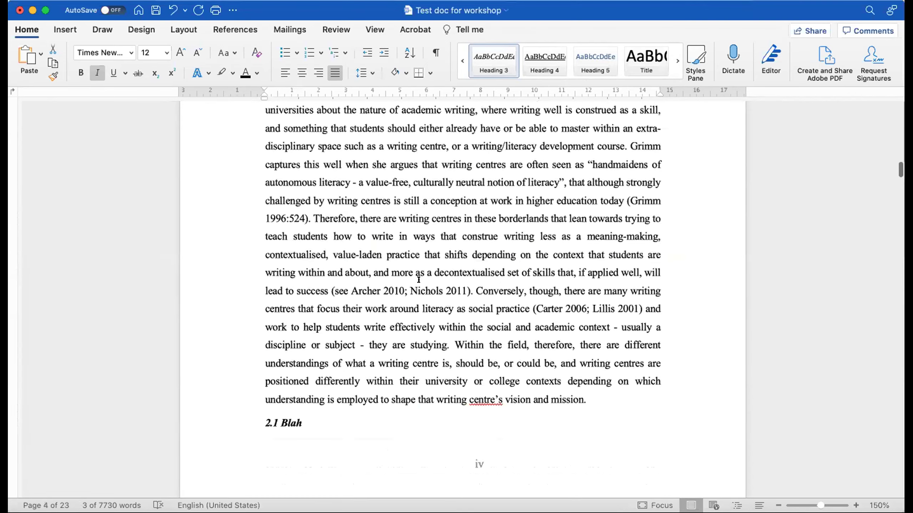
pyautogui.scroll(7, 417, 280)
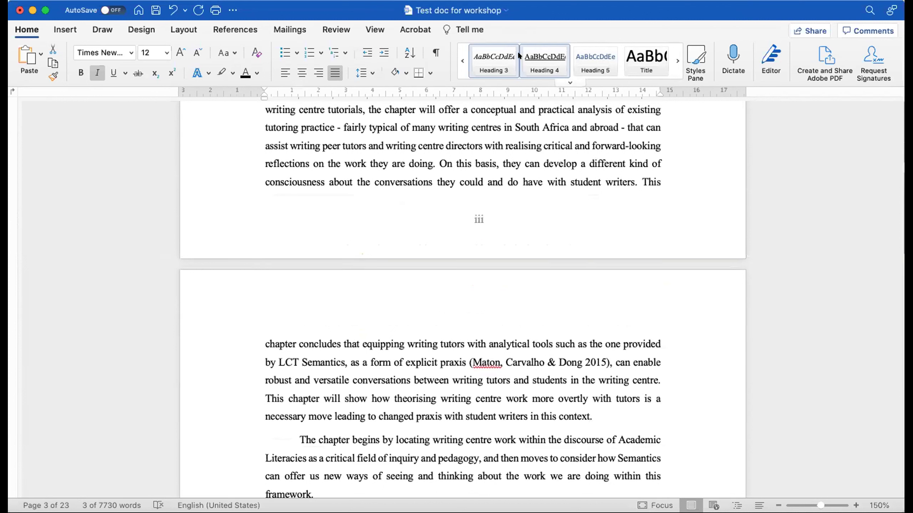
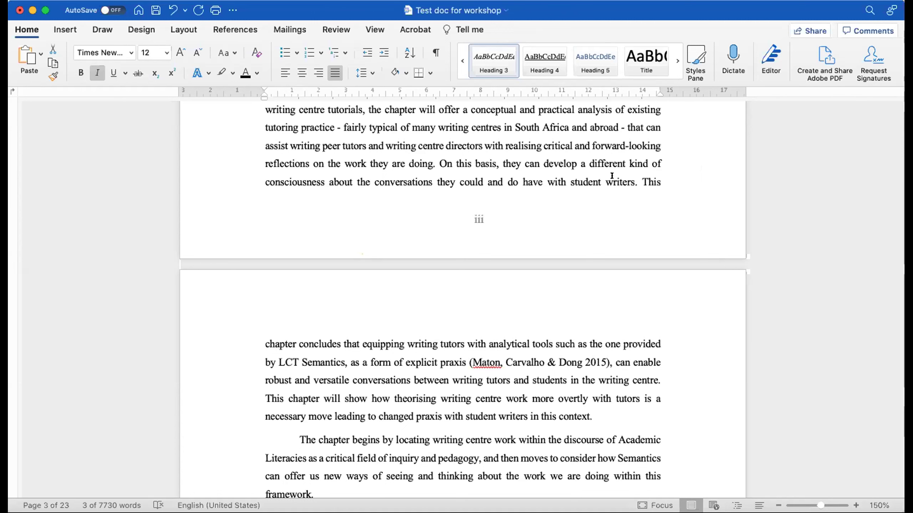
# Step: Scroll up to page 1, then back down to the CHAPTER THREE heading
pyautogui.scroll(10, 611, 176)
pyautogui.scroll(7, 612, 177)
pyautogui.scroll(12, 612, 176)
pyautogui.scroll(17, 611, 176)
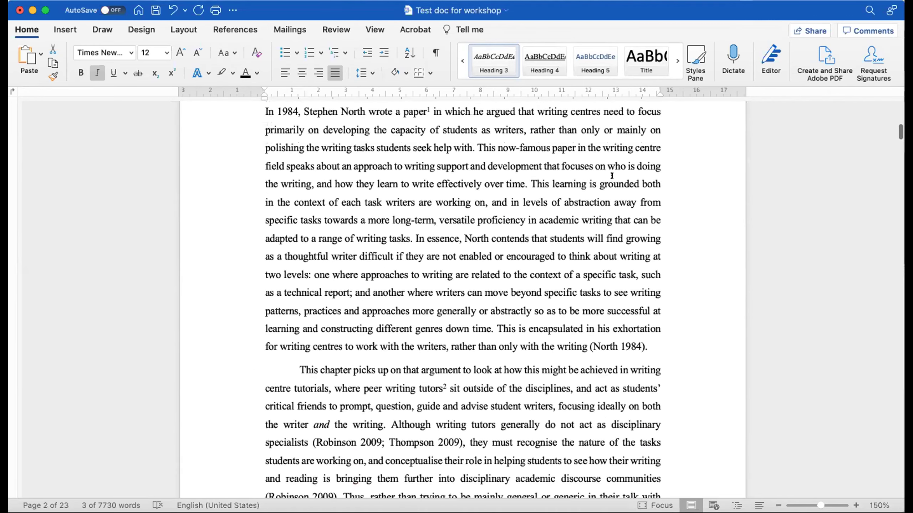
pyautogui.scroll(4, 611, 175)
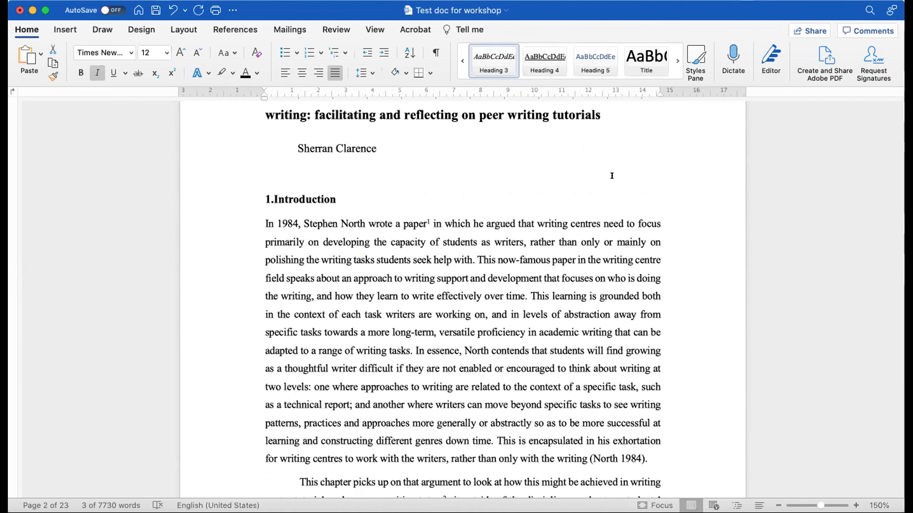
pyautogui.scroll(4, 611, 176)
pyautogui.scroll(1, 612, 176)
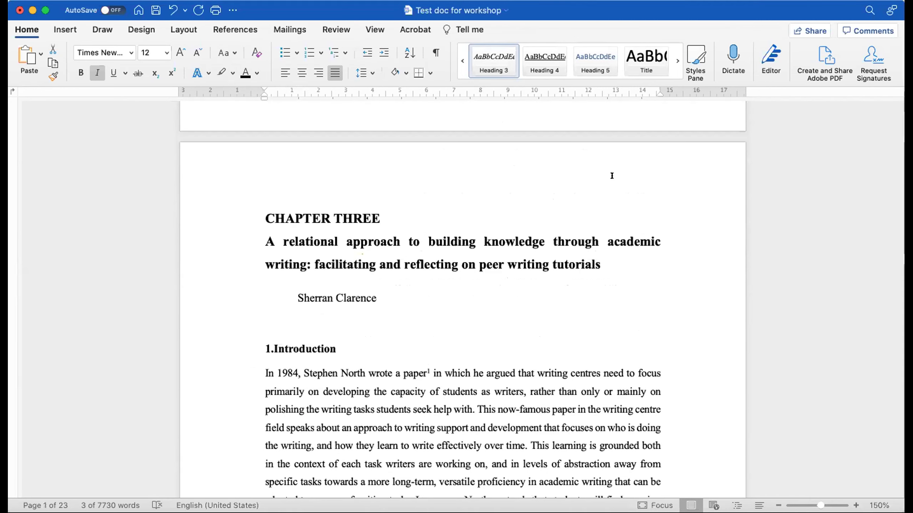
pyautogui.scroll(2, 609, 174)
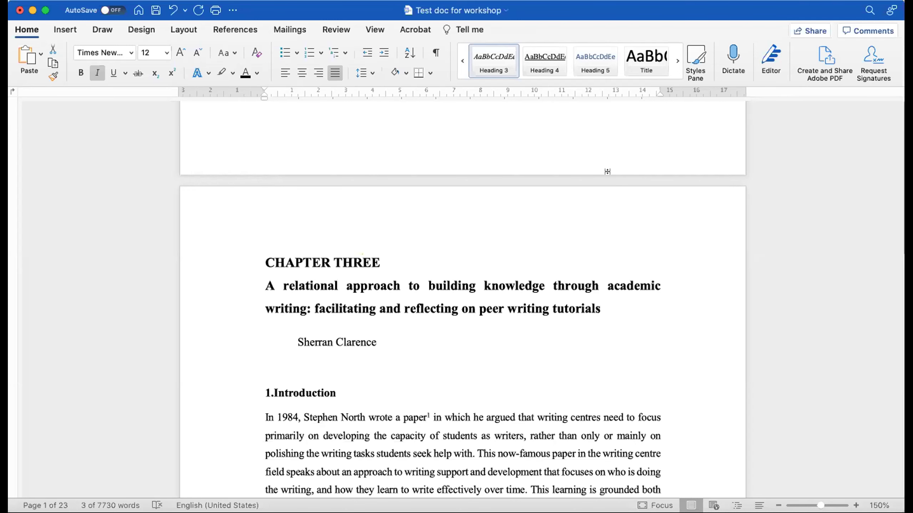
pyautogui.scroll(10, 527, 194)
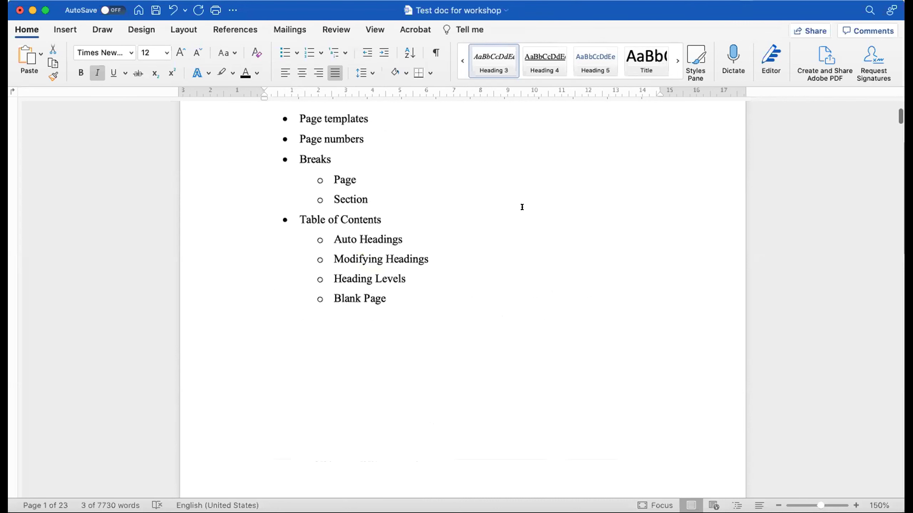
pyautogui.scroll(-3, 368, 331)
pyautogui.scroll(-10, 369, 334)
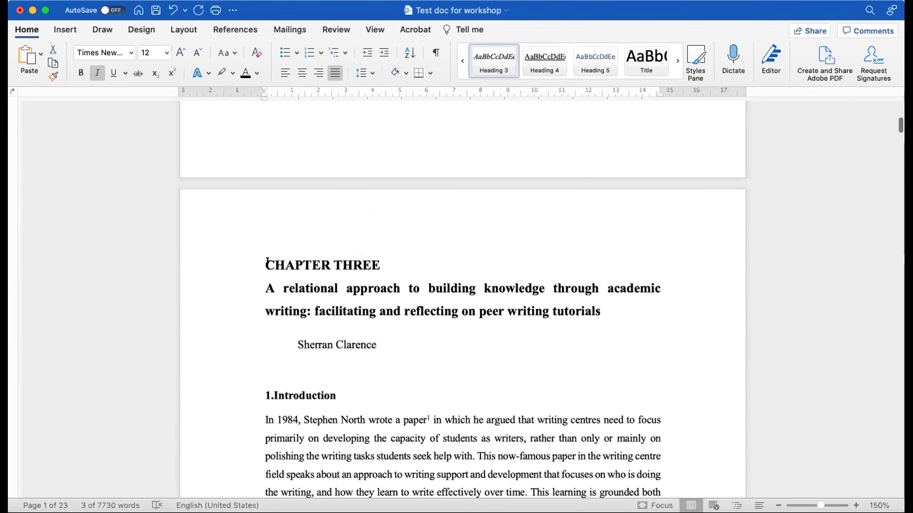
# Step: Insert a Blank Page before CHAPTER THREE and put the cursor on the new page
pyautogui.click(263, 260)
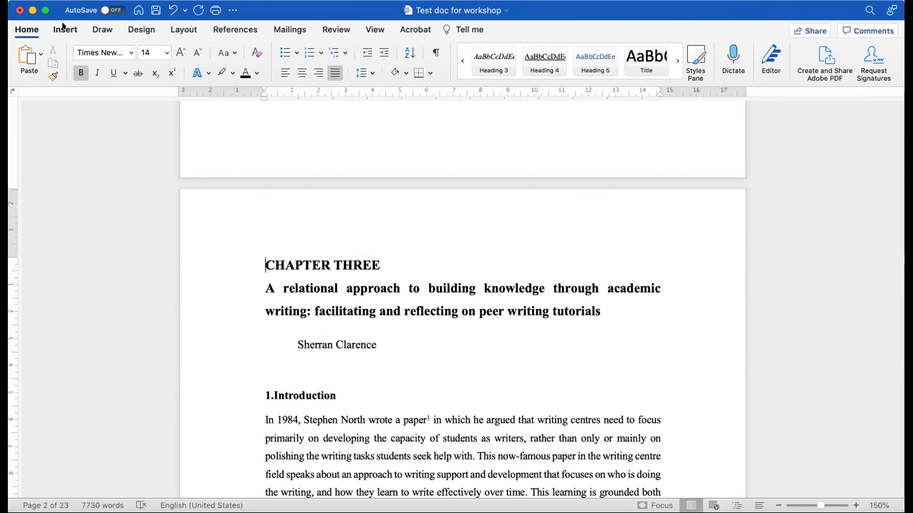
pyautogui.doubleClick(63, 28)
pyautogui.click(63, 29)
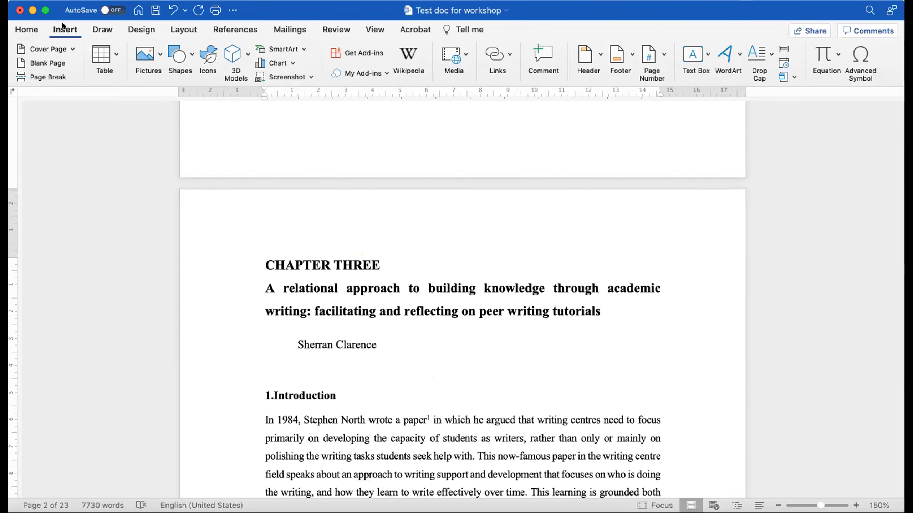
pyautogui.click(45, 65)
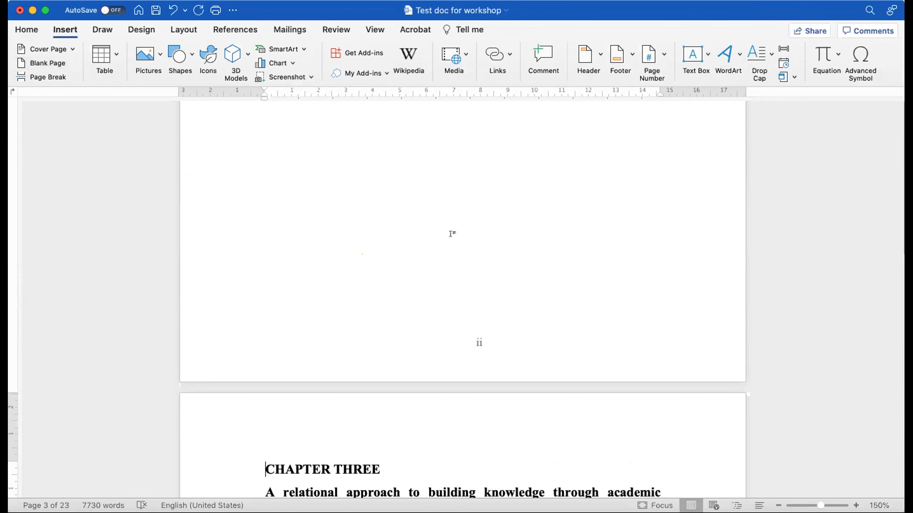
pyautogui.scroll(10, 451, 234)
pyautogui.scroll(-10, 451, 238)
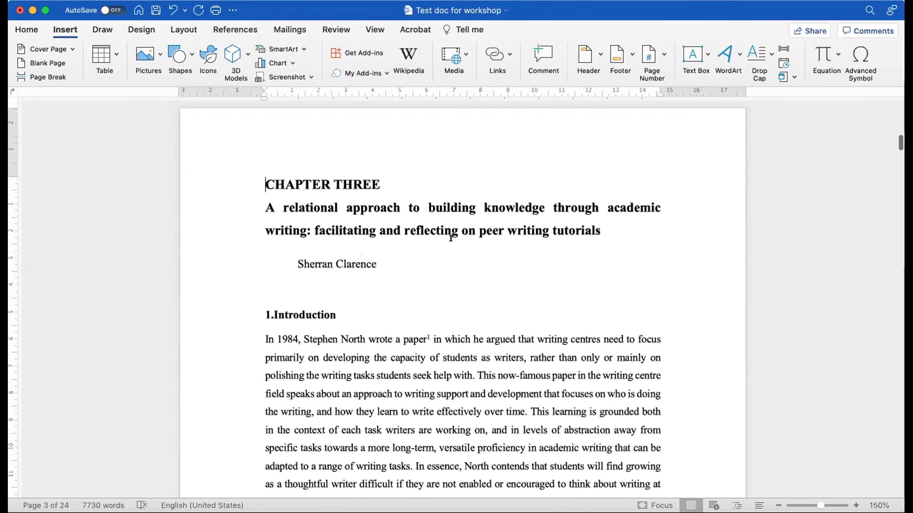
pyautogui.scroll(8, 450, 238)
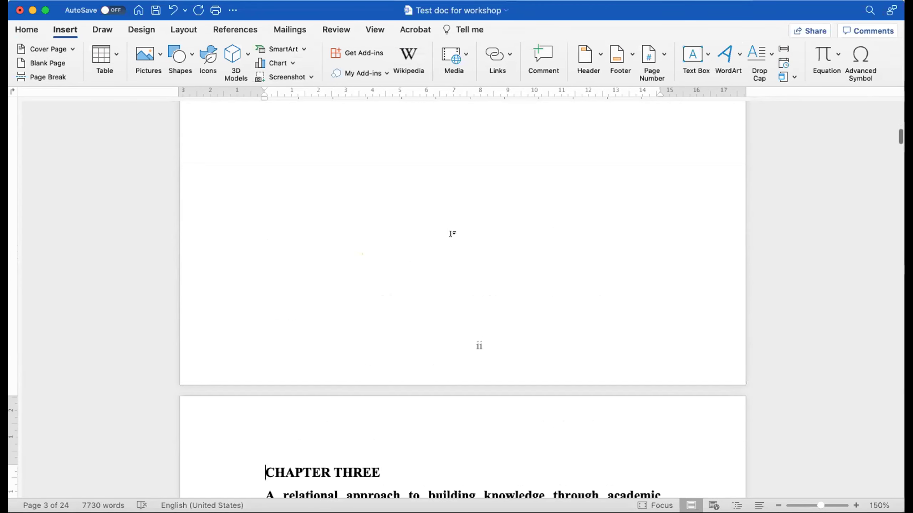
pyautogui.scroll(2, 452, 234)
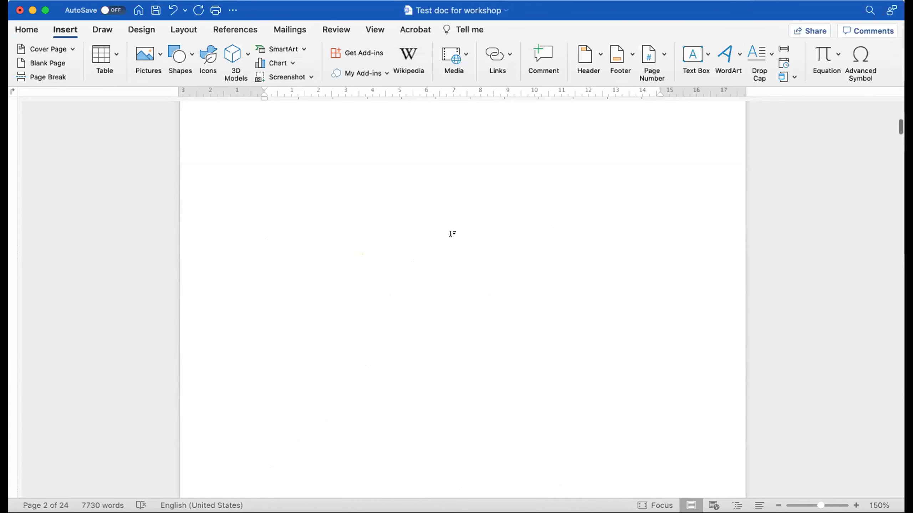
pyautogui.scroll(3, 452, 234)
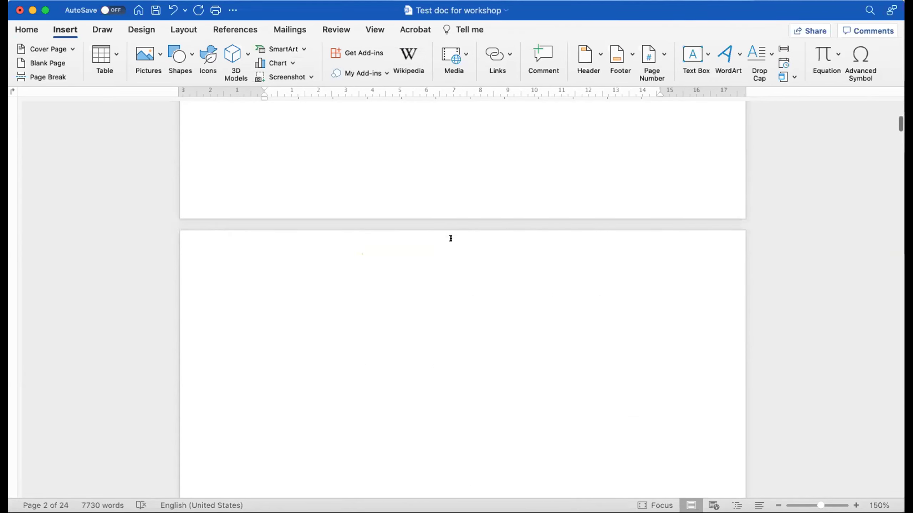
pyautogui.click(265, 310)
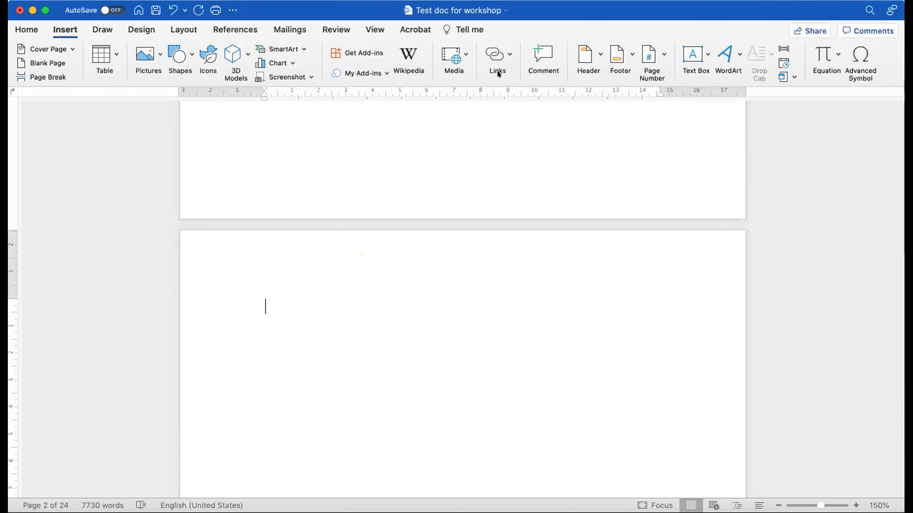
# Step: Switch to the References ribbon tab
pyautogui.click(237, 27)
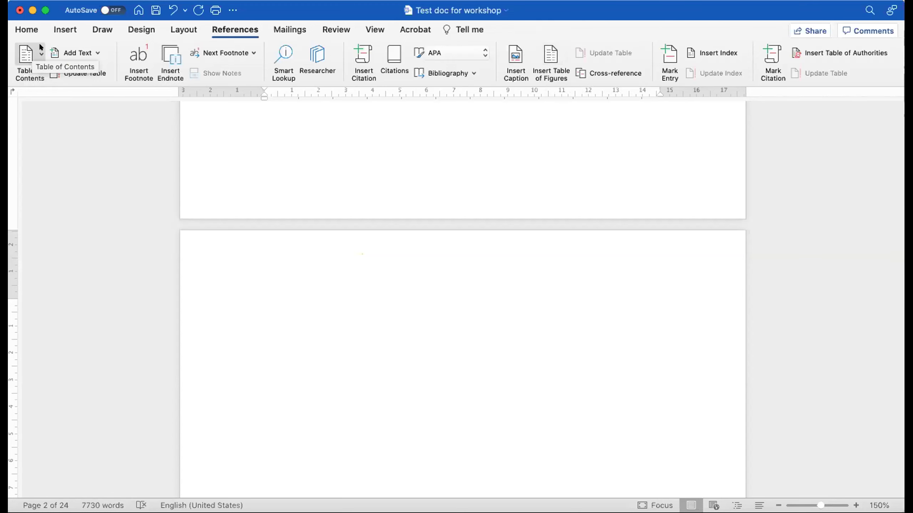
# Step: Configure a custom table of contents: From template format, 4 levels, right-aligned page numbers, hyperlinks on
pyautogui.click(41, 54)
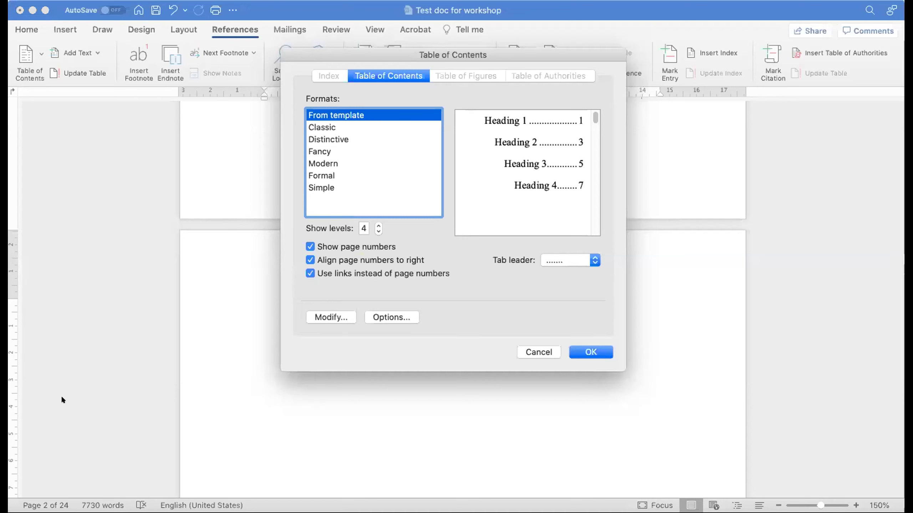
pyautogui.click(377, 223)
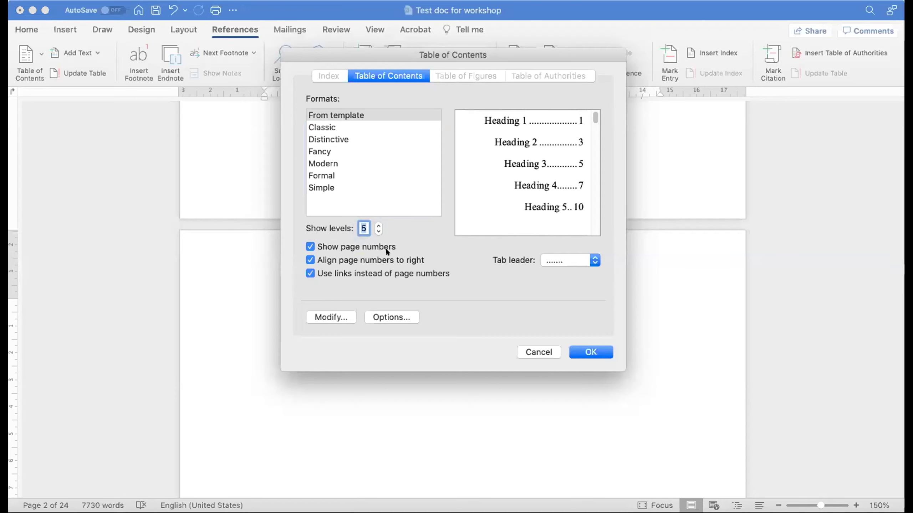
pyautogui.click(377, 230)
pyautogui.click(326, 127)
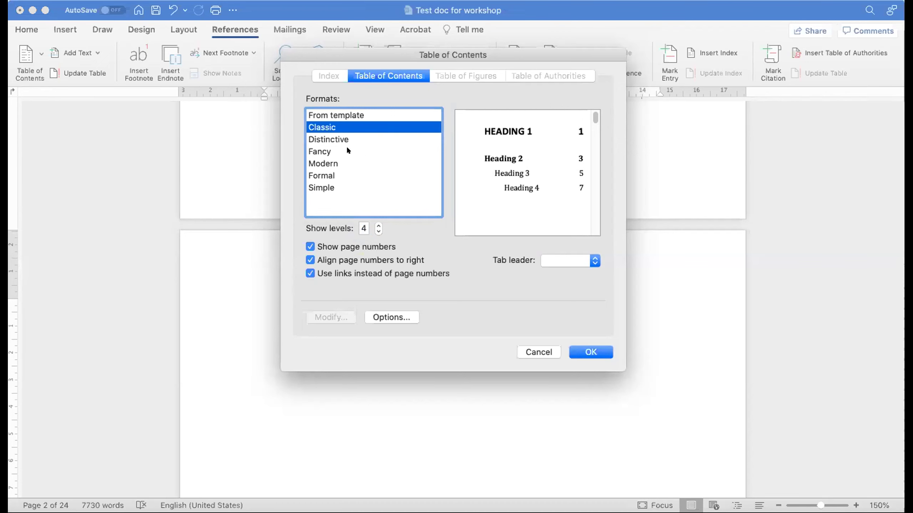
pyautogui.click(329, 139)
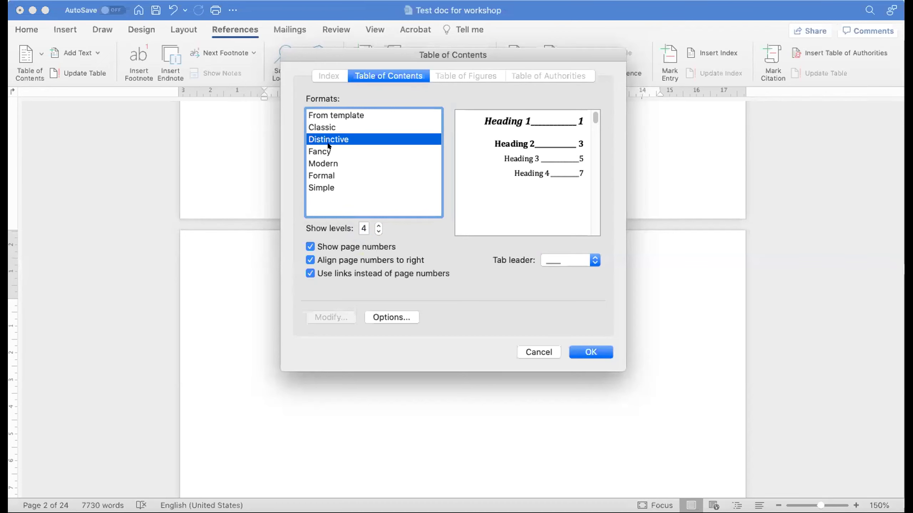
pyautogui.click(328, 149)
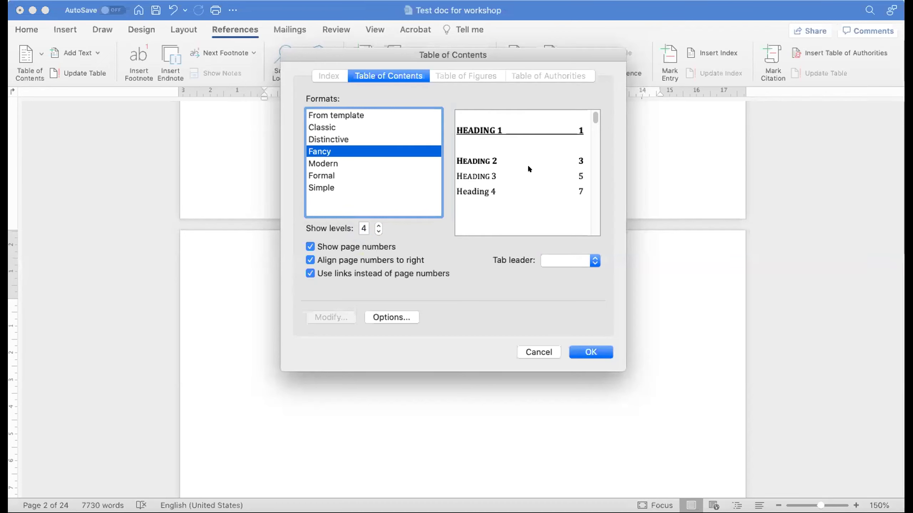
pyautogui.click(319, 164)
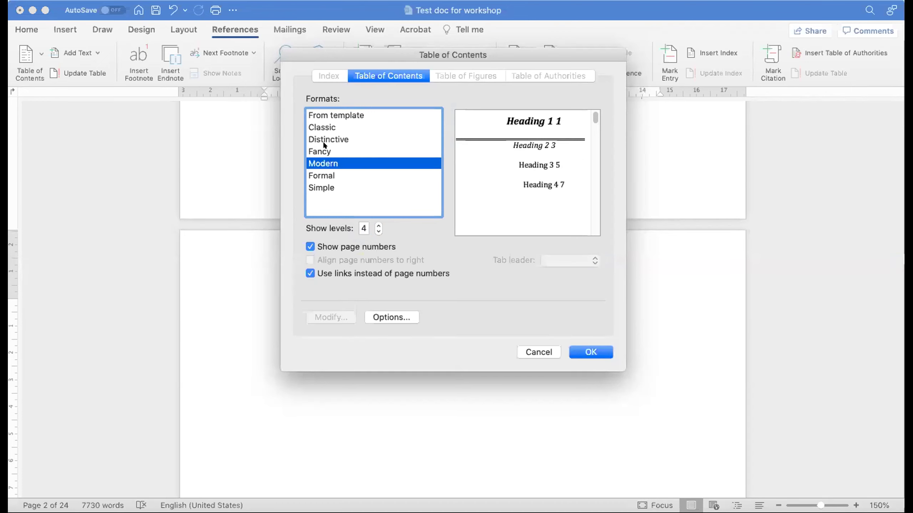
pyautogui.click(335, 116)
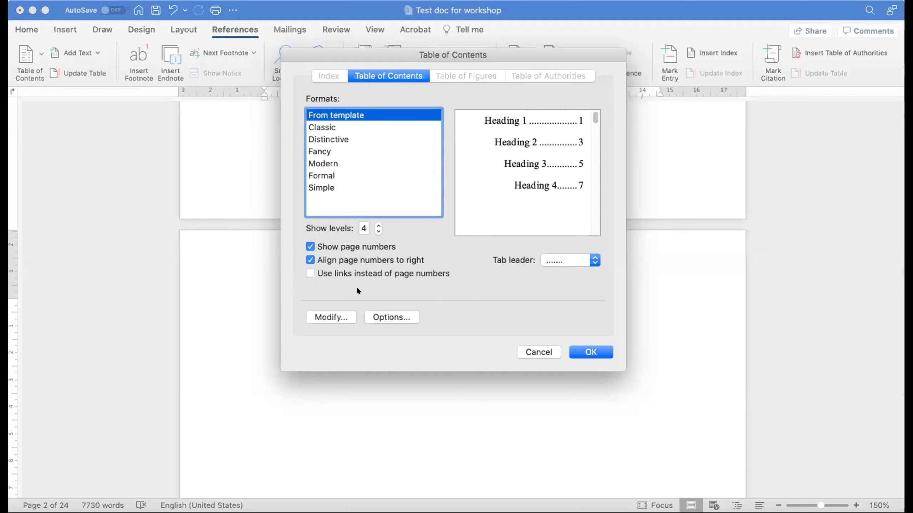
pyautogui.click(309, 273)
# Step: Insert the table of contents on page 2, then select all of it and delete it
pyautogui.click(590, 352)
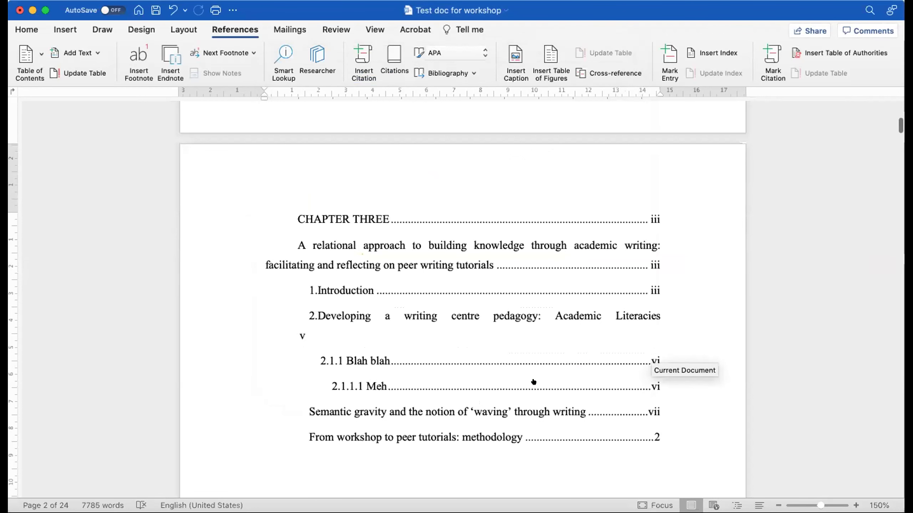
pyautogui.scroll(-2, 534, 382)
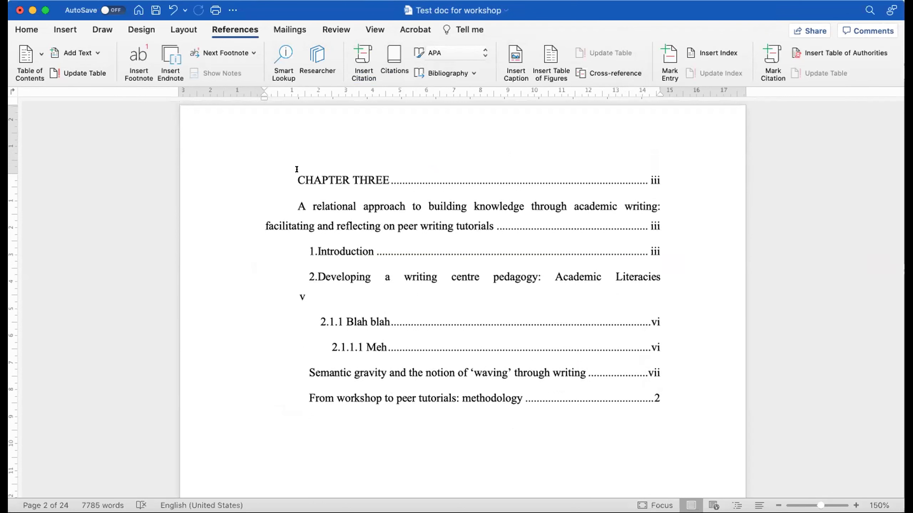
pyautogui.click(274, 170)
pyautogui.keyDown('shift'); pyautogui.click(712, 403); pyautogui.keyUp('shift')
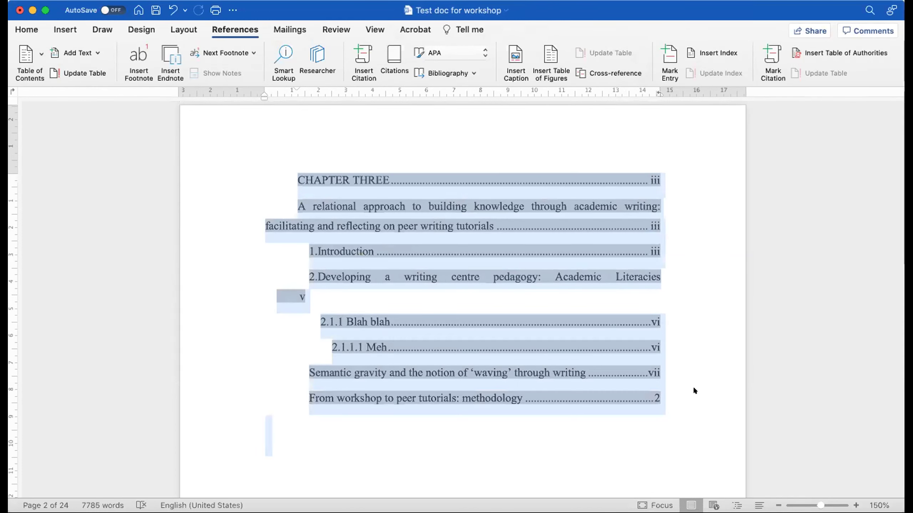
pyautogui.press('BackSpace')
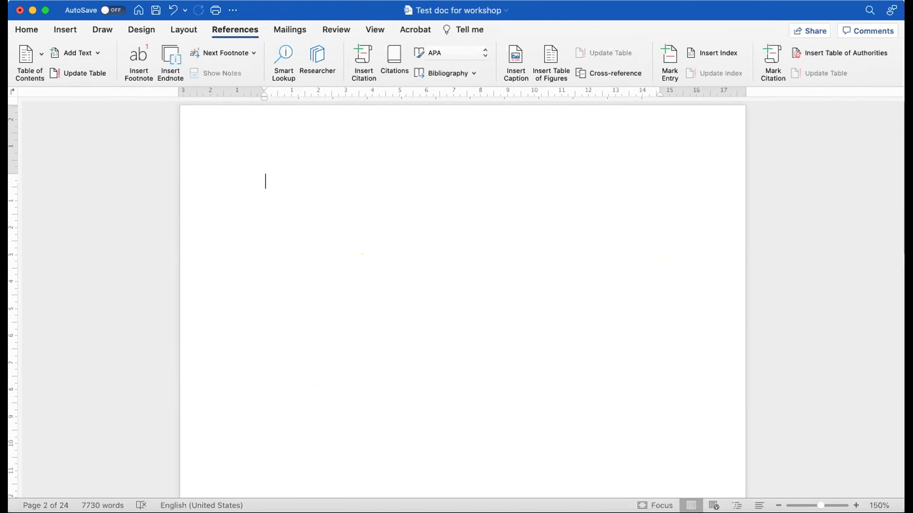
# Step: Make no-special-indent paragraph settings the default for Normal-template documents, then reinsert the table of contents
pyautogui.click(194, 0)
pyautogui.click(216, 32)
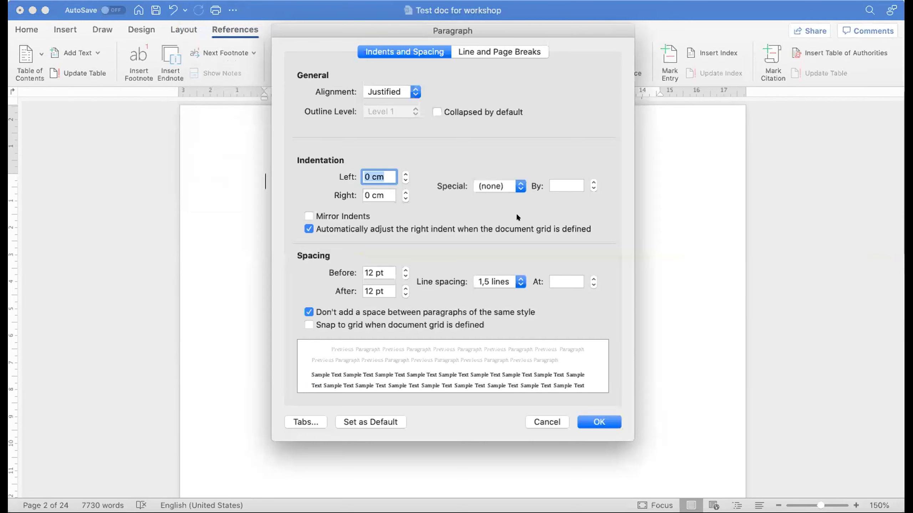
pyautogui.click(518, 181)
pyautogui.click(509, 176)
pyautogui.click(388, 420)
pyautogui.click(364, 163)
pyautogui.click(673, 187)
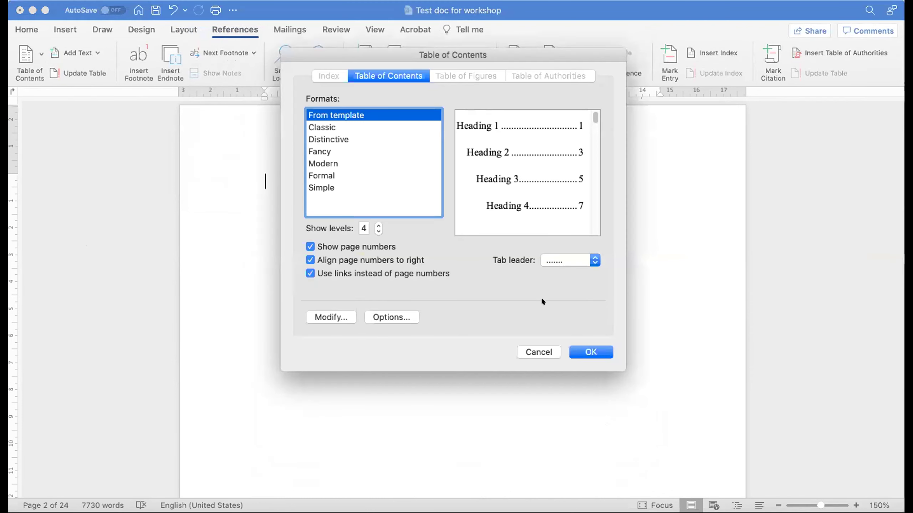
pyautogui.click(590, 352)
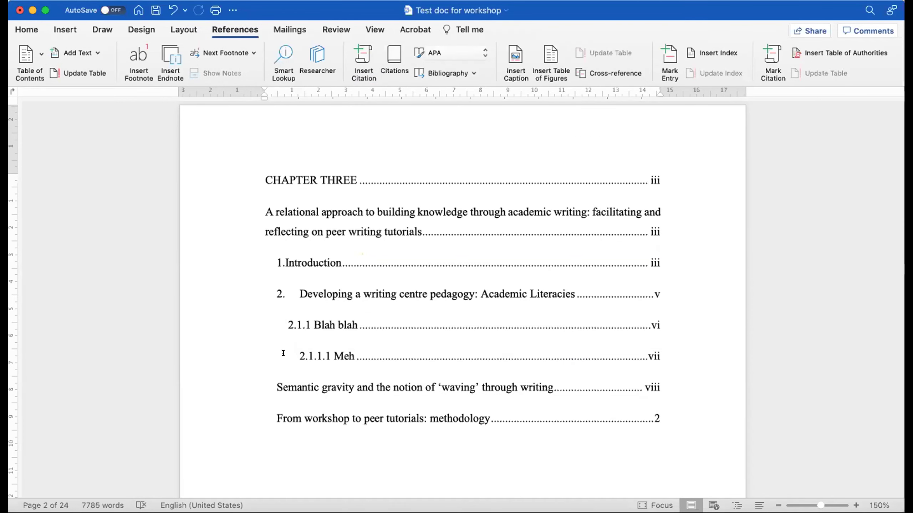
# Step: Undo the automatic list numbering on the 1. Introduction heading
pyautogui.click(280, 264)
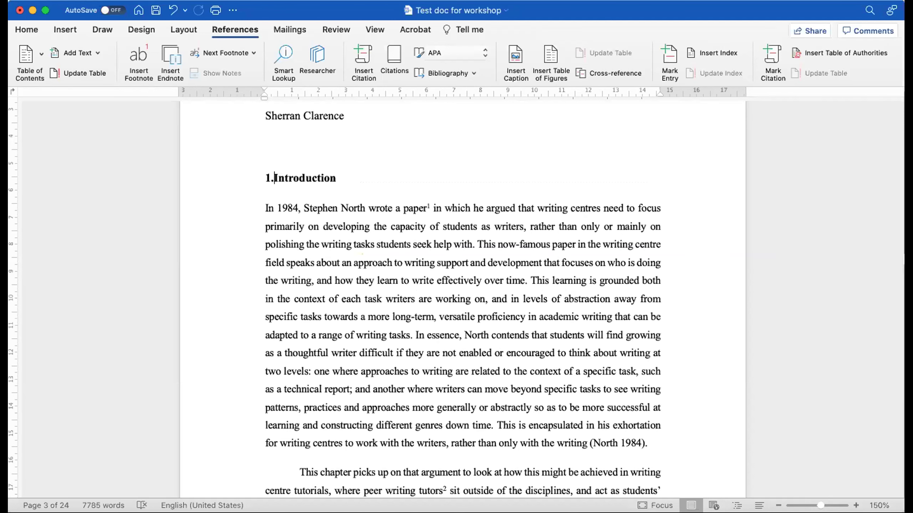
pyautogui.click(274, 178)
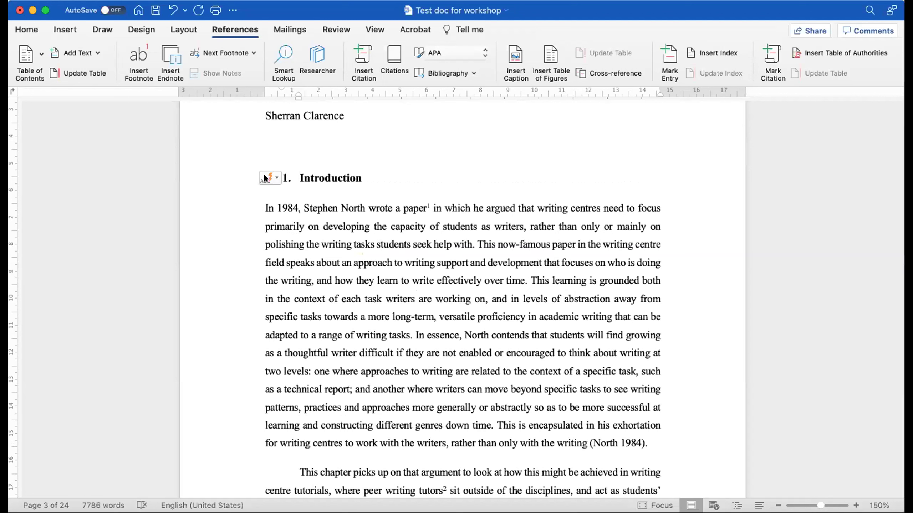
pyautogui.click(276, 178)
pyautogui.click(276, 194)
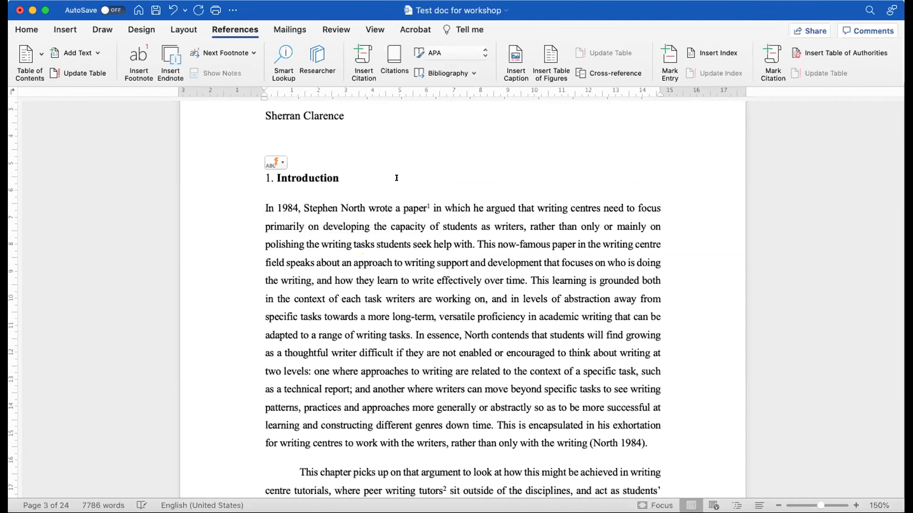
# Step: Apply the Heading 2 style to the 1. Introduction heading line
pyautogui.moveTo(265, 170); pyautogui.dragTo(350, 171)
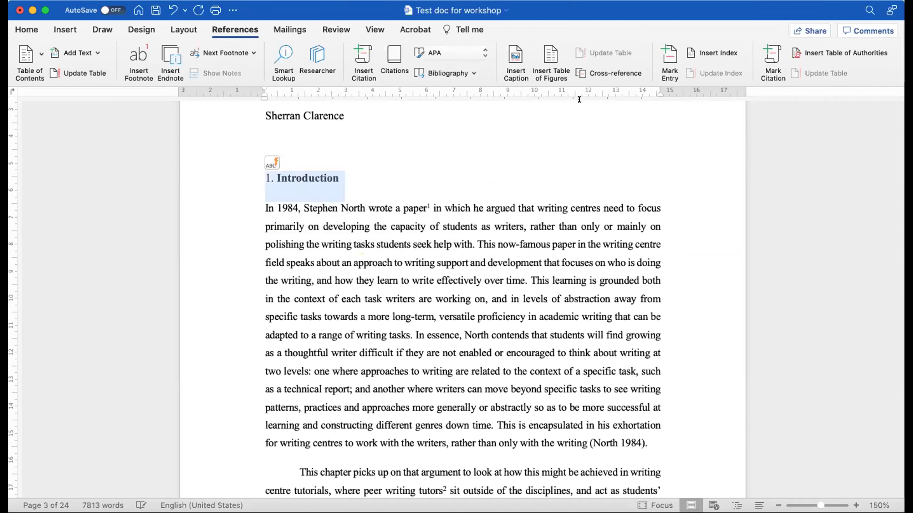
pyautogui.click(26, 30)
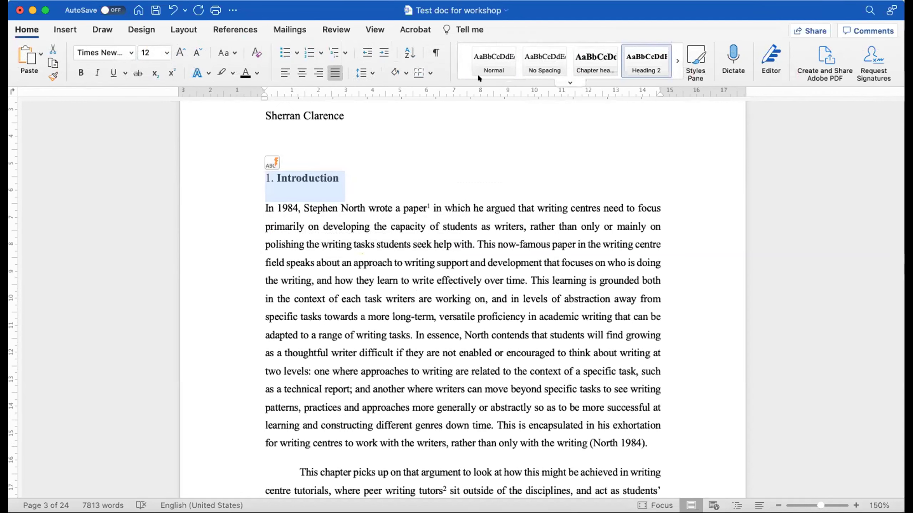
pyautogui.click(651, 58)
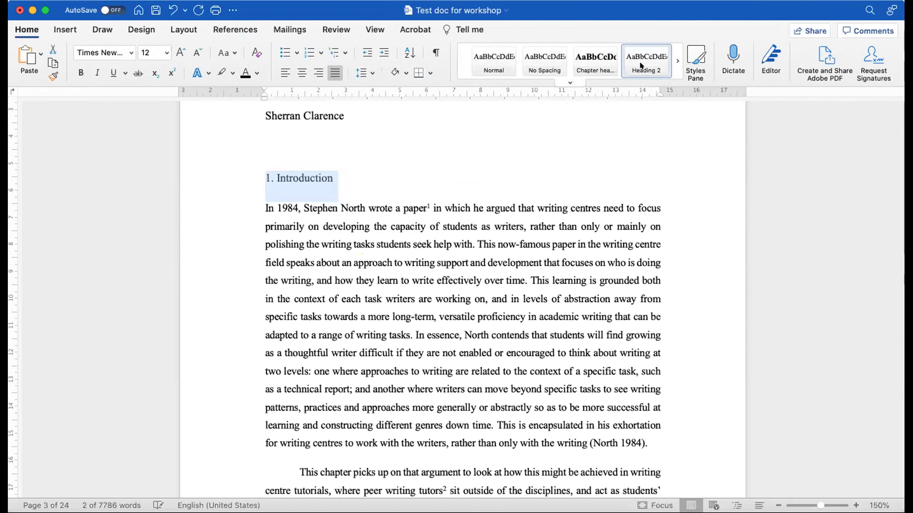
pyautogui.click(433, 208)
pyautogui.tripleClick(380, 189)
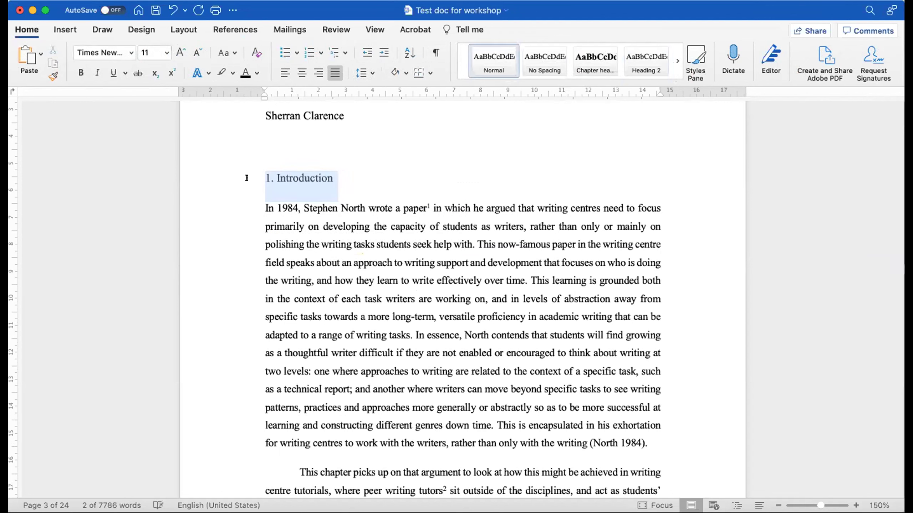
# Step: Modify the Heading 2 style to be bold
pyautogui.rightClick(651, 59)
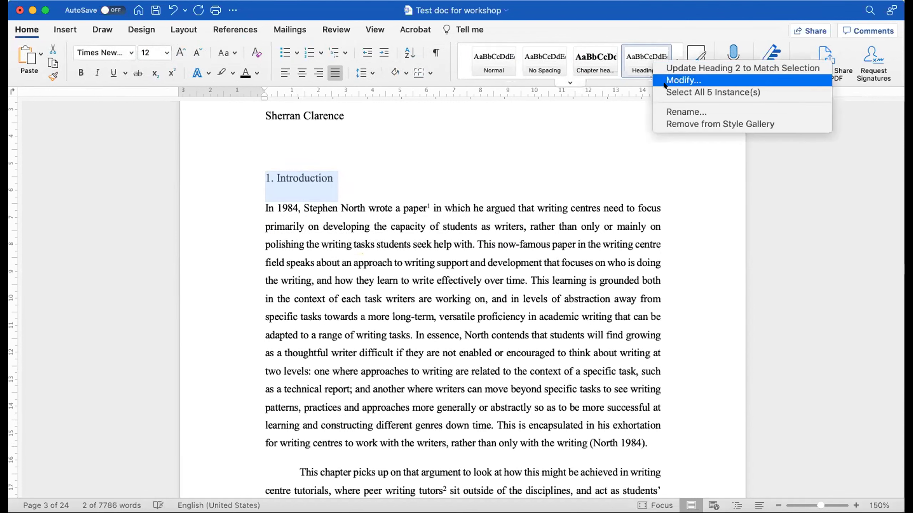
pyautogui.click(664, 83)
pyautogui.click(451, 178)
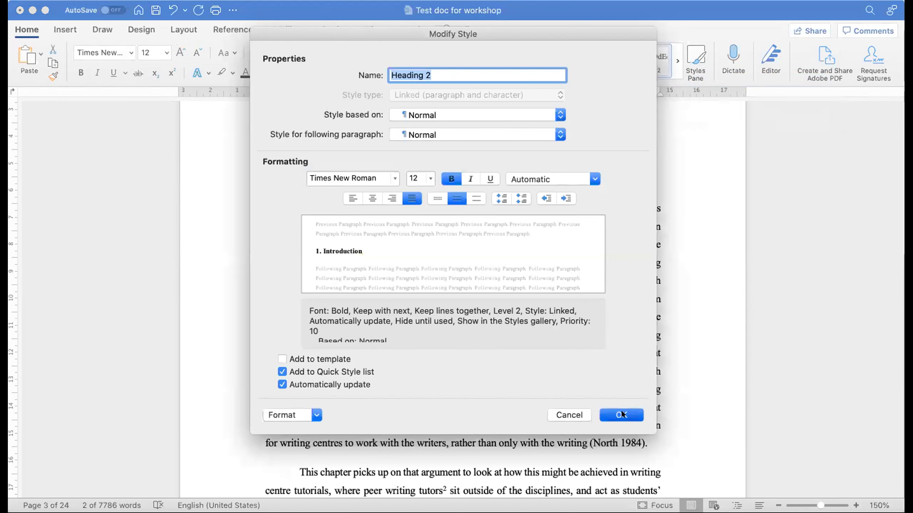
pyautogui.click(622, 415)
pyautogui.rightClick(651, 59)
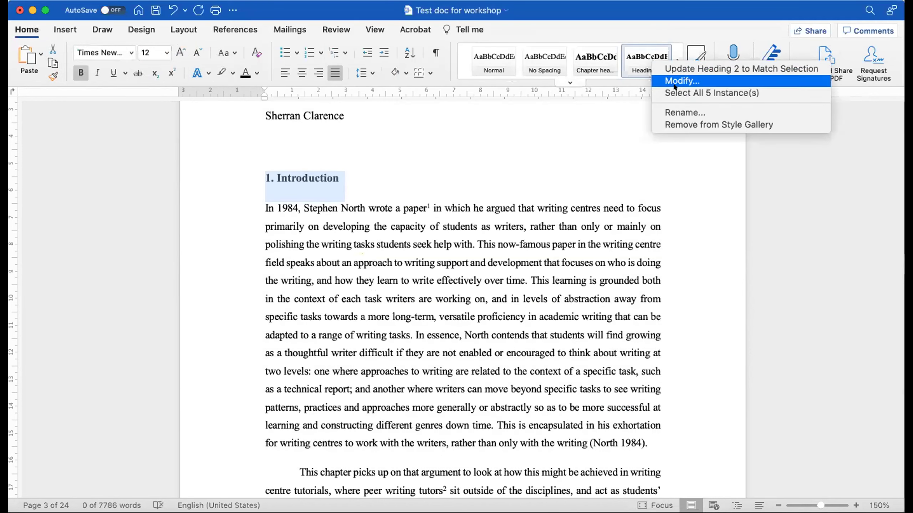
pyautogui.click(674, 84)
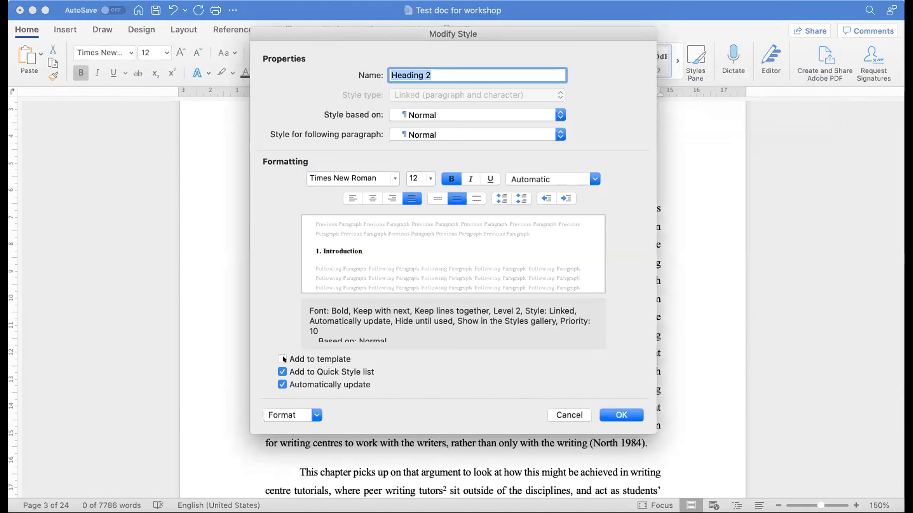
pyautogui.click(631, 412)
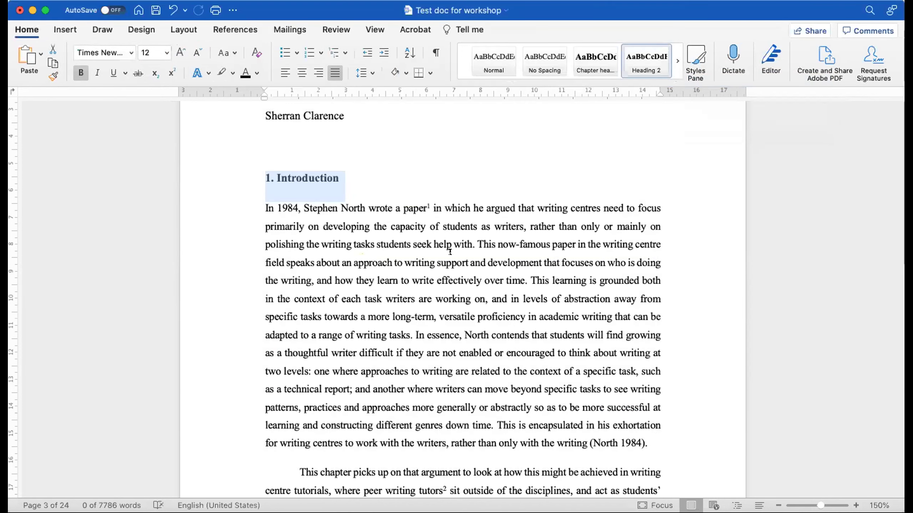
pyautogui.click(423, 180)
# Step: Scroll up to check the table of contents, then back down to the Introduction
pyautogui.scroll(1, 325, 187)
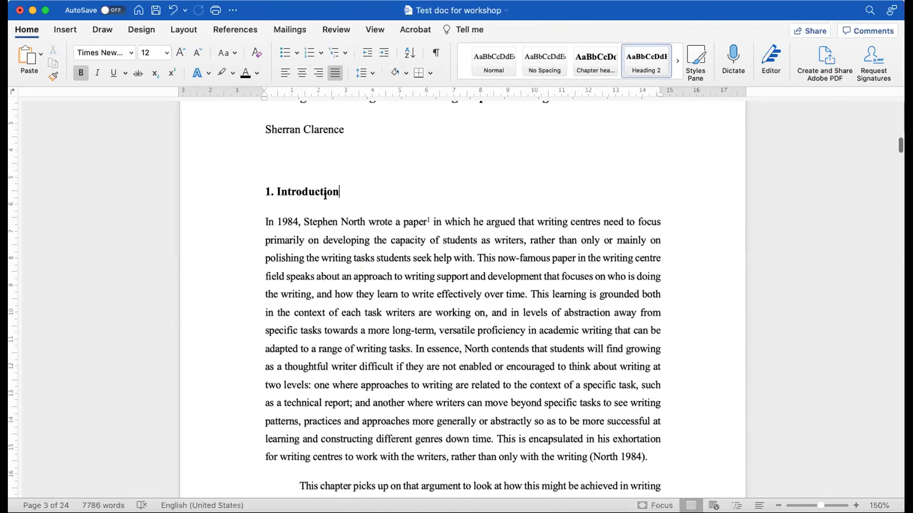
pyautogui.scroll(10, 359, 199)
pyautogui.scroll(8, 359, 205)
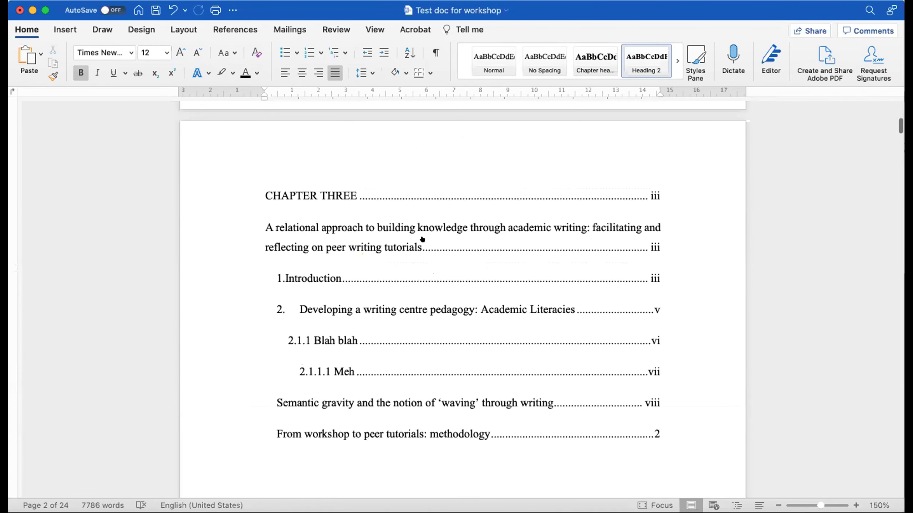
pyautogui.scroll(-2, 429, 256)
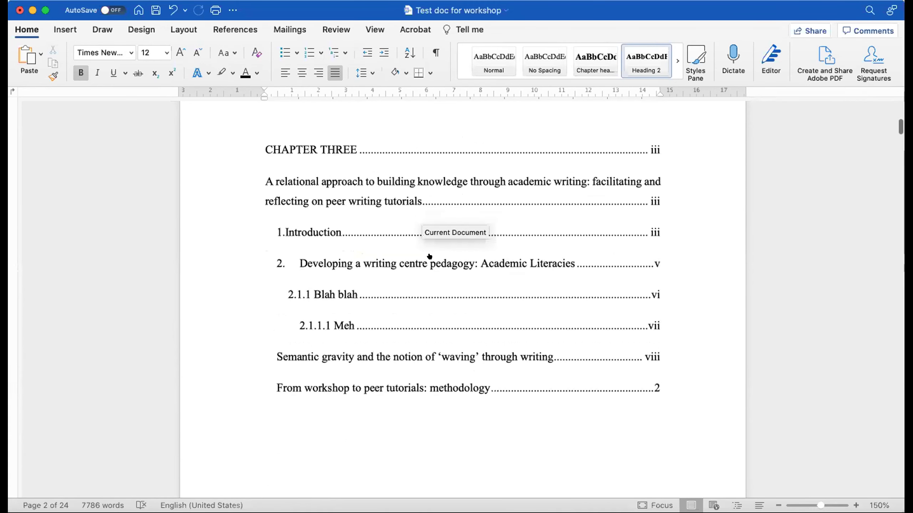
pyautogui.scroll(-20, 383, 240)
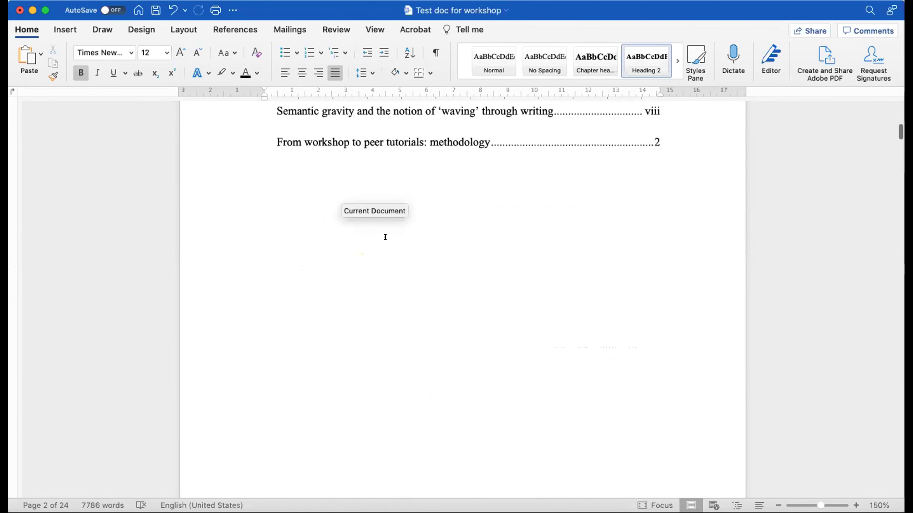
pyautogui.scroll(-5, 385, 236)
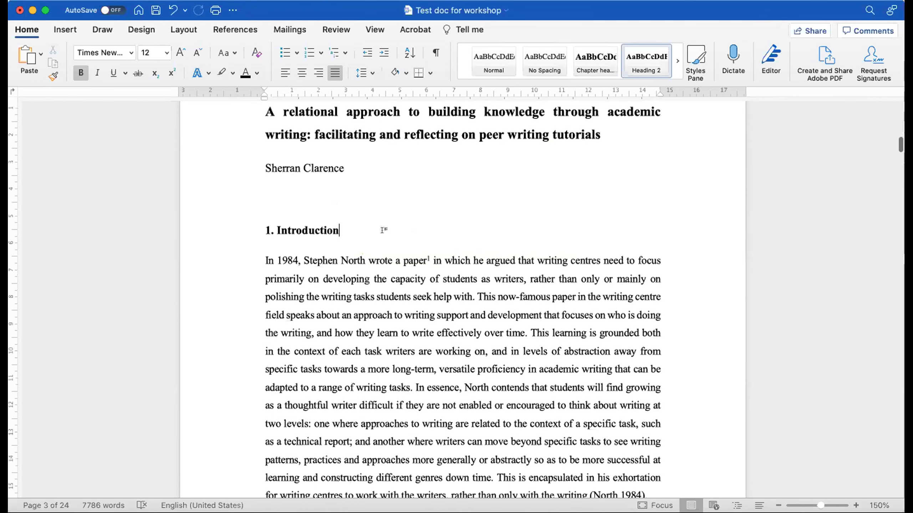
pyautogui.scroll(-13, 384, 230)
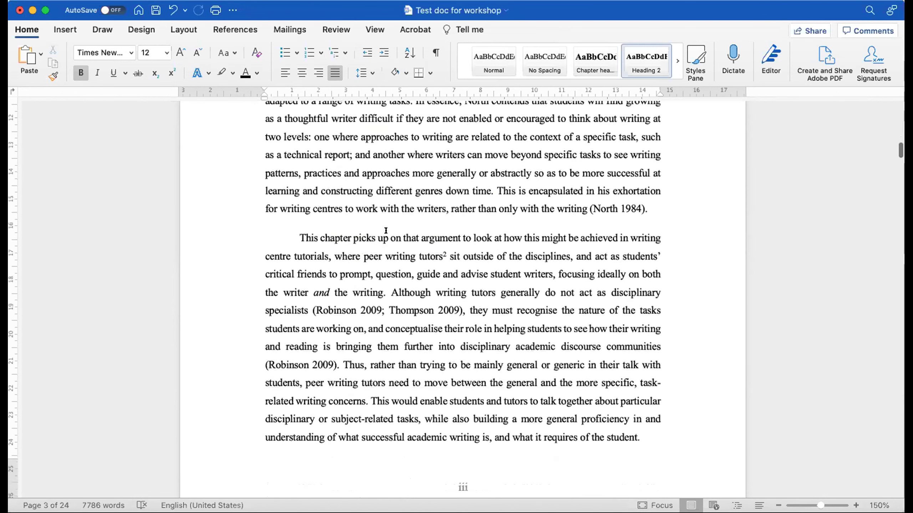
# Step: Type '1.1 Part Two' on its own unindented line above the This chapter paragraph
pyautogui.click(296, 229)
pyautogui.press('BackSpace')
pyautogui.write('1.1.')
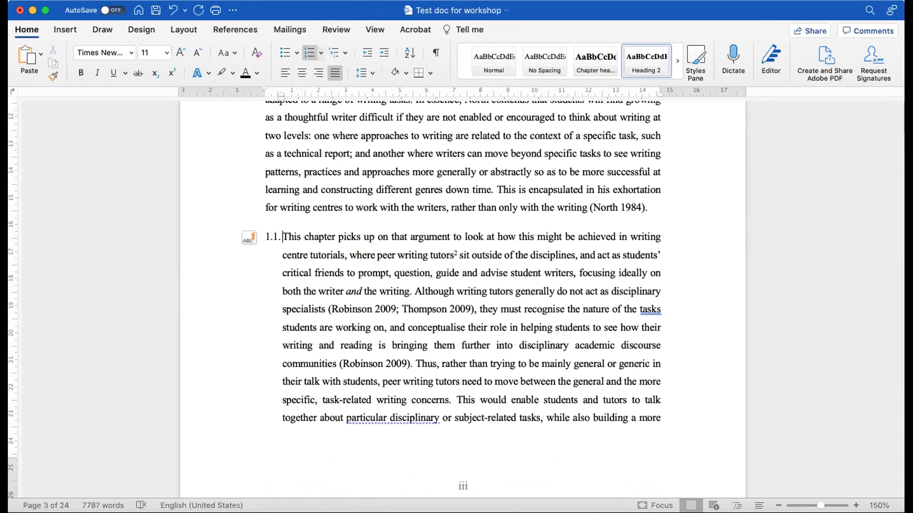
pyautogui.write(' part two')
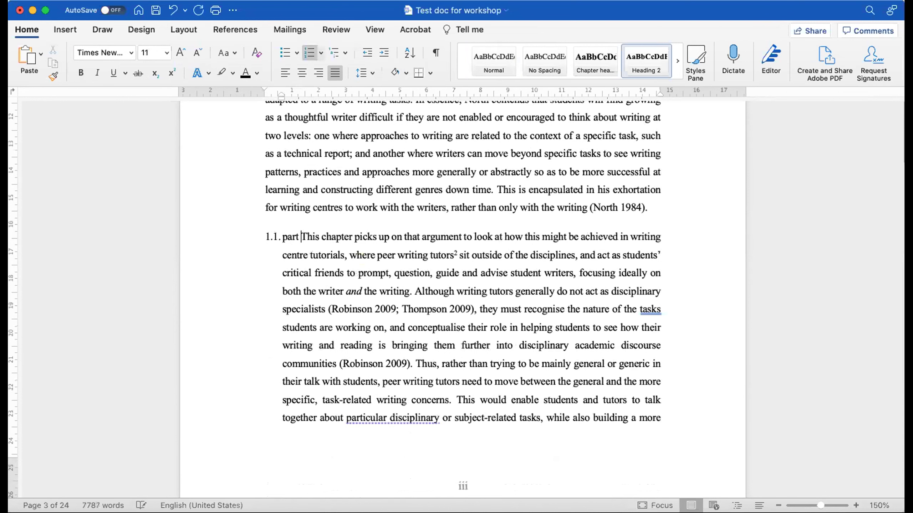
pyautogui.press('Return')
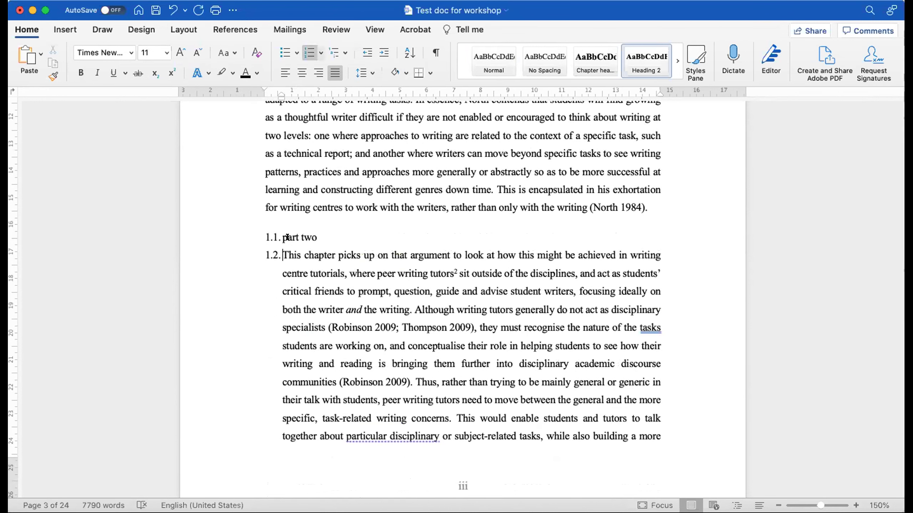
pyautogui.press('super+z')
pyautogui.press('super+z')
pyautogui.press('super+z')
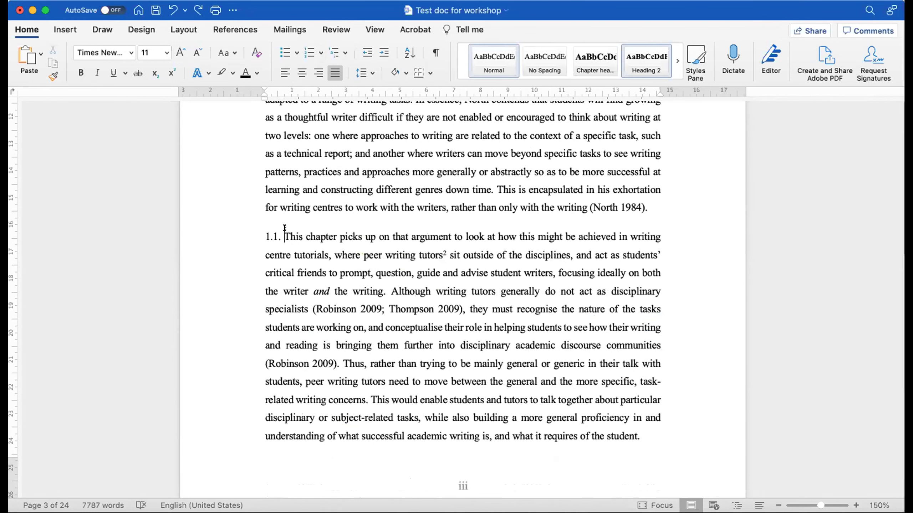
pyautogui.click(257, 232)
pyautogui.press('BackSpace')
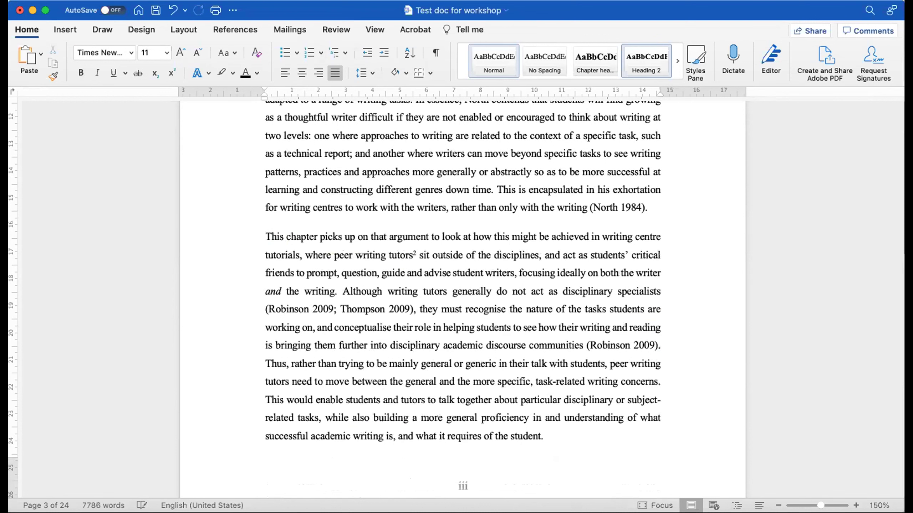
pyautogui.write('1.1')
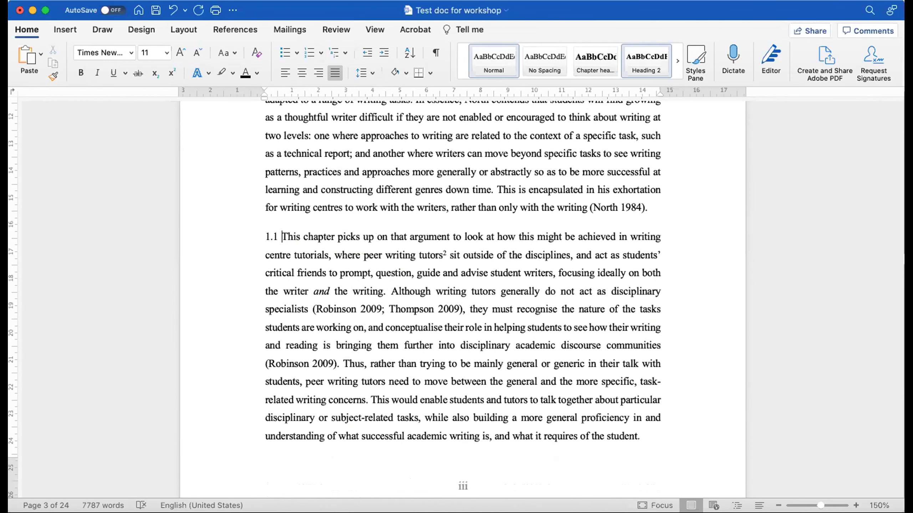
pyautogui.press('Return')
pyautogui.click(284, 239)
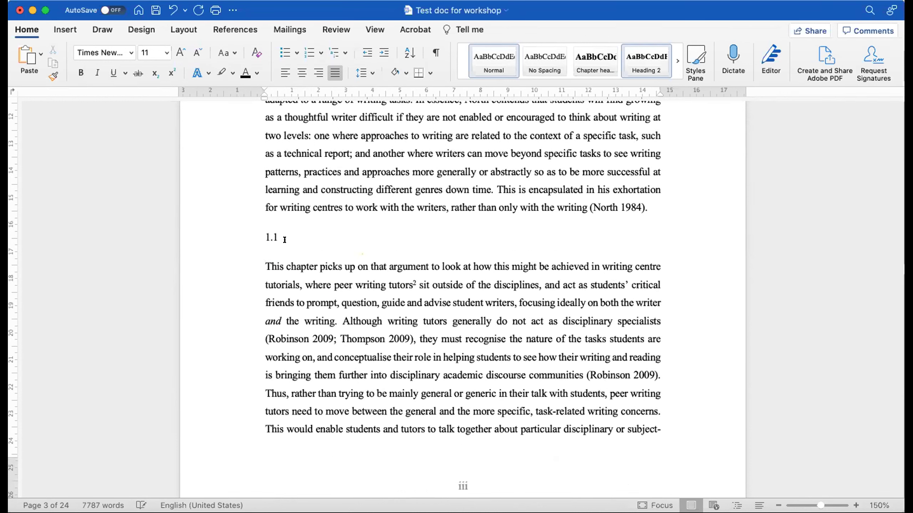
pyautogui.write('Part ')
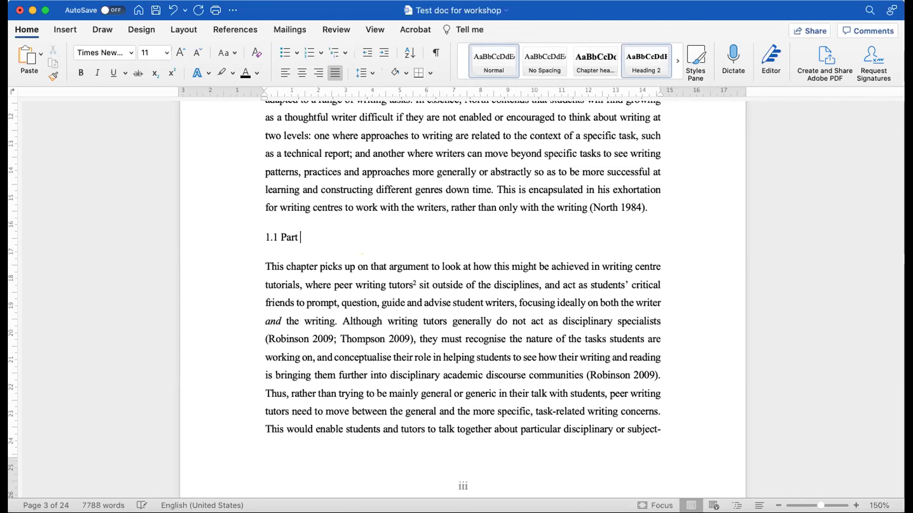
pyautogui.write('Two')
# Step: Apply the Heading 3 style to the 1.1 Part Two line
pyautogui.click(259, 228)
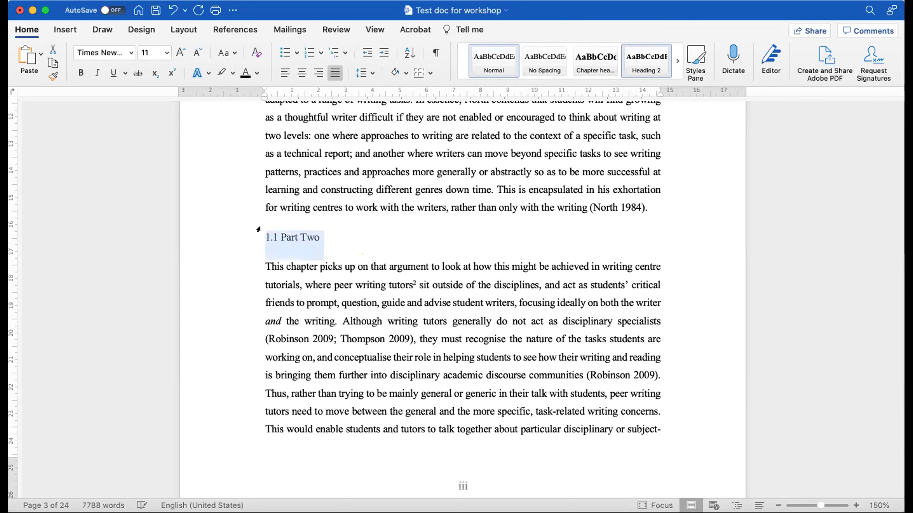
pyautogui.click(674, 57)
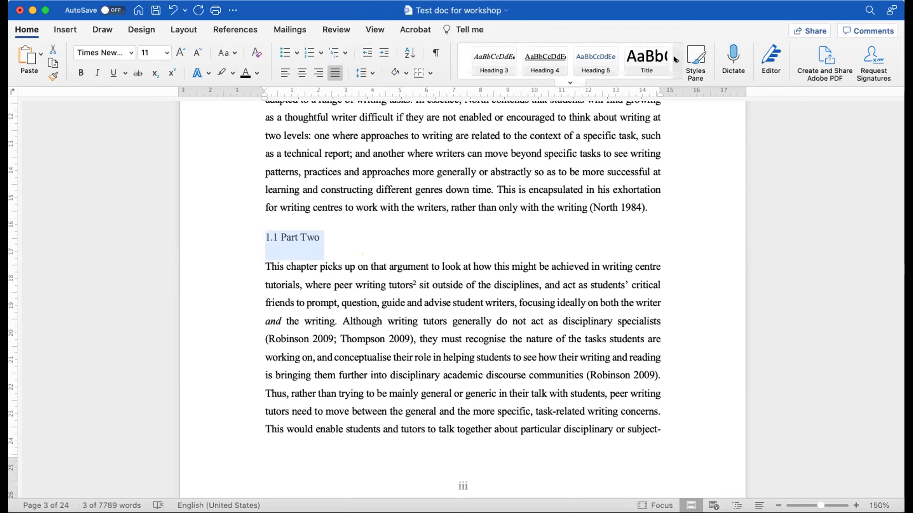
pyautogui.click(487, 60)
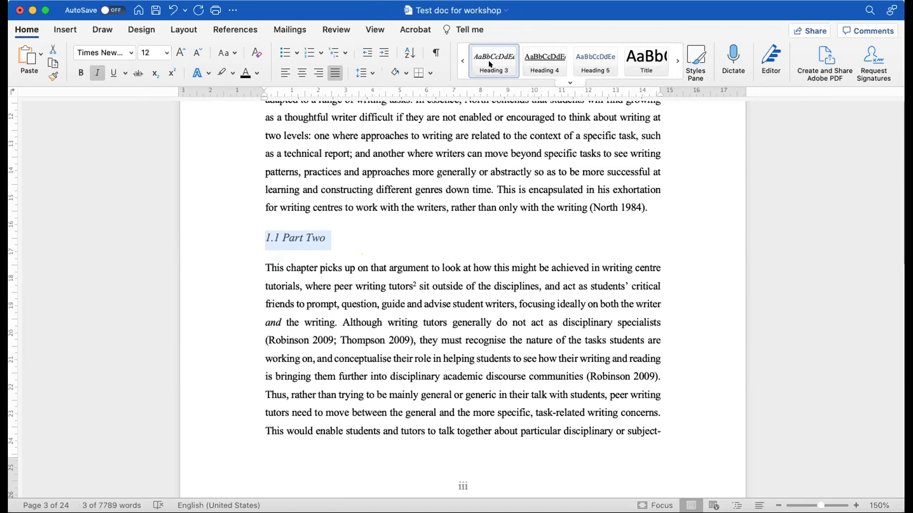
pyautogui.click(459, 58)
pyautogui.click(640, 60)
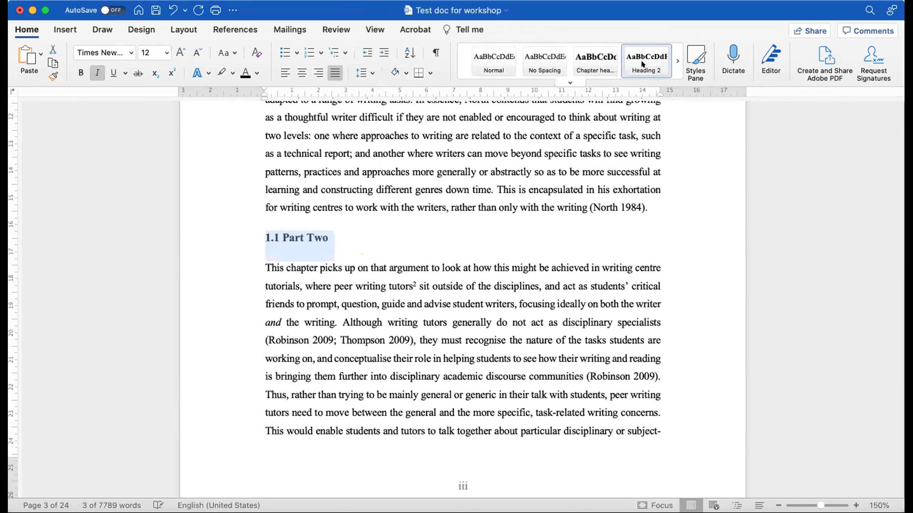
pyautogui.click(679, 60)
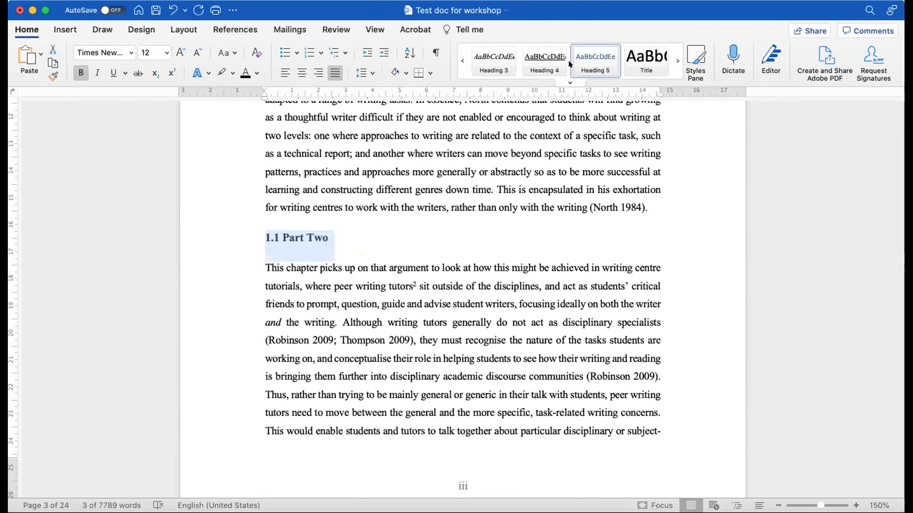
pyautogui.click(480, 59)
pyautogui.click(448, 234)
pyautogui.scroll(20, 390, 303)
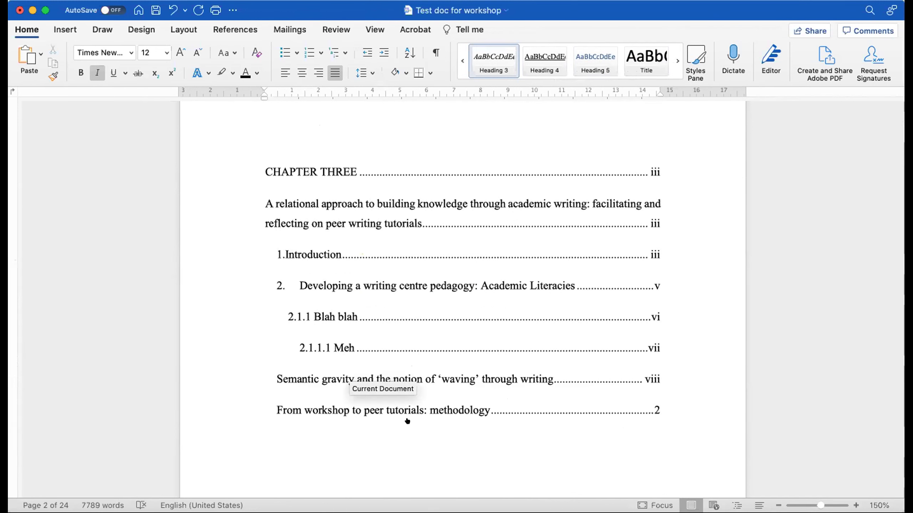
# Step: Update the entire table of contents field so 1.1 Part Two appears under 1. Introduction
pyautogui.rightClick(389, 277)
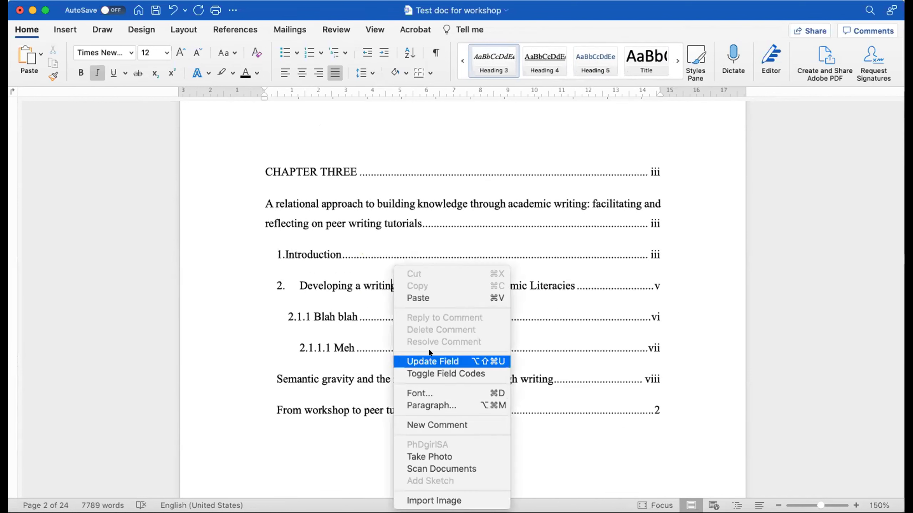
pyautogui.click(430, 362)
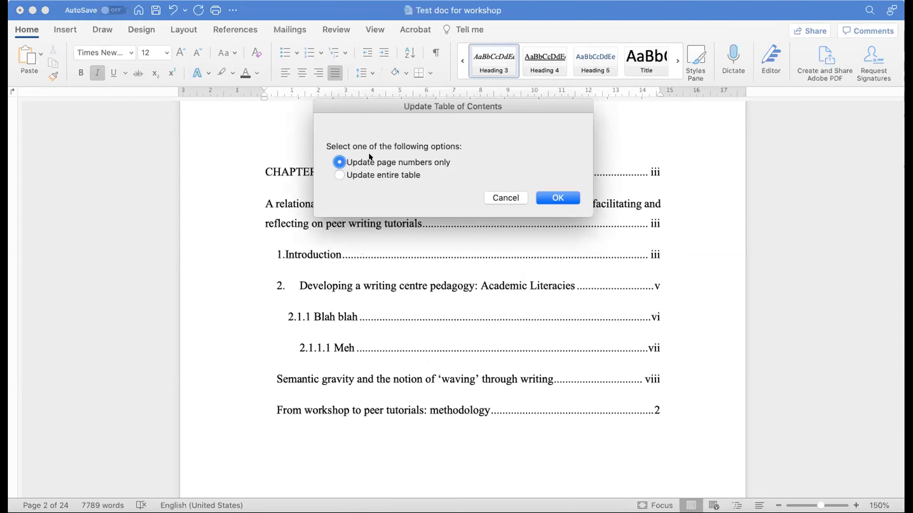
pyautogui.click(338, 175)
pyautogui.click(555, 198)
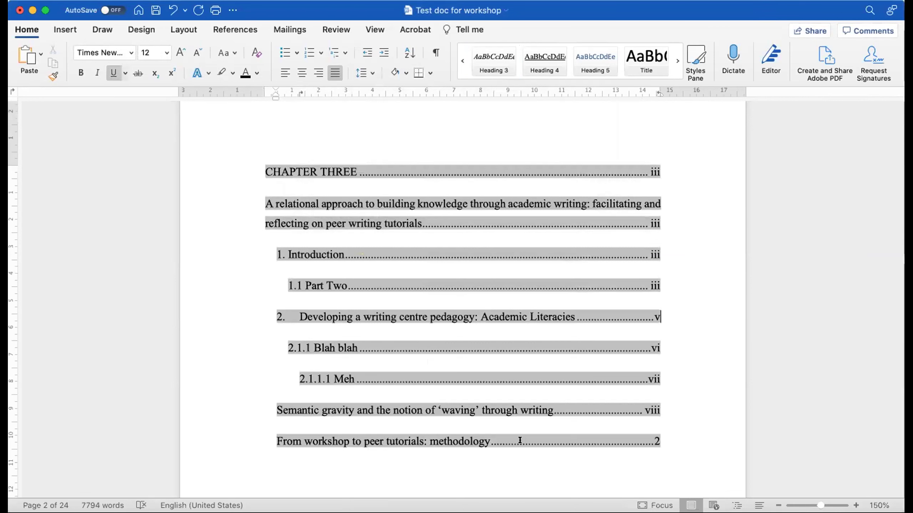
pyautogui.click(502, 466)
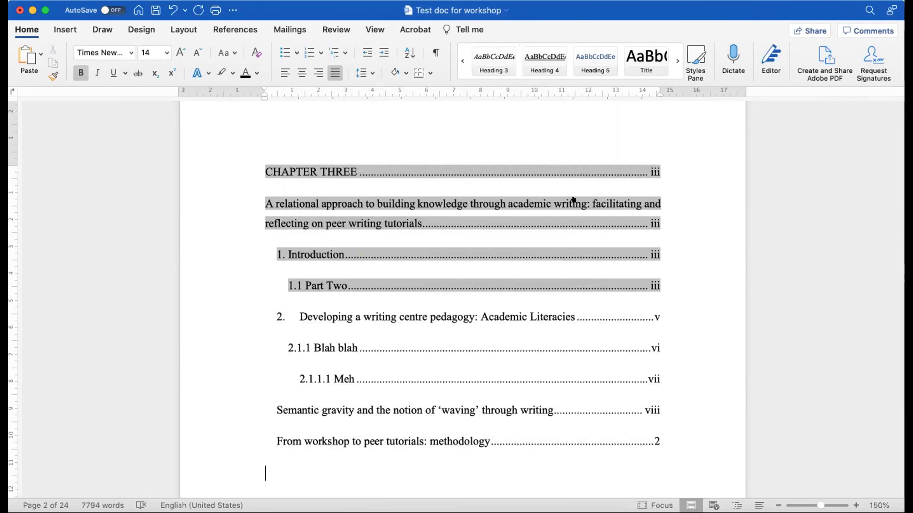
pyautogui.click(741, 226)
pyautogui.press('Down')
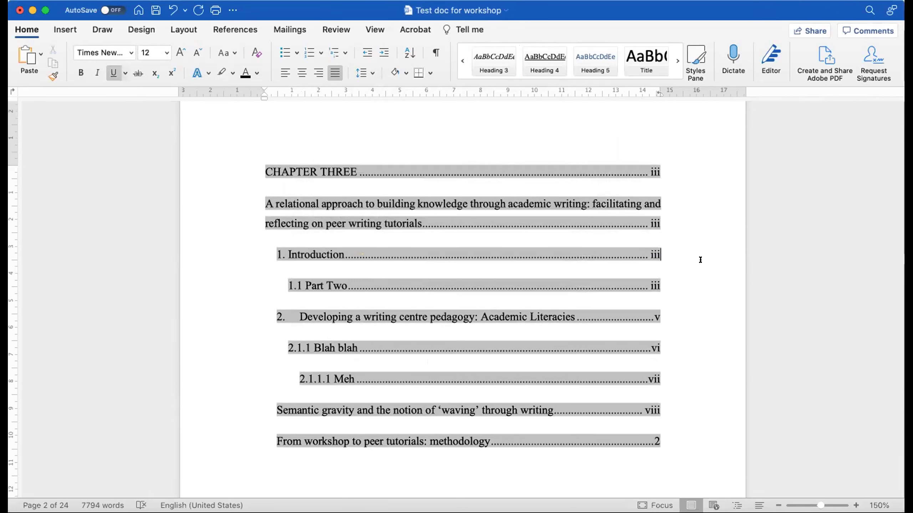
pyautogui.press('Up')
# Step: Jump to heading 2.1.1 from the contents and reword it from 'Blah blah' to 'Blah bleh'
pyautogui.click(338, 473)
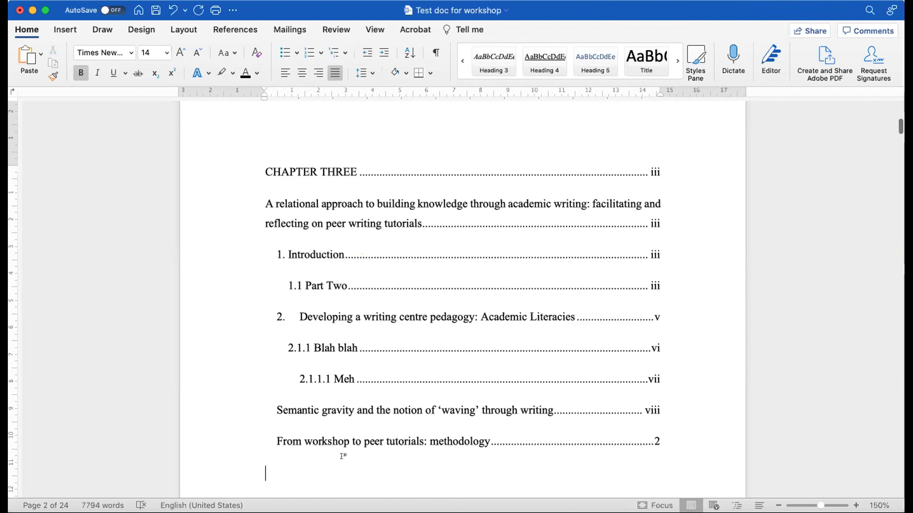
pyautogui.scroll(-2, 342, 454)
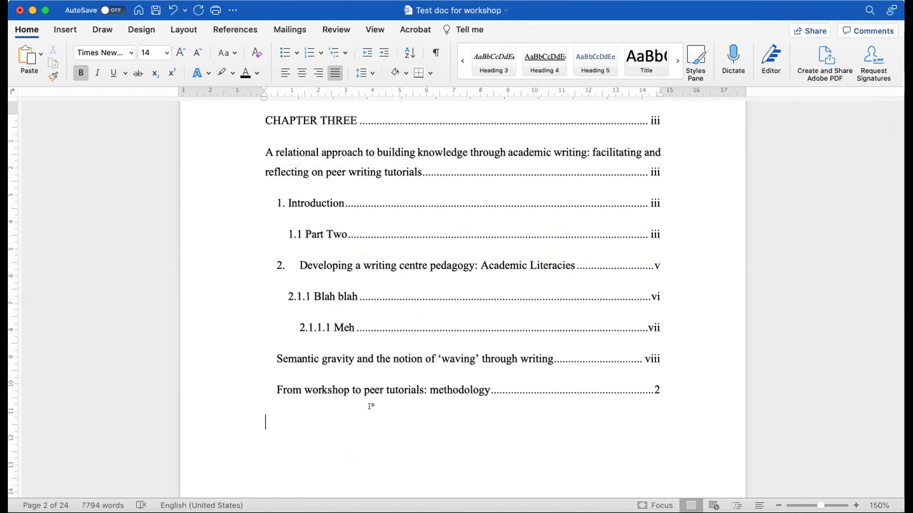
pyautogui.click(339, 391)
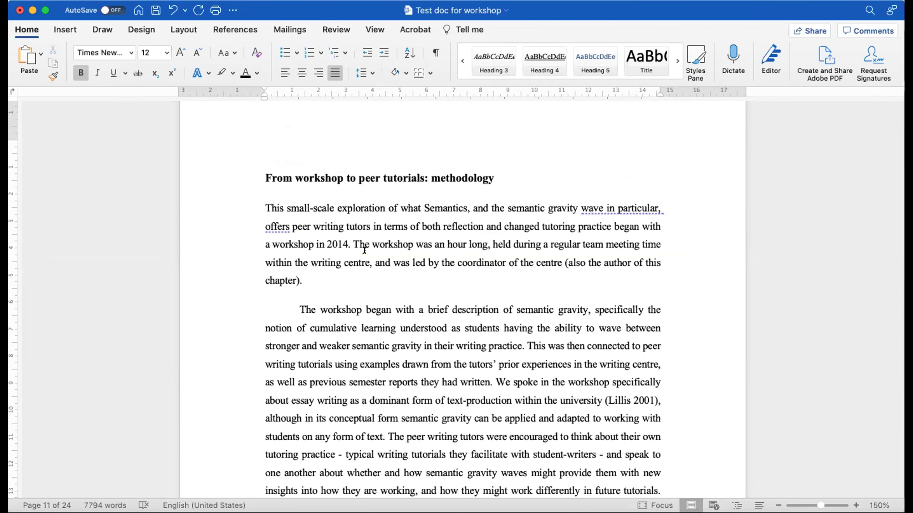
pyautogui.scroll(10, 364, 251)
pyautogui.scroll(15, 364, 251)
pyautogui.scroll(-5, 364, 251)
pyautogui.scroll(-5, 364, 250)
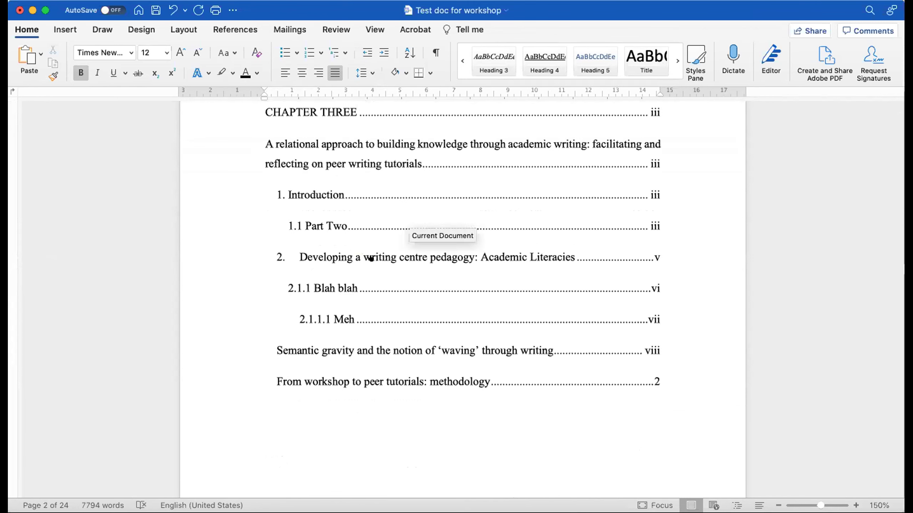
pyautogui.click(317, 289)
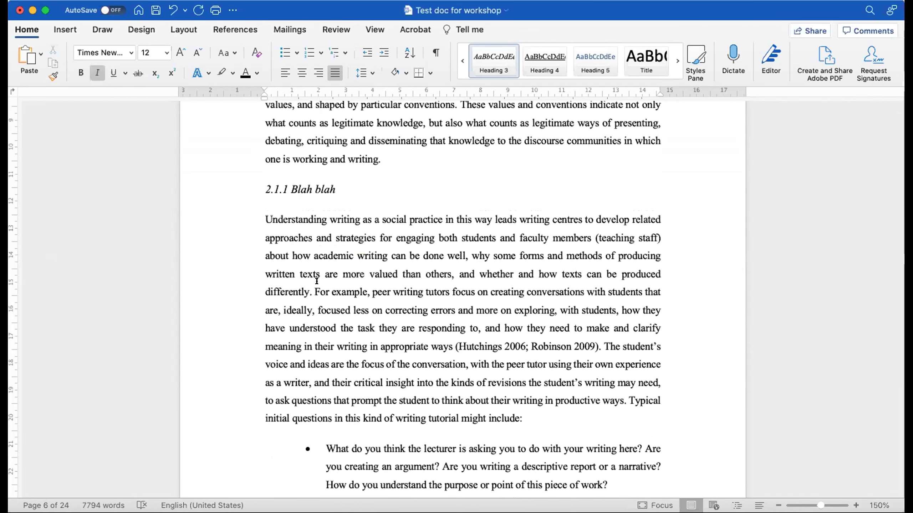
pyautogui.press('End')
pyautogui.press('BackSpace')
pyautogui.press('BackSpace')
pyautogui.press('BackSpace')
pyautogui.press('BackSpace')
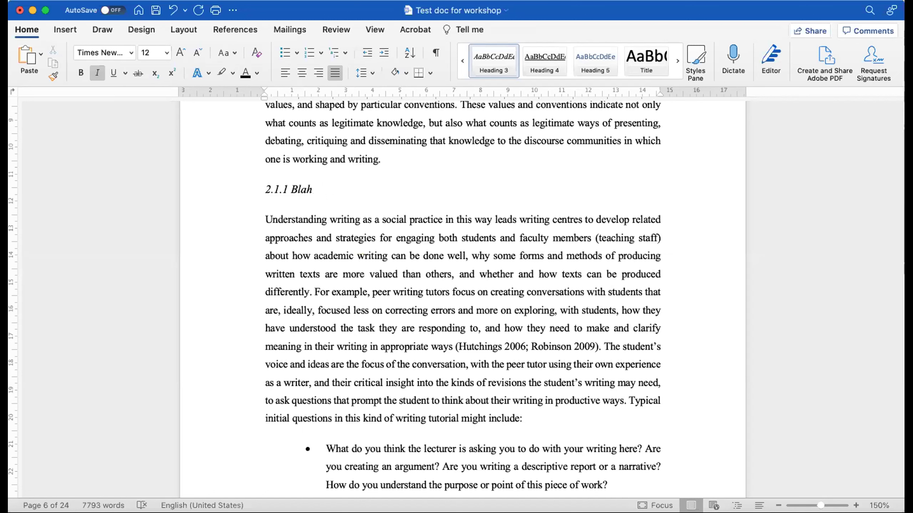
pyautogui.write('bleh')
# Step: Update the entire table of contents so entry 2.1.1 reads 'Blah bleh' at page vi
pyautogui.scroll(20, 347, 187)
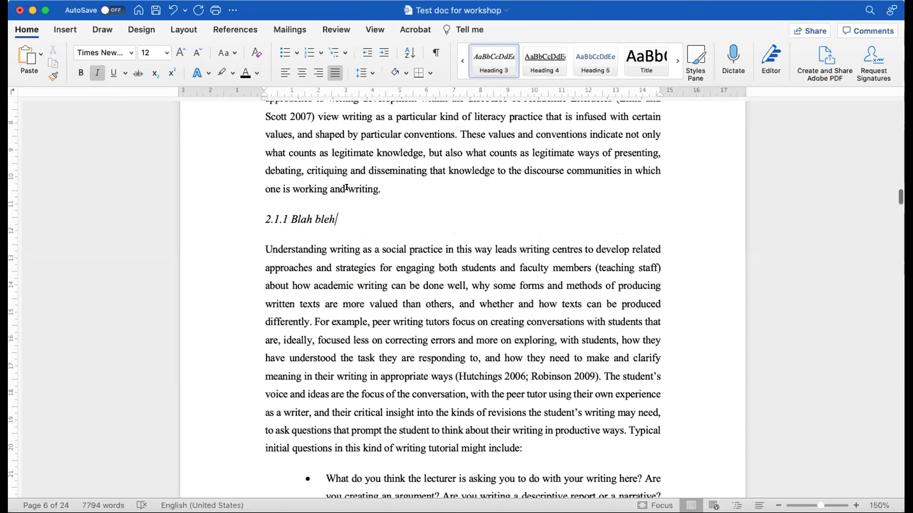
pyautogui.scroll(-20, 347, 188)
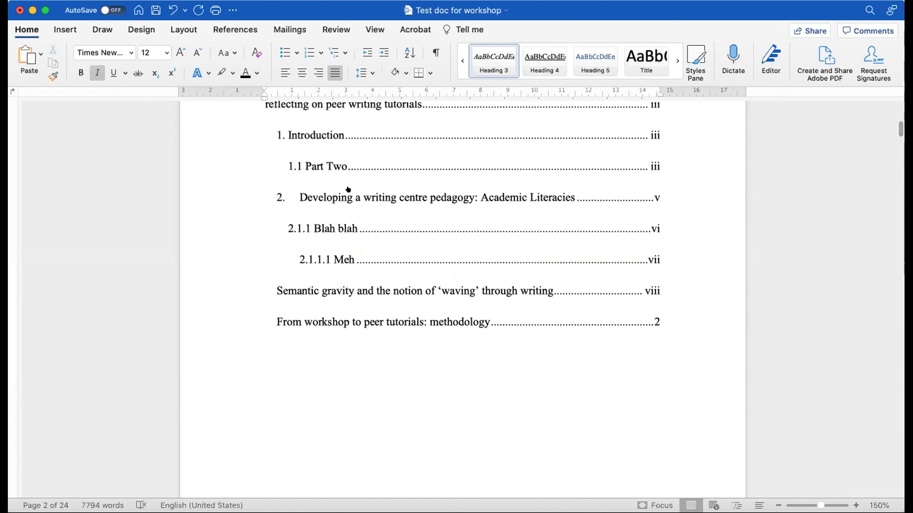
pyautogui.rightClick(348, 189)
pyautogui.click(369, 279)
pyautogui.click(339, 175)
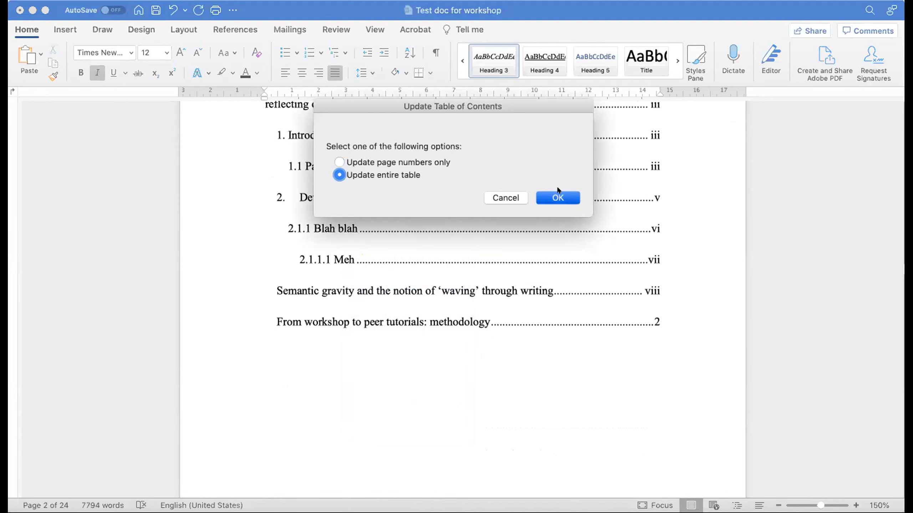
pyautogui.click(556, 197)
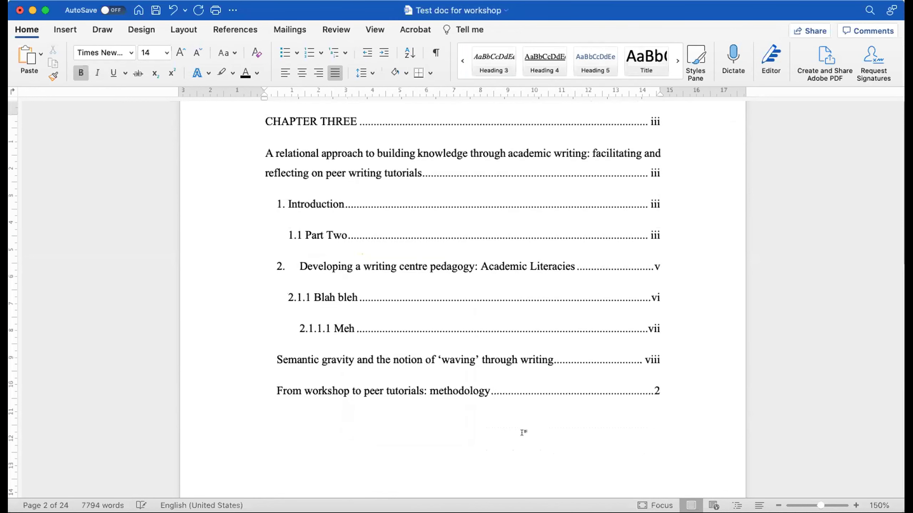
pyautogui.scroll(3, 523, 432)
pyautogui.scroll(10, 523, 441)
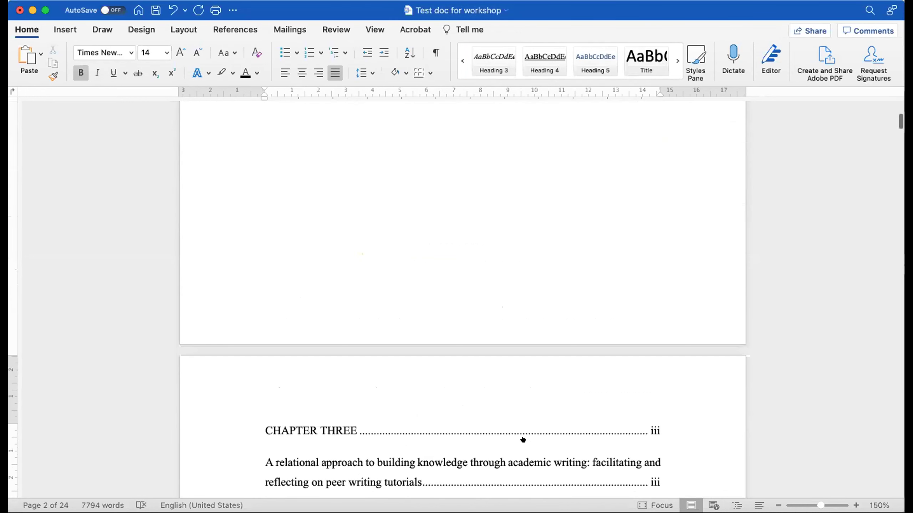
# Step: Scroll back to the PLAN bullet list on page 1
pyautogui.scroll(-1, 523, 432)
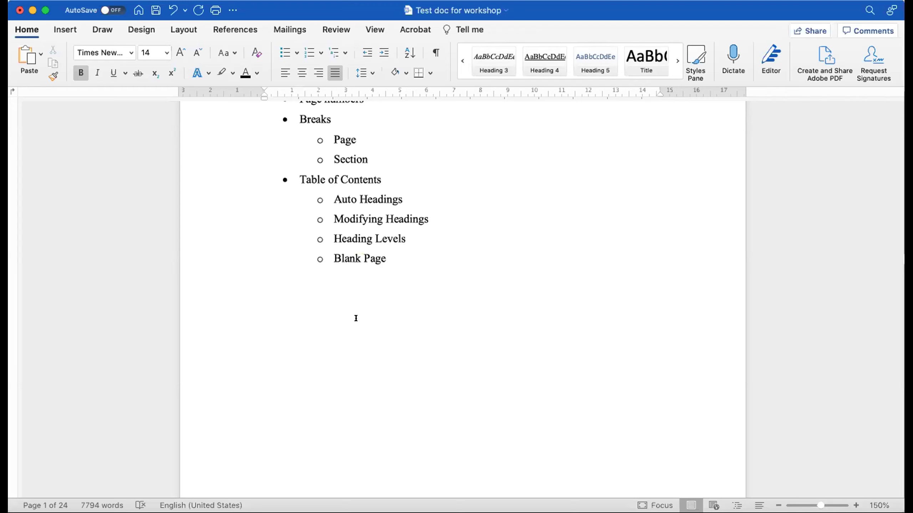
# Step: Relabel the last sub-item as 'Figure 1.1 Blank Page'
pyautogui.tripleClick(345, 253)
pyautogui.click(336, 257)
pyautogui.write('Firs')
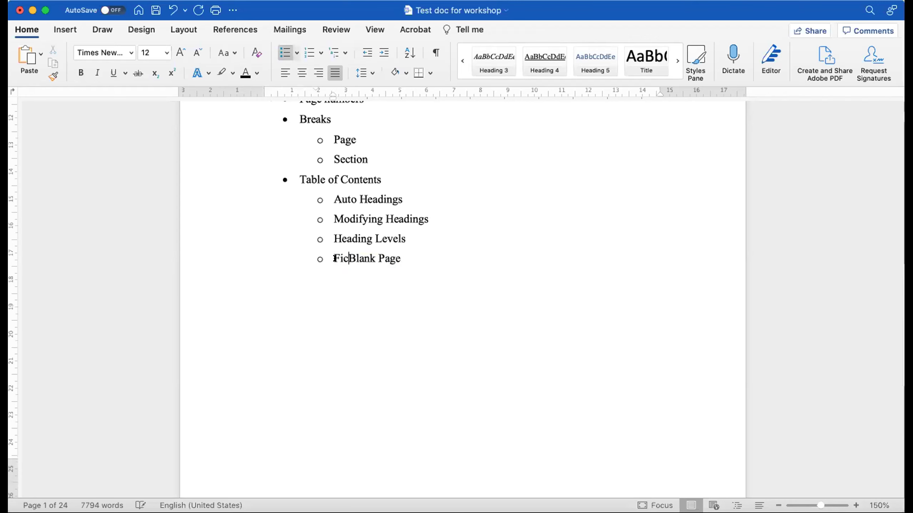
pyautogui.press('BackSpace')
pyautogui.press('BackSpace')
pyautogui.write('gure 1')
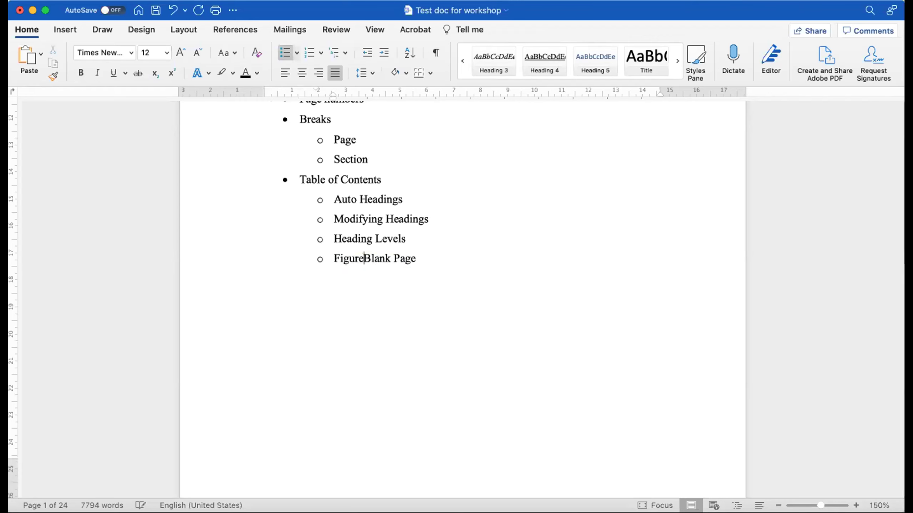
pyautogui.write('.1')
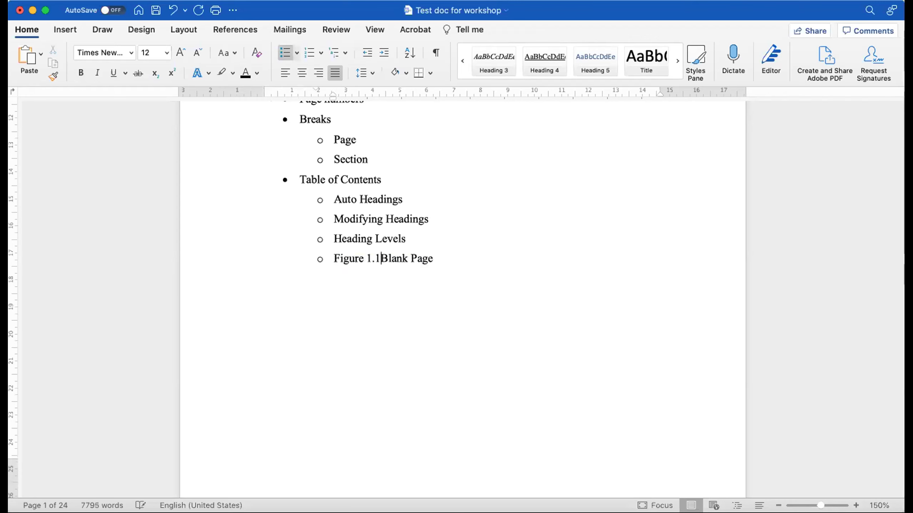
# Step: Add tabbed page numbers 2, 3 and 4 to Figure 1.1, Heading Levels and Modifying Headings
pyautogui.click(438, 253)
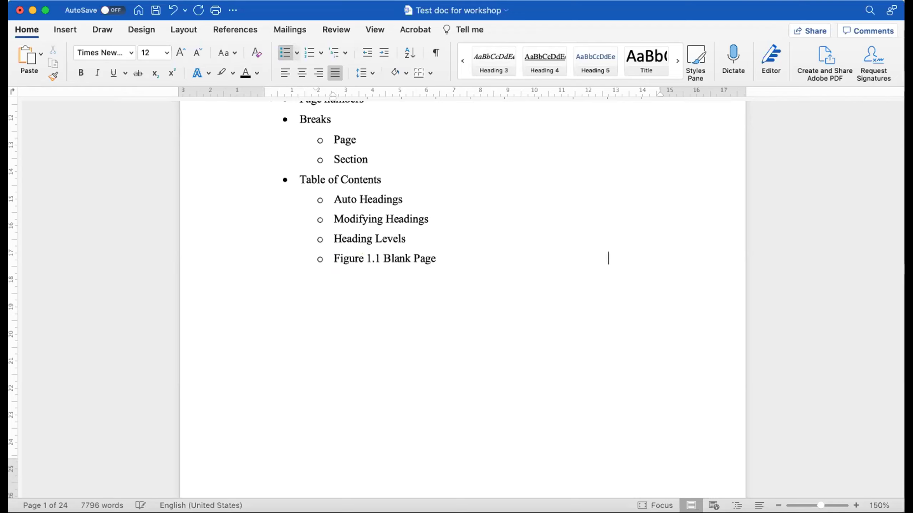
pyautogui.press('Tab')
pyautogui.write('2')
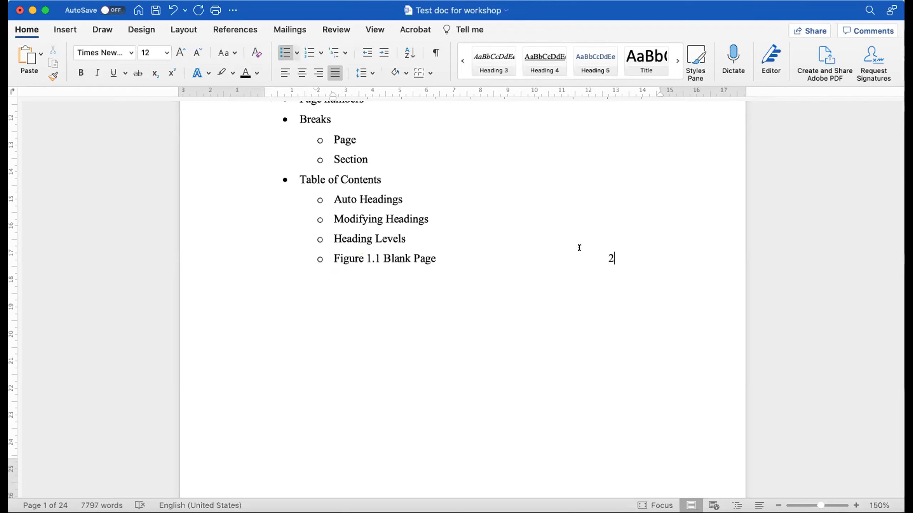
pyautogui.click(408, 239)
pyautogui.press('Tab')
pyautogui.press('Tab')
pyautogui.press('Tab')
pyautogui.press('Tab')
pyautogui.press('Tab')
pyautogui.write('3')
pyautogui.click(430, 219)
pyautogui.press('Tab')
pyautogui.press('Tab')
pyautogui.press('Tab')
pyautogui.press('Tab')
pyautogui.press('Tab')
pyautogui.press('Tab')
pyautogui.write('4')
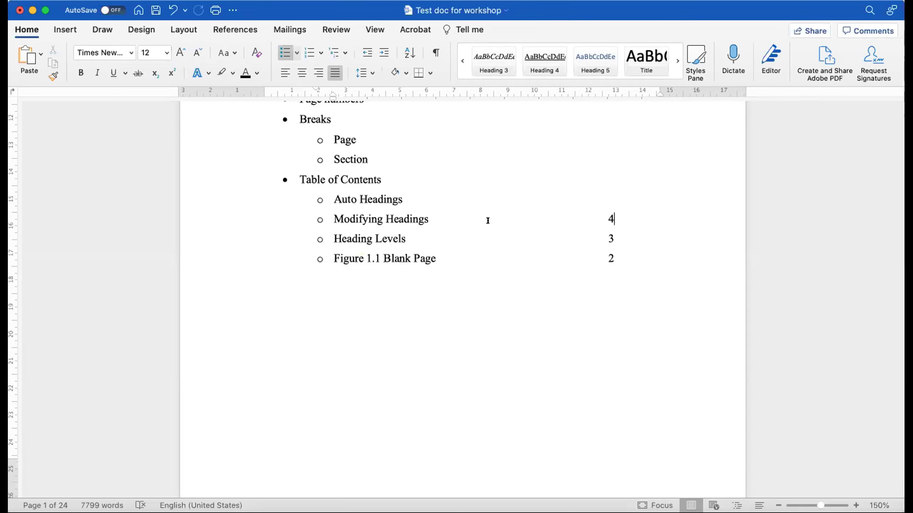
# Step: Change the Heading Levels page number to 13 and remove extra spacing before it and before 4
pyautogui.press('Left')
pyautogui.press('BackSpace')
pyautogui.press('BackSpace')
pyautogui.press('BackSpace')
pyautogui.press('BackSpace')
pyautogui.press('BackSpace')
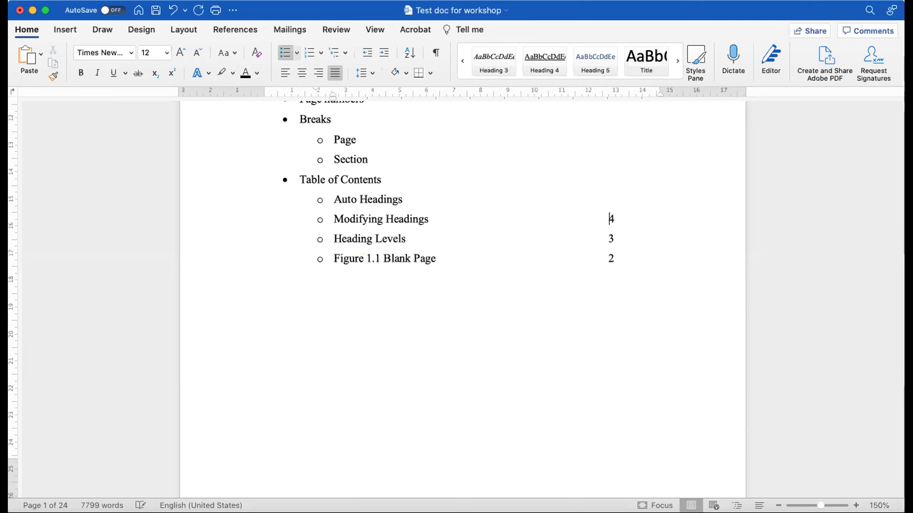
pyautogui.click(604, 232)
pyautogui.write('1')
pyautogui.click(607, 239)
pyautogui.press('BackSpace')
pyautogui.press('BackSpace')
pyautogui.press('BackSpace')
pyautogui.press('BackSpace')
pyautogui.press('BackSpace')
pyautogui.press('BackSpace')
pyautogui.press('BackSpace')
pyautogui.press('BackSpace')
pyautogui.press('BackSpace')
pyautogui.press('BackSpace')
pyautogui.press('BackSpace')
pyautogui.press('BackSpace')
pyautogui.press('BackSpace')
pyautogui.press('BackSpace')
pyautogui.press('BackSpace')
pyautogui.press('BackSpace')
pyautogui.press('BackSpace')
pyautogui.press('BackSpace')
pyautogui.press('BackSpace')
pyautogui.press('BackSpace')
pyautogui.press('BackSpace')
pyautogui.press('BackSpace')
pyautogui.press('BackSpace')
pyautogui.press('BackSpace')
pyautogui.press('BackSpace')
pyautogui.press('BackSpace')
pyautogui.press('BackSpace')
pyautogui.press('BackSpace')
pyautogui.press('BackSpace')
pyautogui.press('BackSpace')
pyautogui.press('BackSpace')
pyautogui.press('BackSpace')
pyautogui.press('BackSpace')
pyautogui.press('BackSpace')
pyautogui.press('BackSpace')
pyautogui.press('BackSpace')
pyautogui.press('BackSpace')
pyautogui.press('BackSpace')
pyautogui.press('BackSpace')
pyautogui.press('BackSpace')
pyautogui.press('BackSpace')
pyautogui.press('BackSpace')
pyautogui.press('BackSpace')
pyautogui.press('BackSpace')
pyautogui.press('BackSpace')
pyautogui.press('BackSpace')
pyautogui.press('BackSpace')
pyautogui.press('BackSpace')
pyautogui.press('BackSpace')
pyautogui.press('BackSpace')
pyautogui.press('BackSpace')
pyautogui.press('BackSpace')
pyautogui.press('BackSpace')
pyautogui.press('BackSpace')
pyautogui.press('BackSpace')
pyautogui.press('BackSpace')
pyautogui.press('BackSpace')
pyautogui.press('BackSpace')
pyautogui.press('BackSpace')
pyautogui.press('BackSpace')
pyautogui.press('BackSpace')
pyautogui.press('BackSpace')
pyautogui.press('BackSpace')
pyautogui.press('BackSpace')
pyautogui.press('BackSpace')
pyautogui.press('BackSpace')
pyautogui.press('BackSpace')
pyautogui.press('BackSpace')
pyautogui.press('BackSpace')
pyautogui.press('BackSpace')
pyautogui.press('BackSpace')
pyautogui.press('BackSpace')
pyautogui.press('BackSpace')
pyautogui.press('BackSpace')
pyautogui.press('BackSpace')
pyautogui.press('BackSpace')
pyautogui.press('BackSpace')
pyautogui.press('BackSpace')
pyautogui.press('BackSpace')
pyautogui.press('BackSpace')
pyautogui.press('BackSpace')
pyautogui.press('BackSpace')
pyautogui.press('BackSpace')
pyautogui.press('BackSpace')
pyautogui.press('BackSpace')
pyautogui.press('BackSpace')
pyautogui.press('BackSpace')
pyautogui.press('BackSpace')
pyautogui.press('BackSpace')
pyautogui.press('BackSpace')
pyautogui.press('BackSpace')
pyautogui.press('BackSpace')
pyautogui.press('BackSpace')
pyautogui.press('BackSpace')
pyautogui.press('BackSpace')
pyautogui.press('BackSpace')
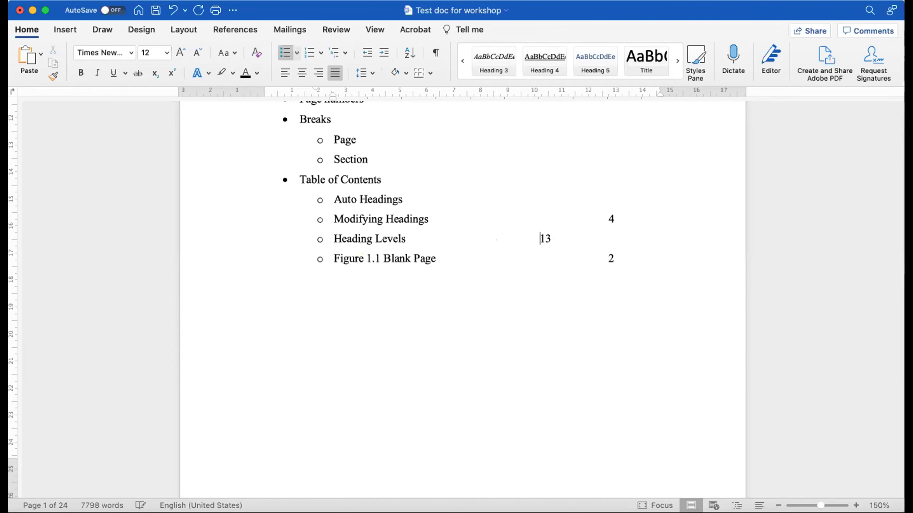
# Step: Replace the spacing before the Modifying Headings number 4 with a single tab
pyautogui.click(602, 254)
pyautogui.click(603, 216)
pyautogui.moveTo(603, 217); pyautogui.dragTo(434, 216)
pyautogui.press('BackSpace')
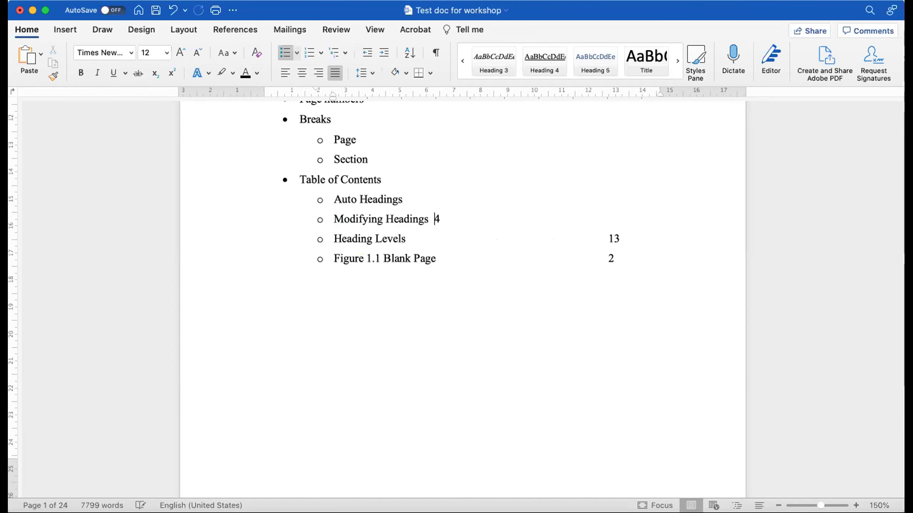
pyautogui.press('BackSpace')
pyautogui.press('Tab')
pyautogui.press('Tab')
pyautogui.press('Tab')
pyautogui.press('Tab')
pyautogui.press('Tab')
pyautogui.press('Tab')
# Step: Set the Introduction's 'In 1984' paragraph spacing after to 12 pt in the Paragraph dialog
pyautogui.scroll(-20, 479, 379)
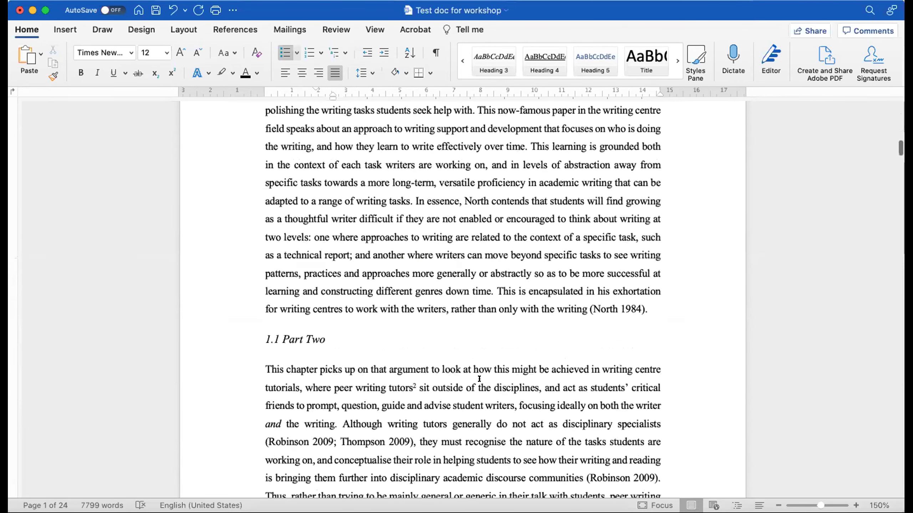
pyautogui.scroll(3, 479, 378)
pyautogui.click(501, 271)
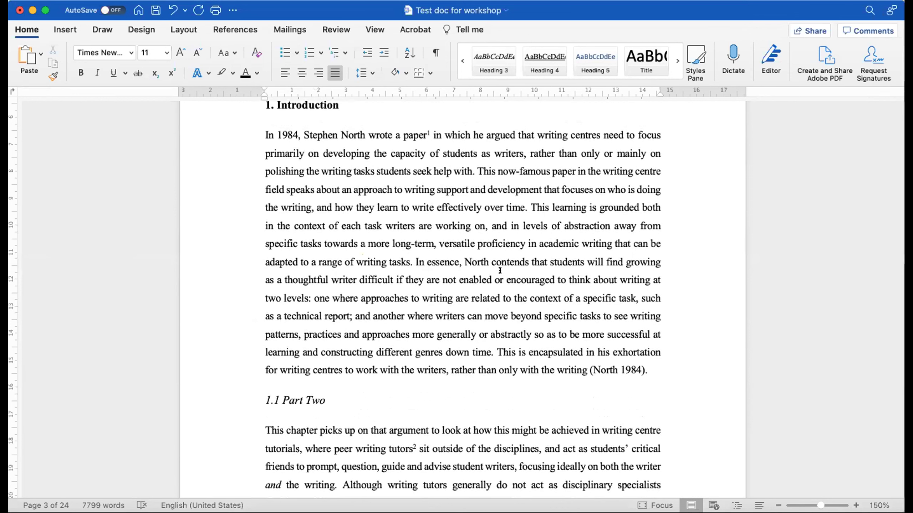
pyautogui.moveTo(647, 370); pyautogui.dragTo(258, 135)
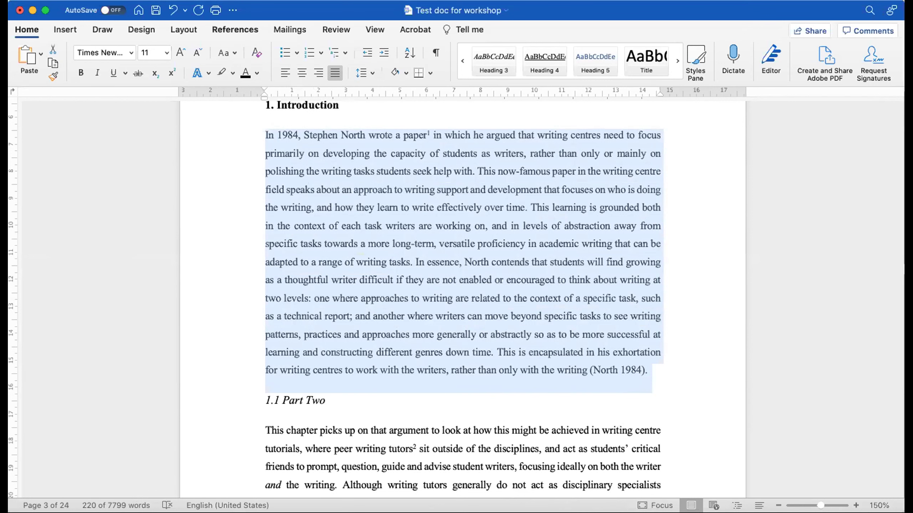
pyautogui.click(185, 0)
pyautogui.click(204, 30)
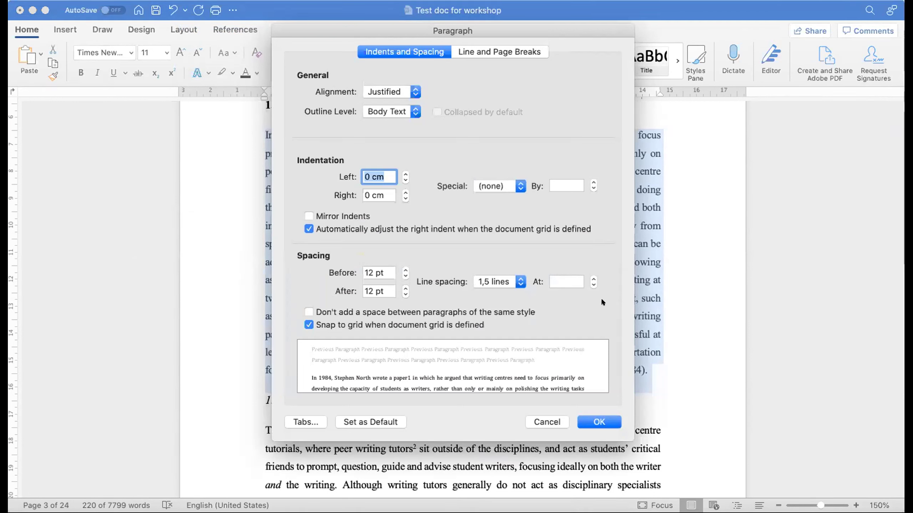
pyautogui.click(405, 288)
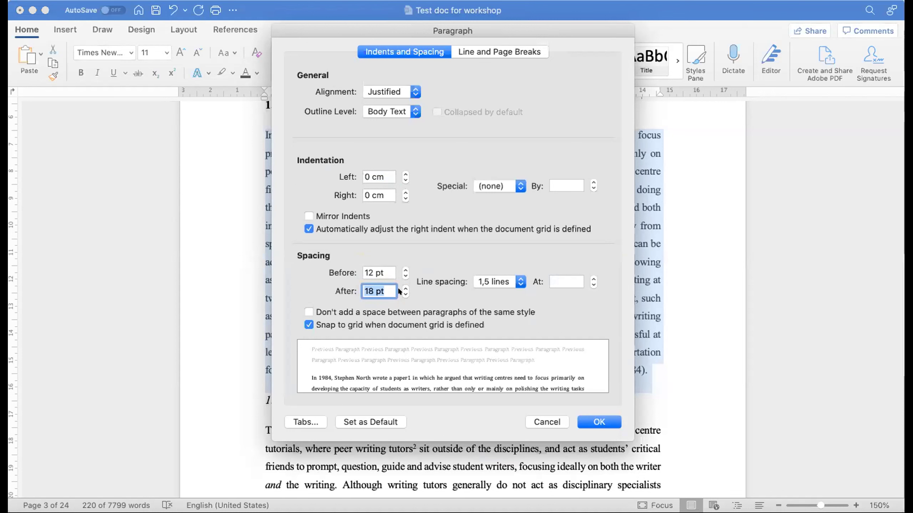
pyautogui.click(406, 295)
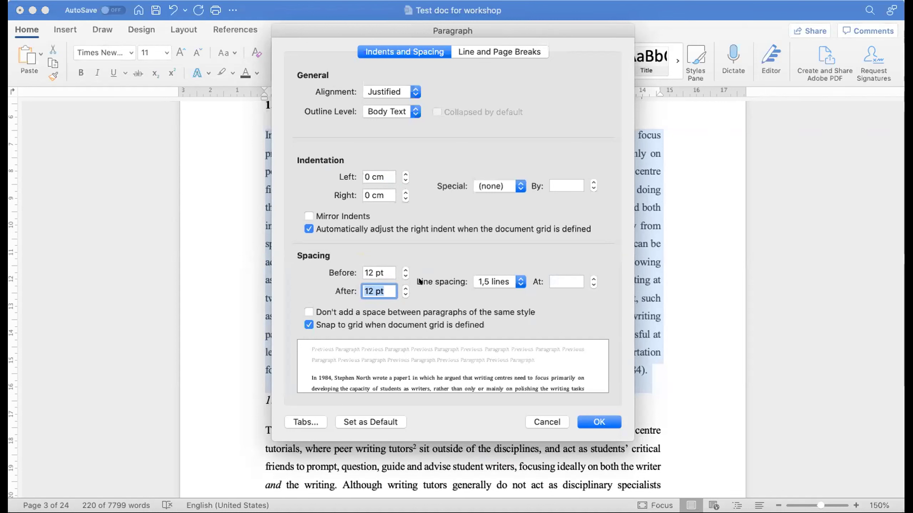
pyautogui.click(612, 421)
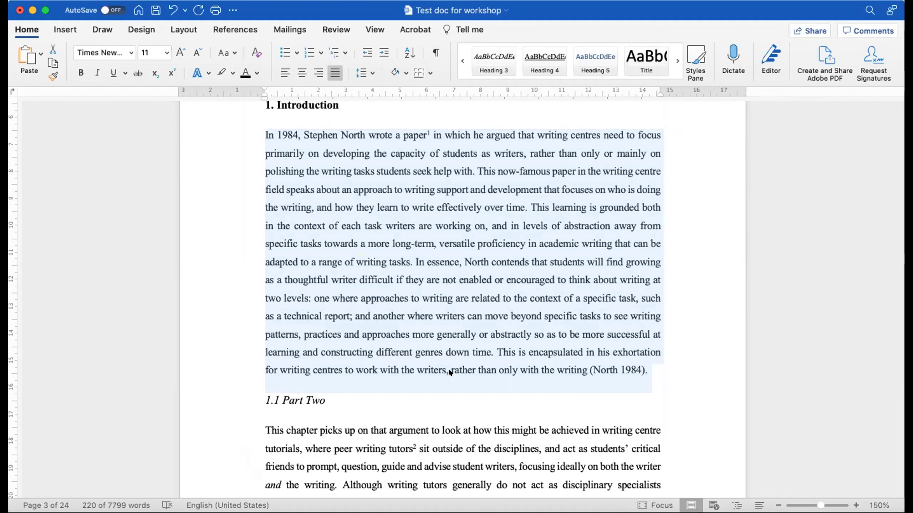
# Step: Select the pre-print notice and 'Cite as' paragraphs at the top of page 1
pyautogui.scroll(15, 419, 370)
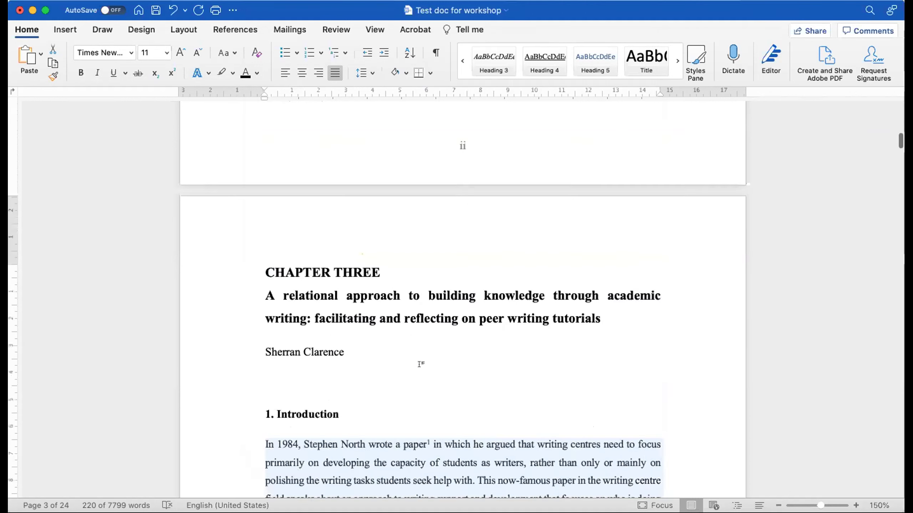
pyautogui.scroll(3, 418, 369)
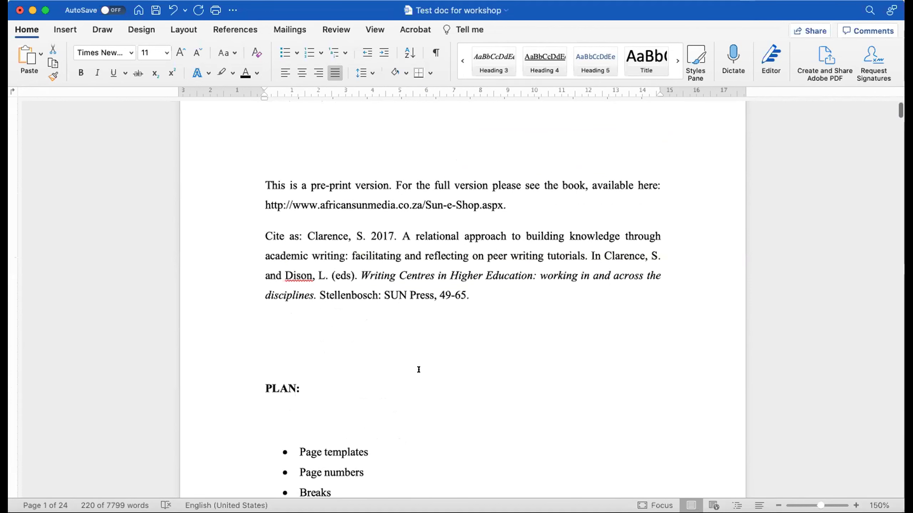
pyautogui.moveTo(472, 292); pyautogui.dragTo(255, 183)
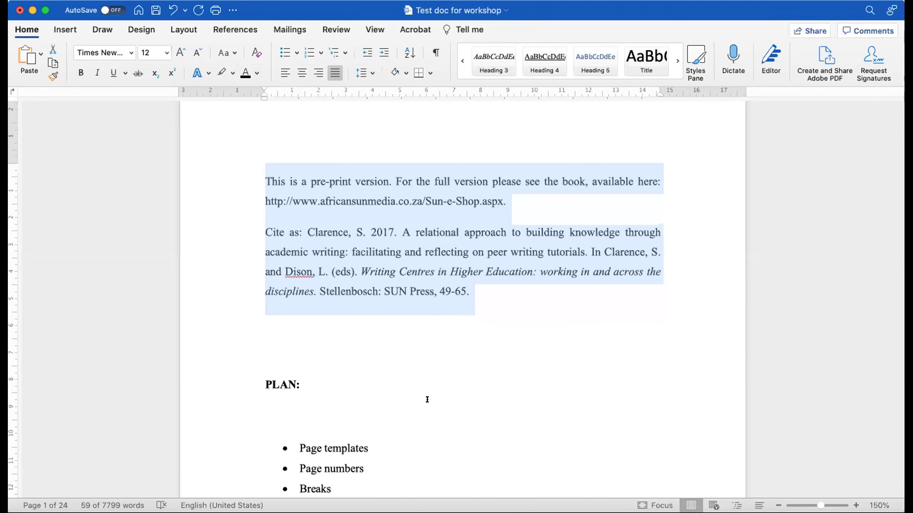
pyautogui.scroll(-10, 426, 400)
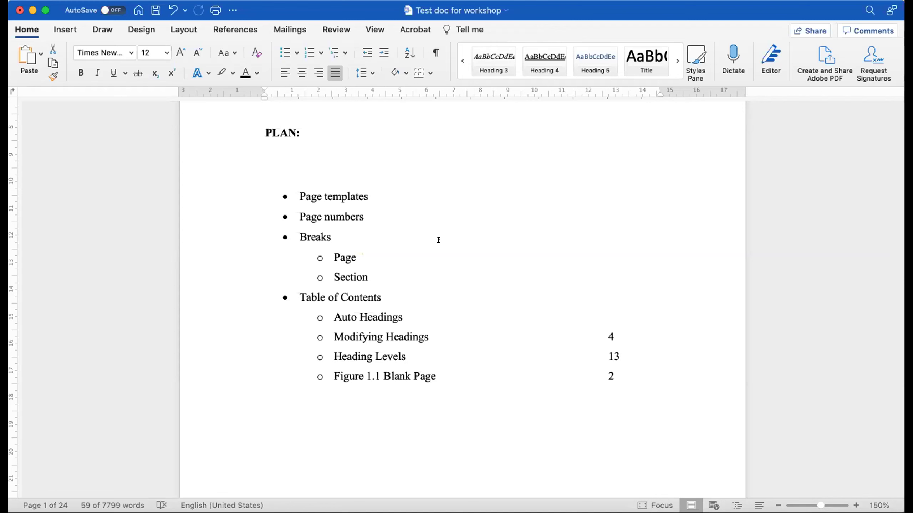
pyautogui.scroll(3, 434, 238)
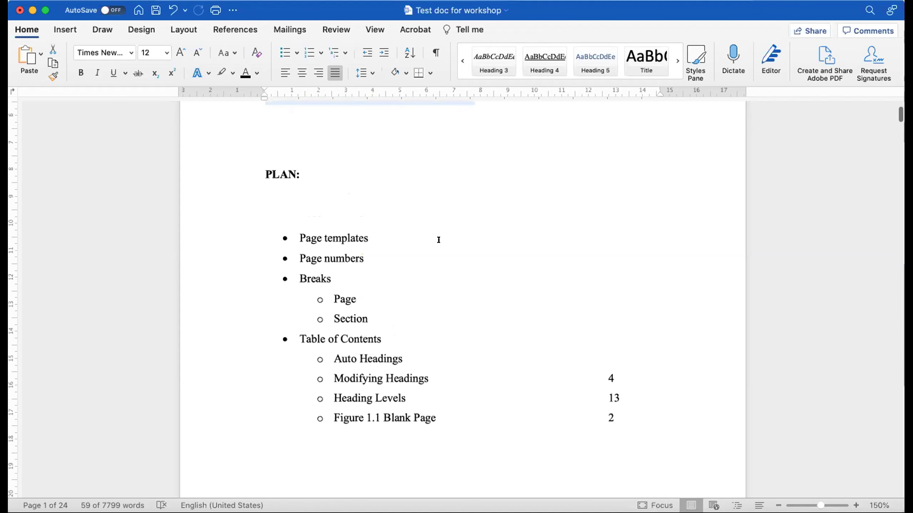
pyautogui.click(430, 53)
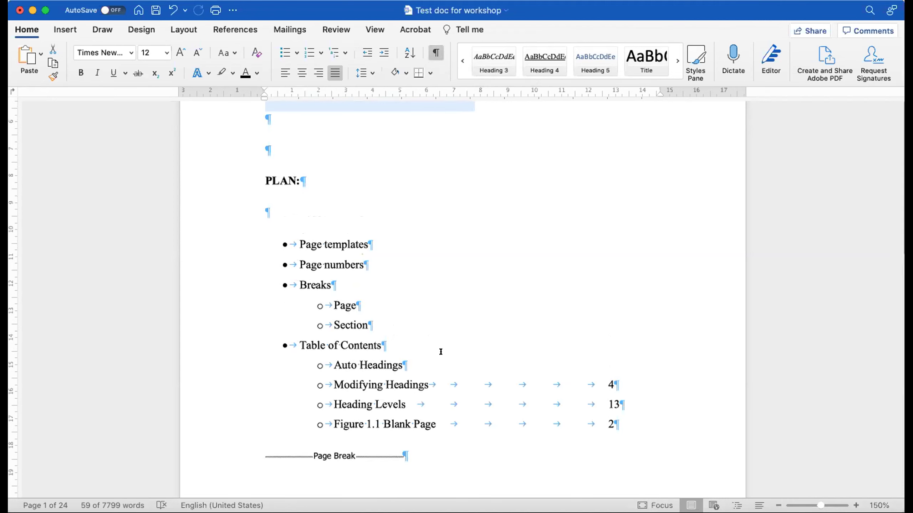
pyautogui.scroll(-10, 440, 351)
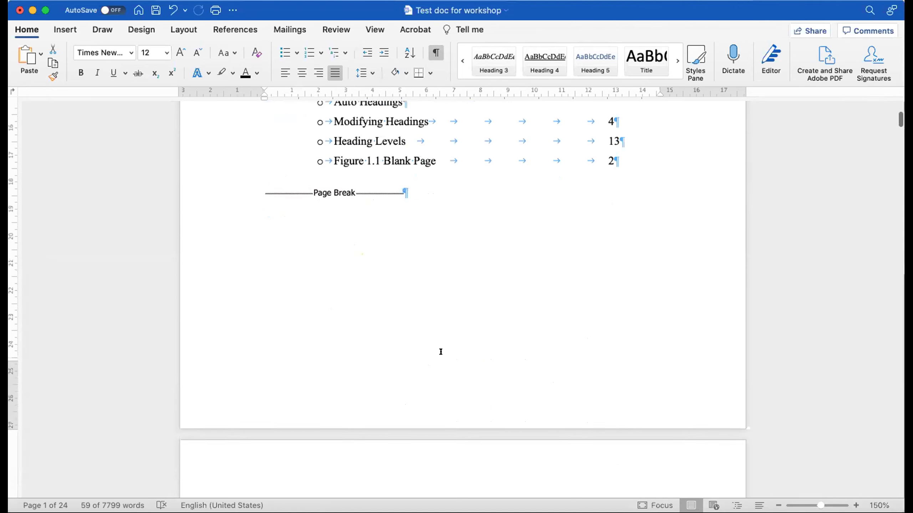
pyautogui.scroll(-10, 442, 358)
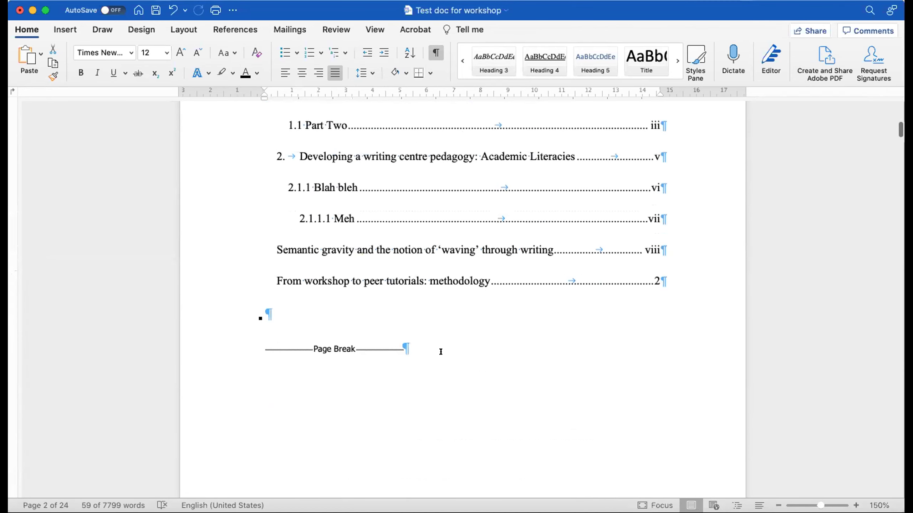
pyautogui.scroll(-10, 440, 351)
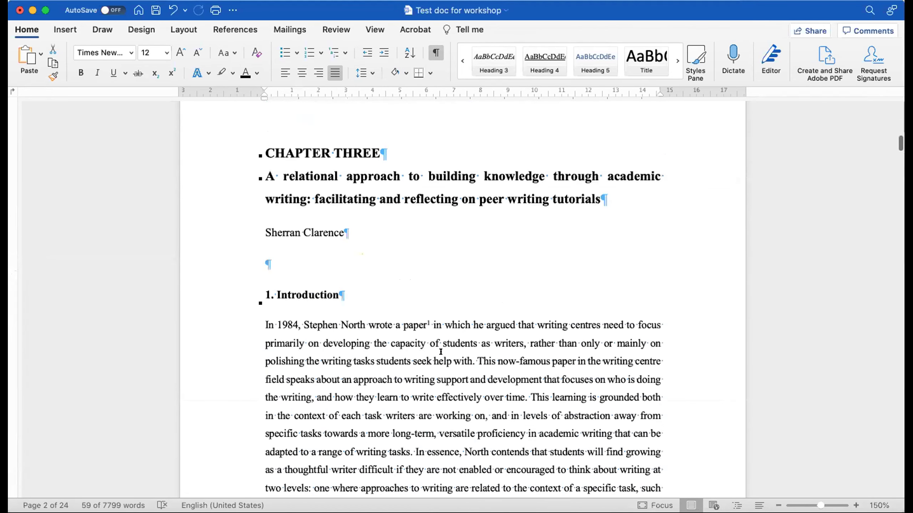
pyautogui.scroll(-3, 441, 351)
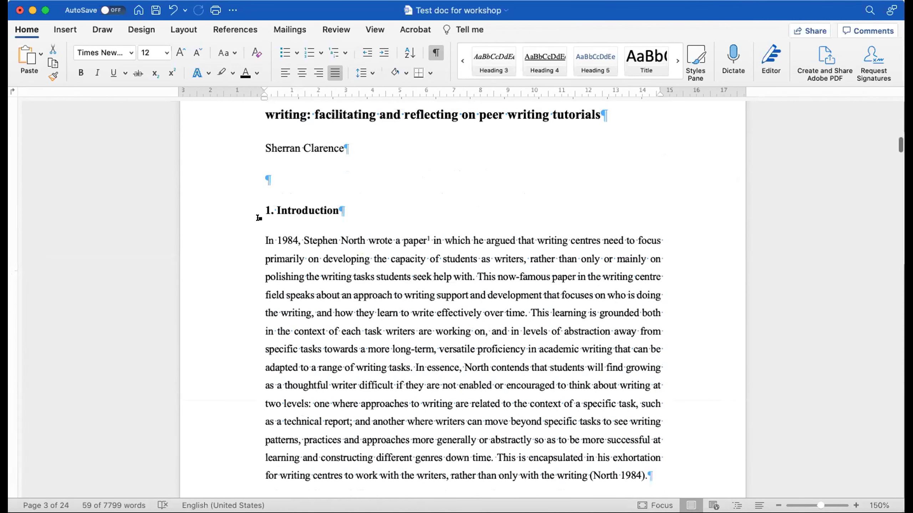
pyautogui.tripleClick(266, 209)
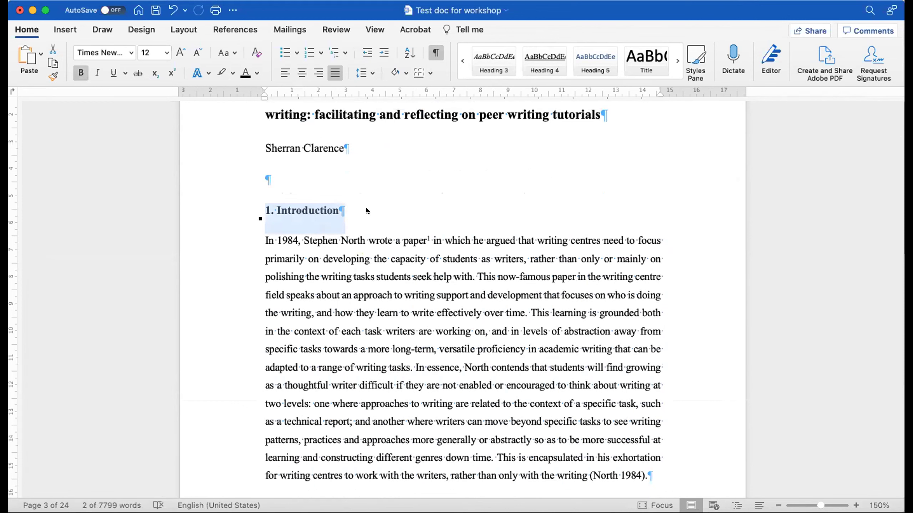
pyautogui.scroll(-3, 367, 211)
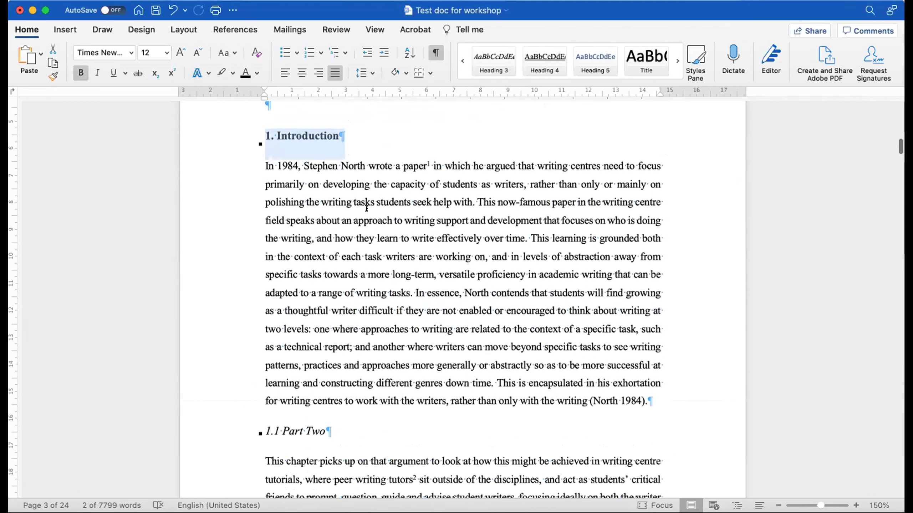
pyautogui.scroll(-4, 462, 320)
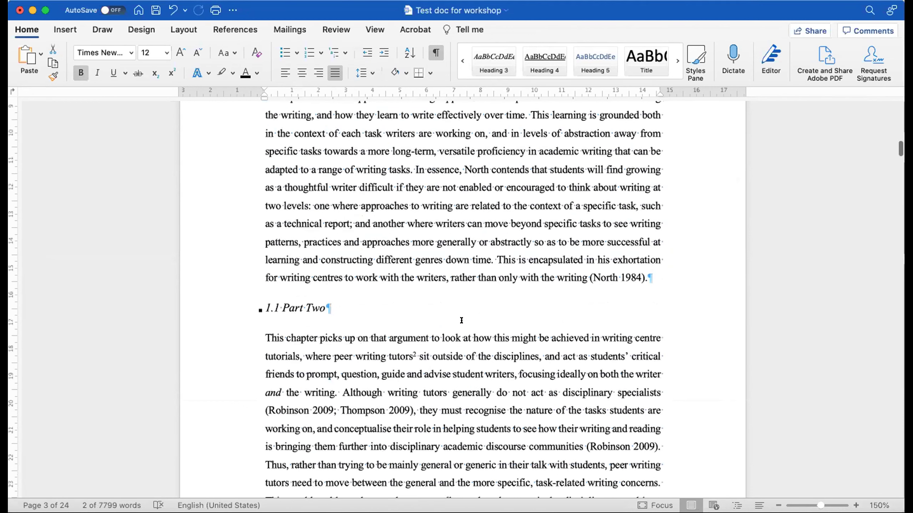
pyautogui.scroll(20, 461, 320)
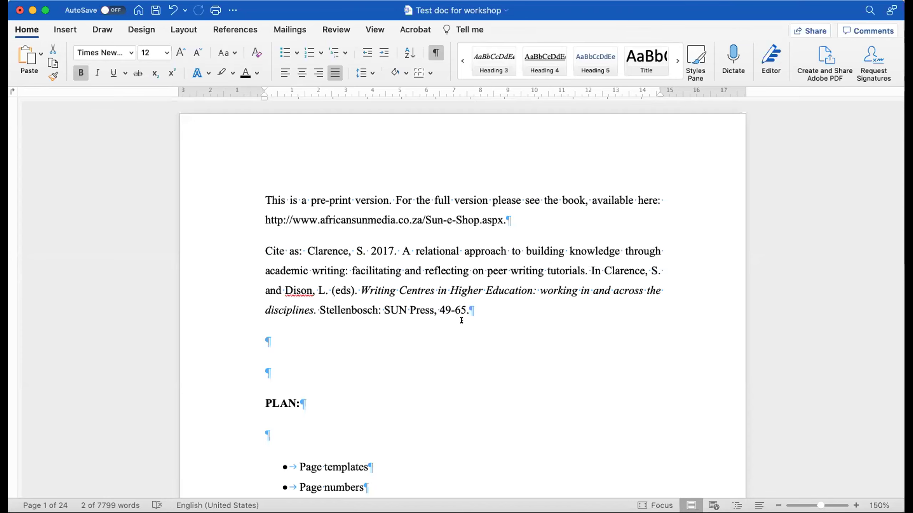
pyautogui.scroll(-20, 461, 320)
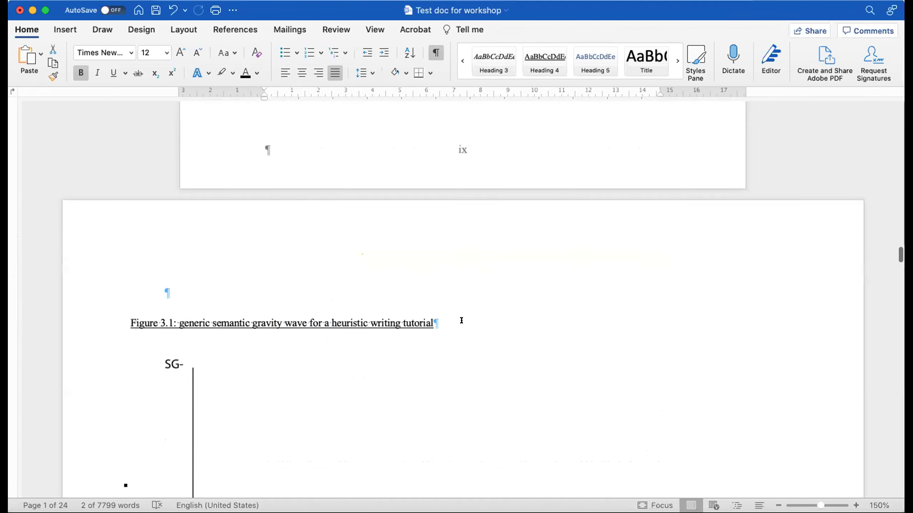
pyautogui.scroll(-15, 461, 320)
pyautogui.scroll(5, 462, 320)
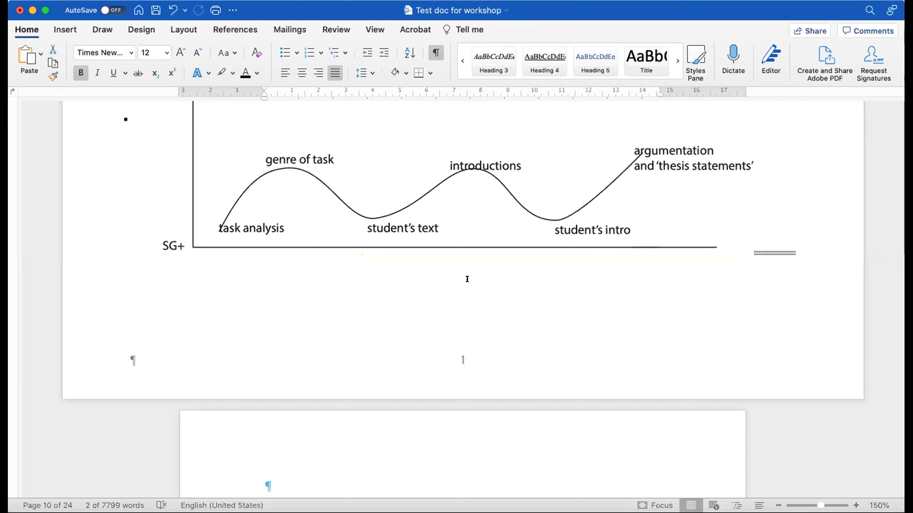
pyautogui.scroll(-10, 467, 280)
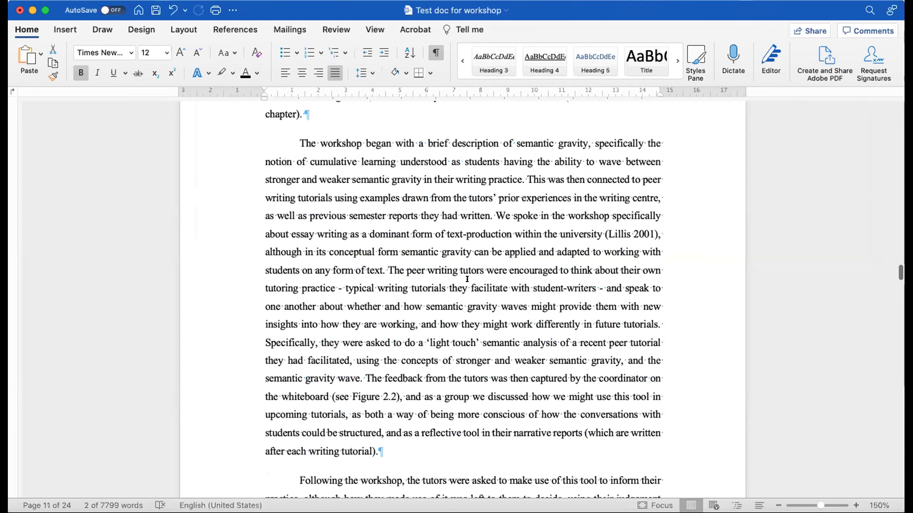
pyautogui.scroll(1, 467, 279)
pyautogui.scroll(-5, 467, 279)
pyautogui.scroll(3, 467, 280)
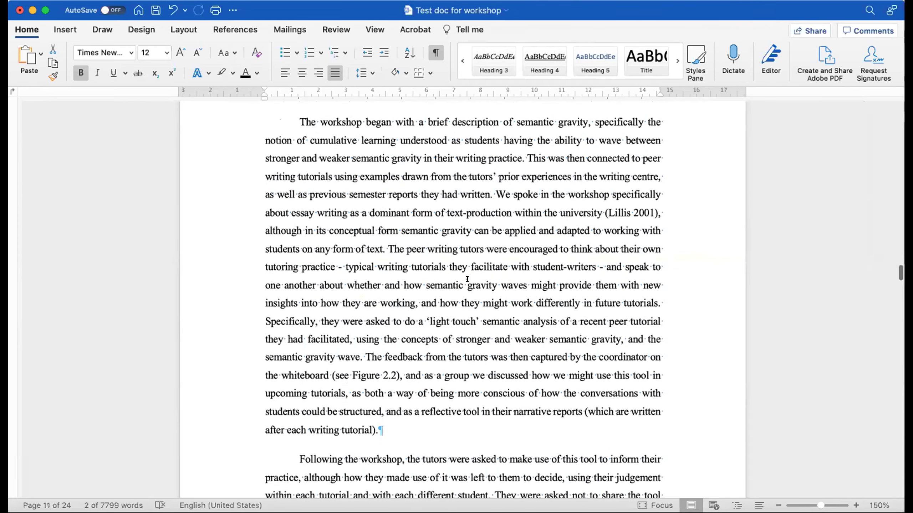
pyautogui.scroll(8, 467, 280)
pyautogui.scroll(15, 467, 280)
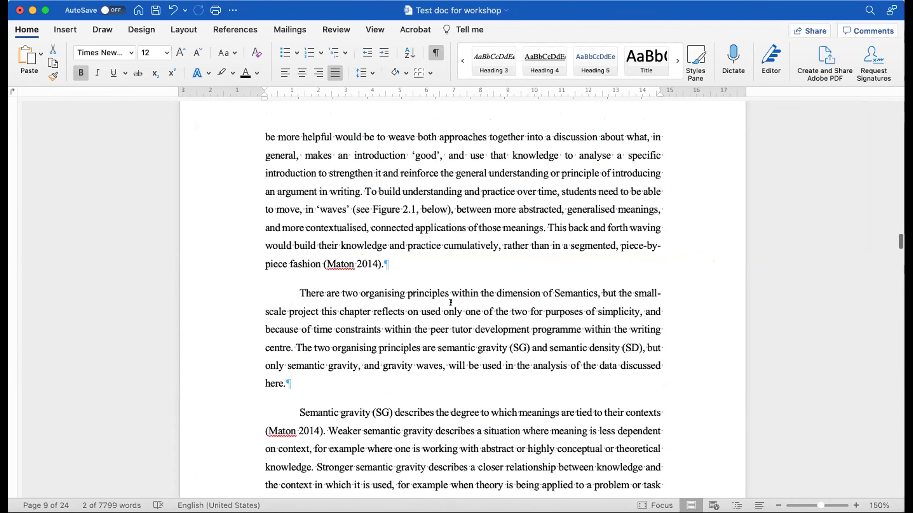
pyautogui.scroll(10, 390, 281)
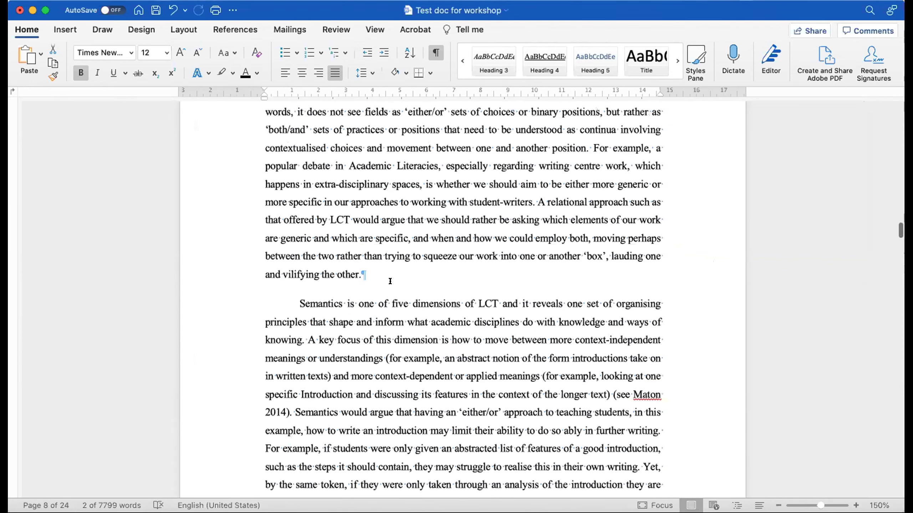
pyautogui.scroll(8, 390, 281)
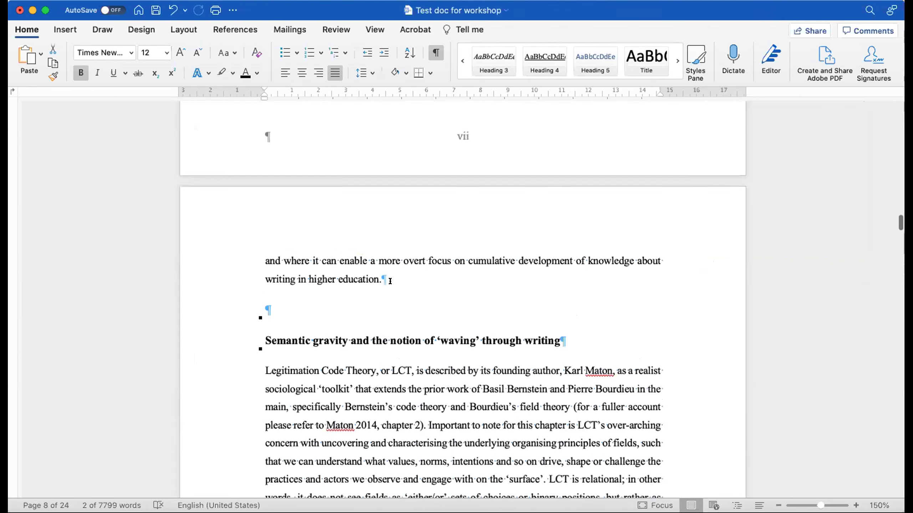
pyautogui.scroll(8, 390, 282)
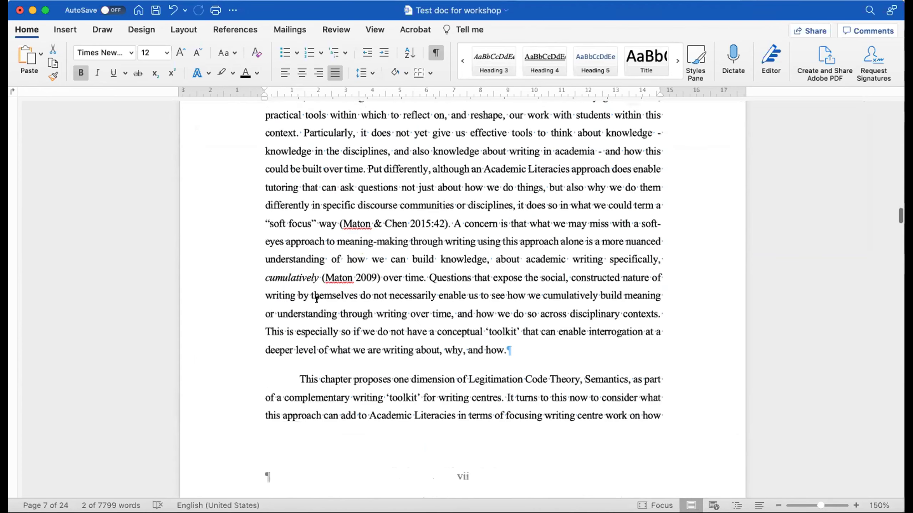
pyautogui.scroll(3, 316, 299)
pyautogui.scroll(-8, 410, 454)
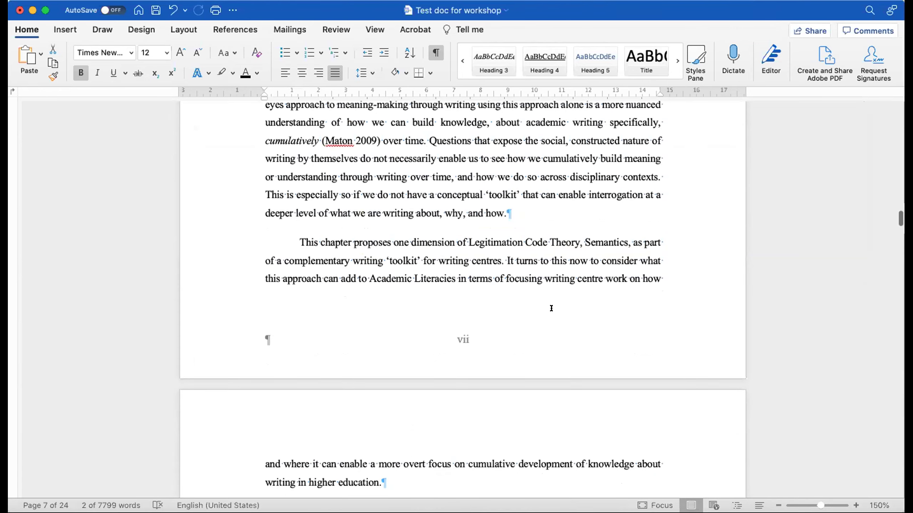
pyautogui.scroll(-15, 560, 309)
pyautogui.scroll(-10, 560, 309)
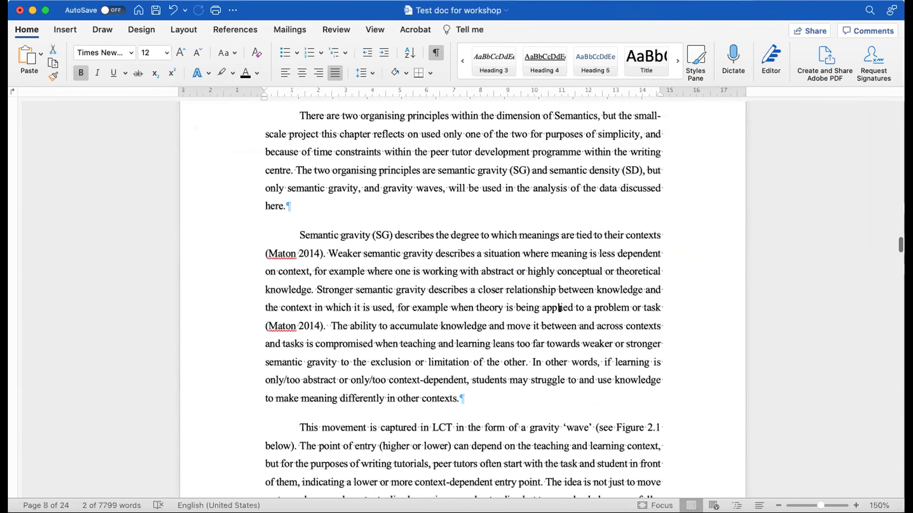
pyautogui.scroll(5, 559, 308)
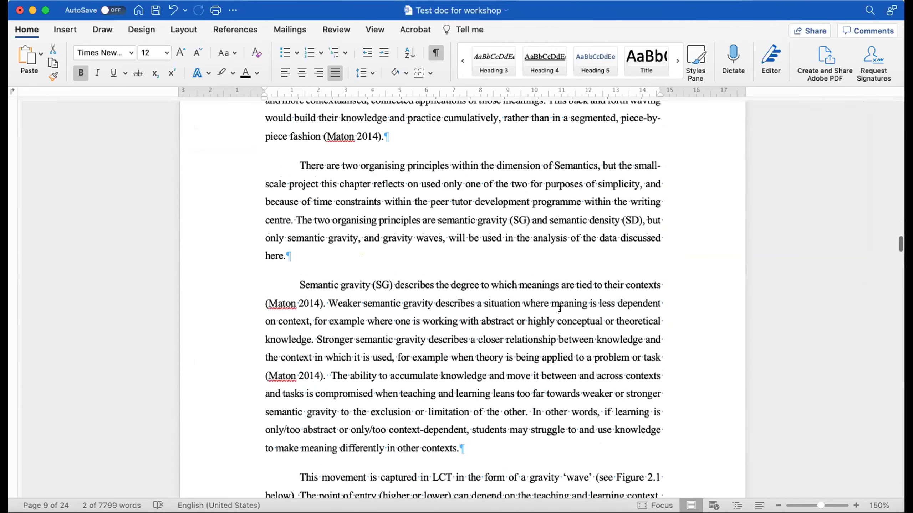
pyautogui.click(369, 200)
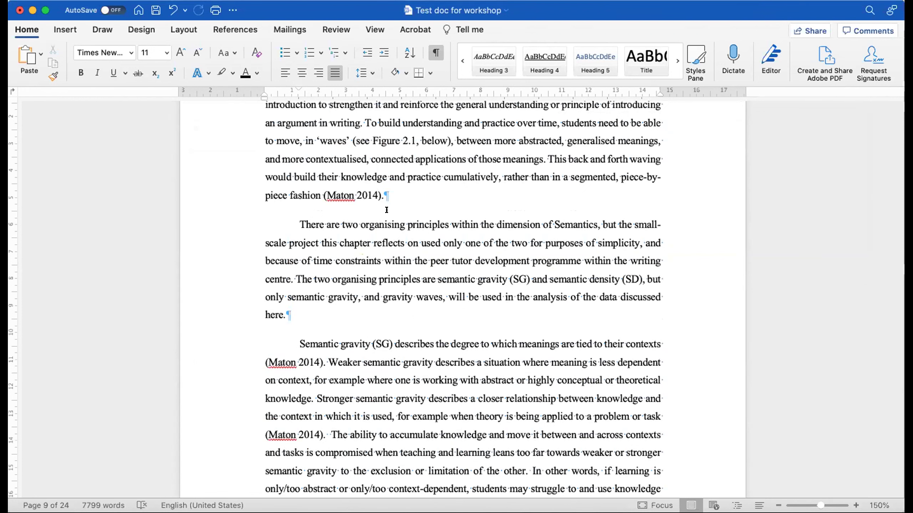
pyautogui.scroll(-1, 386, 210)
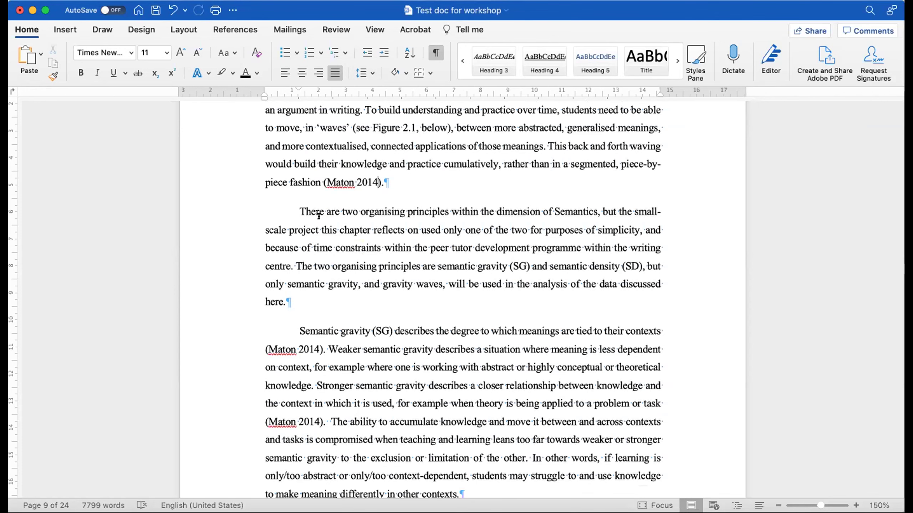
pyautogui.scroll(-15, 342, 312)
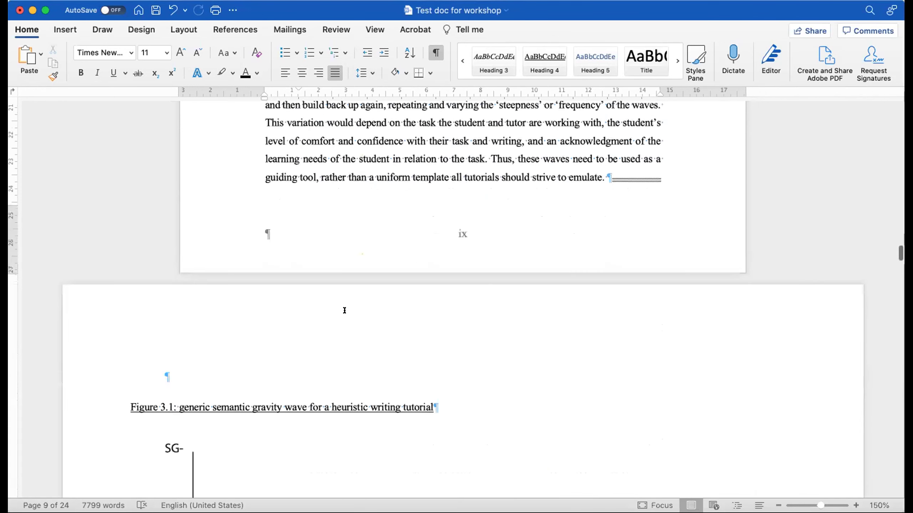
pyautogui.scroll(-15, 341, 310)
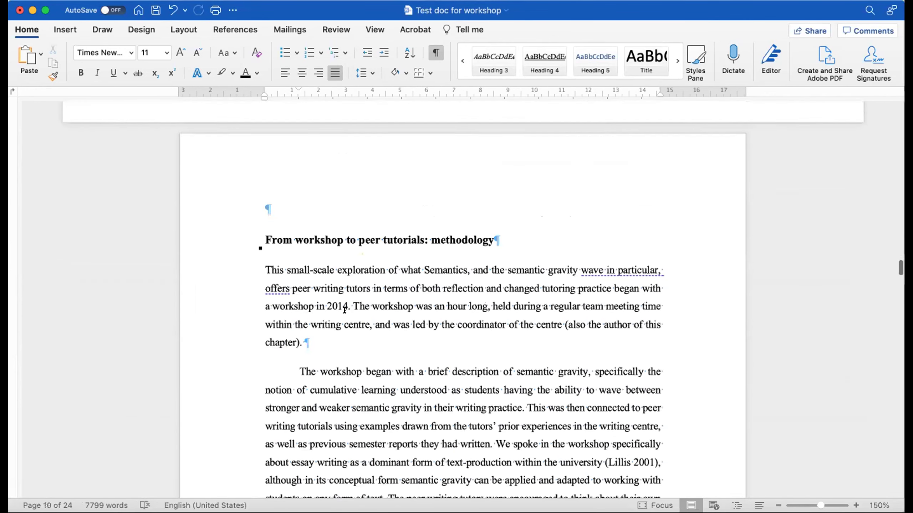
pyautogui.scroll(-2, 344, 310)
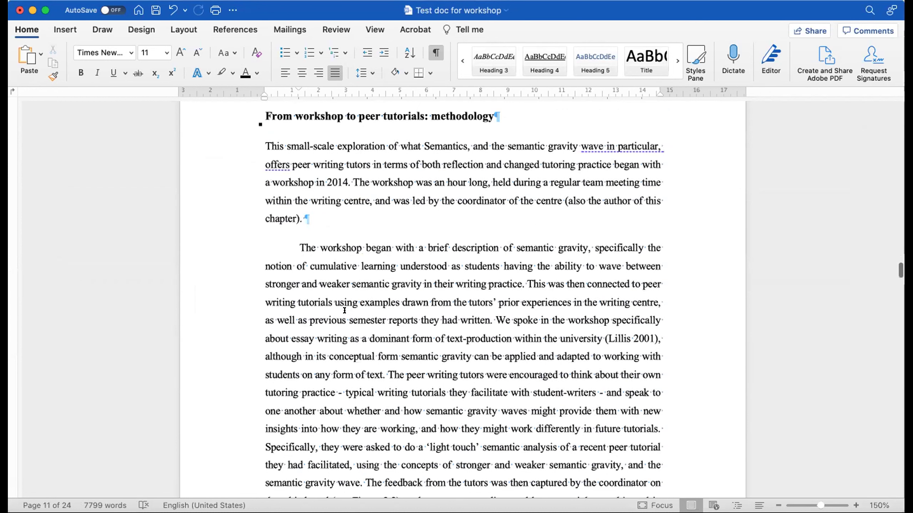
pyautogui.scroll(4, 345, 311)
pyautogui.scroll(3, 345, 310)
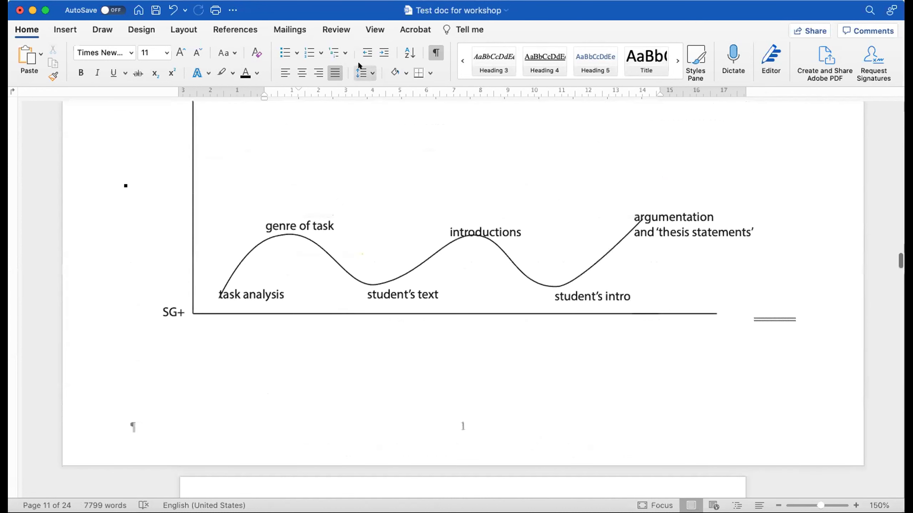
# Step: Change the zoom from 150% to 100% through View > Zoom
pyautogui.click(367, 29)
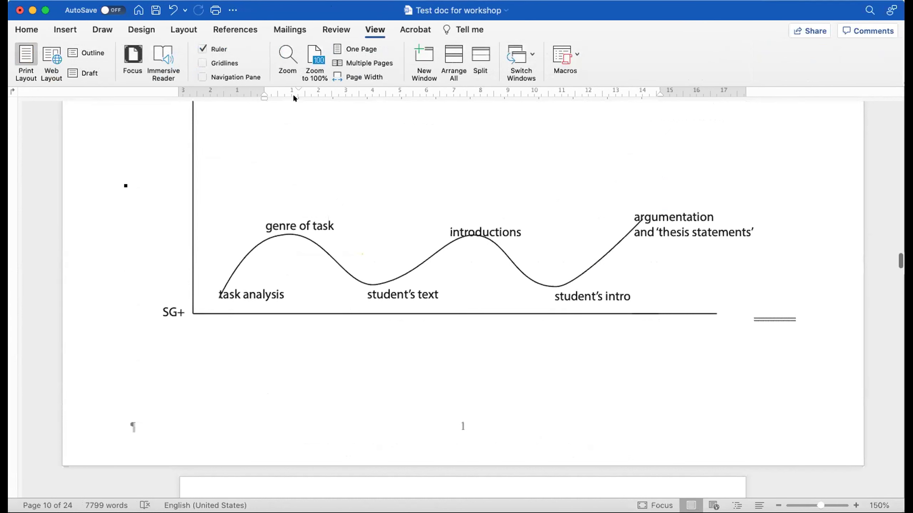
pyautogui.click(287, 48)
pyautogui.click(410, 151)
pyautogui.click(471, 238)
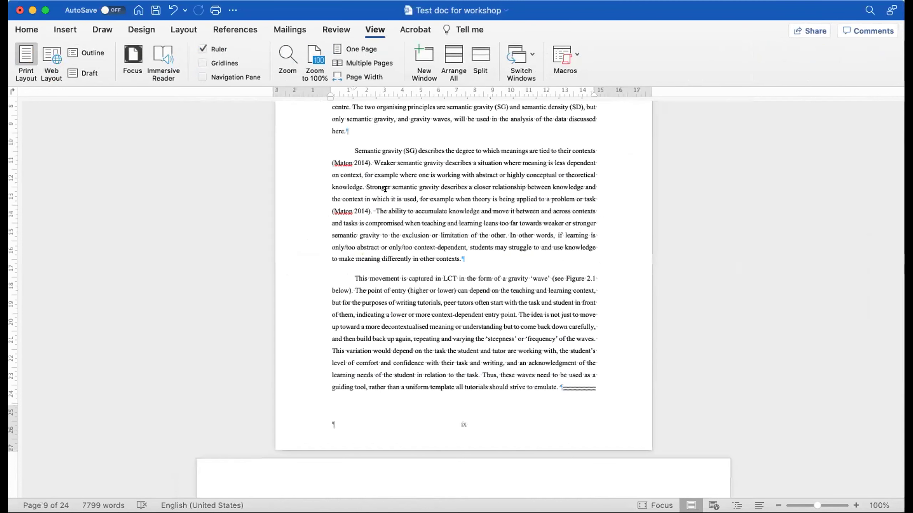
pyautogui.scroll(5, 384, 208)
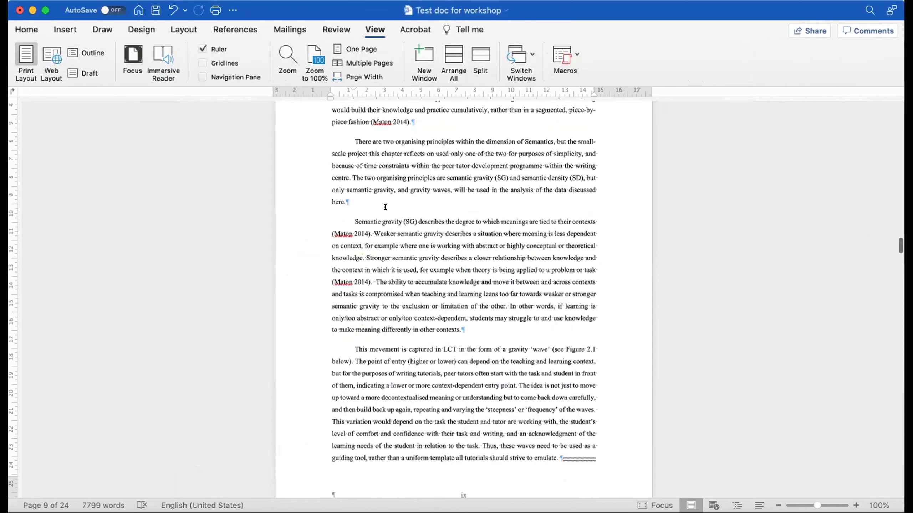
pyautogui.scroll(3, 384, 207)
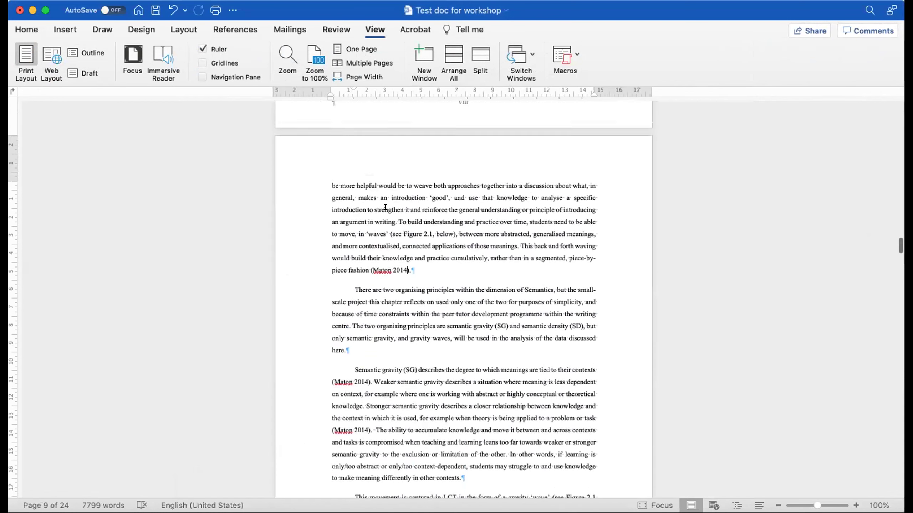
pyautogui.scroll(-5, 385, 207)
pyautogui.scroll(-4, 384, 207)
pyautogui.scroll(5, 386, 205)
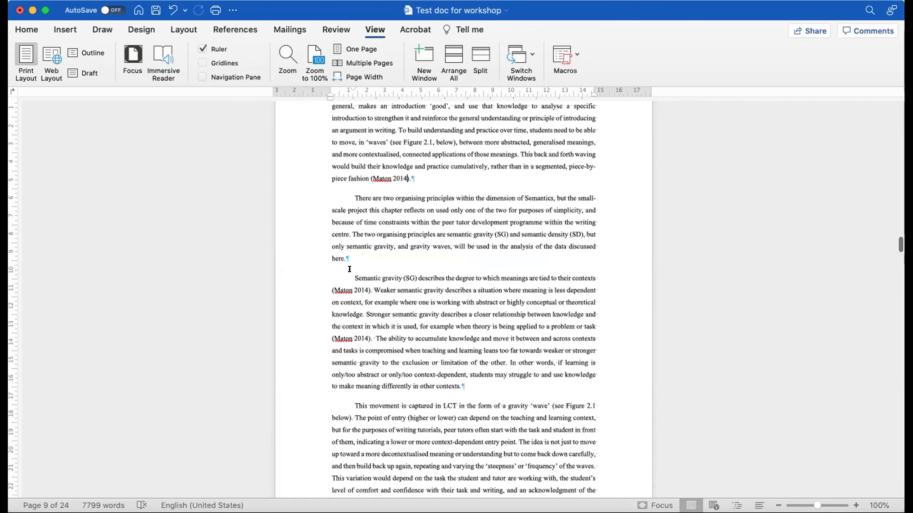
# Step: Paste the cut passage into the Semantic gravity paragraph
pyautogui.moveTo(357, 300); pyautogui.dragTo(312, 139)
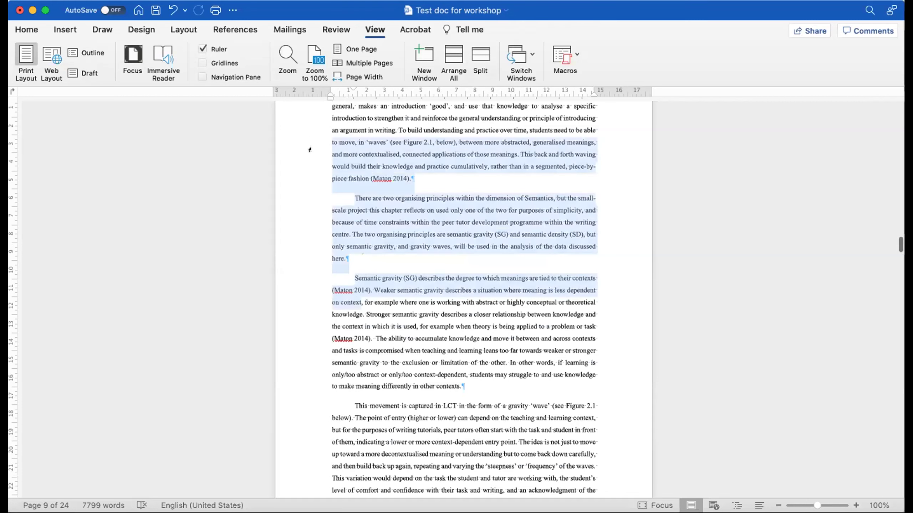
pyautogui.click(377, 266)
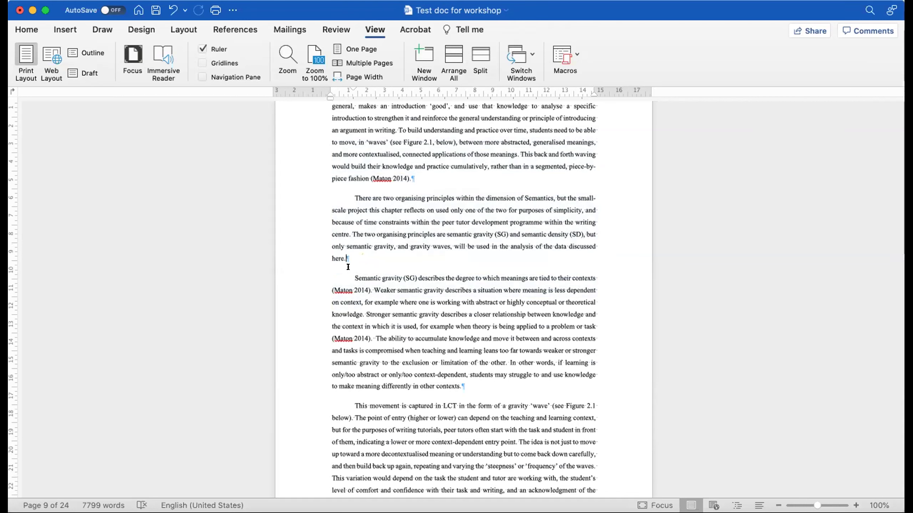
pyautogui.moveTo(369, 282); pyautogui.dragTo(328, 148)
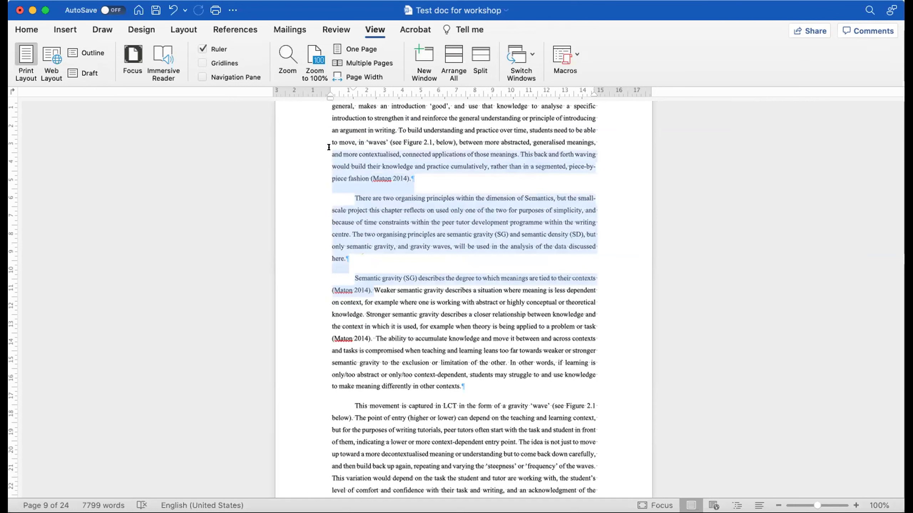
pyautogui.press('super+z')
pyautogui.press('super+v')
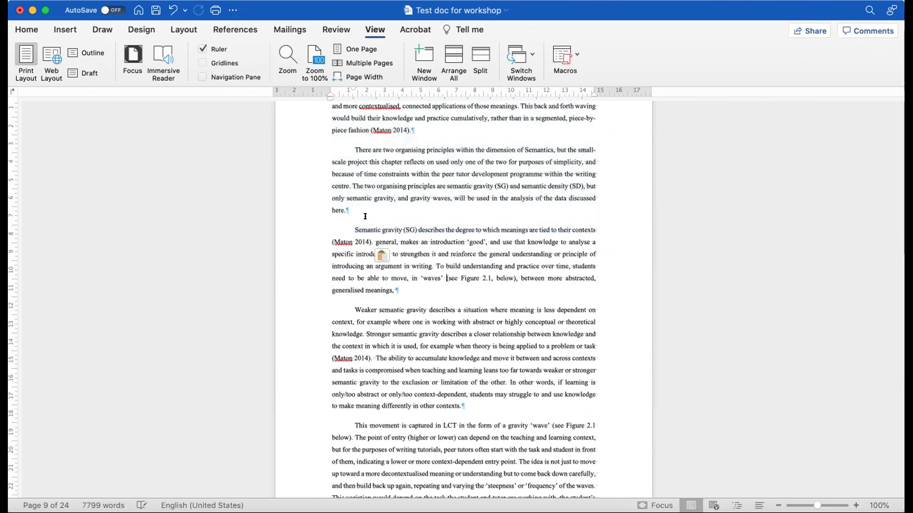
# Step: Set the Semantics paragraphs' special indent to (none), removing the first-line indent
pyautogui.moveTo(355, 441); pyautogui.dragTo(289, 122)
pyautogui.click(183, 0)
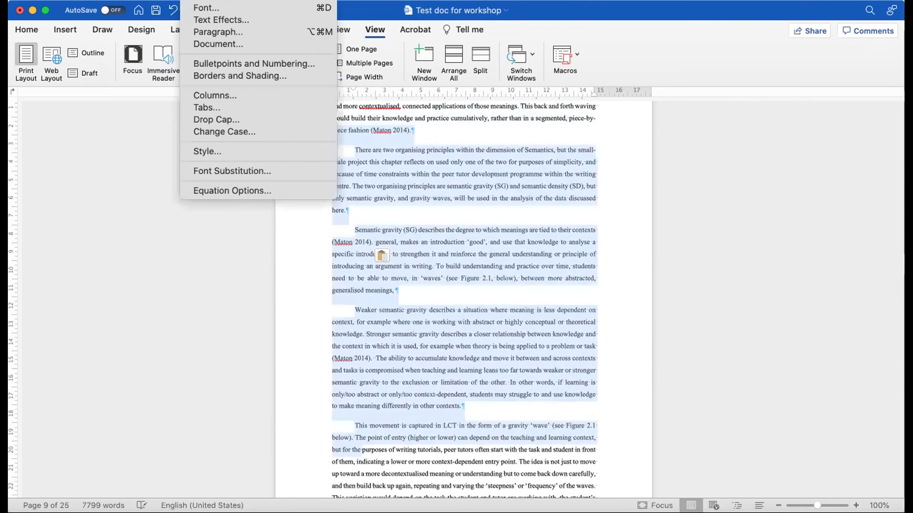
pyautogui.click(203, 23)
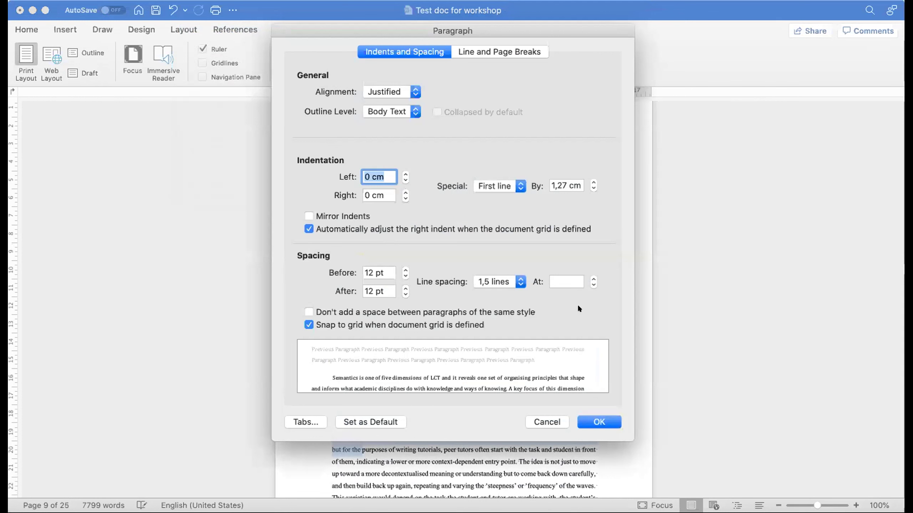
pyautogui.click(518, 186)
pyautogui.click(501, 175)
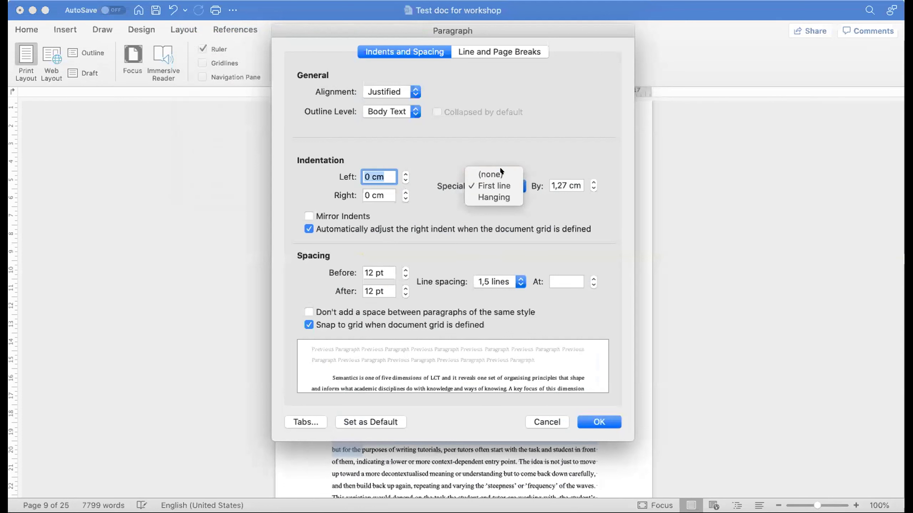
pyautogui.click(598, 422)
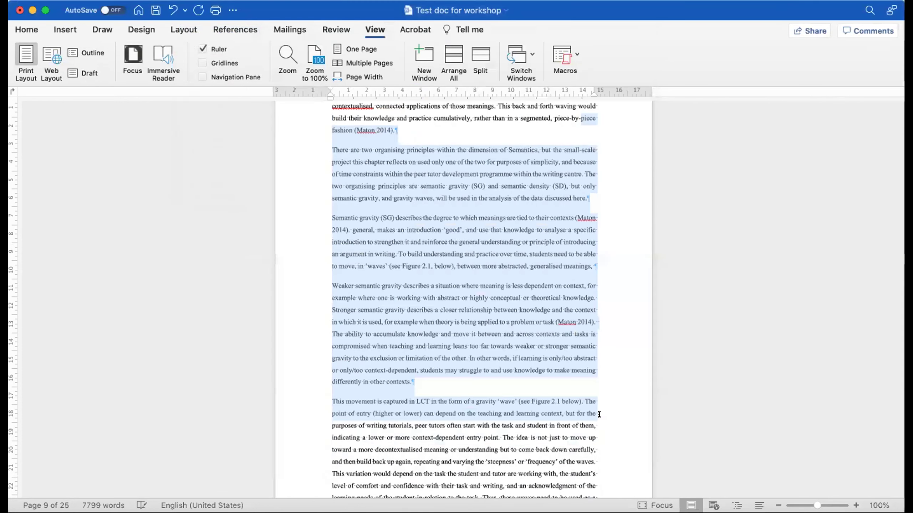
pyautogui.click(506, 358)
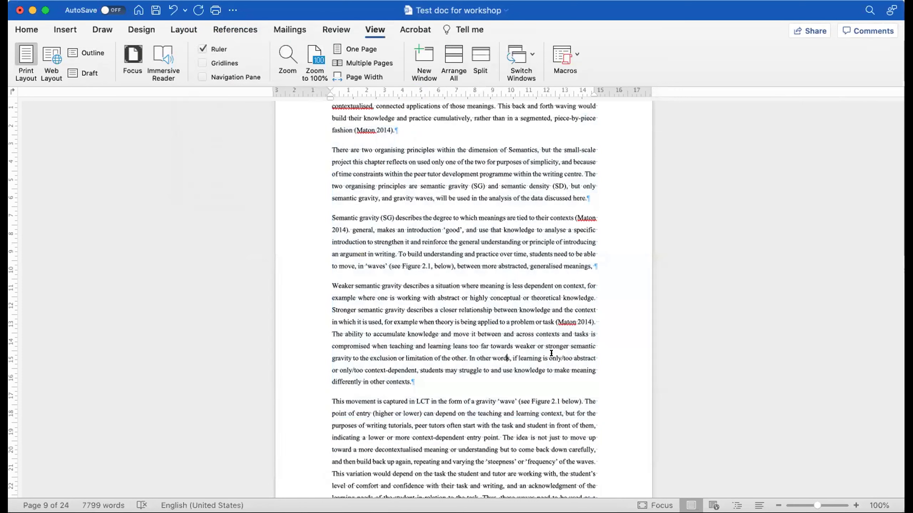
# Step: Show multiple pages and delete the empty paragraph at the top of page viii
pyautogui.click(358, 59)
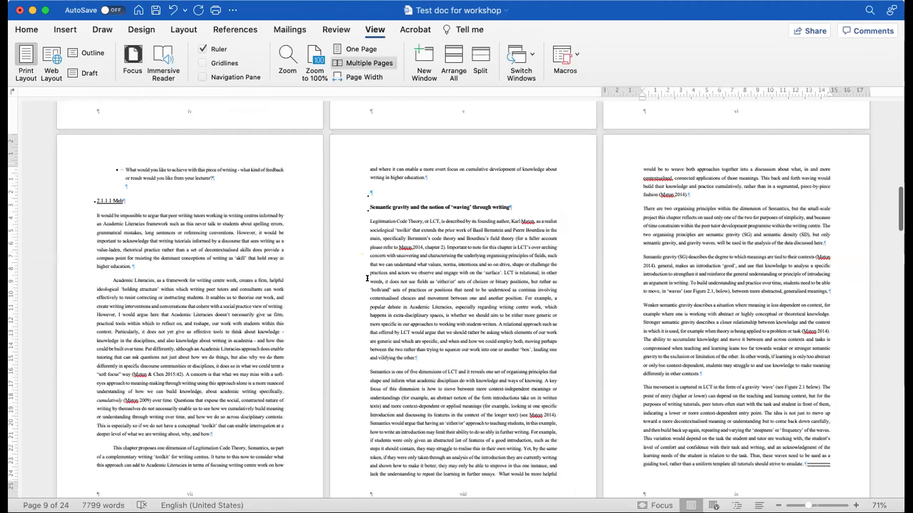
pyautogui.scroll(10, 370, 312)
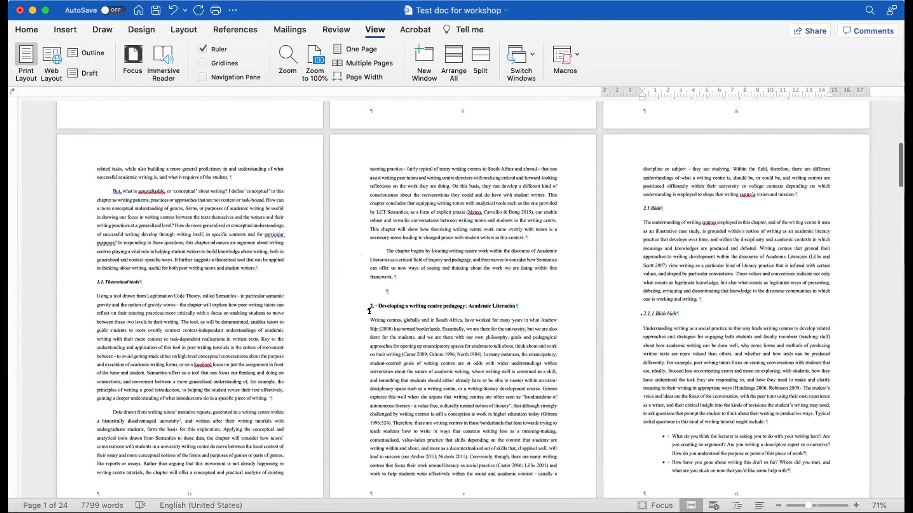
pyautogui.scroll(10, 369, 311)
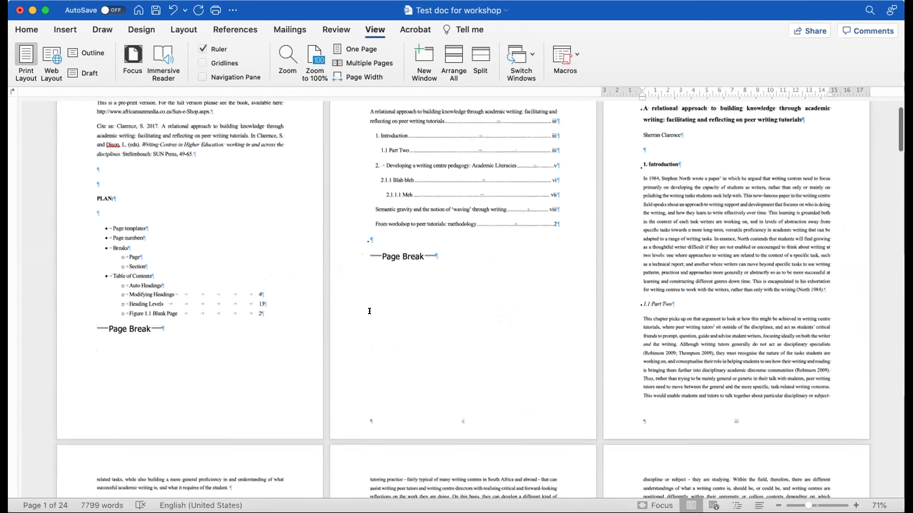
pyautogui.scroll(-8, 369, 311)
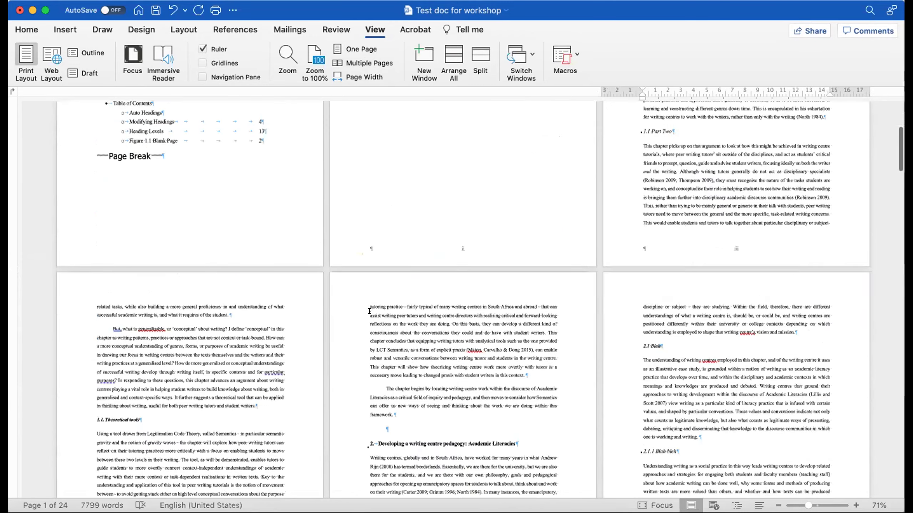
pyautogui.scroll(-1, 370, 311)
pyautogui.scroll(-7, 370, 312)
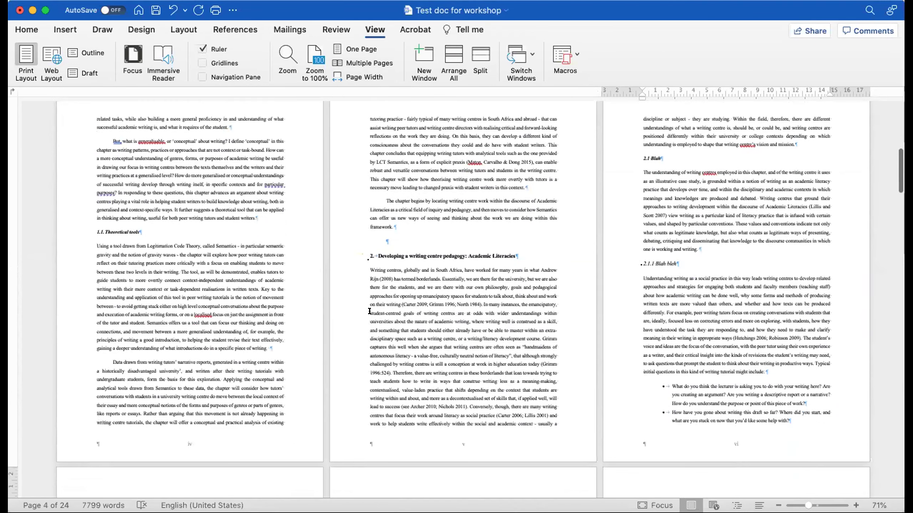
pyautogui.scroll(-20, 370, 312)
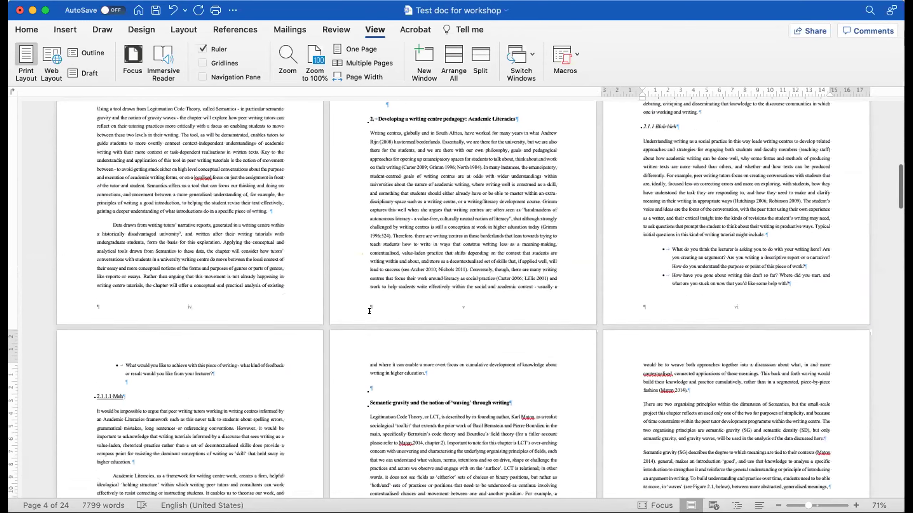
pyautogui.scroll(-5, 369, 311)
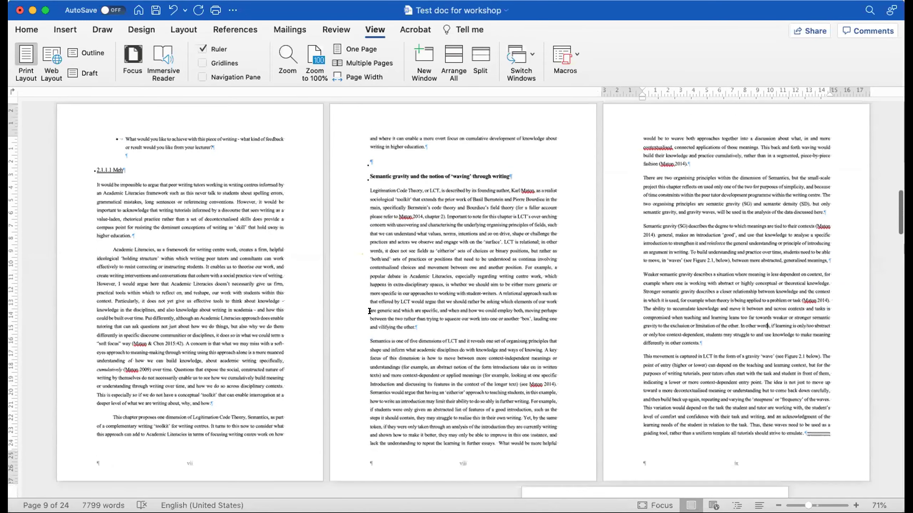
pyautogui.click(132, 155)
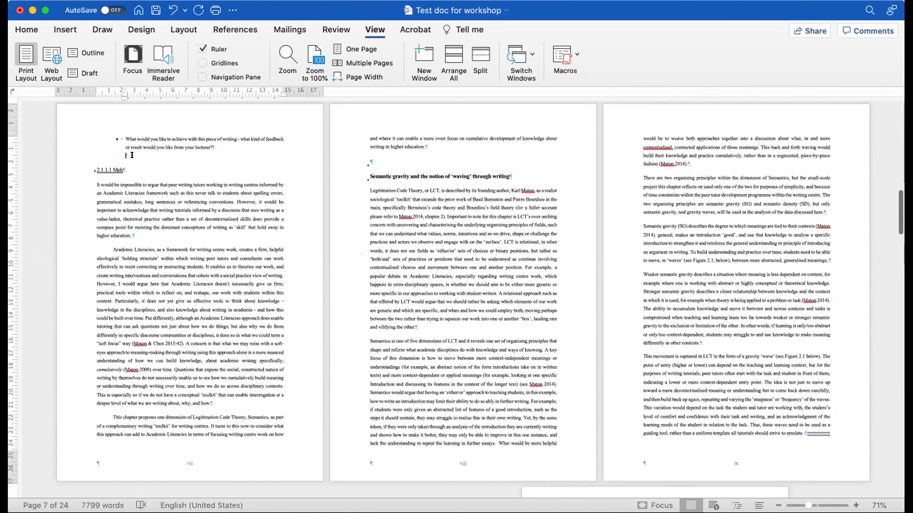
pyautogui.press('Return')
pyautogui.press('BackSpace')
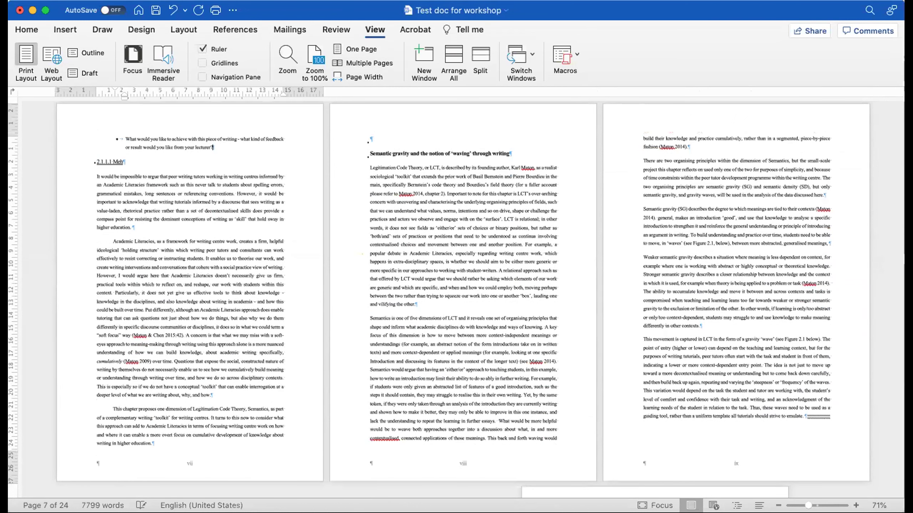
pyautogui.click(378, 129)
pyautogui.press('BackSpace')
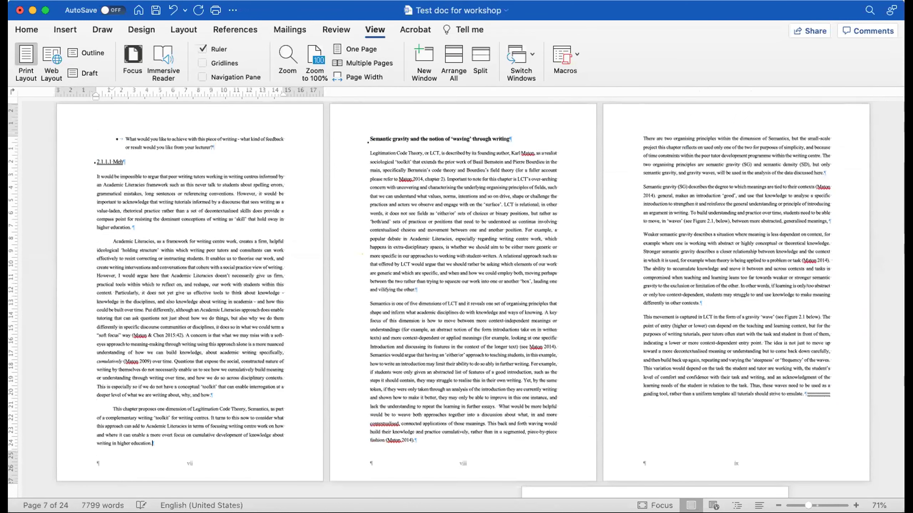
pyautogui.scroll(-10, 428, 260)
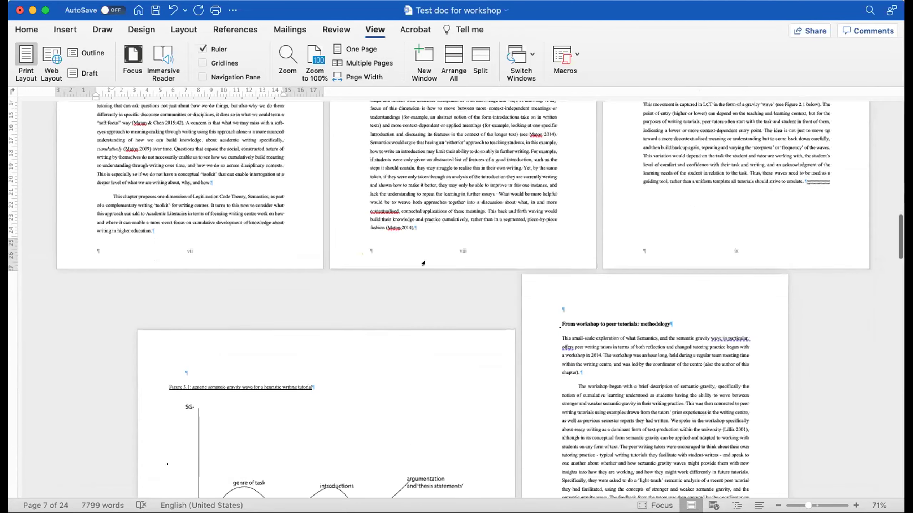
pyautogui.scroll(-2, 397, 269)
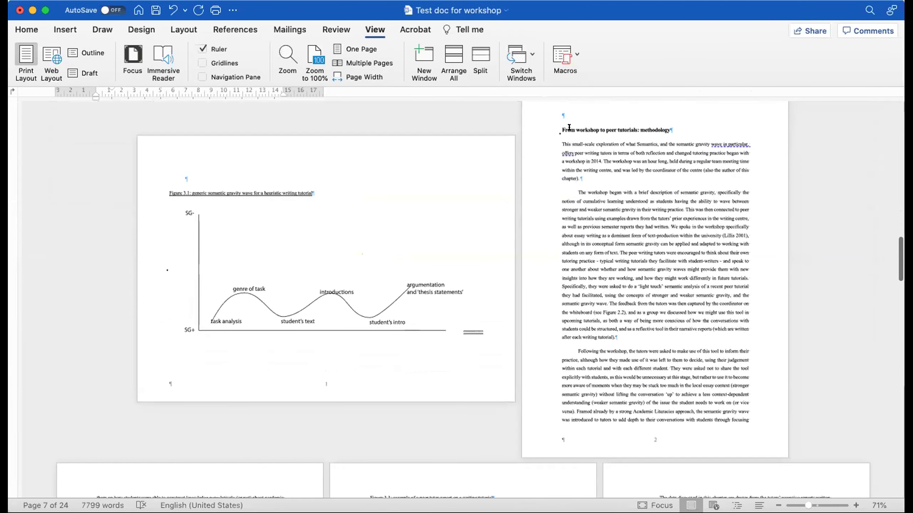
# Step: Delete the empty paragraphs on the middle page and above the Figure 3.2 caption
pyautogui.click(449, 233)
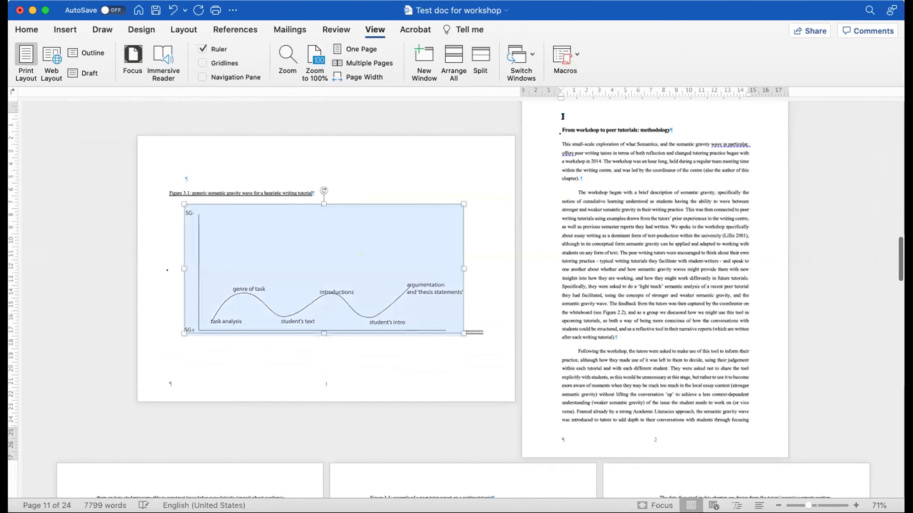
pyautogui.click(563, 202)
pyautogui.scroll(-9, 631, 271)
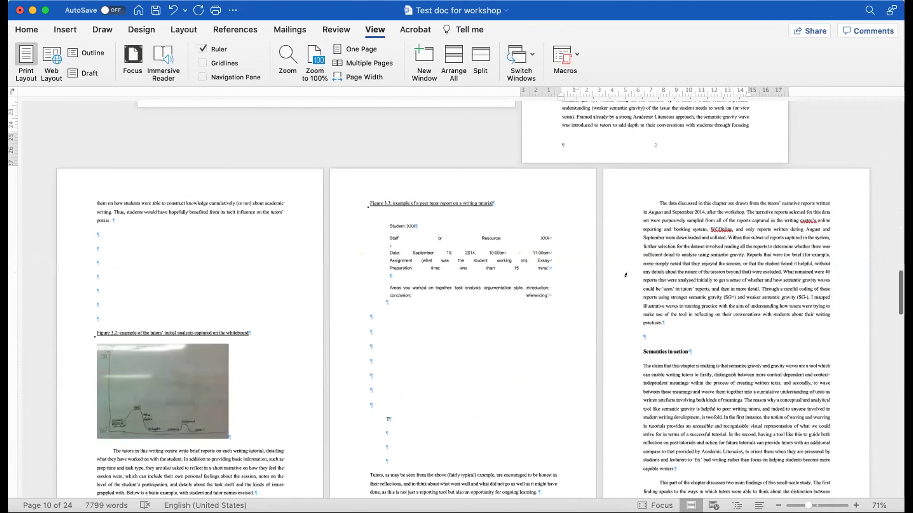
pyautogui.scroll(-1, 491, 389)
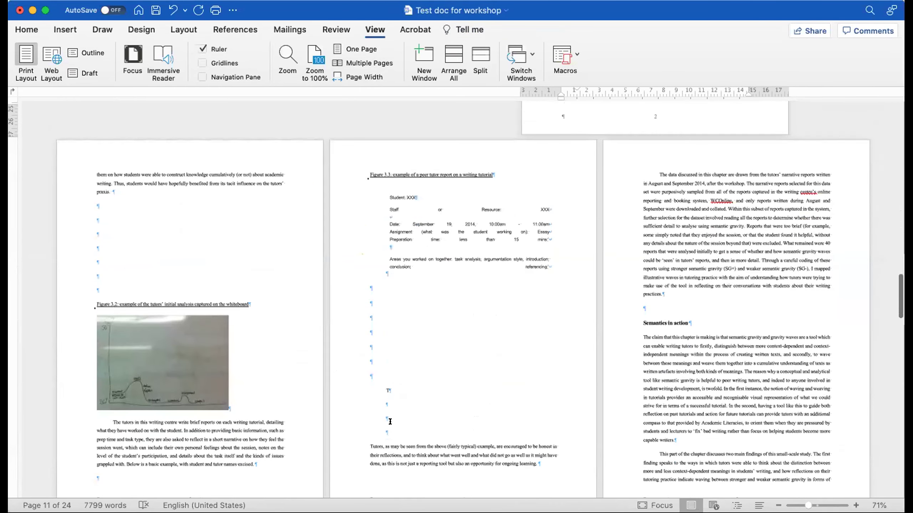
pyautogui.moveTo(395, 425); pyautogui.dragTo(355, 289)
pyautogui.press('BackSpace')
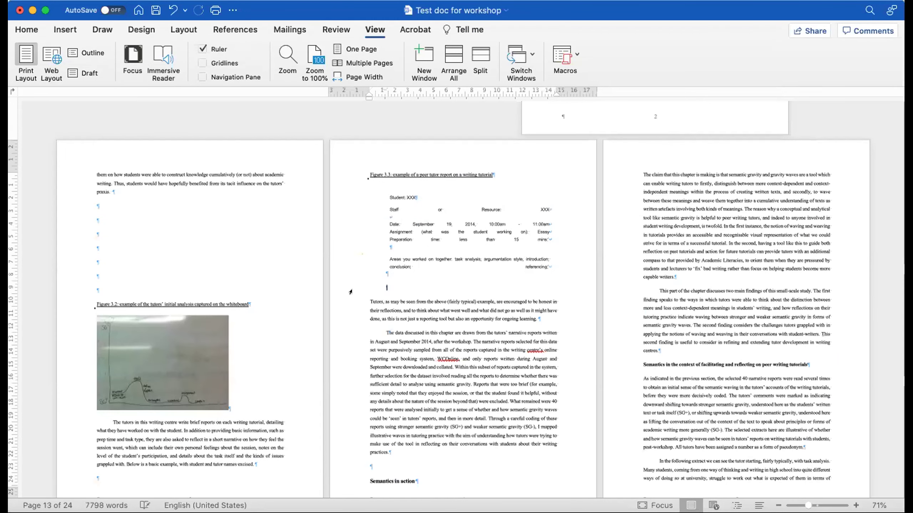
pyautogui.press('BackSpace')
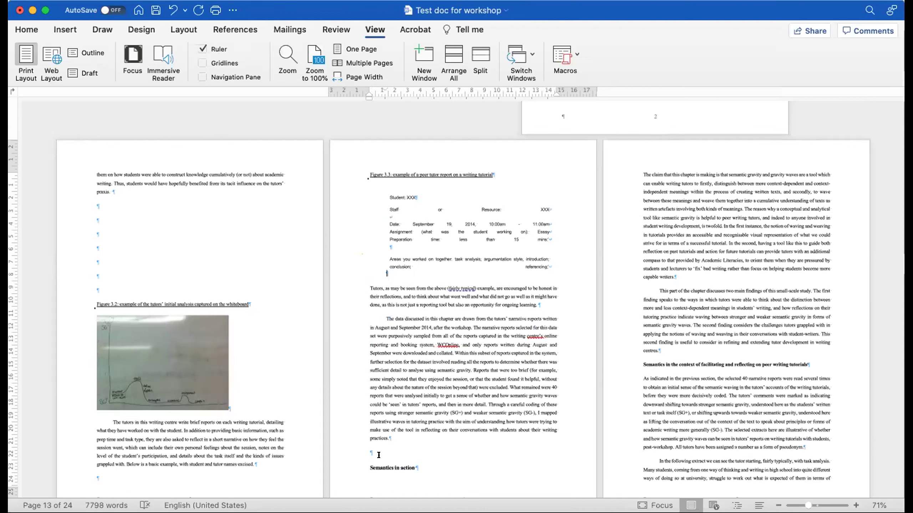
pyautogui.moveTo(101, 290); pyautogui.dragTo(92, 207)
pyautogui.press('BackSpace')
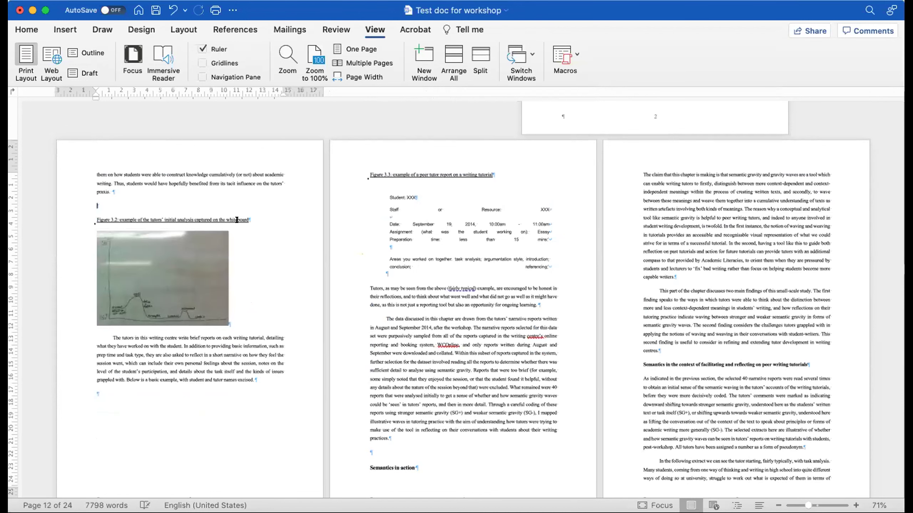
# Step: Delete the blank lines above the Figure 3.7 caption
pyautogui.scroll(-3, 274, 387)
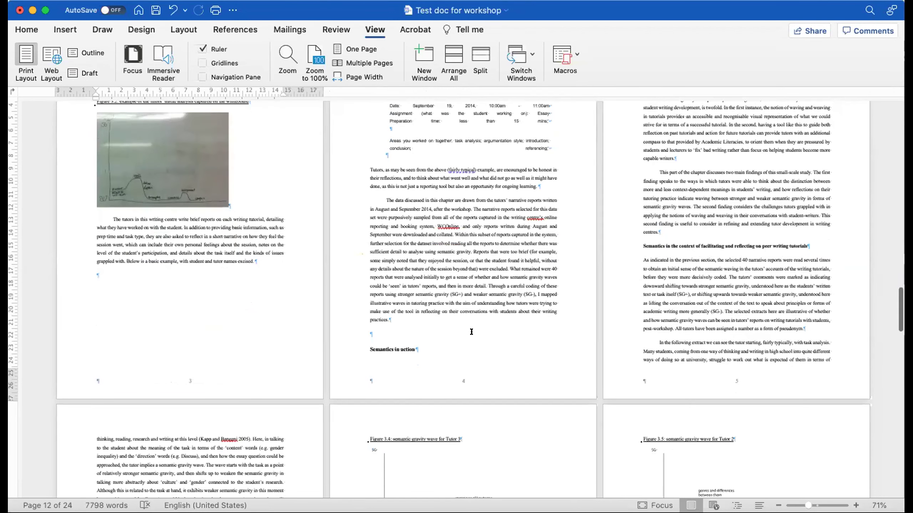
pyautogui.scroll(-10, 471, 331)
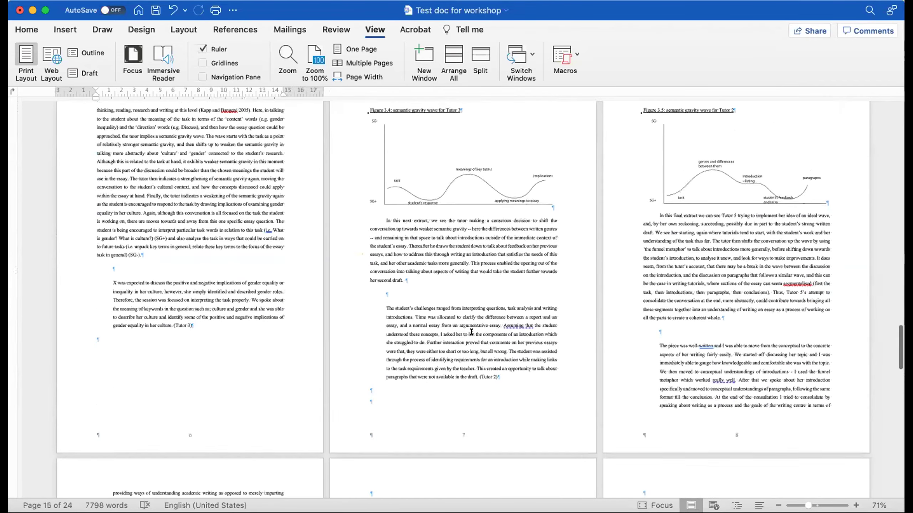
pyautogui.scroll(-3, 471, 331)
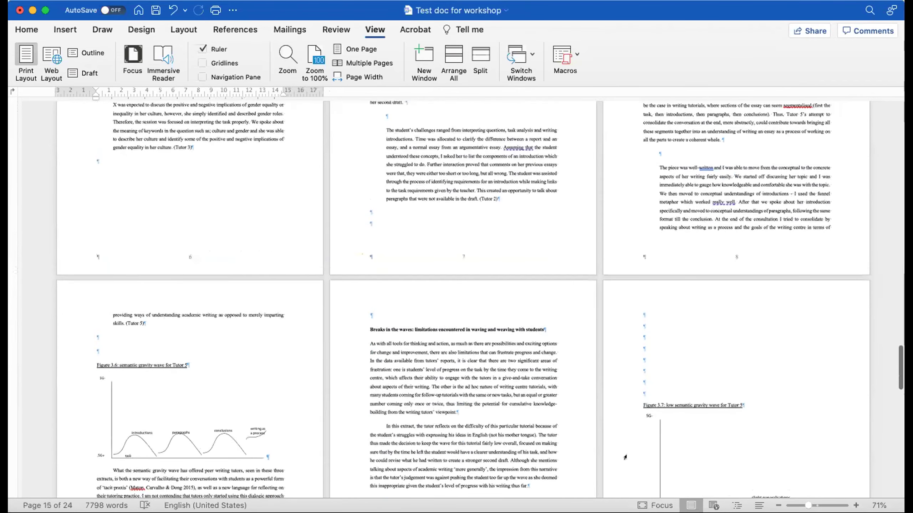
pyautogui.moveTo(644, 391); pyautogui.dragTo(644, 315)
pyautogui.press('Delete')
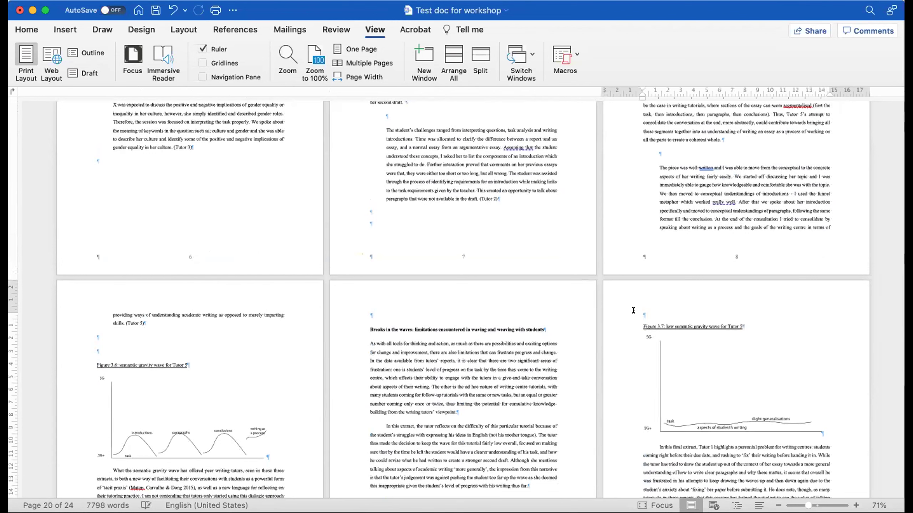
pyautogui.press('BackSpace')
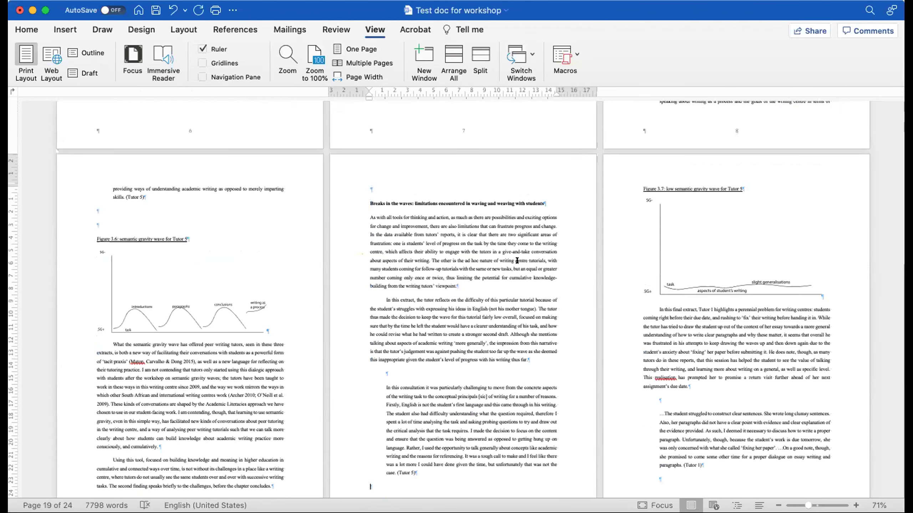
# Step: Scroll through the 24-page document to the references, then back up to the PLAN and contents on page 1
pyautogui.scroll(-5, 414, 191)
pyautogui.scroll(-12, 419, 190)
pyautogui.scroll(5, 419, 190)
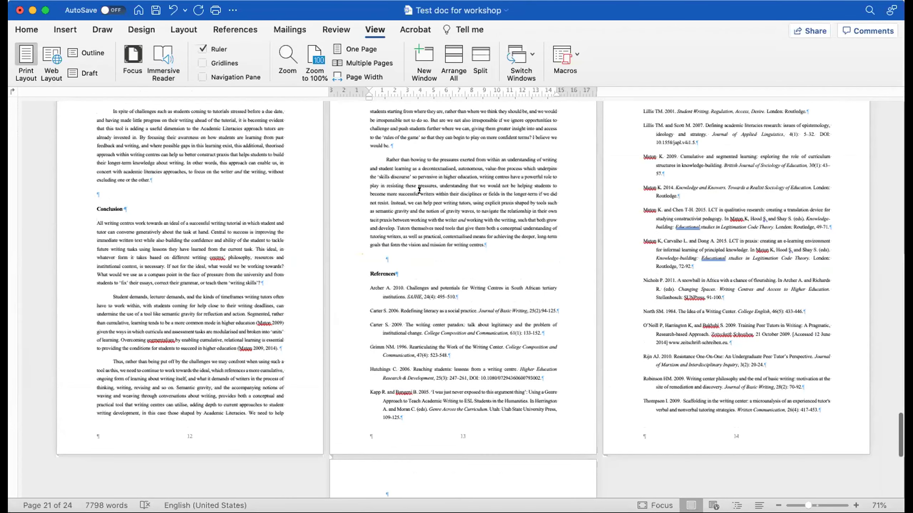
pyautogui.scroll(20, 419, 190)
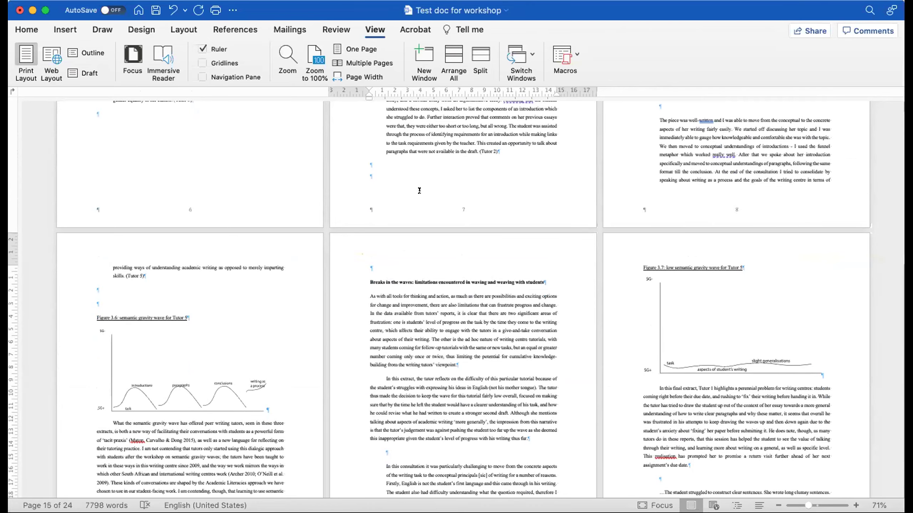
pyautogui.scroll(20, 419, 190)
pyautogui.scroll(-2, 419, 190)
pyautogui.scroll(15, 418, 191)
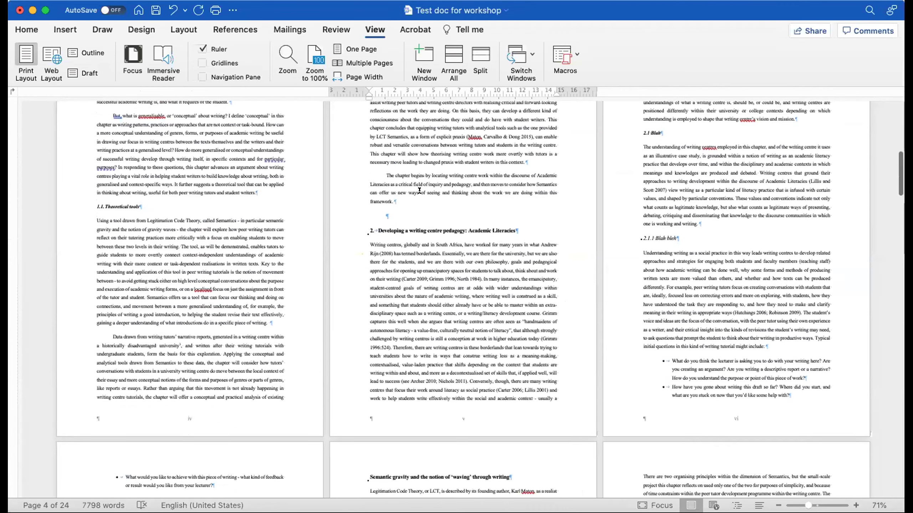
pyautogui.scroll(-20, 437, 331)
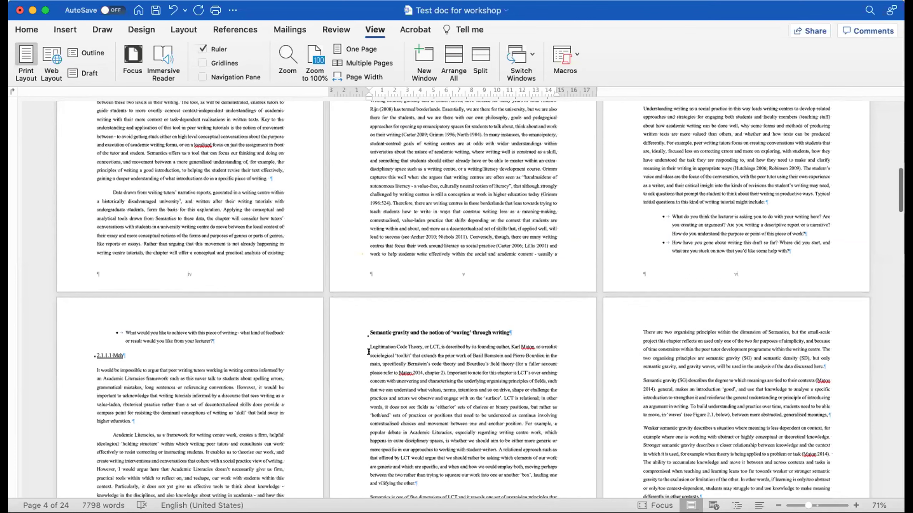
pyautogui.scroll(-20, 364, 320)
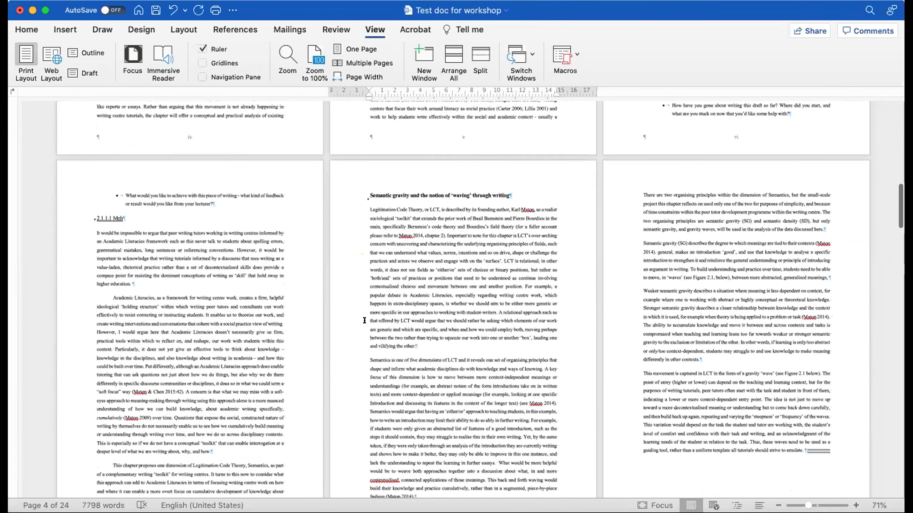
pyautogui.scroll(-15, 364, 320)
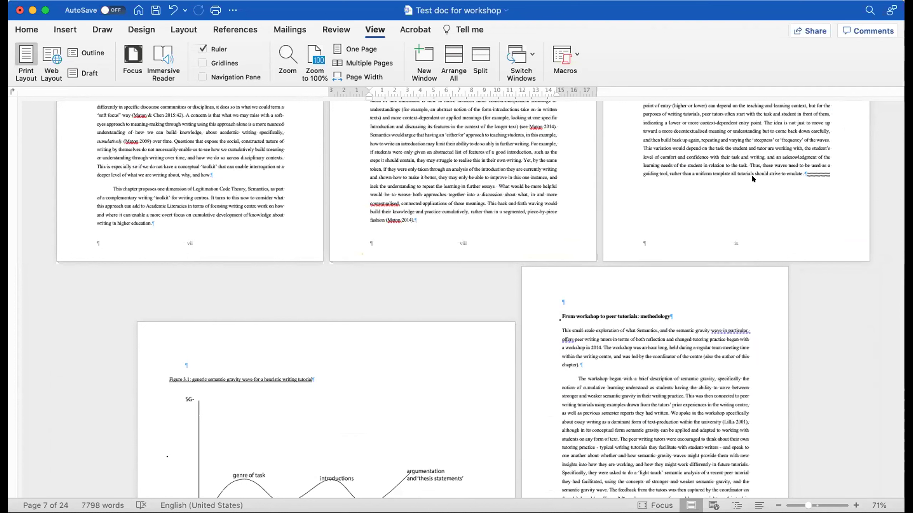
pyautogui.scroll(10, 751, 174)
pyautogui.scroll(10, 594, 271)
pyautogui.scroll(6, 600, 270)
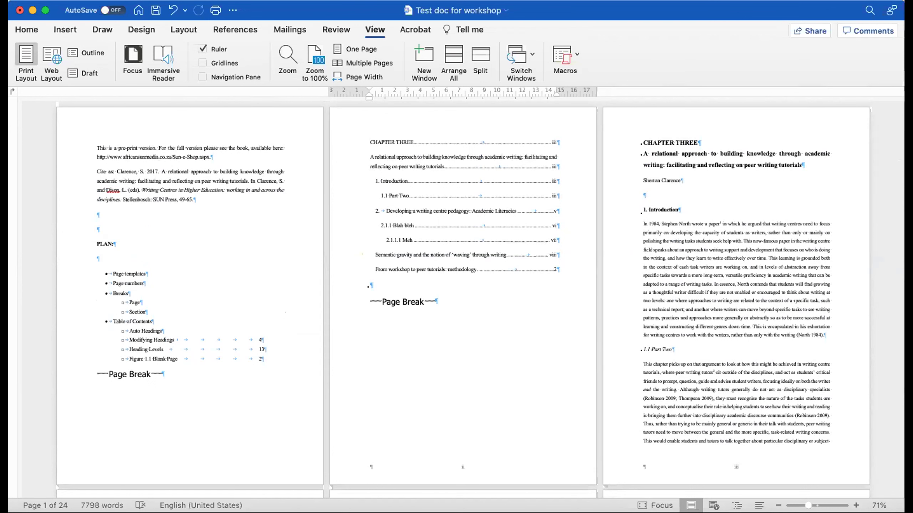
# Step: Choose the Arabic 1, 2, 3 number format for the footer page numbers
pyautogui.click(158, 0)
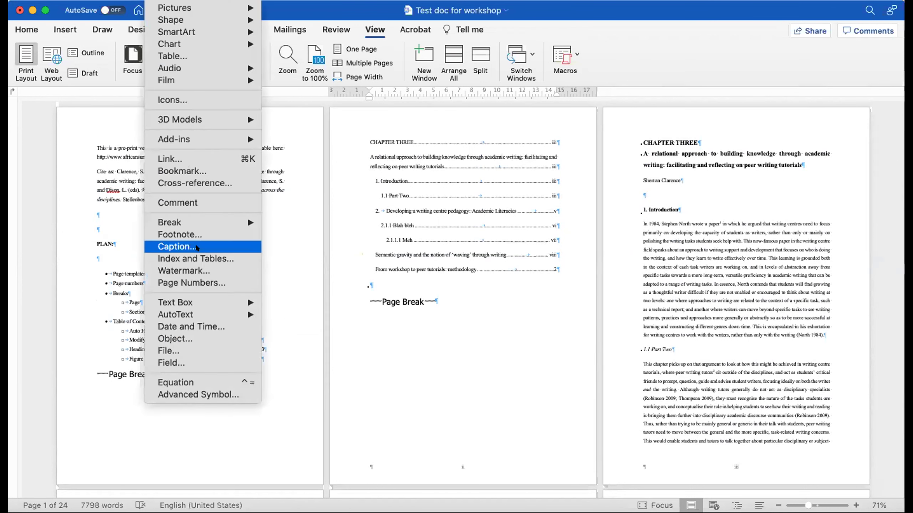
pyautogui.click(194, 280)
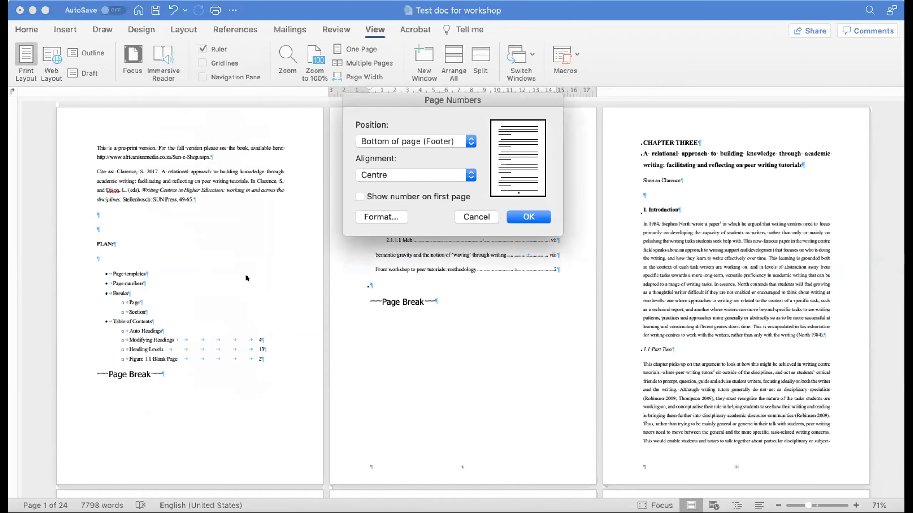
pyautogui.click(390, 215)
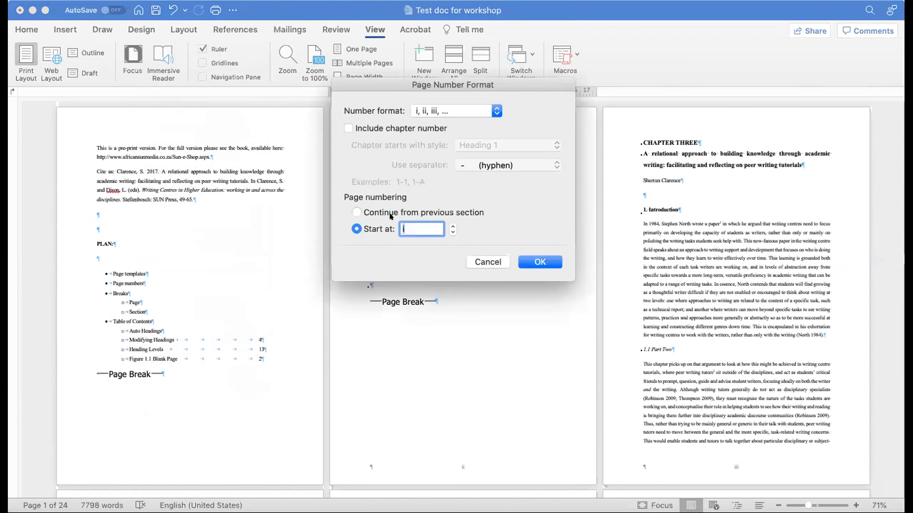
pyautogui.click(497, 111)
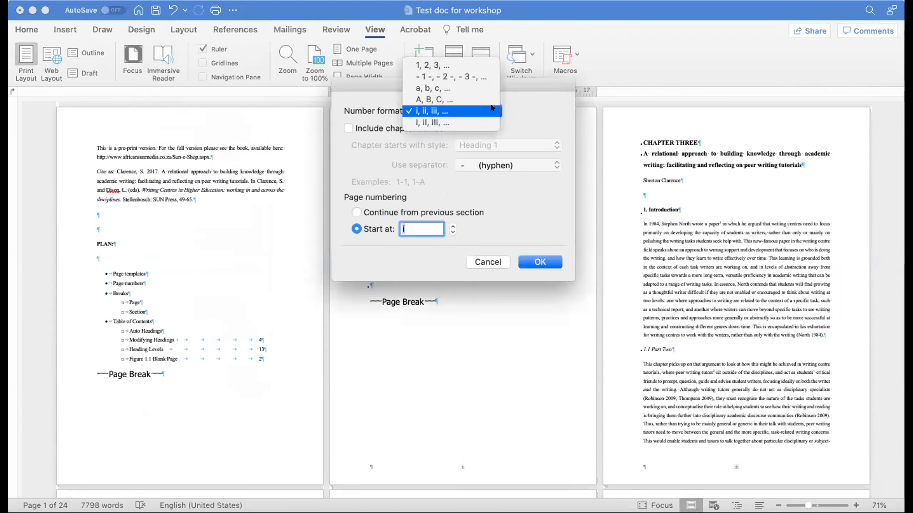
pyautogui.click(469, 66)
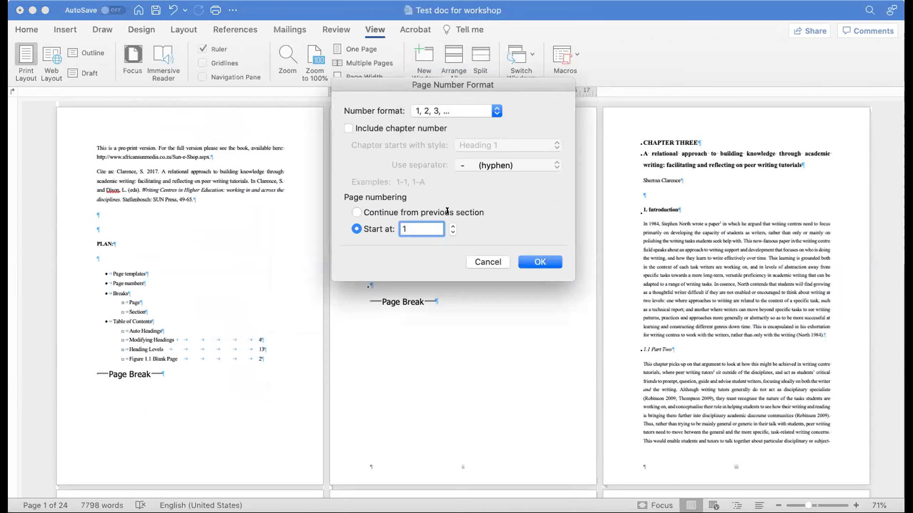
# Step: Make the page numbering start at 1 and confirm the number format
pyautogui.click(355, 212)
pyautogui.click(357, 228)
pyautogui.click(356, 212)
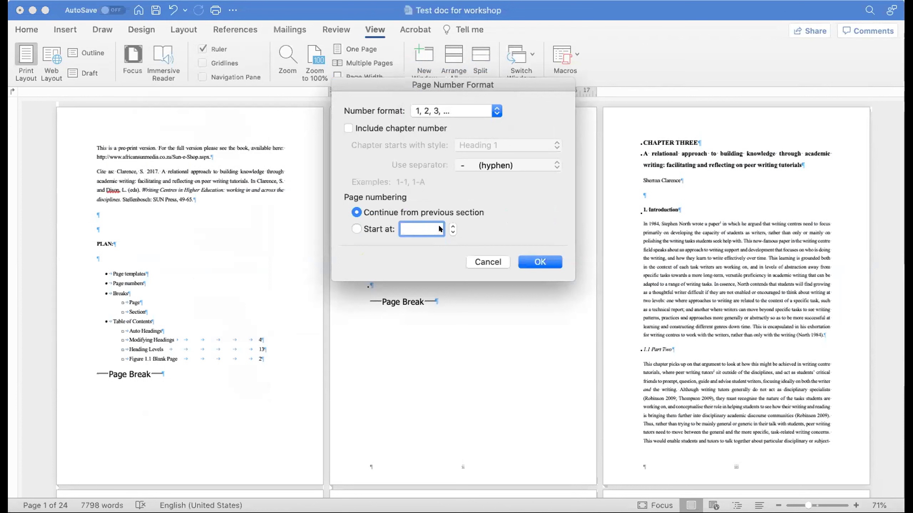
pyautogui.click(351, 229)
pyautogui.click(408, 227)
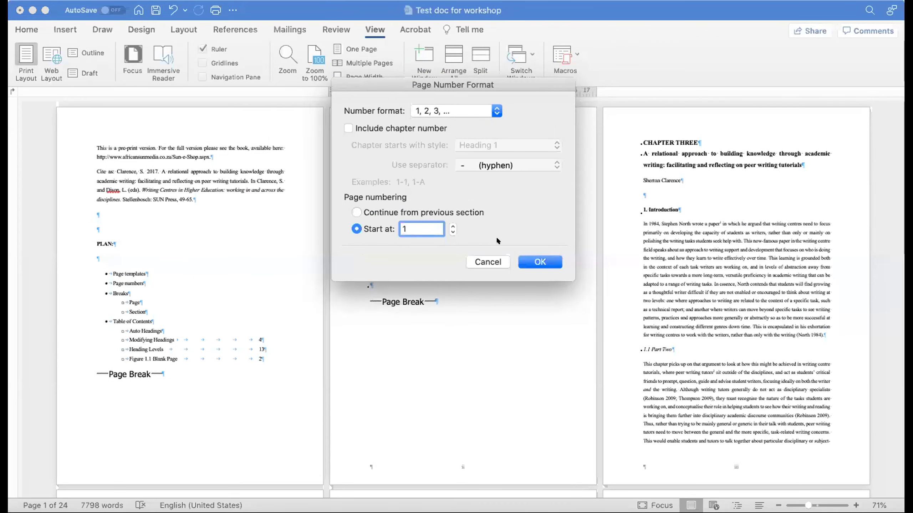
pyautogui.click(531, 261)
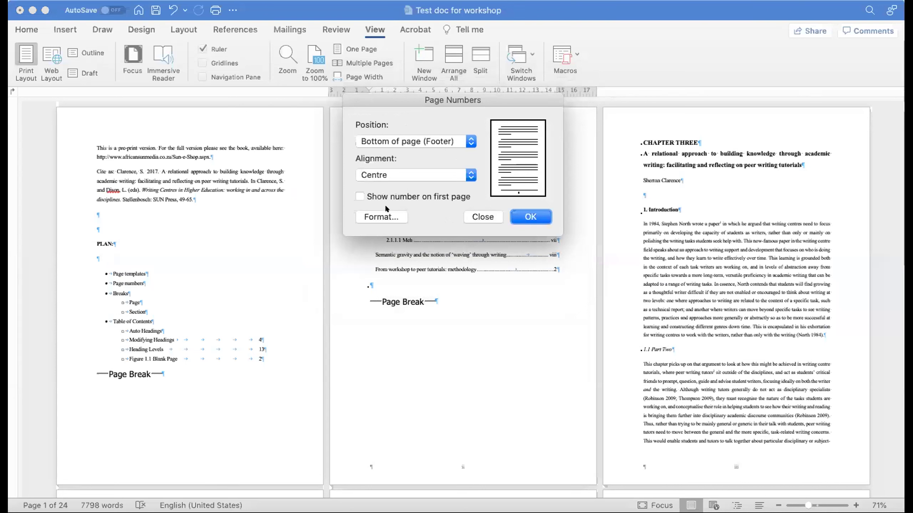
# Step: Recheck the 1, 2, 3 format settings and apply the new page numbers to the footers
pyautogui.click(382, 217)
pyautogui.click(540, 266)
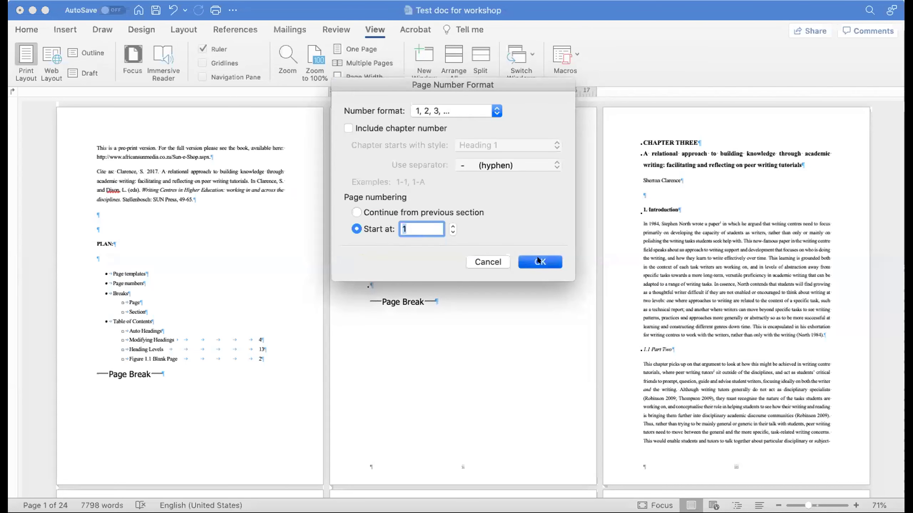
pyautogui.click(536, 215)
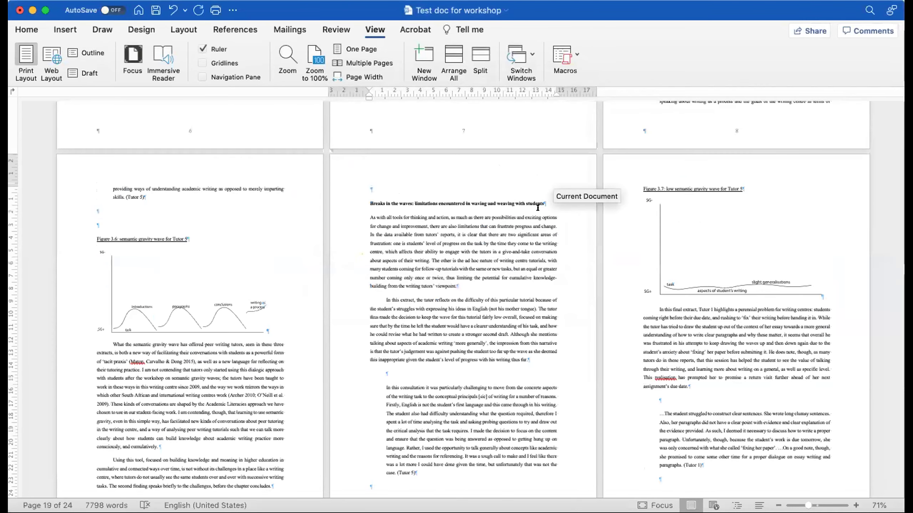
pyautogui.scroll(20, 499, 361)
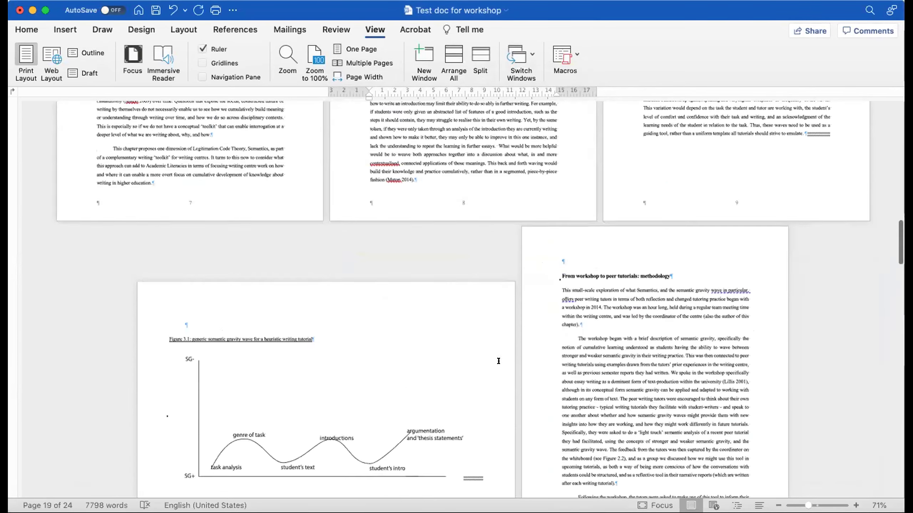